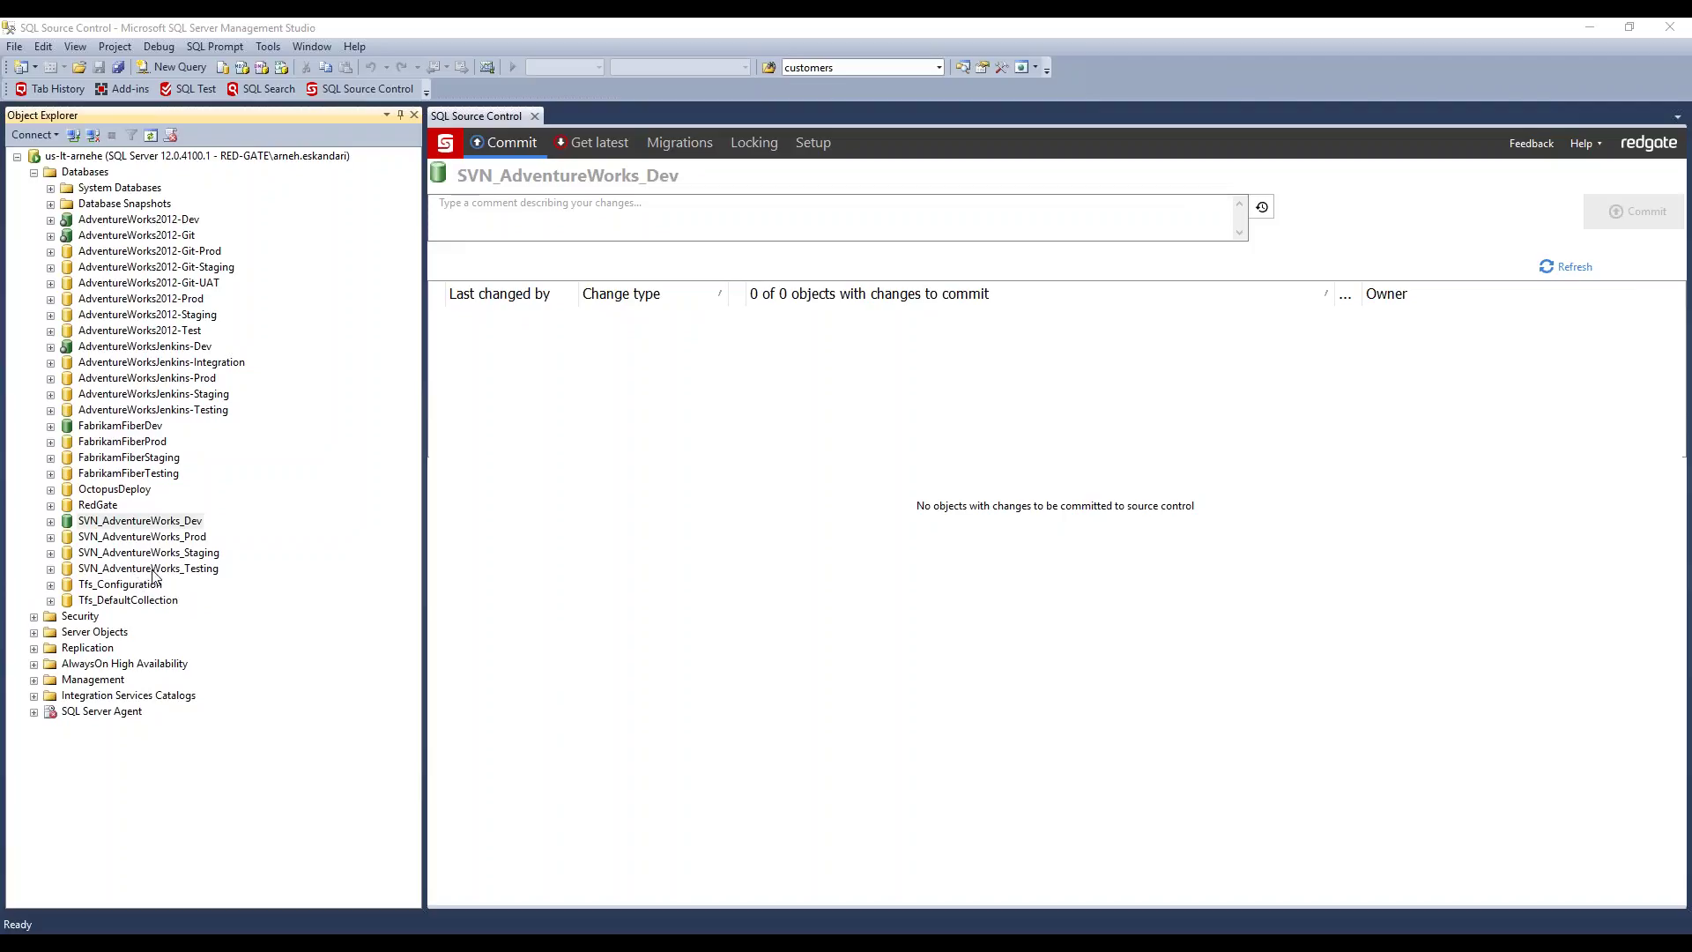
{"action": "left_click", "coordinate": [113, 521]}
{"action": "key", "text": "F2"}
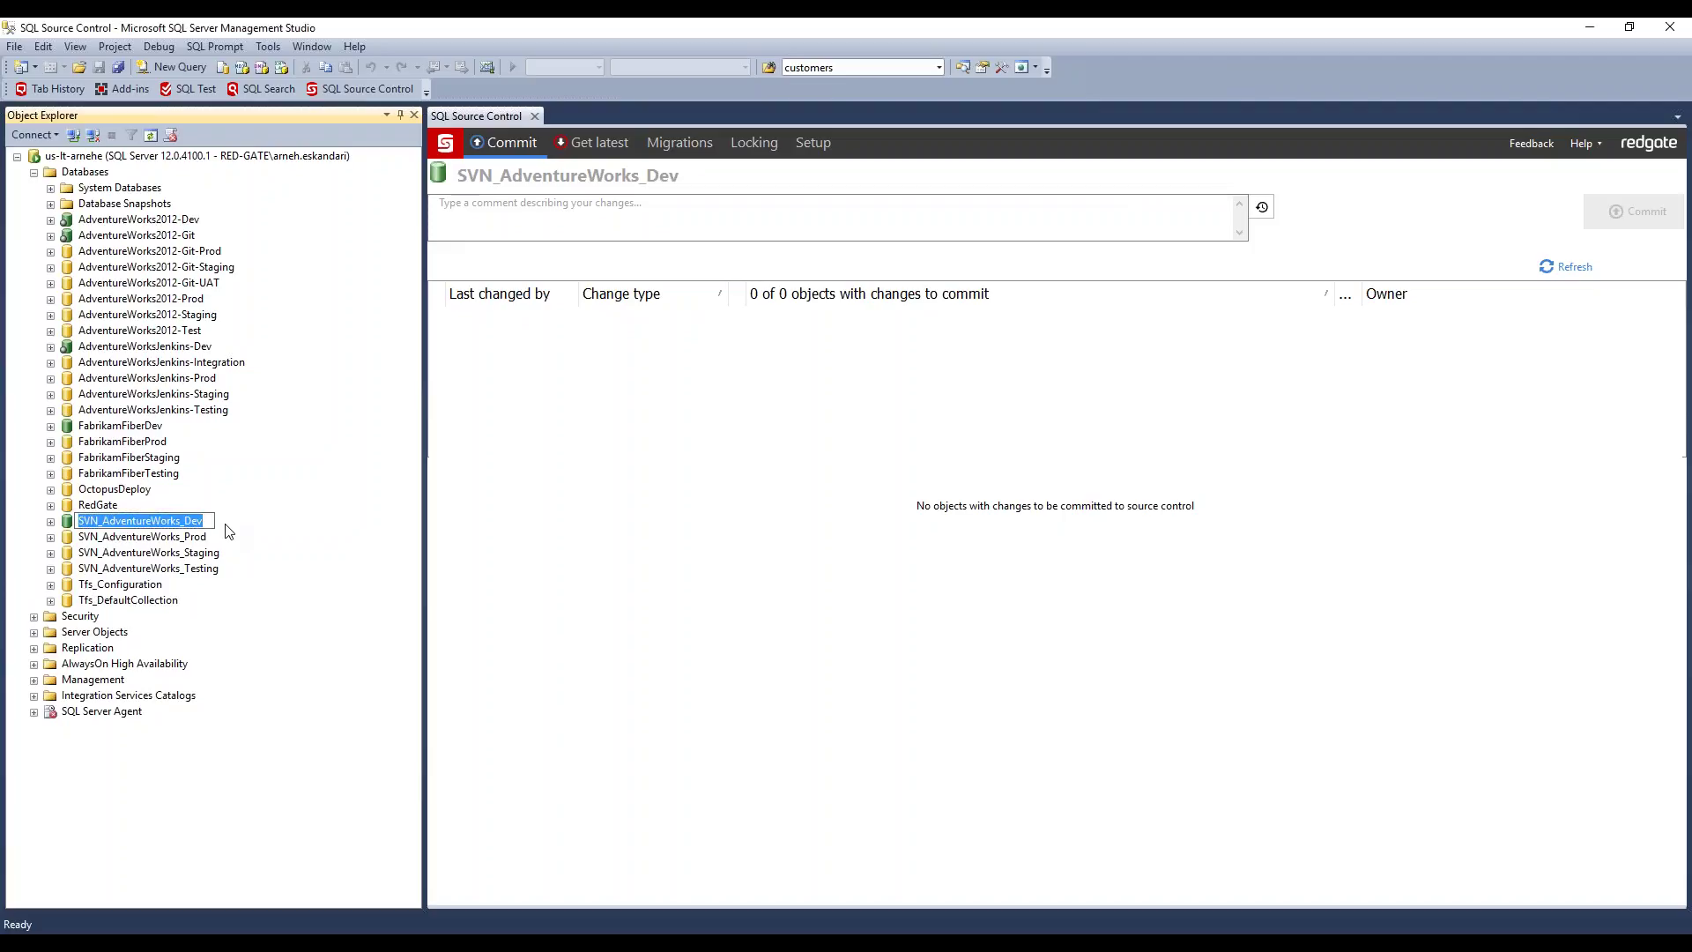
{"action": "left_click", "coordinate": [115, 569]}
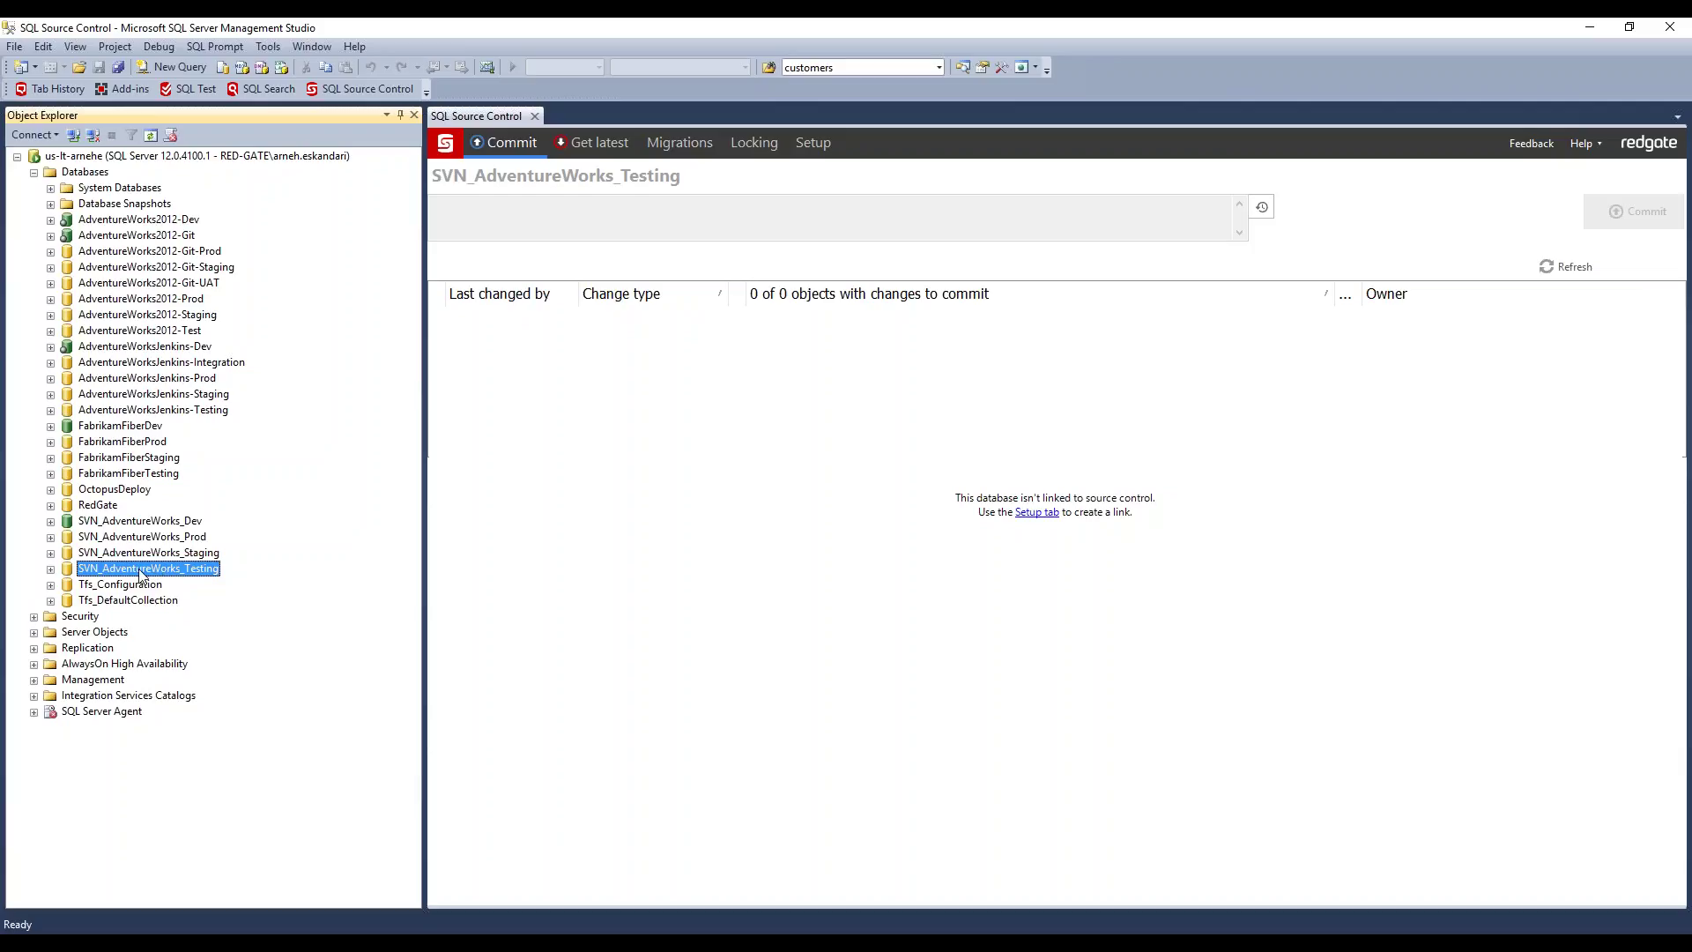
Step: Open the dbo.usp_GetContacts stored procedure of the SVN_AdventureWorks_Dev database for modification
{"action": "left_click", "coordinate": [101, 520]}
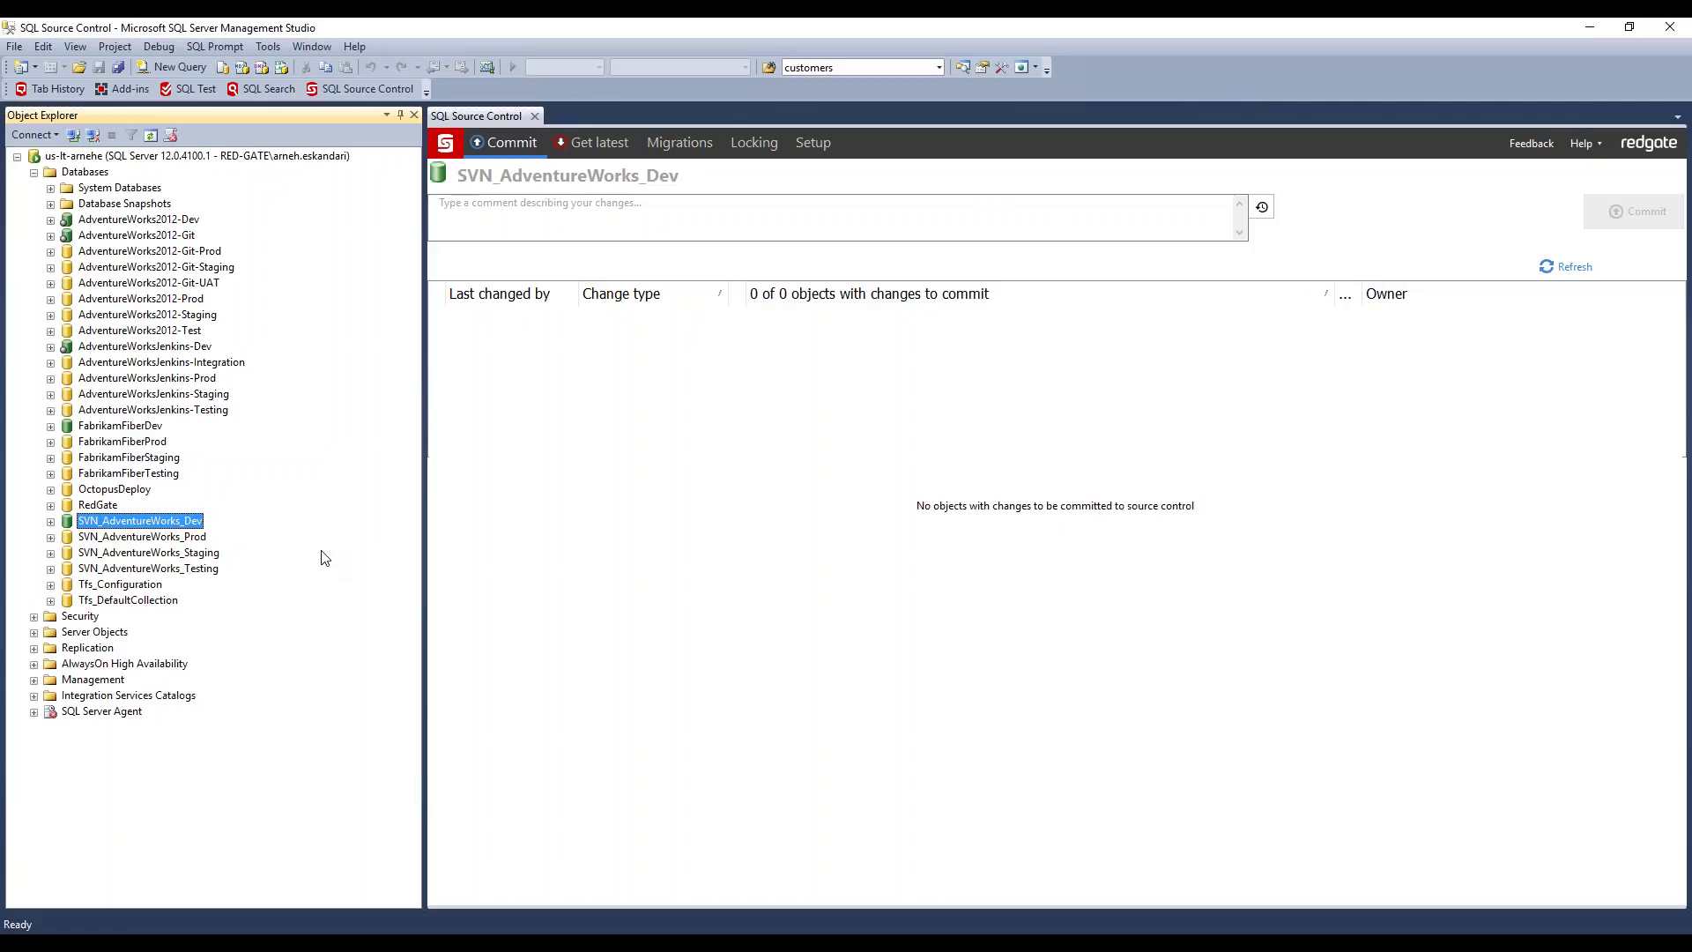
{"action": "left_click", "coordinate": [50, 522]}
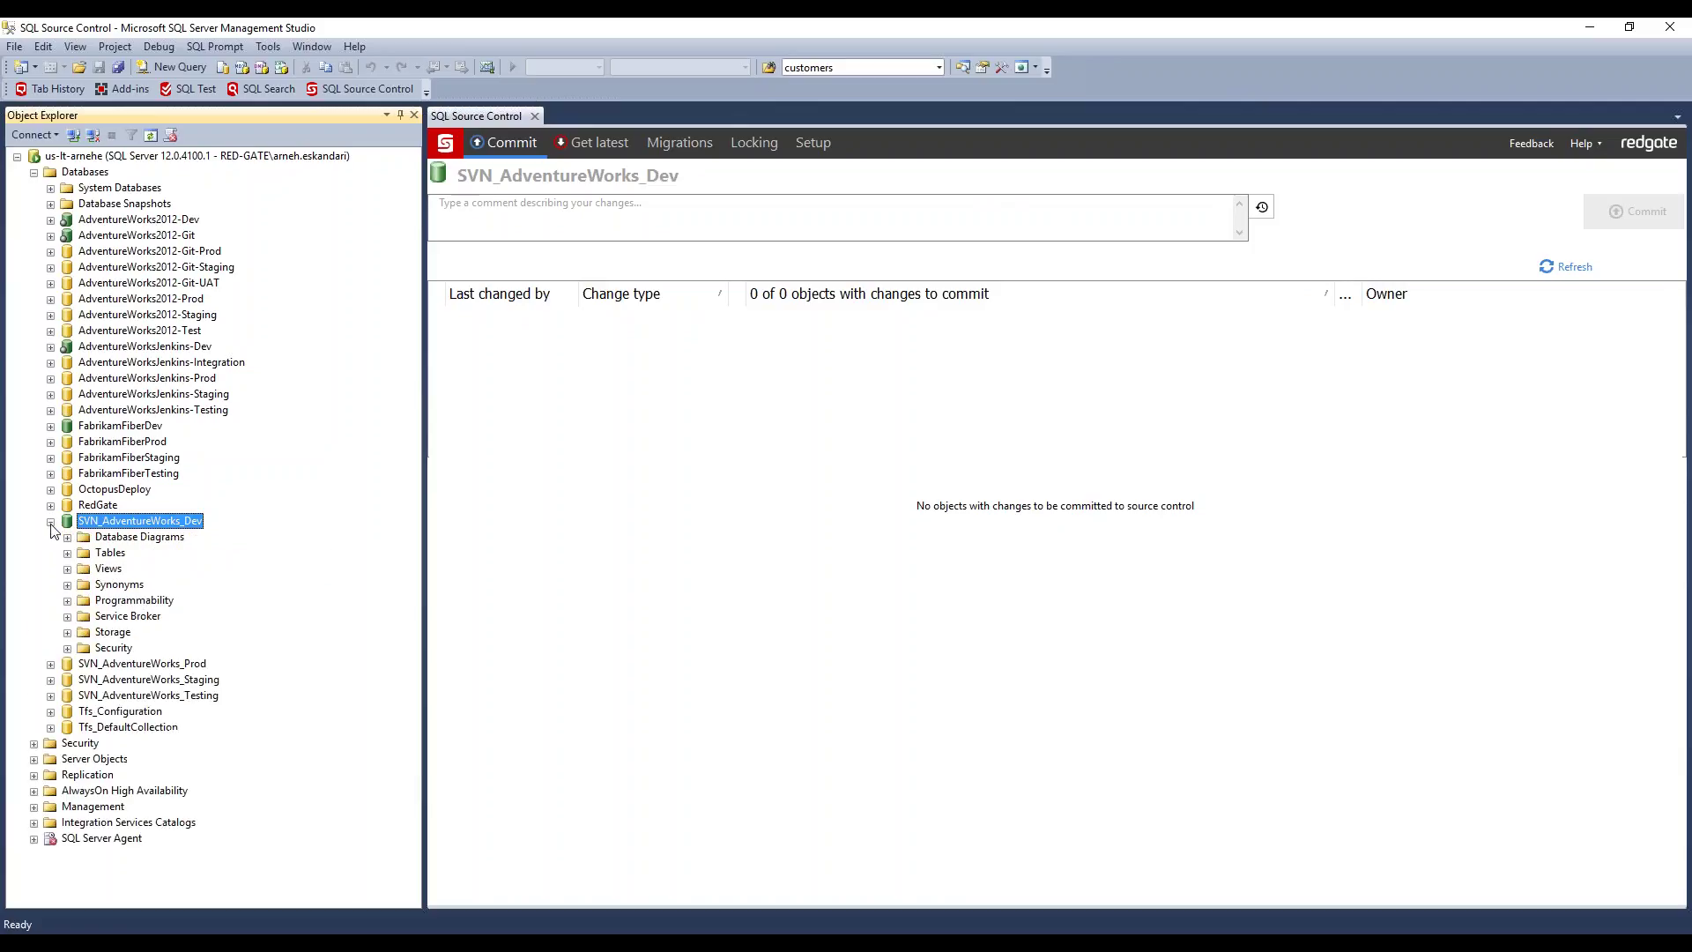
{"action": "left_click", "coordinate": [67, 600]}
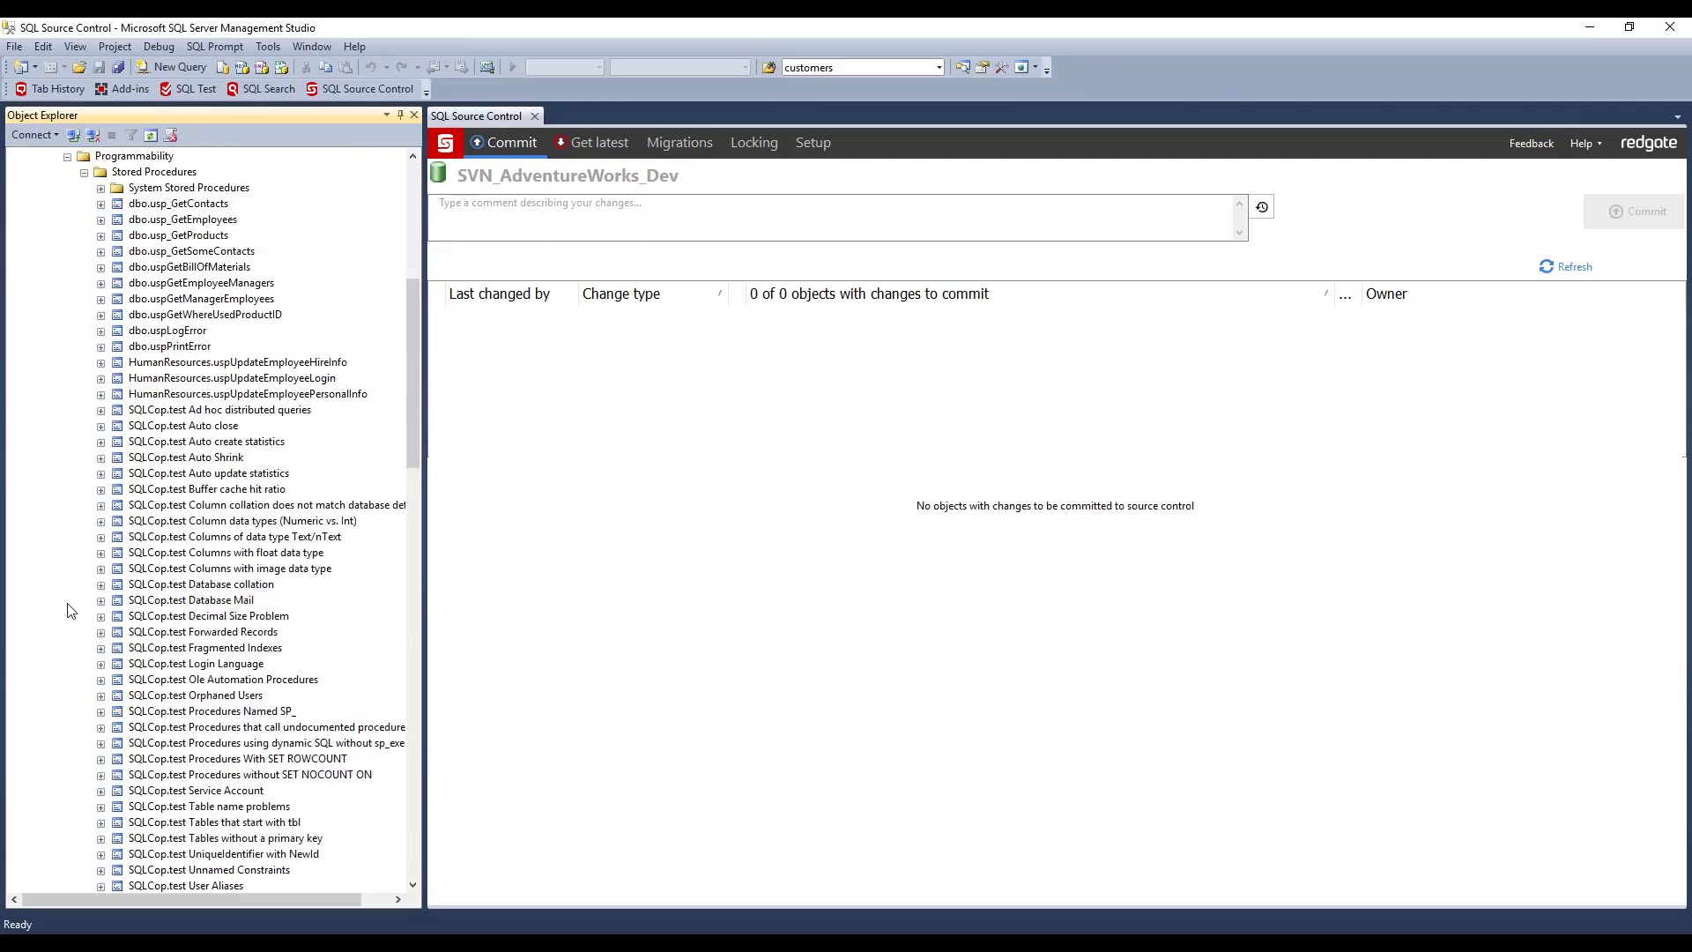
{"action": "right_click", "coordinate": [199, 212]}
{"action": "left_click", "coordinate": [246, 236]}
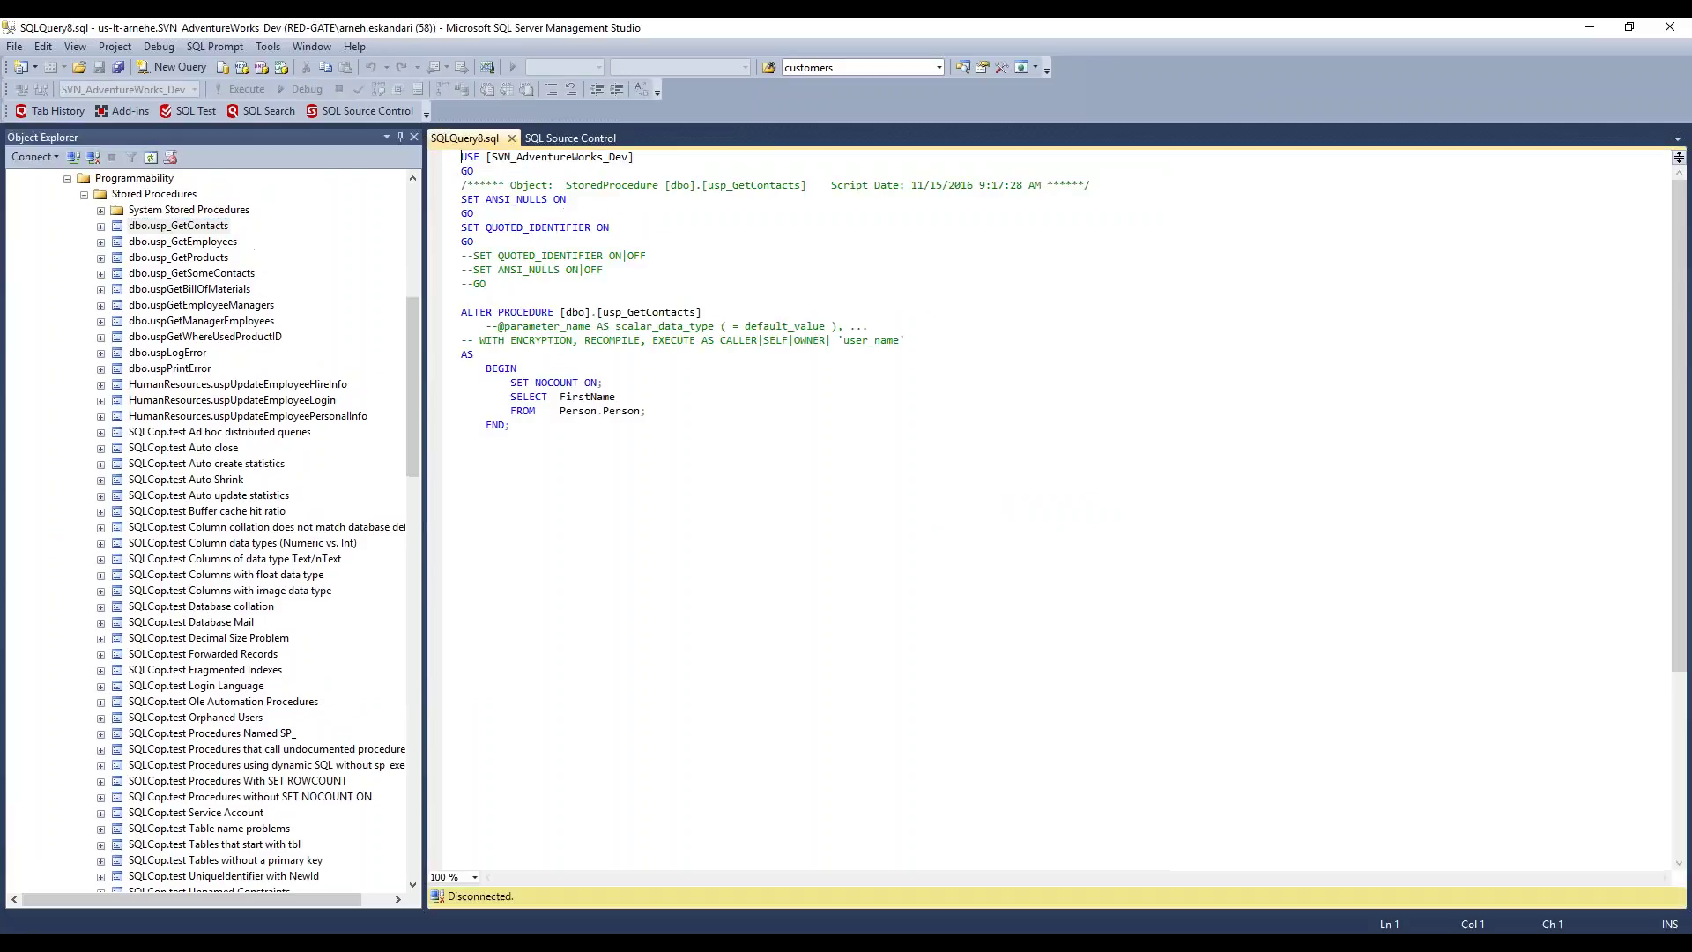
Step: Add the LastName, MiddleName and PersonType columns after FirstName in the procedure's SELECT statement
{"action": "type", "text": ","}
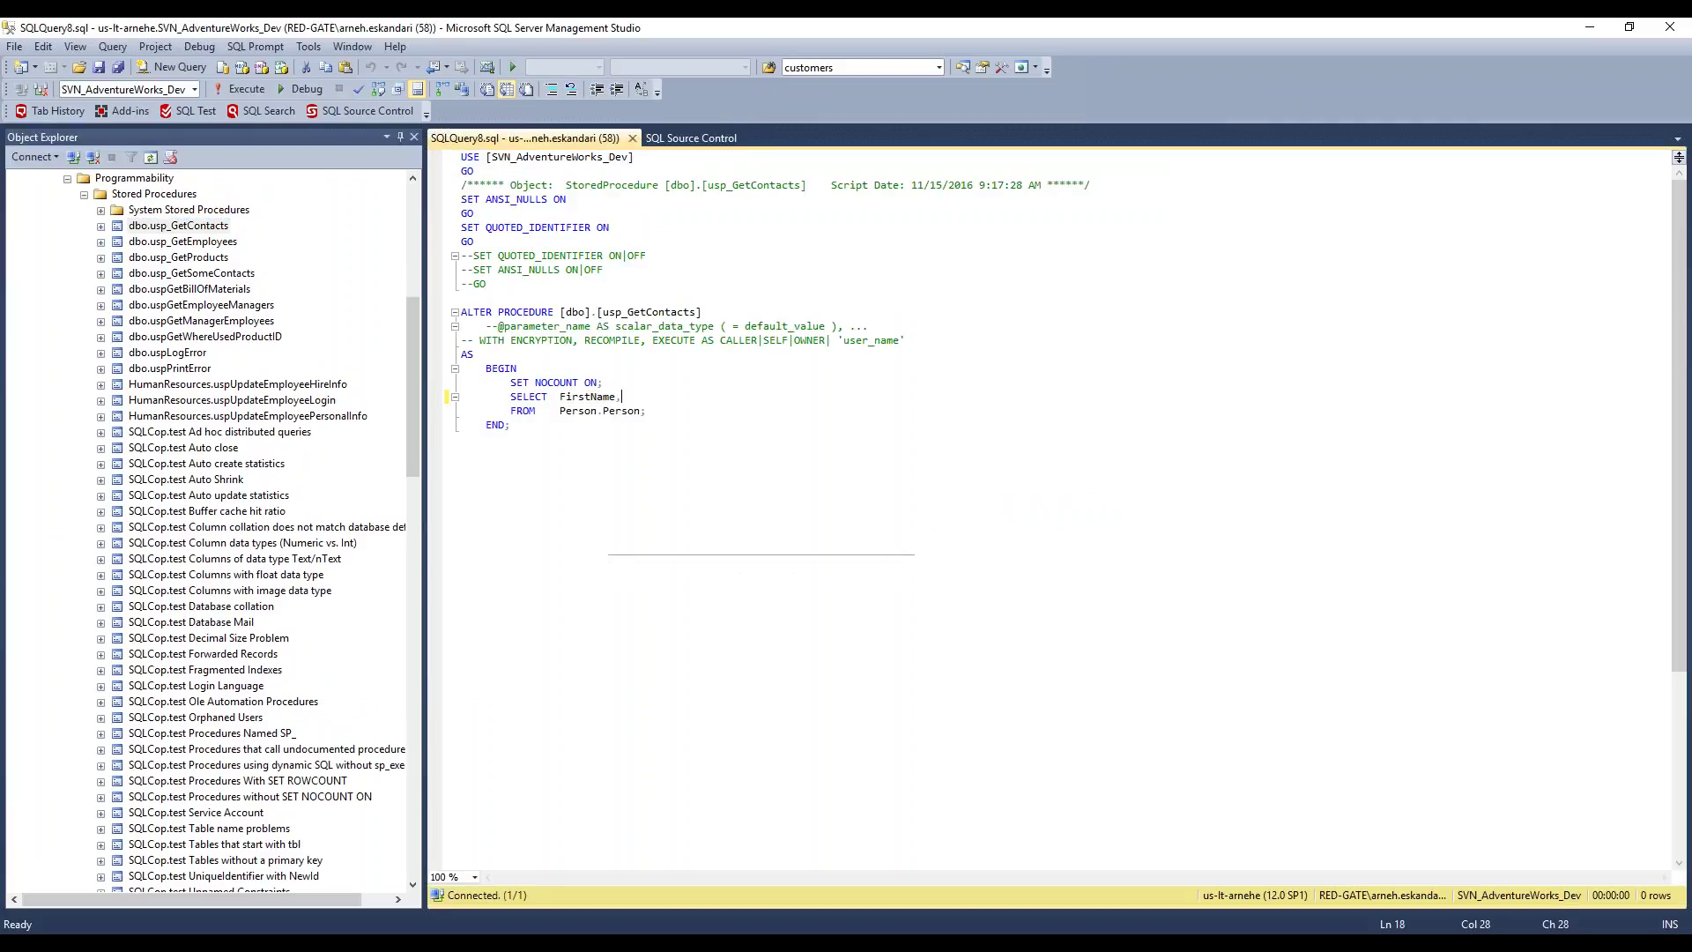
{"action": "left_click", "coordinate": [764, 569]}
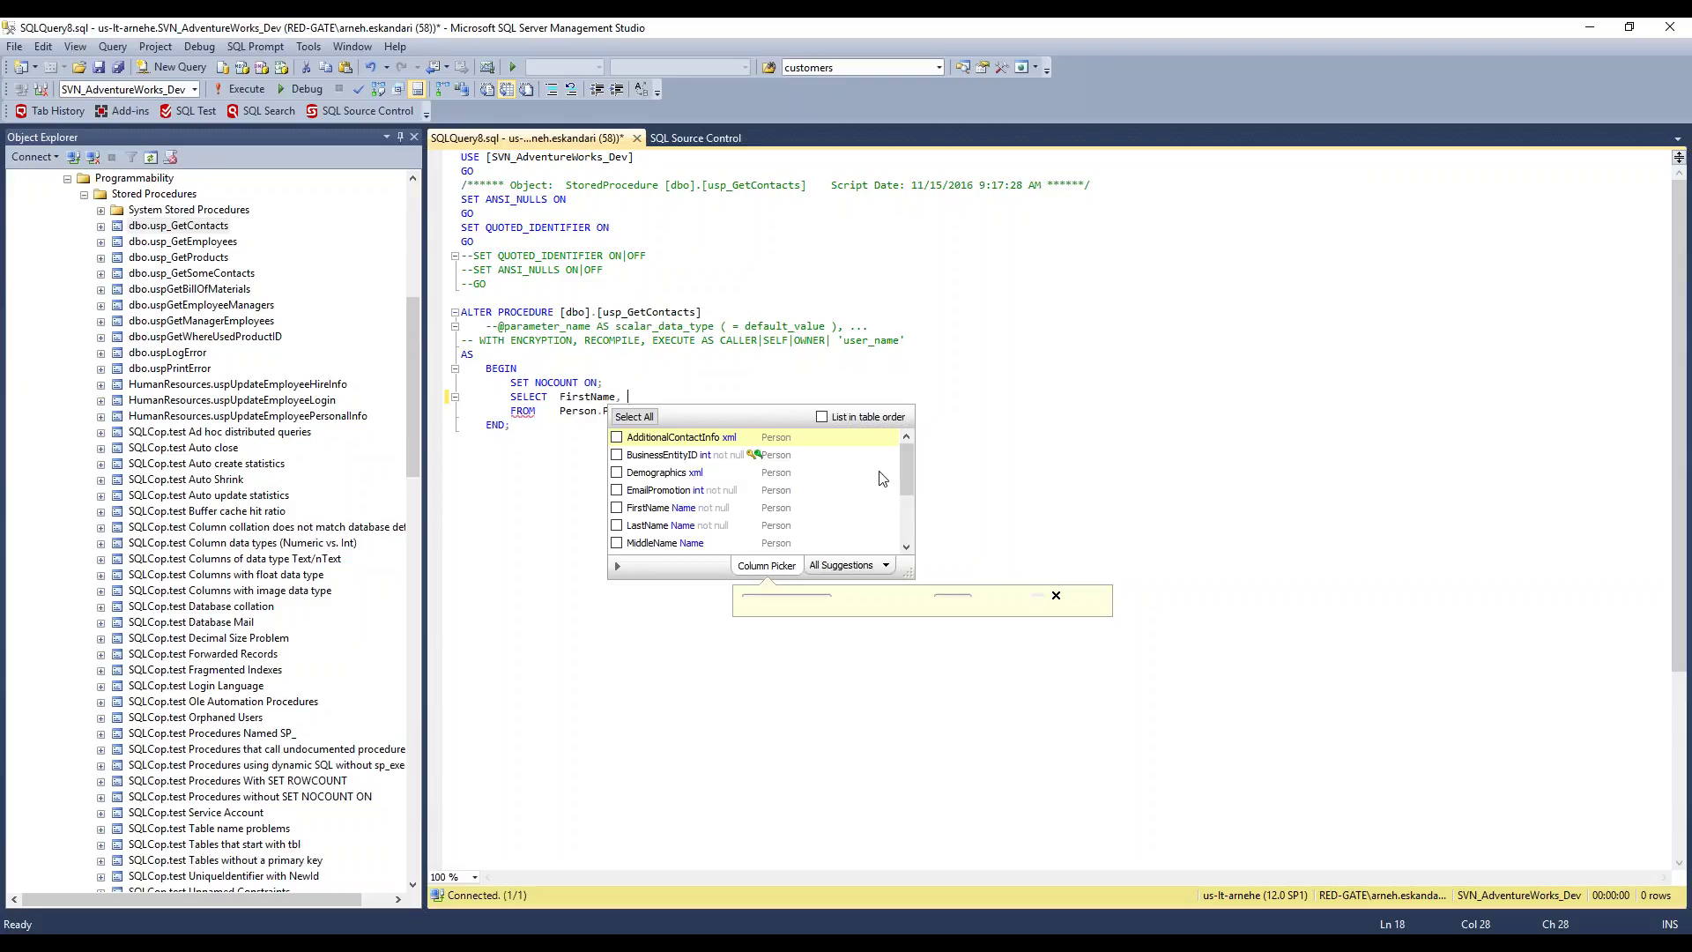
{"action": "left_click", "coordinate": [619, 525]}
{"action": "left_click", "coordinate": [616, 525]}
{"action": "left_click", "coordinate": [618, 544]}
{"action": "scroll", "coordinate": [670, 538], "scroll_direction": "down", "scroll_amount": 1}
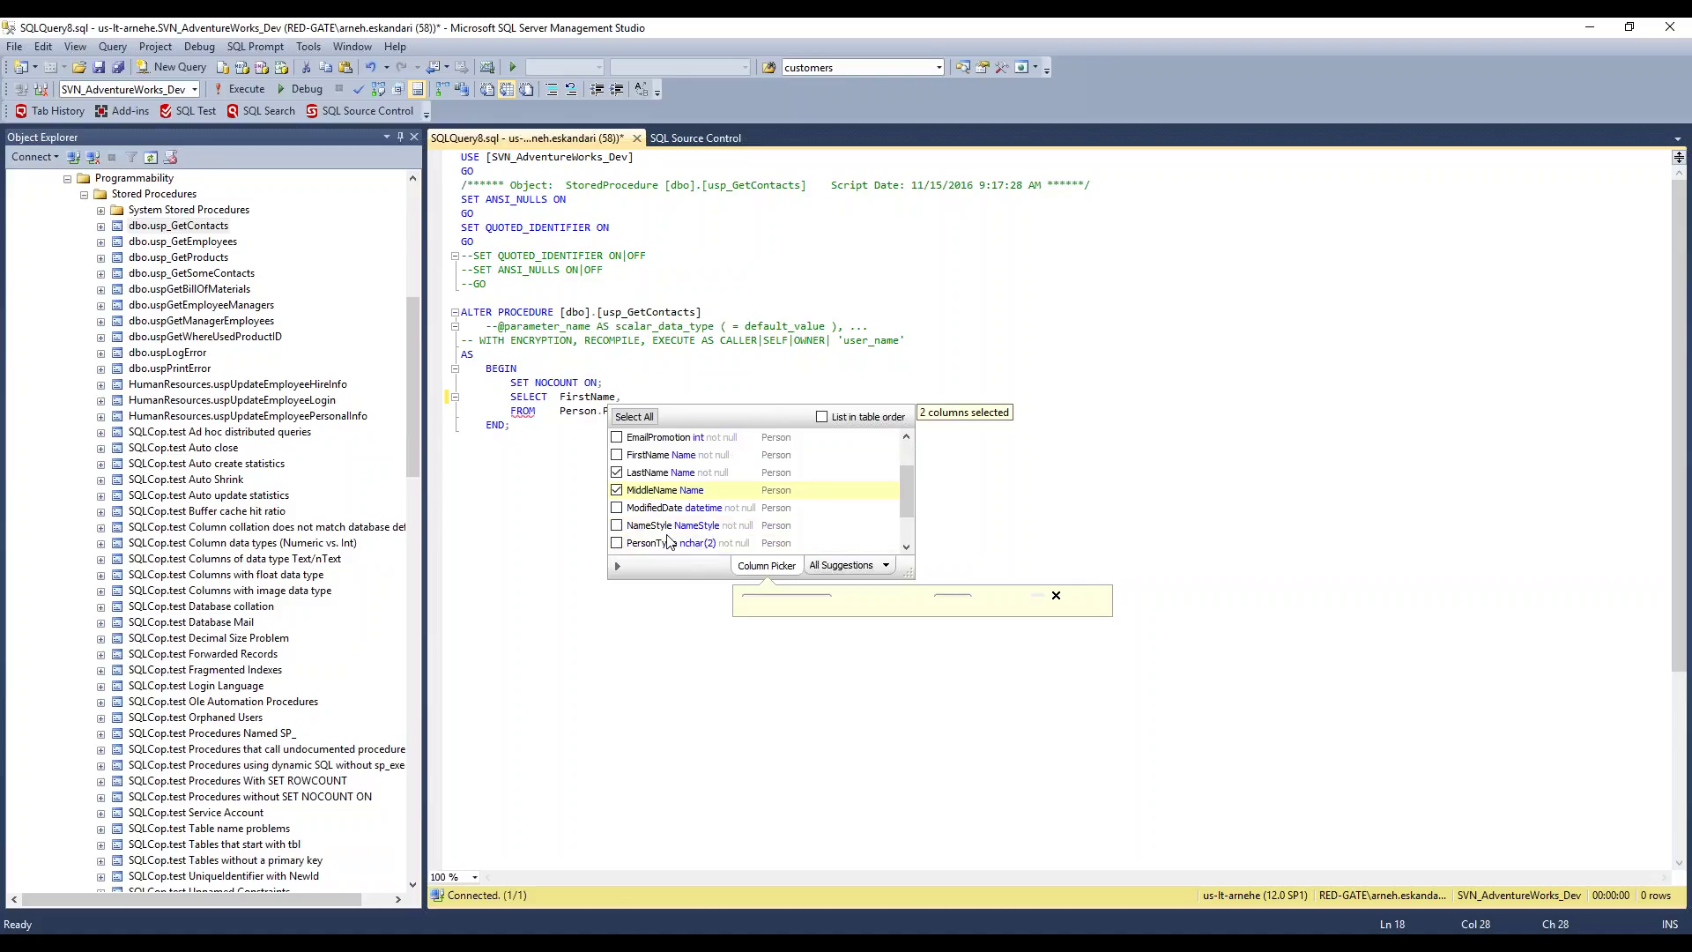
{"action": "left_click", "coordinate": [617, 543]}
{"action": "key", "text": "Return"}
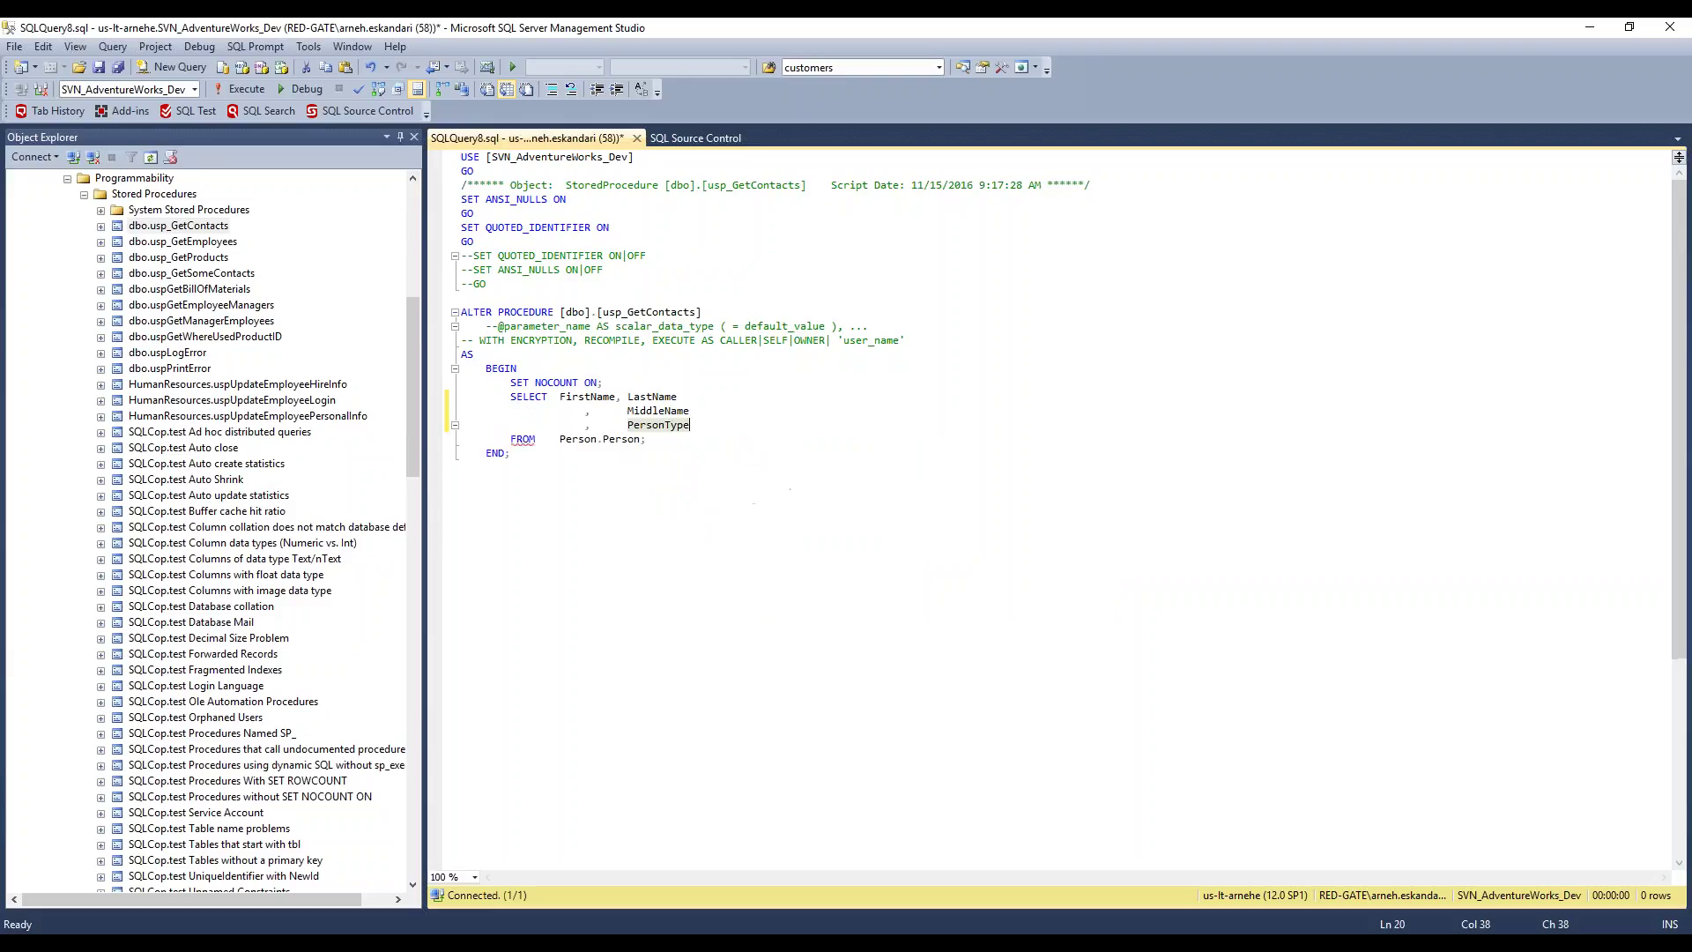
Step: Format the SQL and execute the ALTER PROCEDURE script for usp_GetContacts
{"action": "key", "text": "ctrl+k"}
{"action": "key", "text": "ctrl+y"}
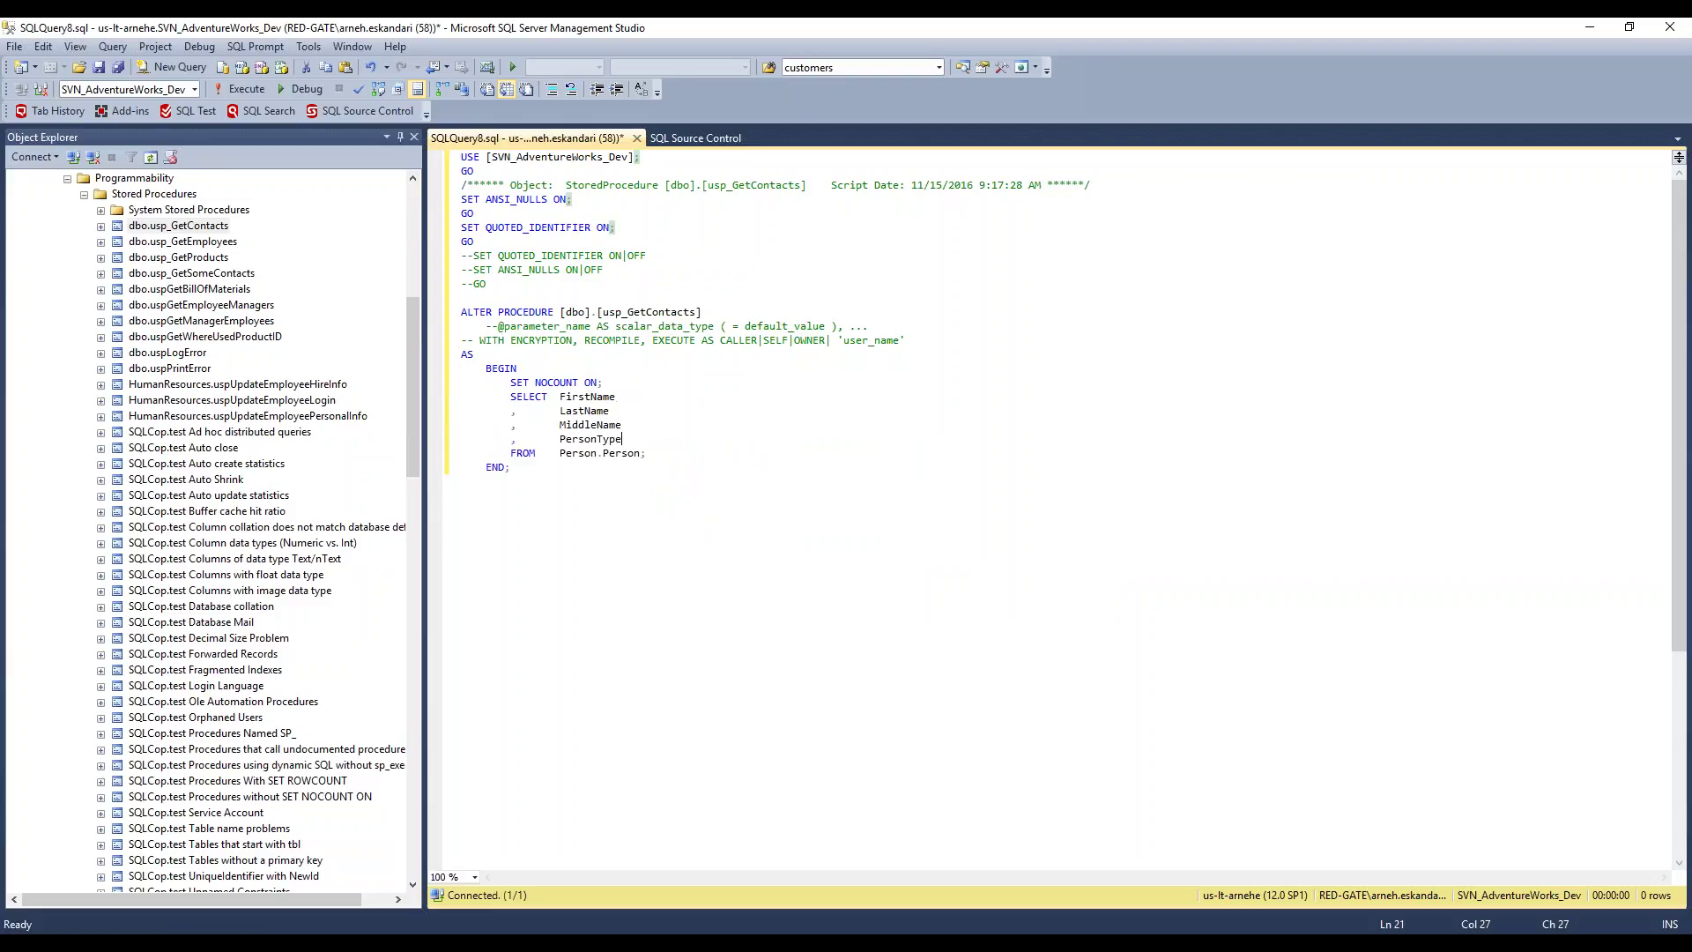
{"action": "key", "text": "F5"}
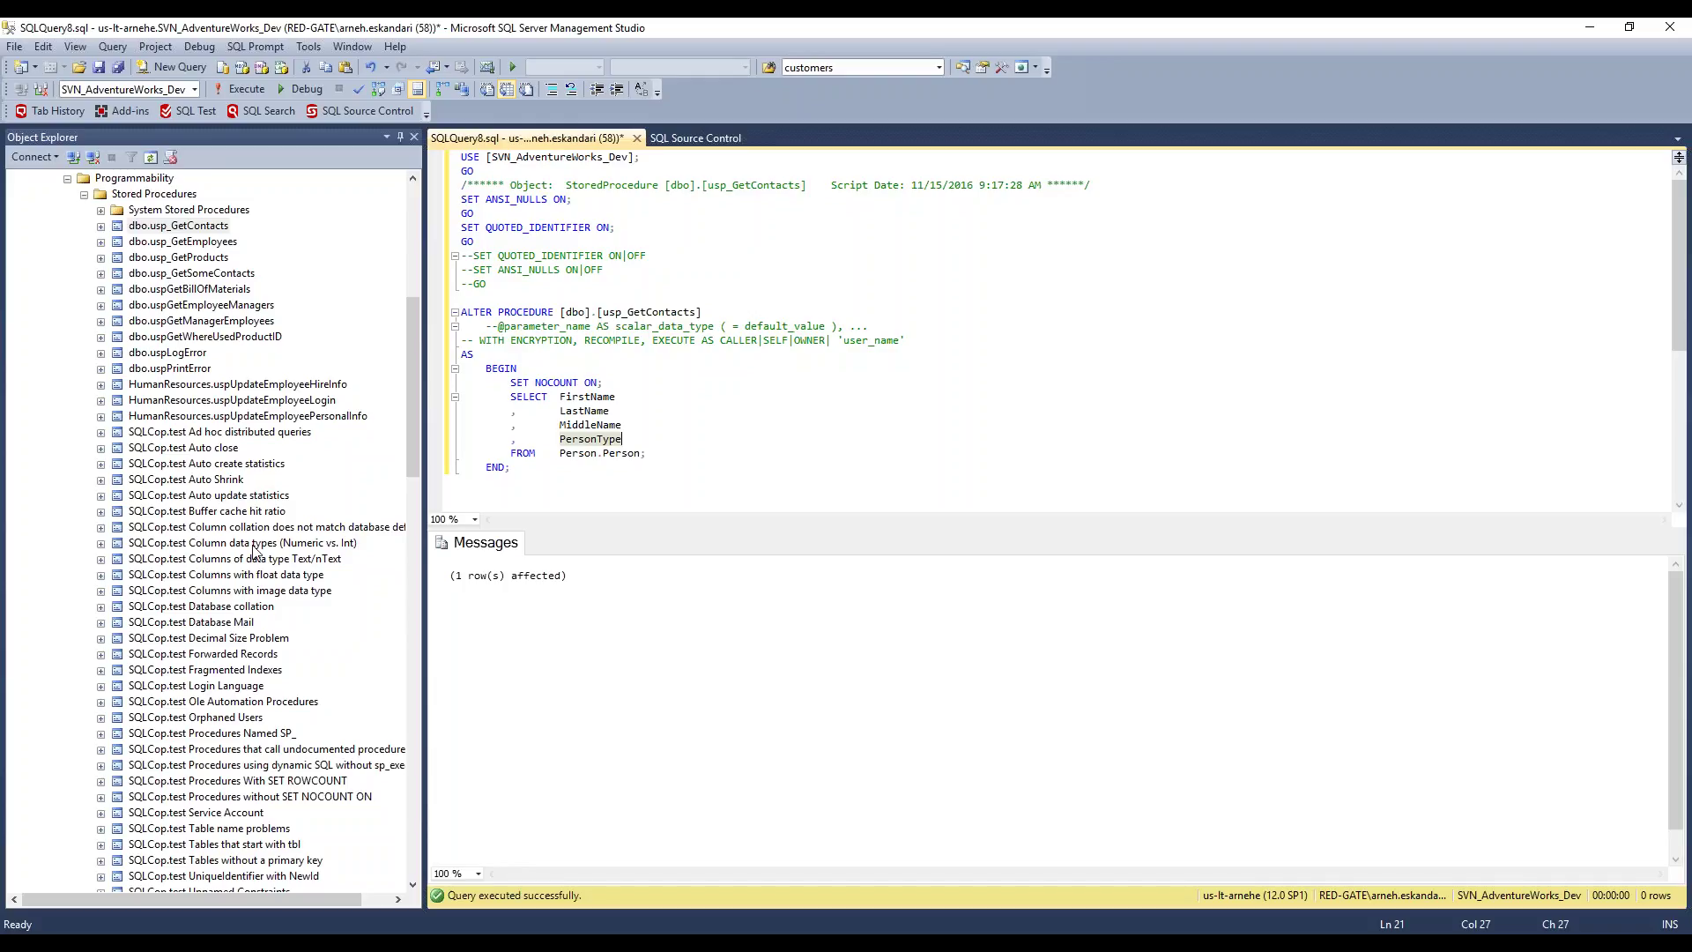
Step: Review which SVN_AdventureWorks_Dev tables are linked to source control as static data, and save and close those settings
{"action": "left_click", "coordinate": [414, 398]}
{"action": "left_click_drag", "start_coordinate": [414, 399], "coordinate": [410, 357]}
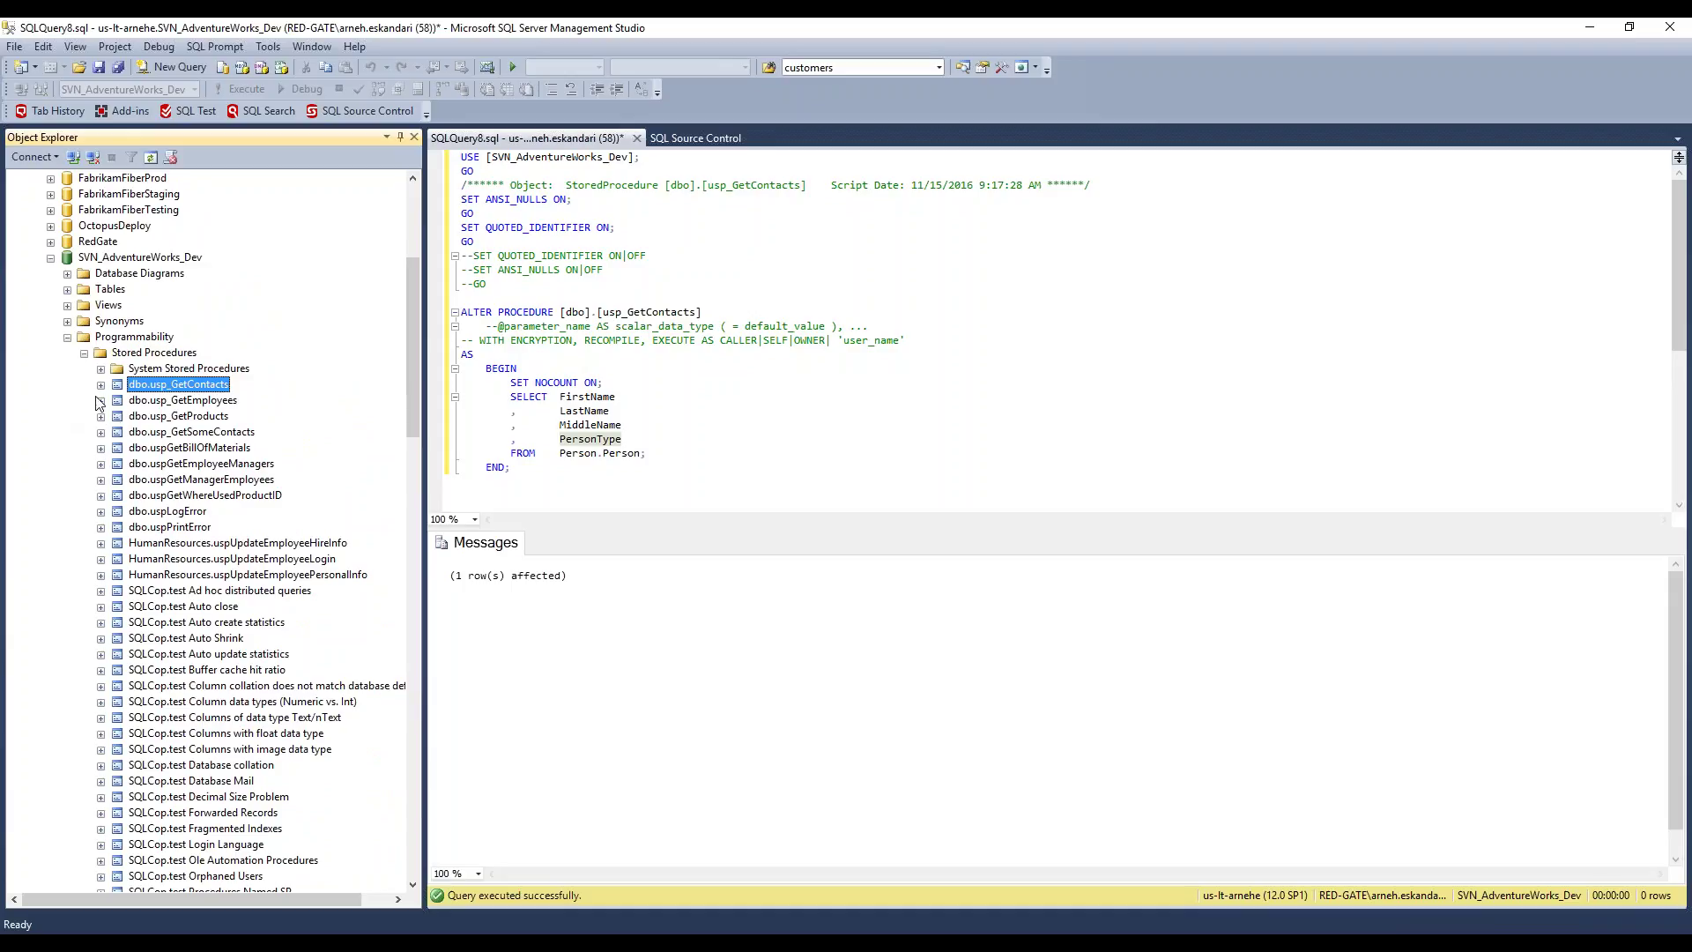
{"action": "left_click", "coordinate": [68, 339]}
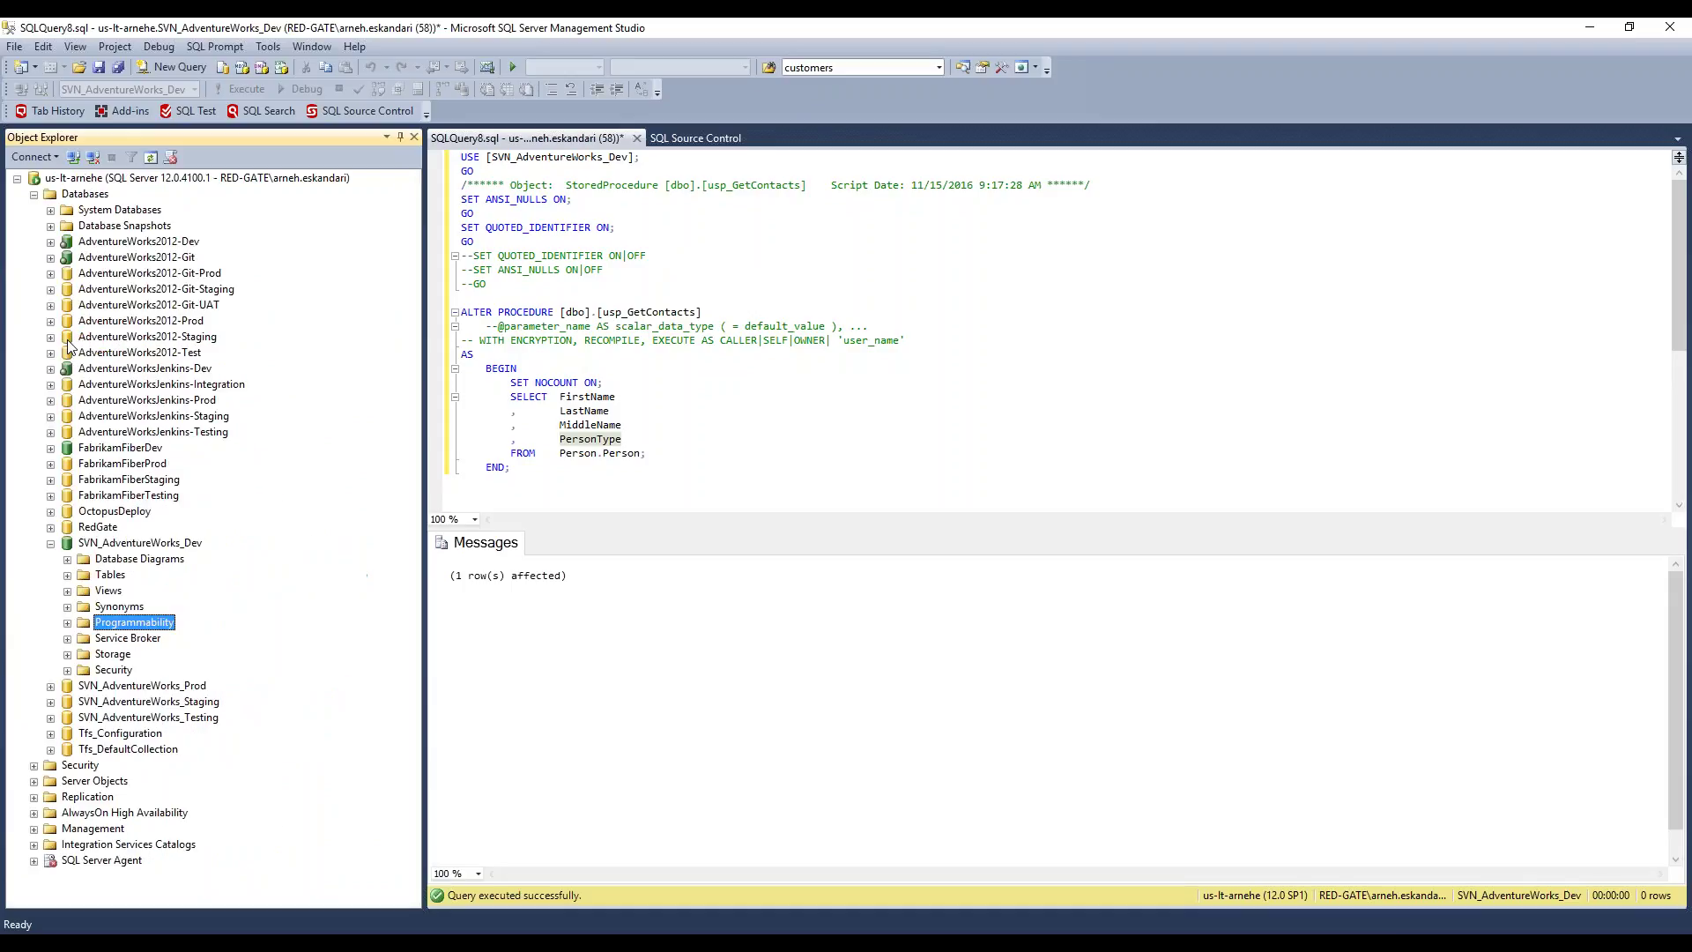
{"action": "right_click", "coordinate": [117, 544]}
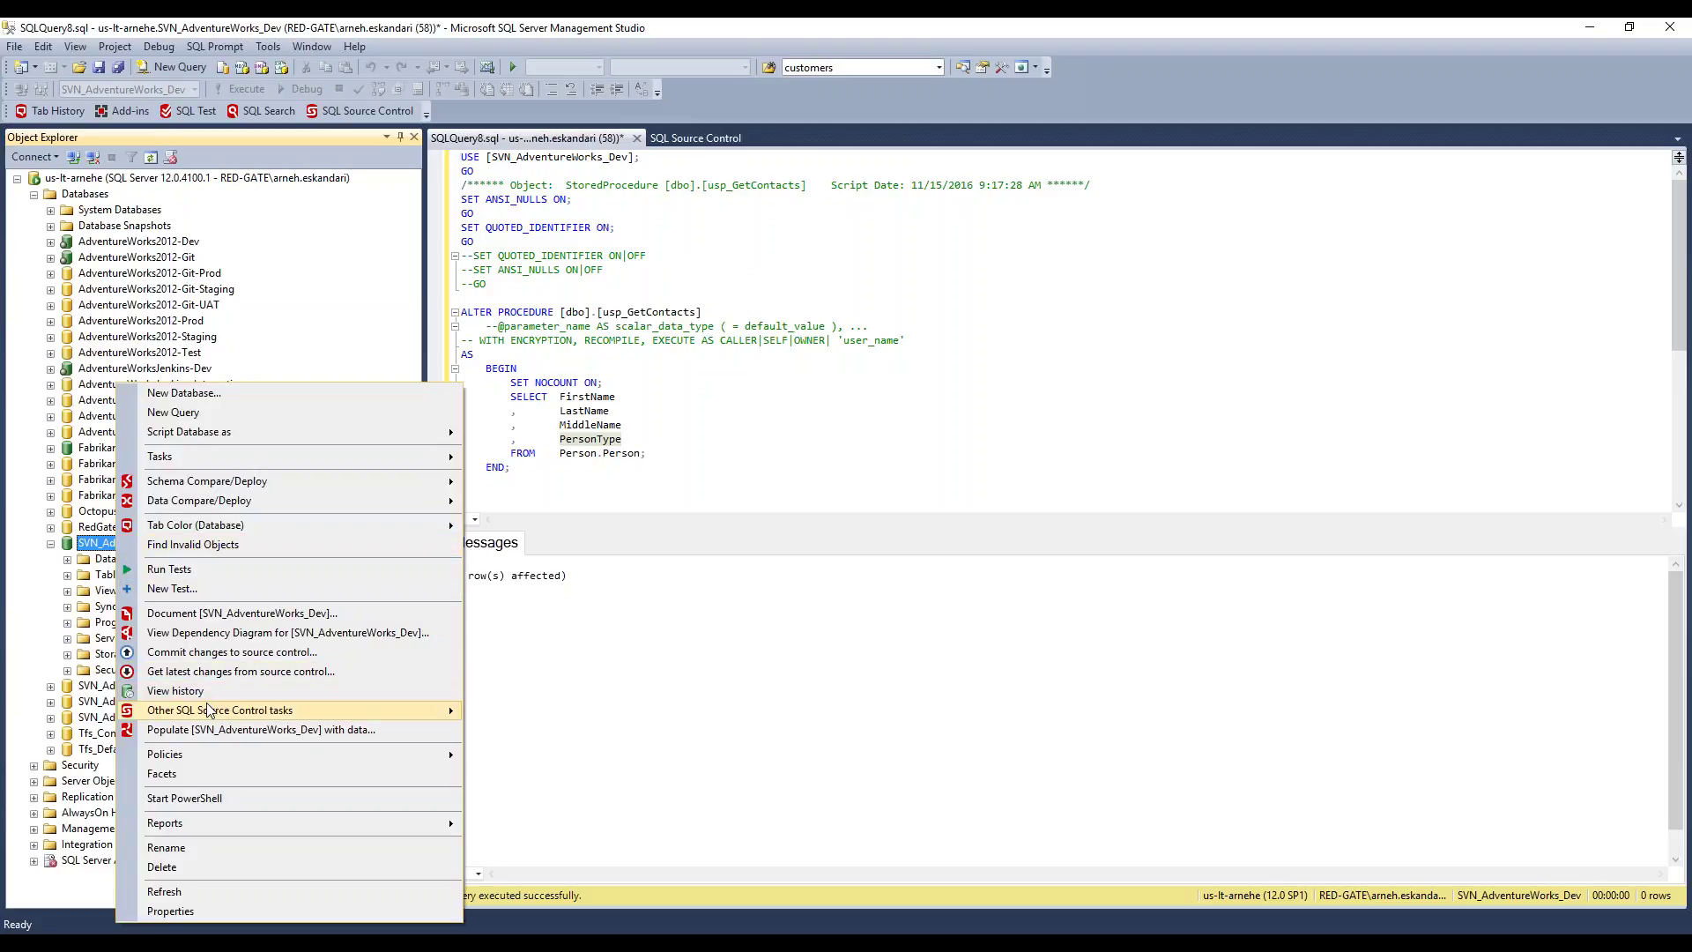
{"action": "mouse_move", "coordinate": [217, 716]}
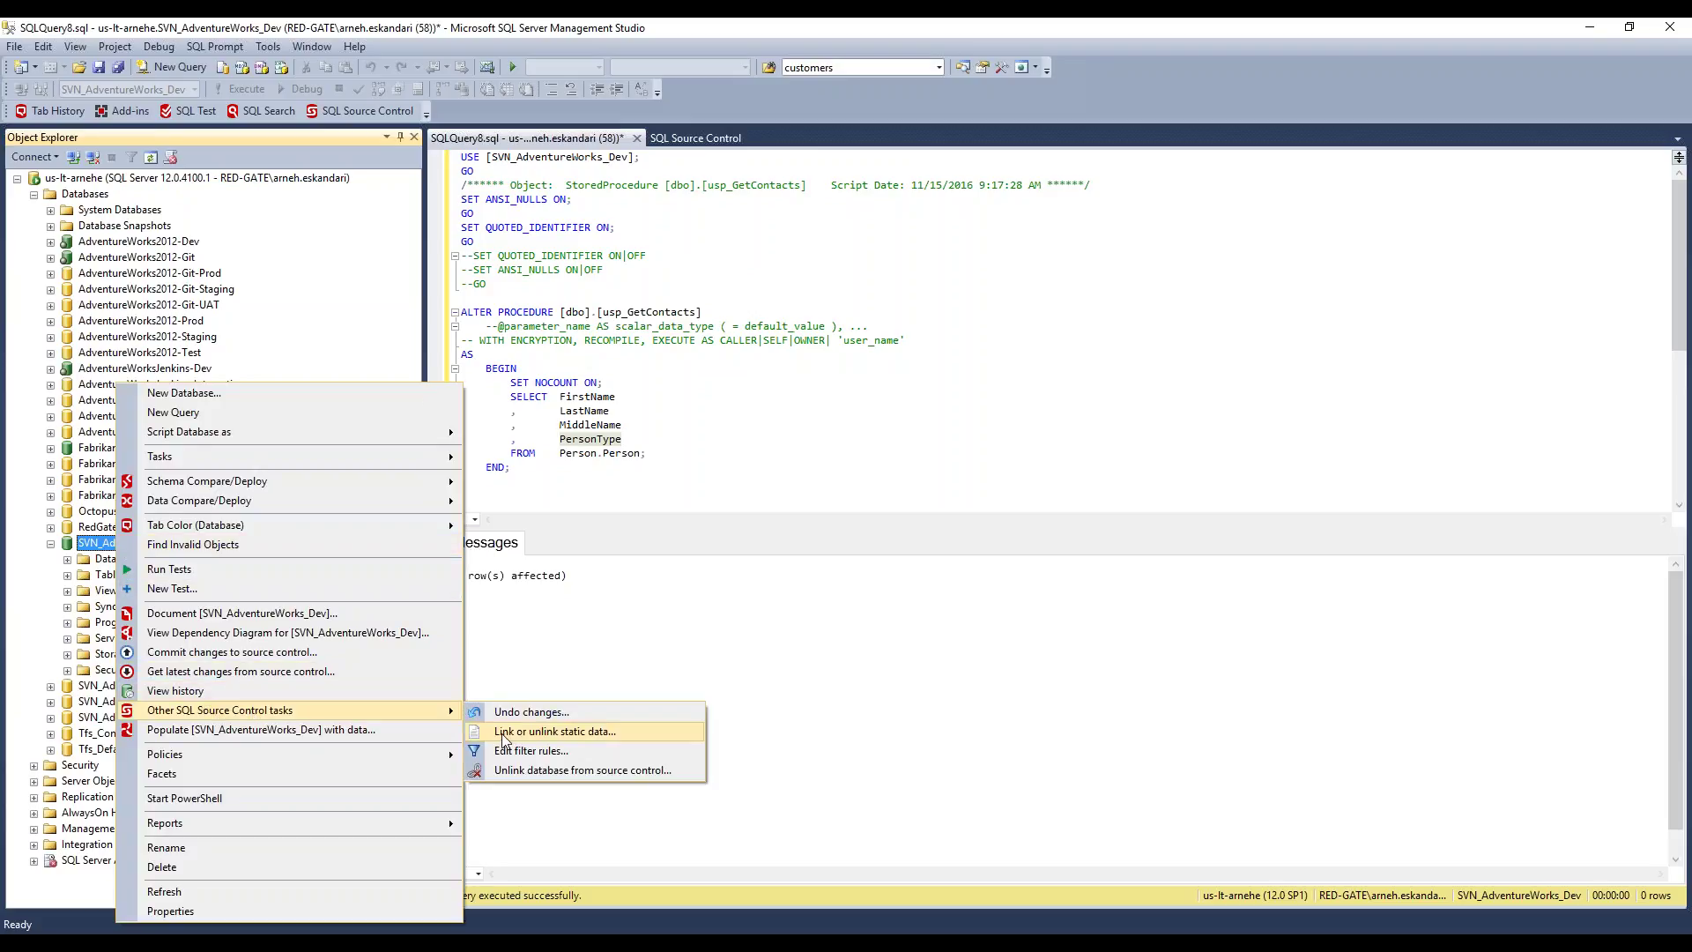
{"action": "left_click", "coordinate": [599, 732]}
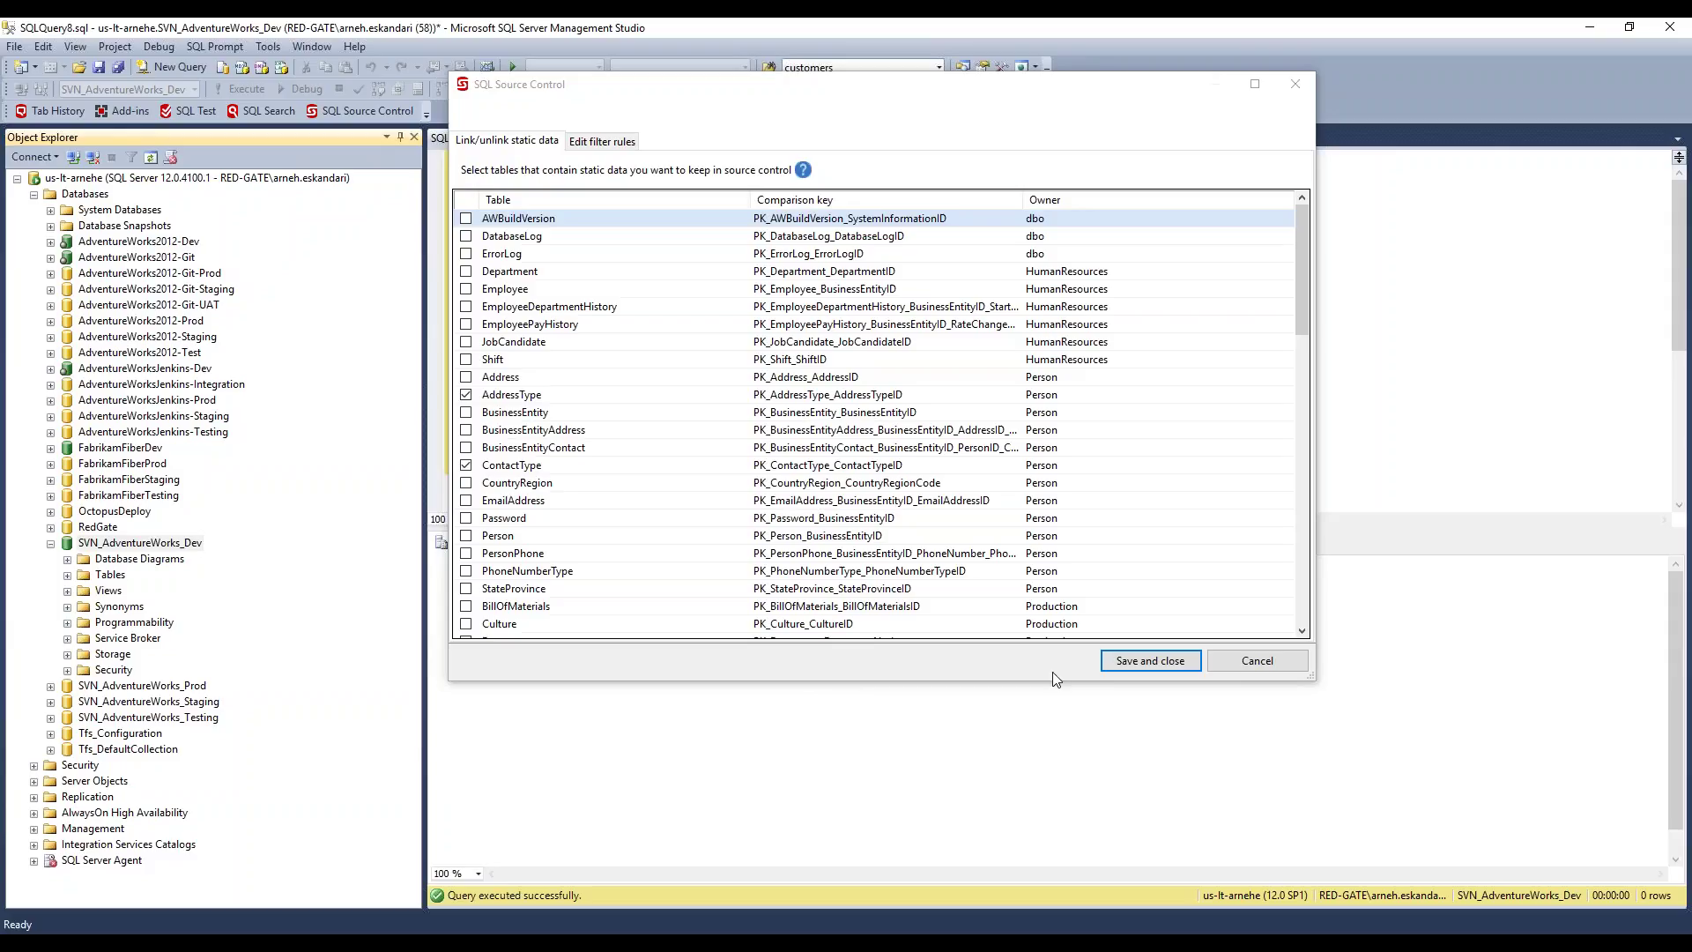
{"action": "left_click", "coordinate": [1136, 663]}
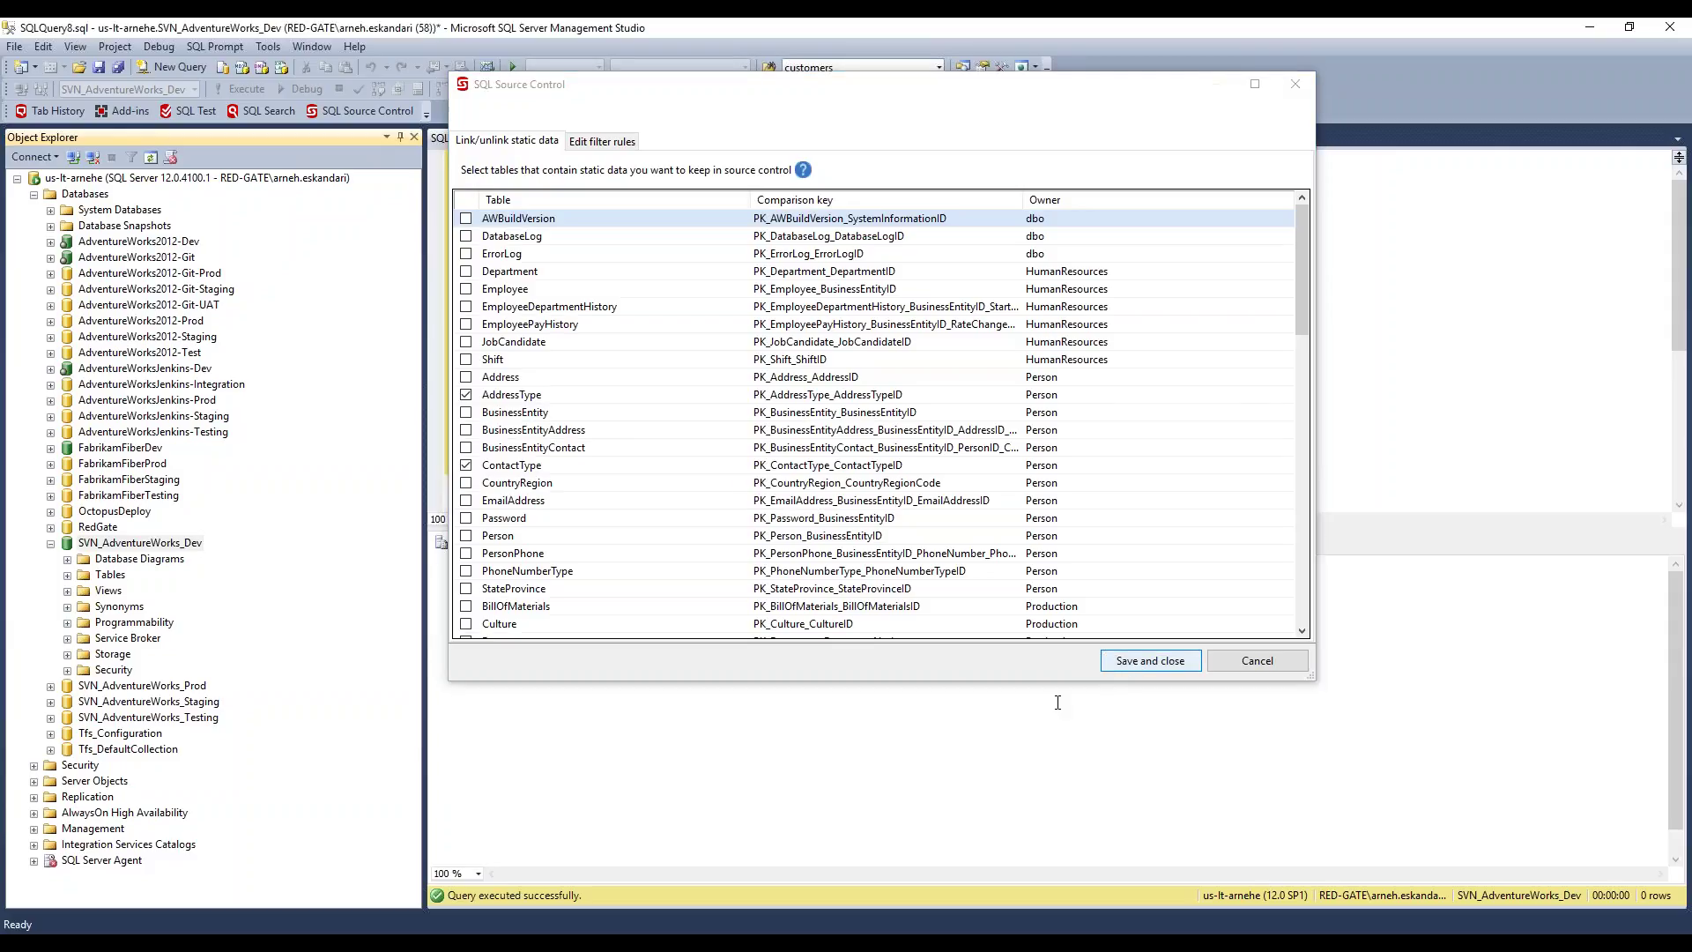
Step: Replace the procedure script with an INSERT INTO statement for the Person.ContactType table
{"action": "left_click", "coordinate": [696, 430]}
{"action": "key", "text": "ctrl+a"}
{"action": "key", "text": "Delete"}
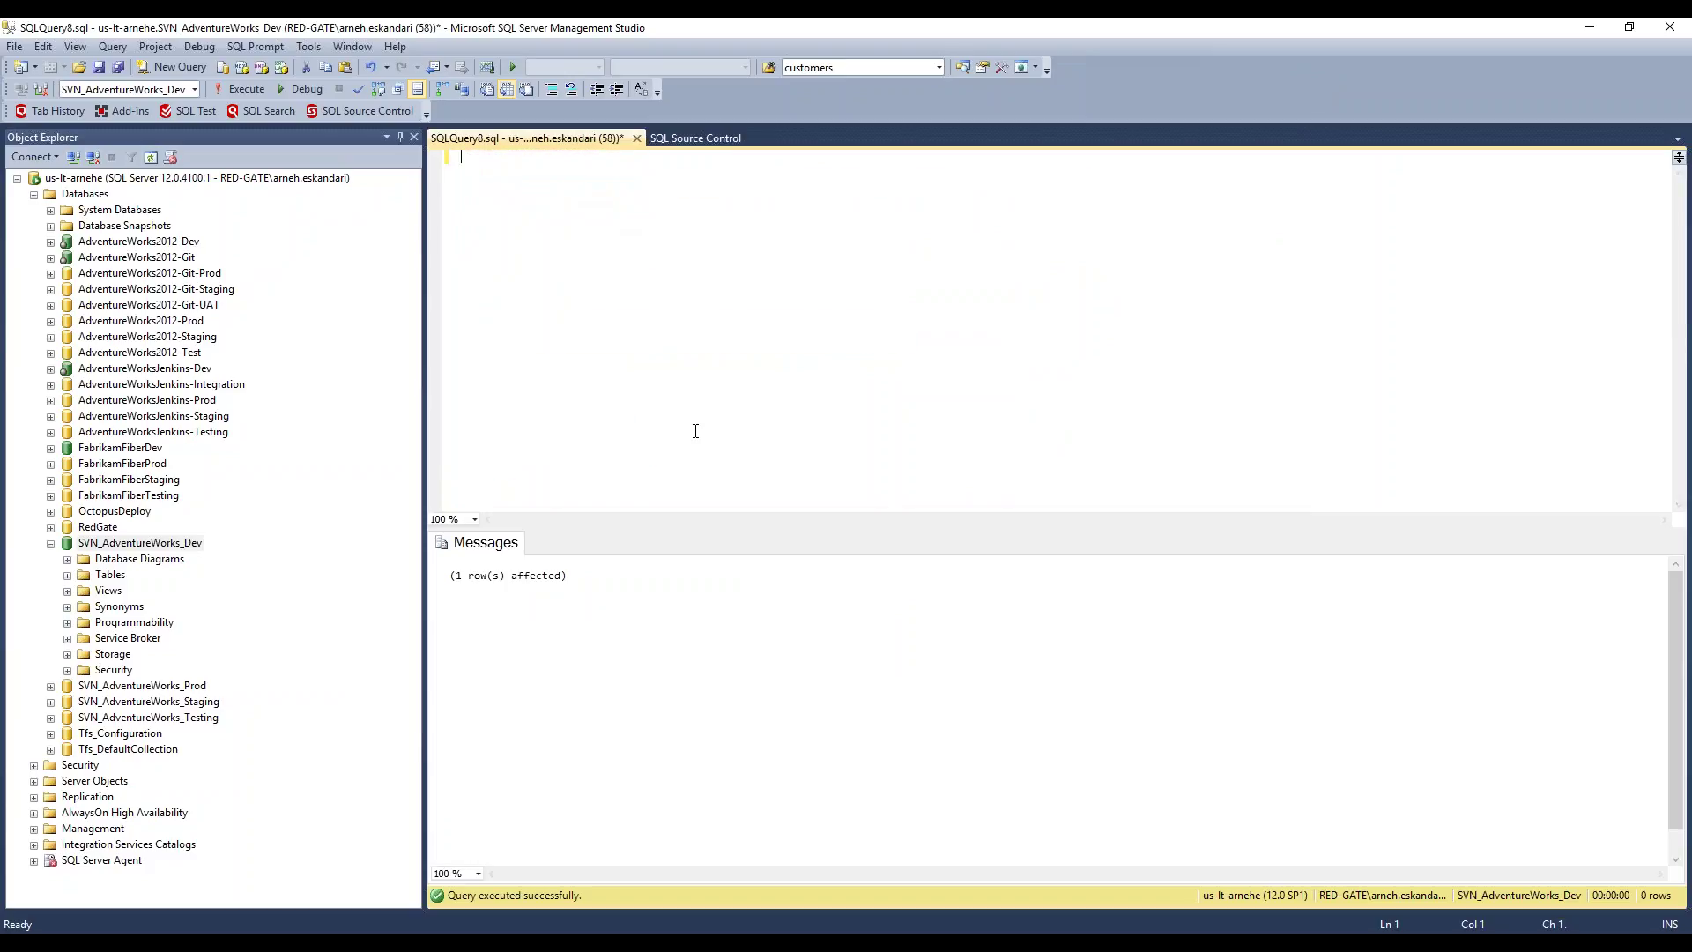
{"action": "type", "text": "ii"}
{"action": "key", "text": "Tab"}
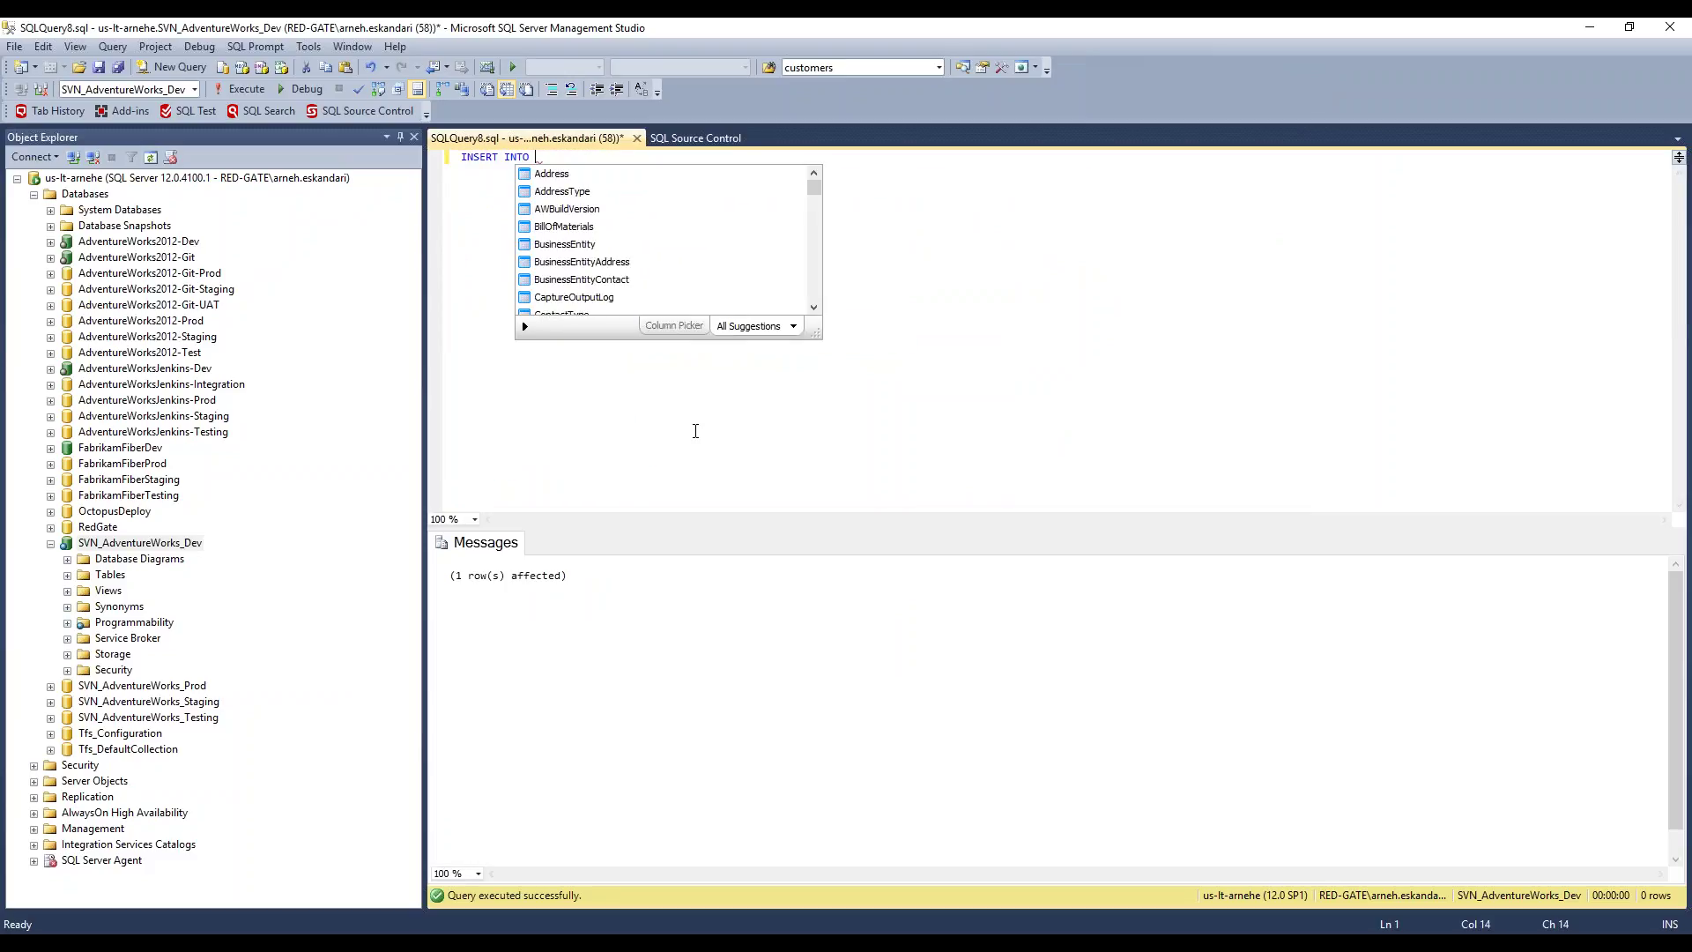
{"action": "type", "text": "ct"}
{"action": "key", "text": "Tab"}
Step: Set the inserted Name value to 'SVN Demo Audience' and execute the insert statement
{"action": "key", "text": "Right"}
{"action": "key", "text": "BackSpace"}
{"action": "key", "text": "BackSpace"}
{"action": "key", "text": "BackSpace"}
{"action": "key", "text": "BackSpace"}
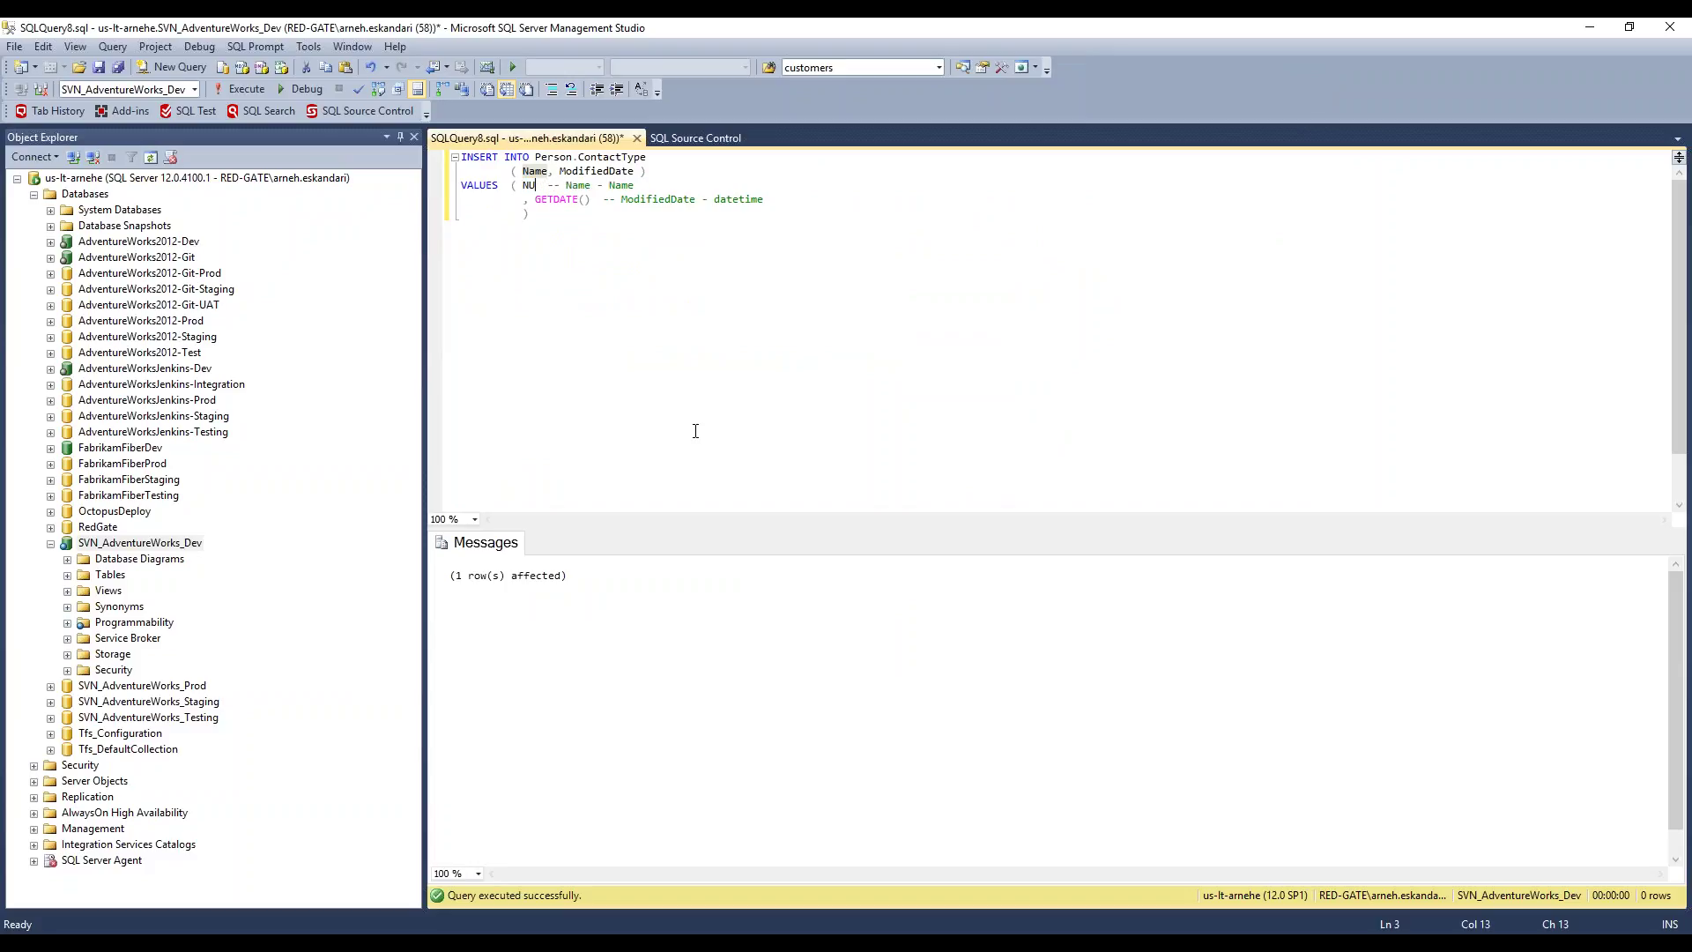
{"action": "type", "text": "'SVN DEmo Audience"}
Step: Open the pending commit for SVN_AdventureWorks_Dev and compare the database and source control versions of the ContactType data and usp_GetContacts
{"action": "right_click", "coordinate": [122, 543]}
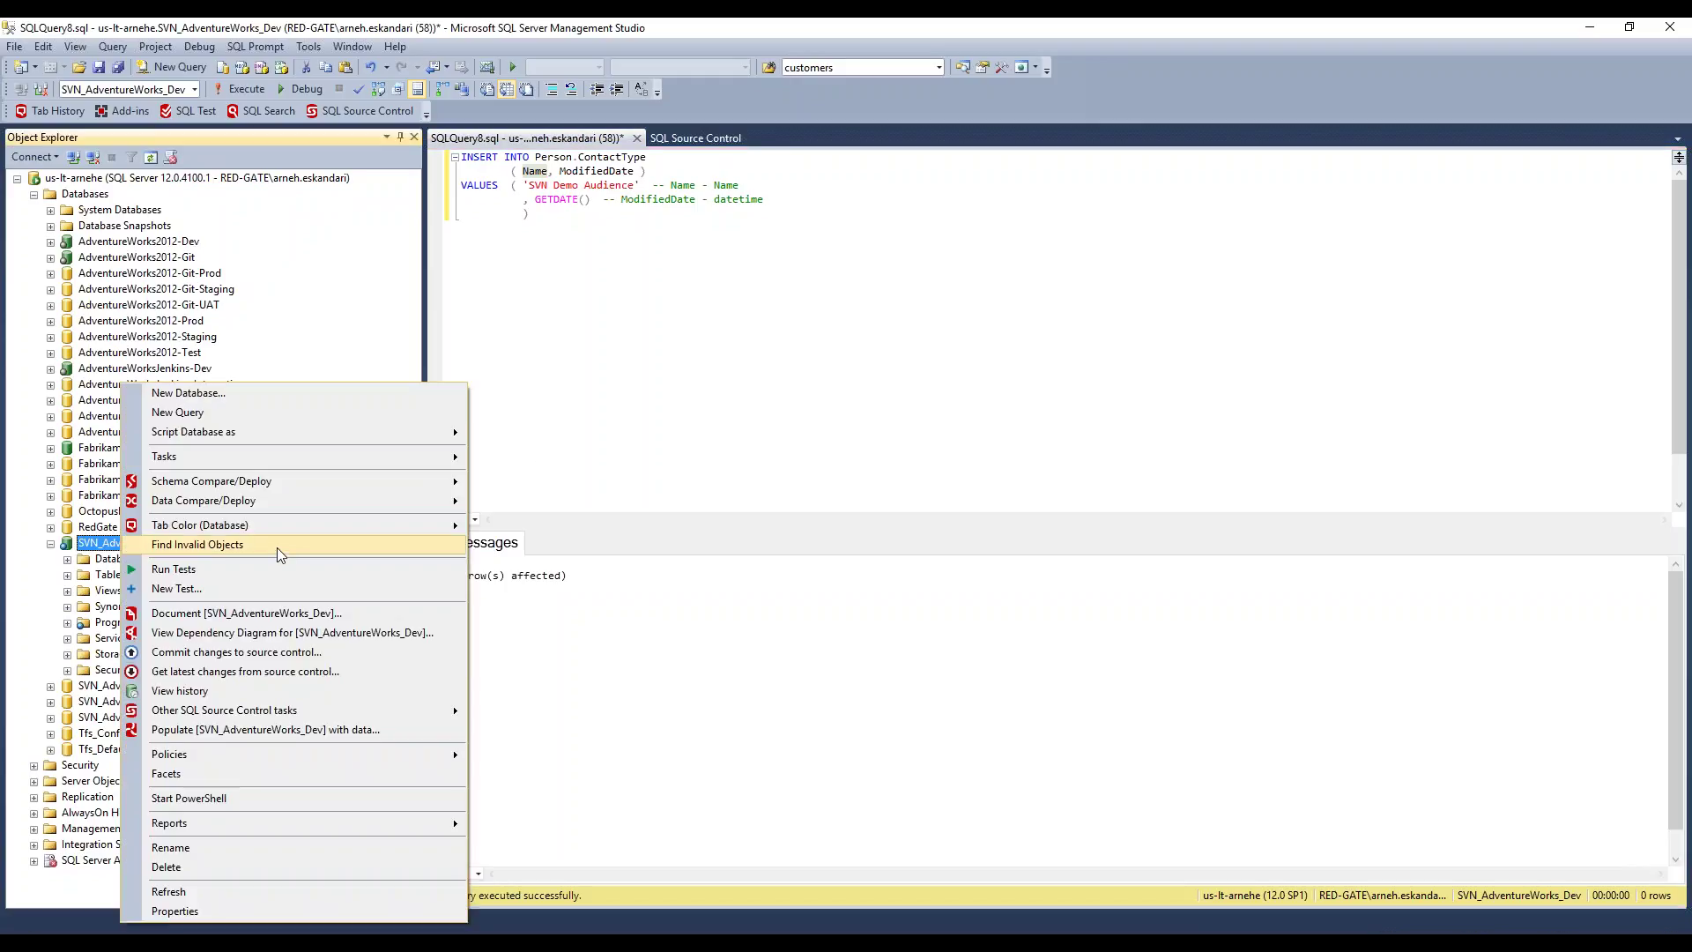
{"action": "left_click", "coordinate": [264, 652]}
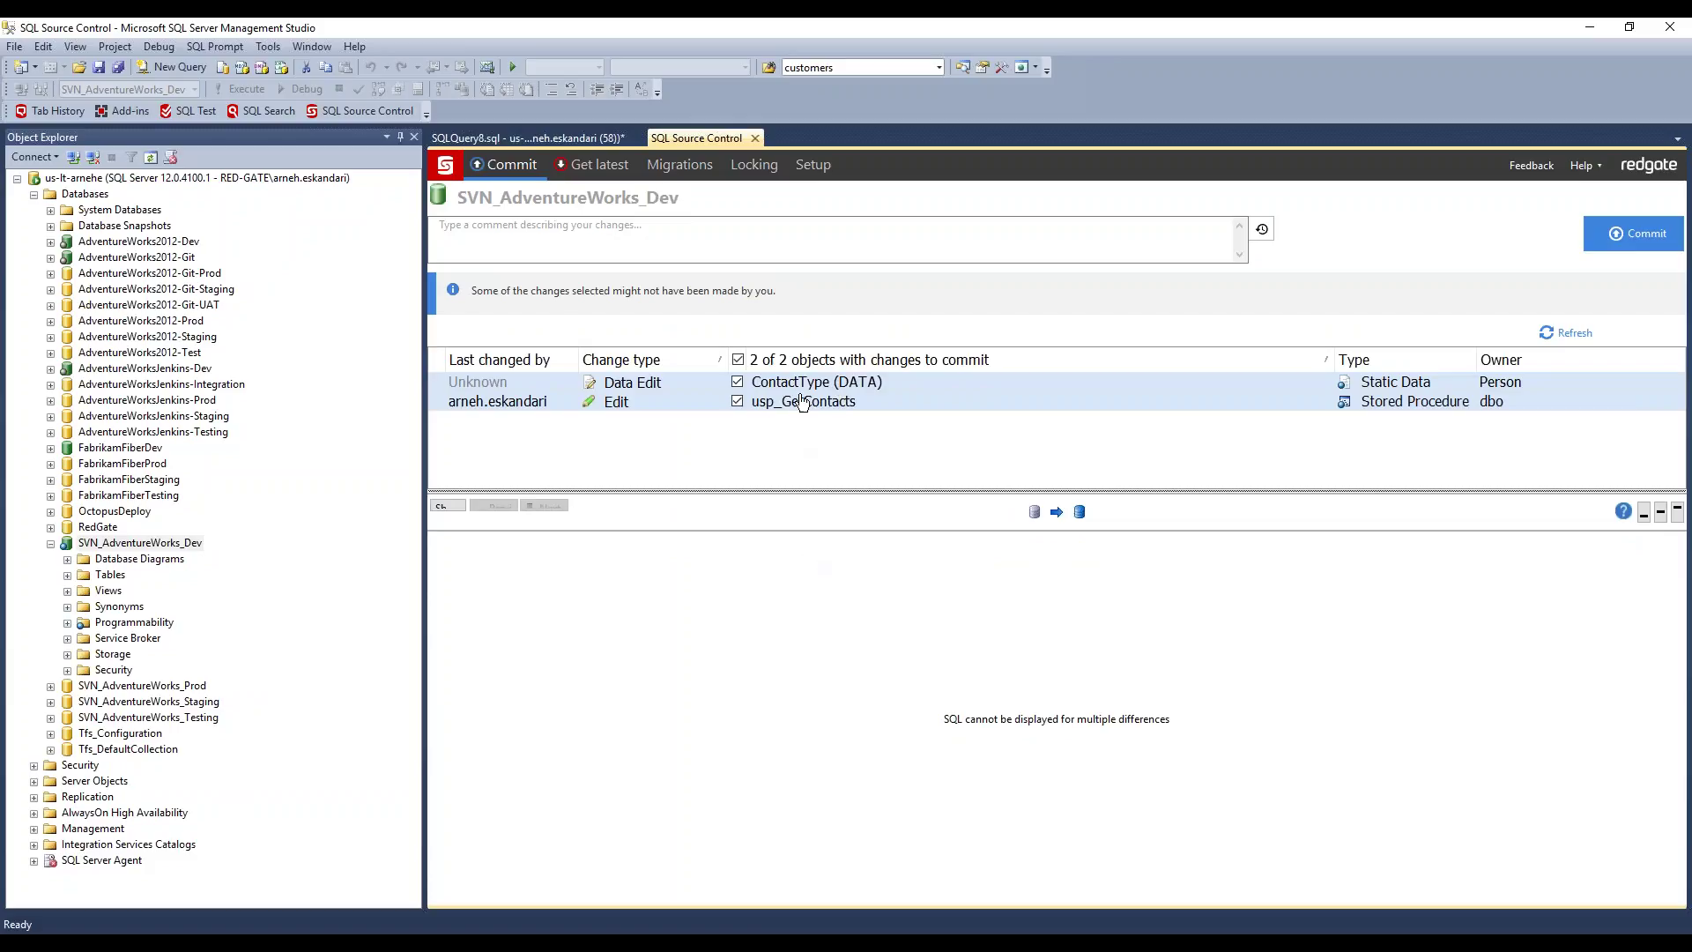
{"action": "left_click", "coordinate": [801, 385]}
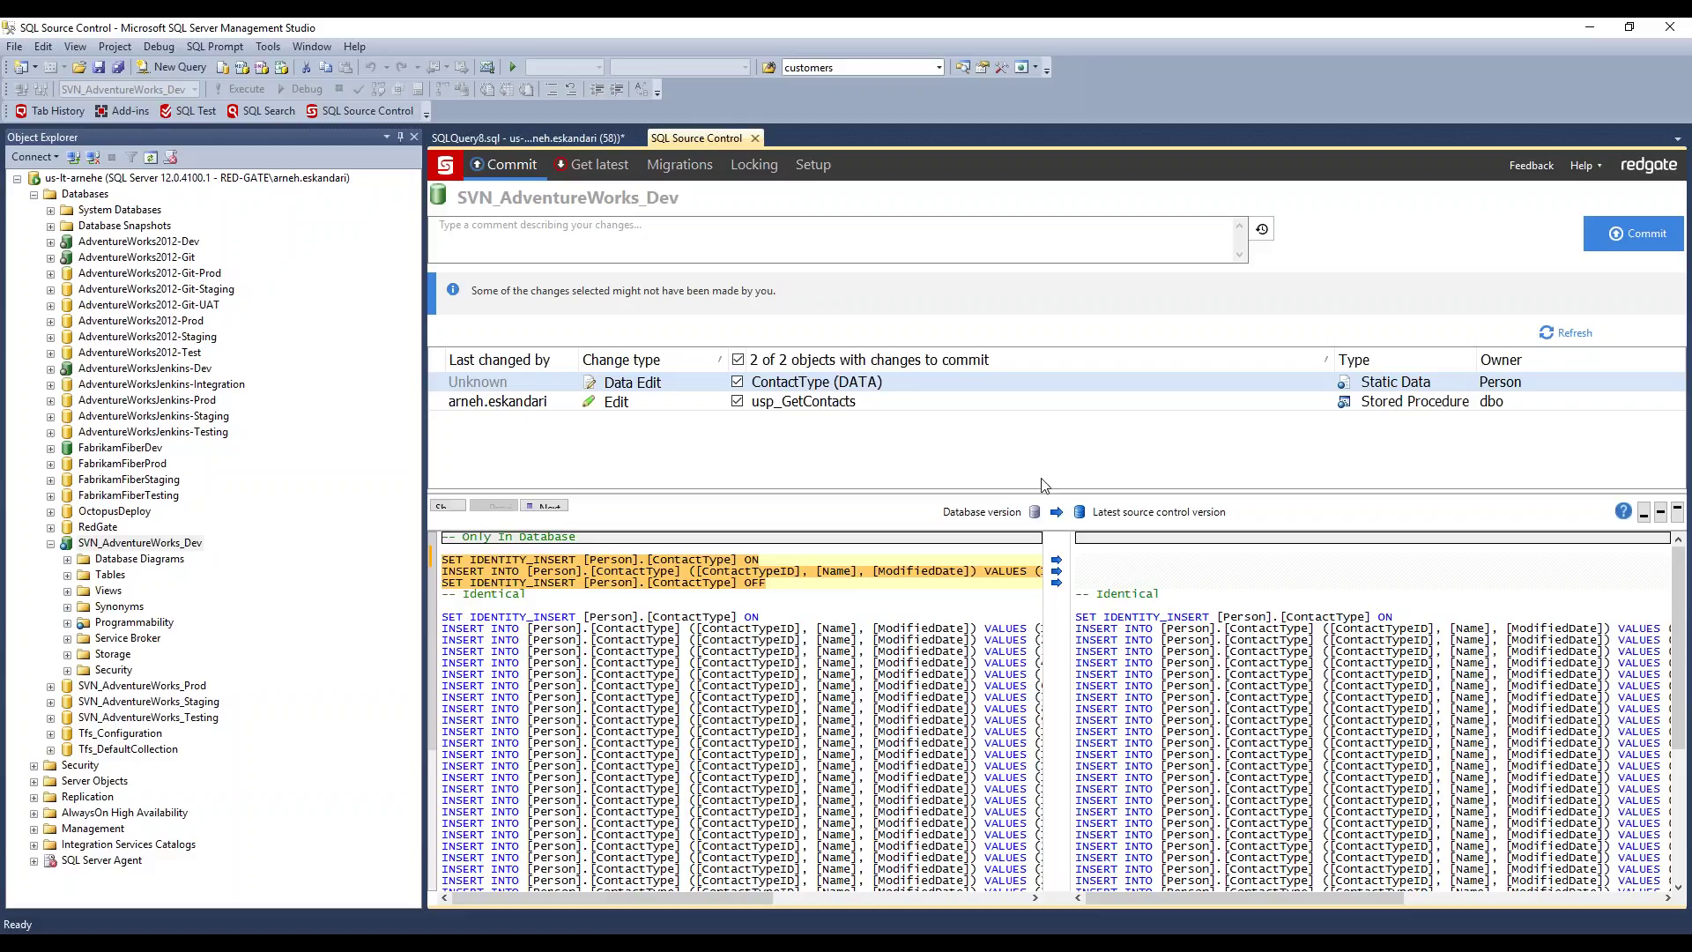
{"action": "scroll", "coordinate": [958, 696], "scroll_direction": "down", "scroll_amount": 10}
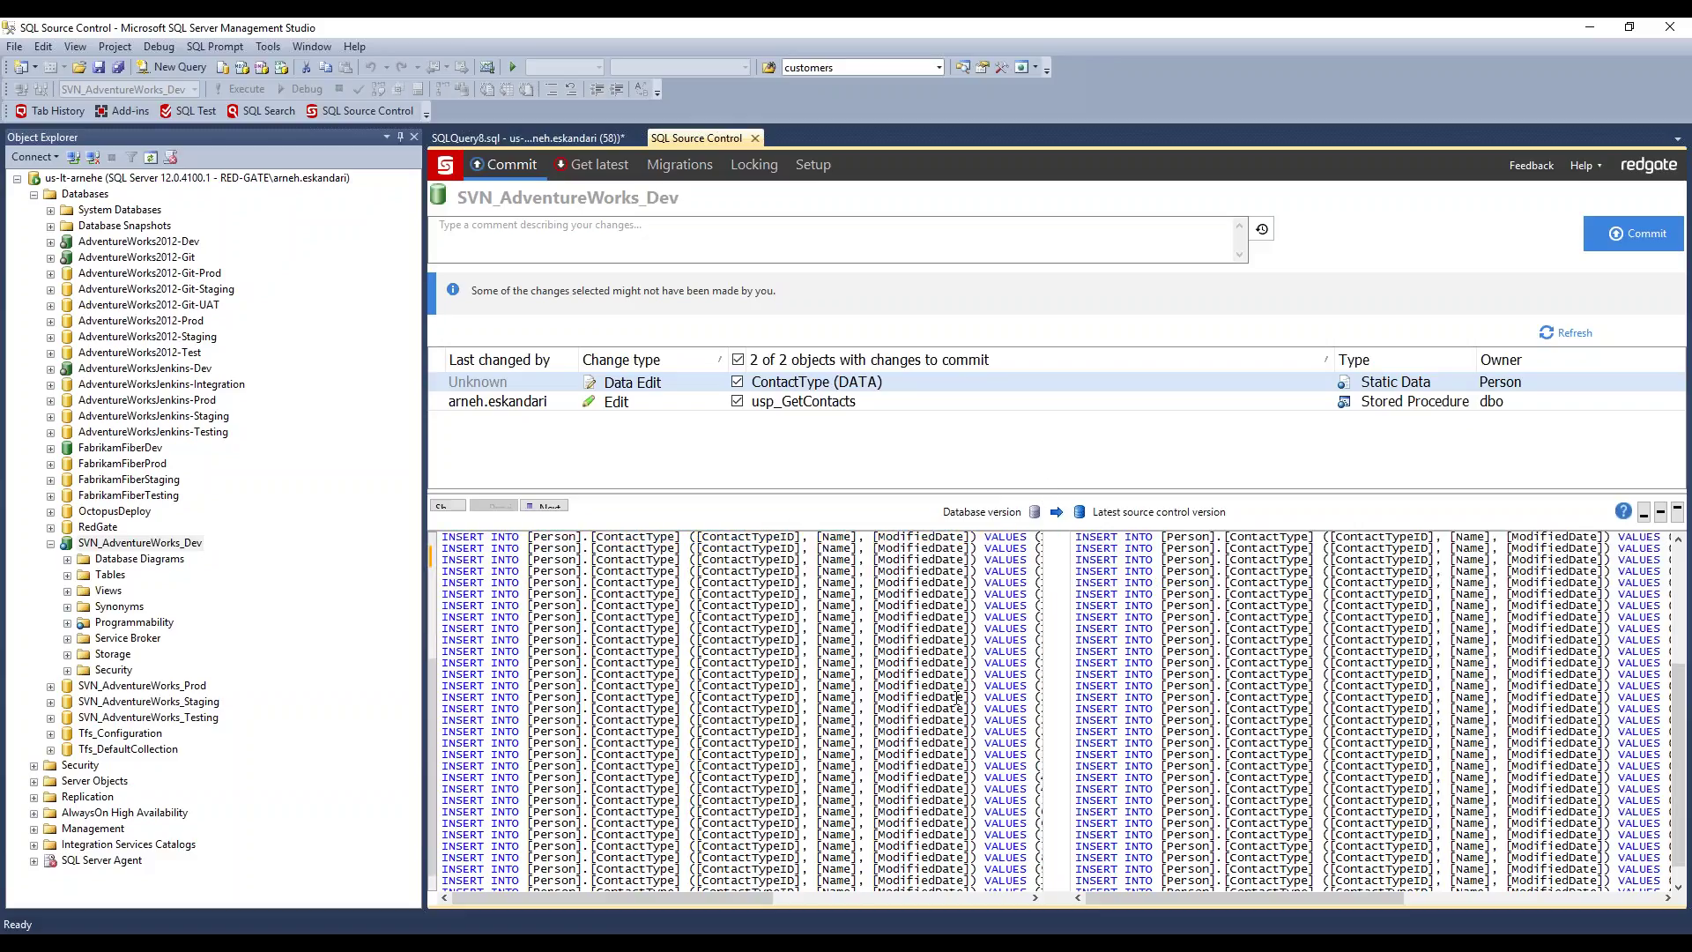
{"action": "scroll", "coordinate": [958, 696], "scroll_direction": "up", "scroll_amount": 10}
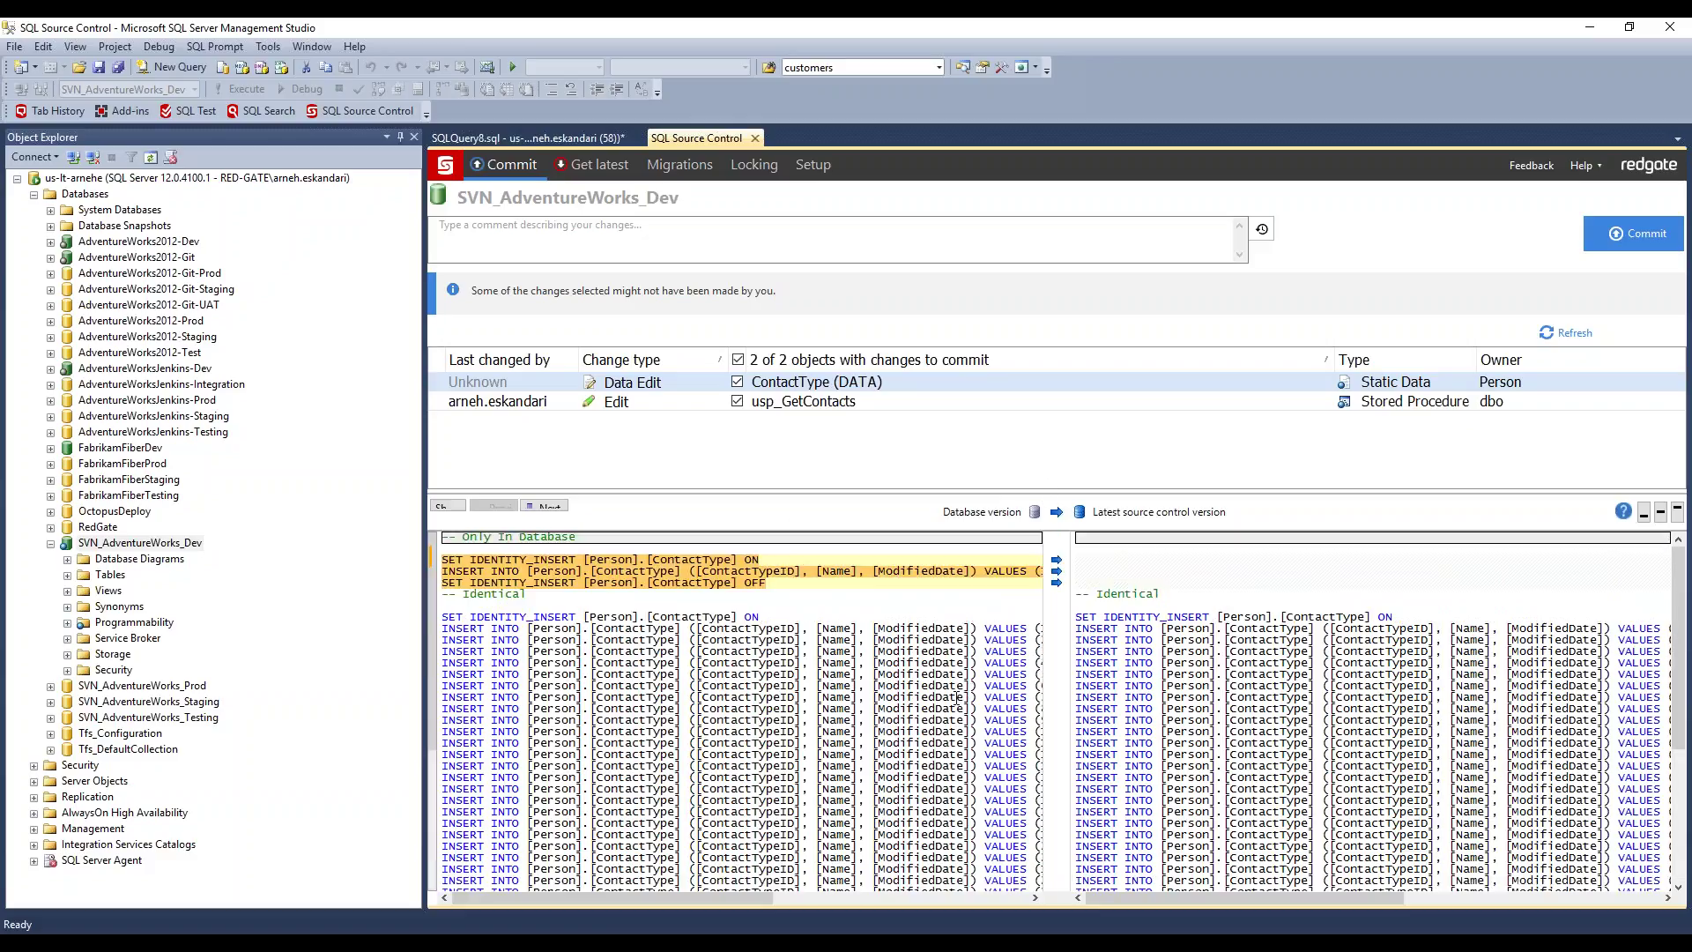
{"action": "left_click_drag", "start_coordinate": [677, 897], "coordinate": [848, 897]}
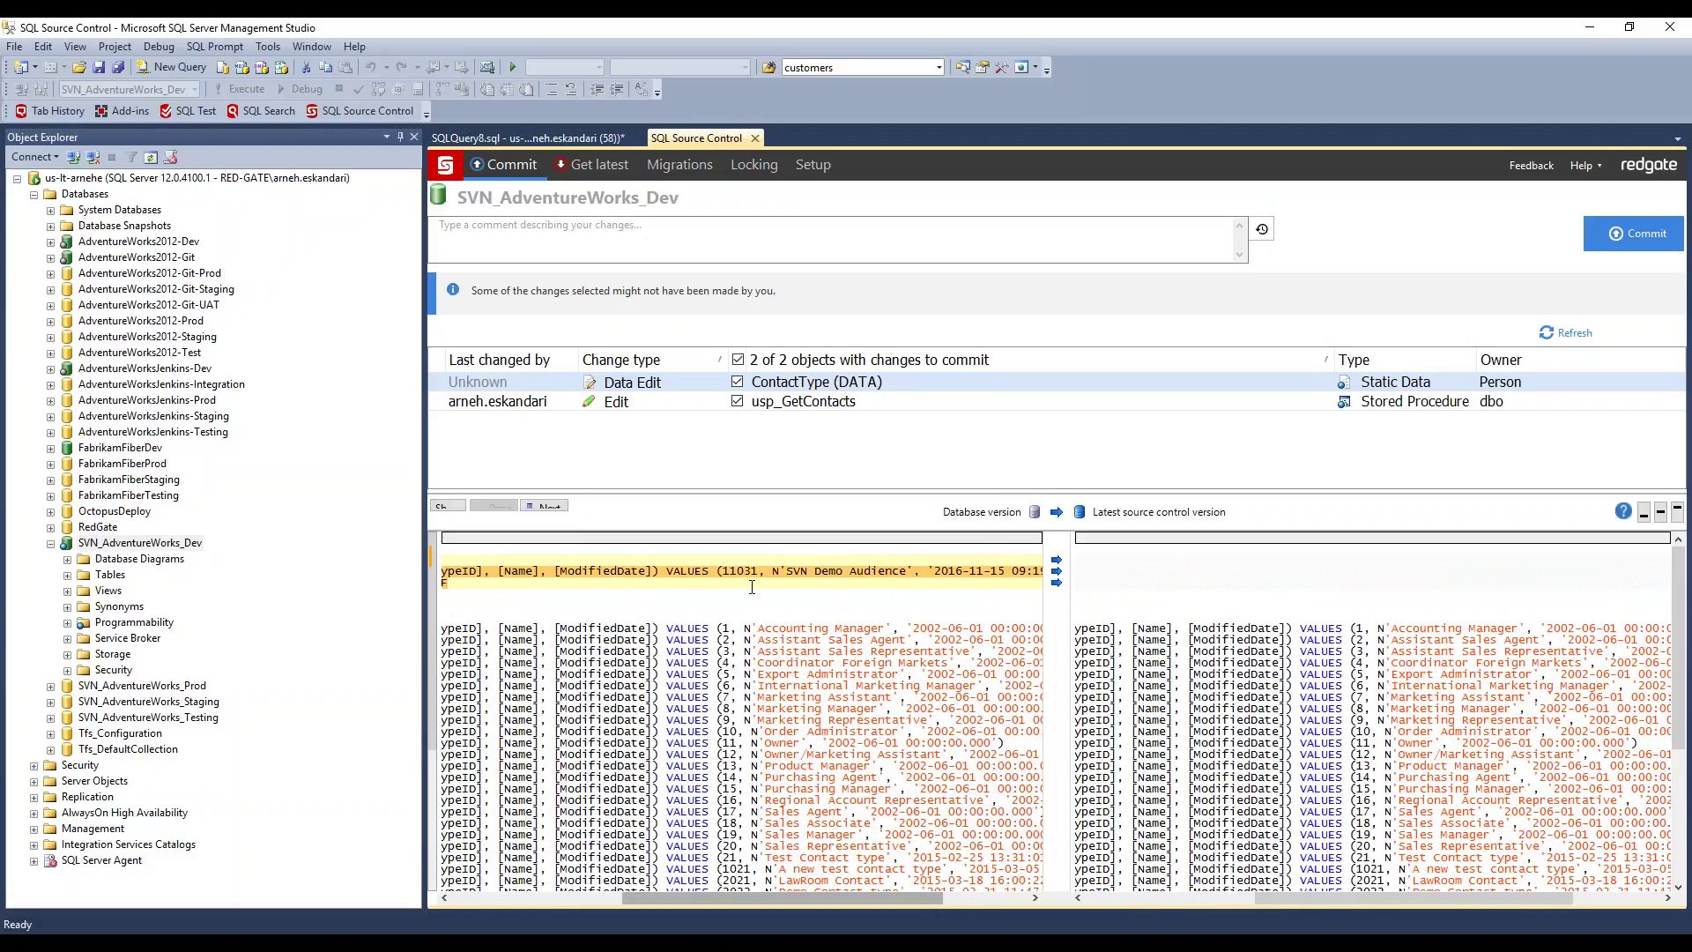
{"action": "left_click_drag", "start_coordinate": [786, 571], "coordinate": [886, 571]}
{"action": "left_click", "coordinate": [802, 403]}
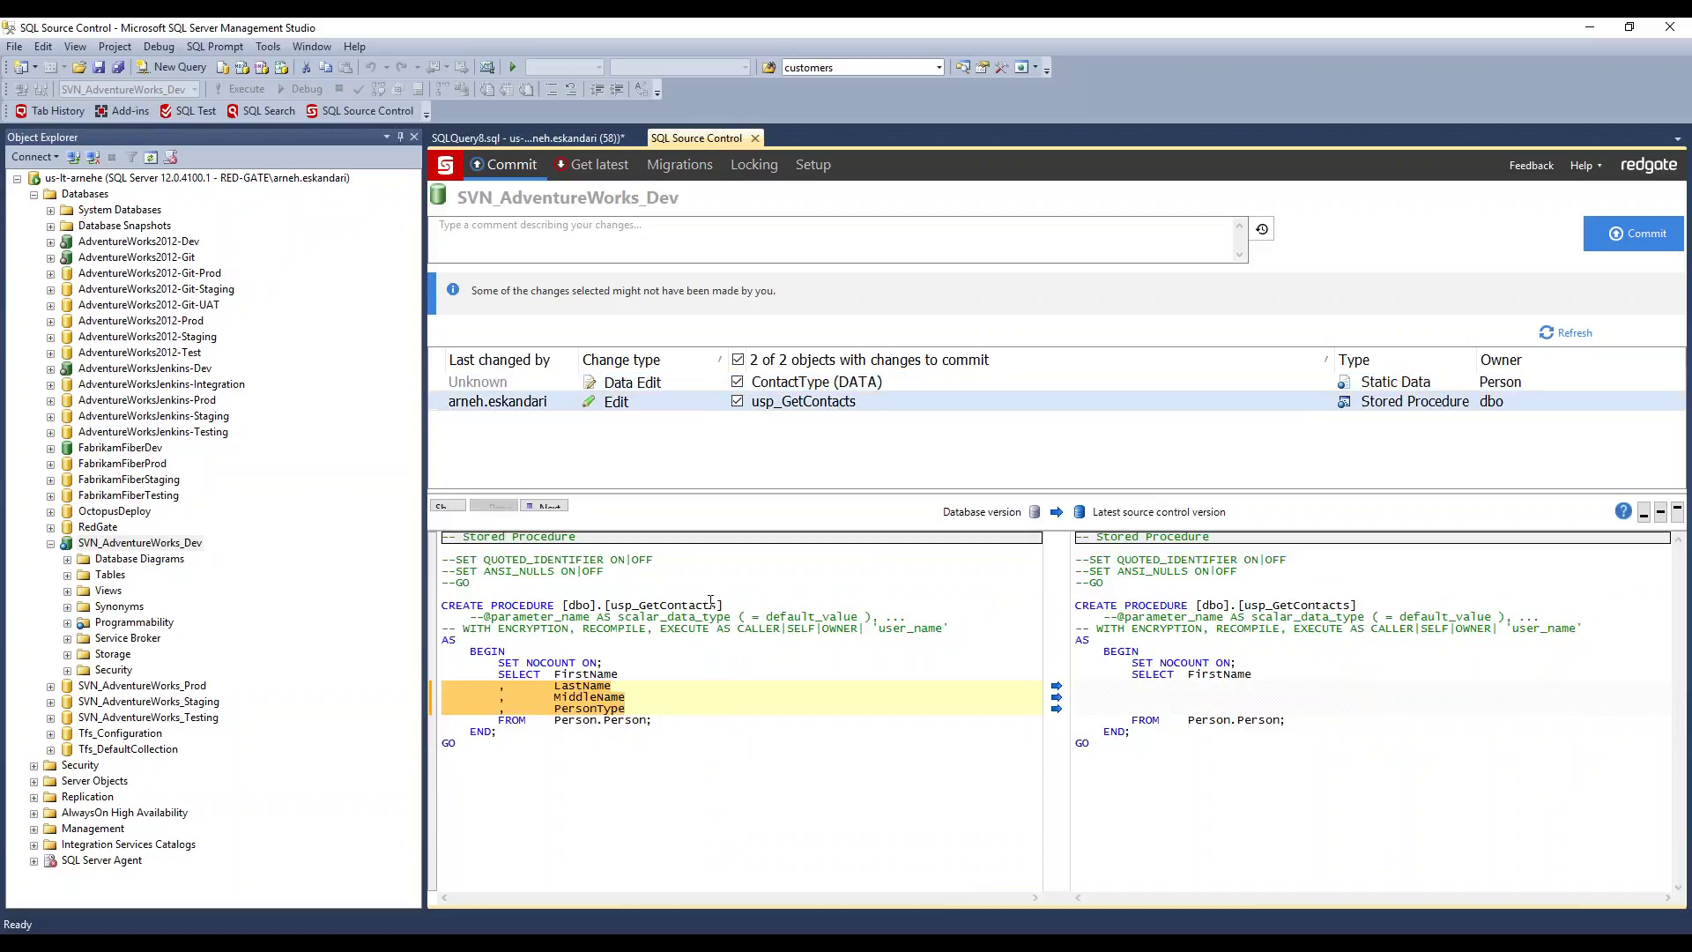
{"action": "left_click", "coordinate": [763, 385]}
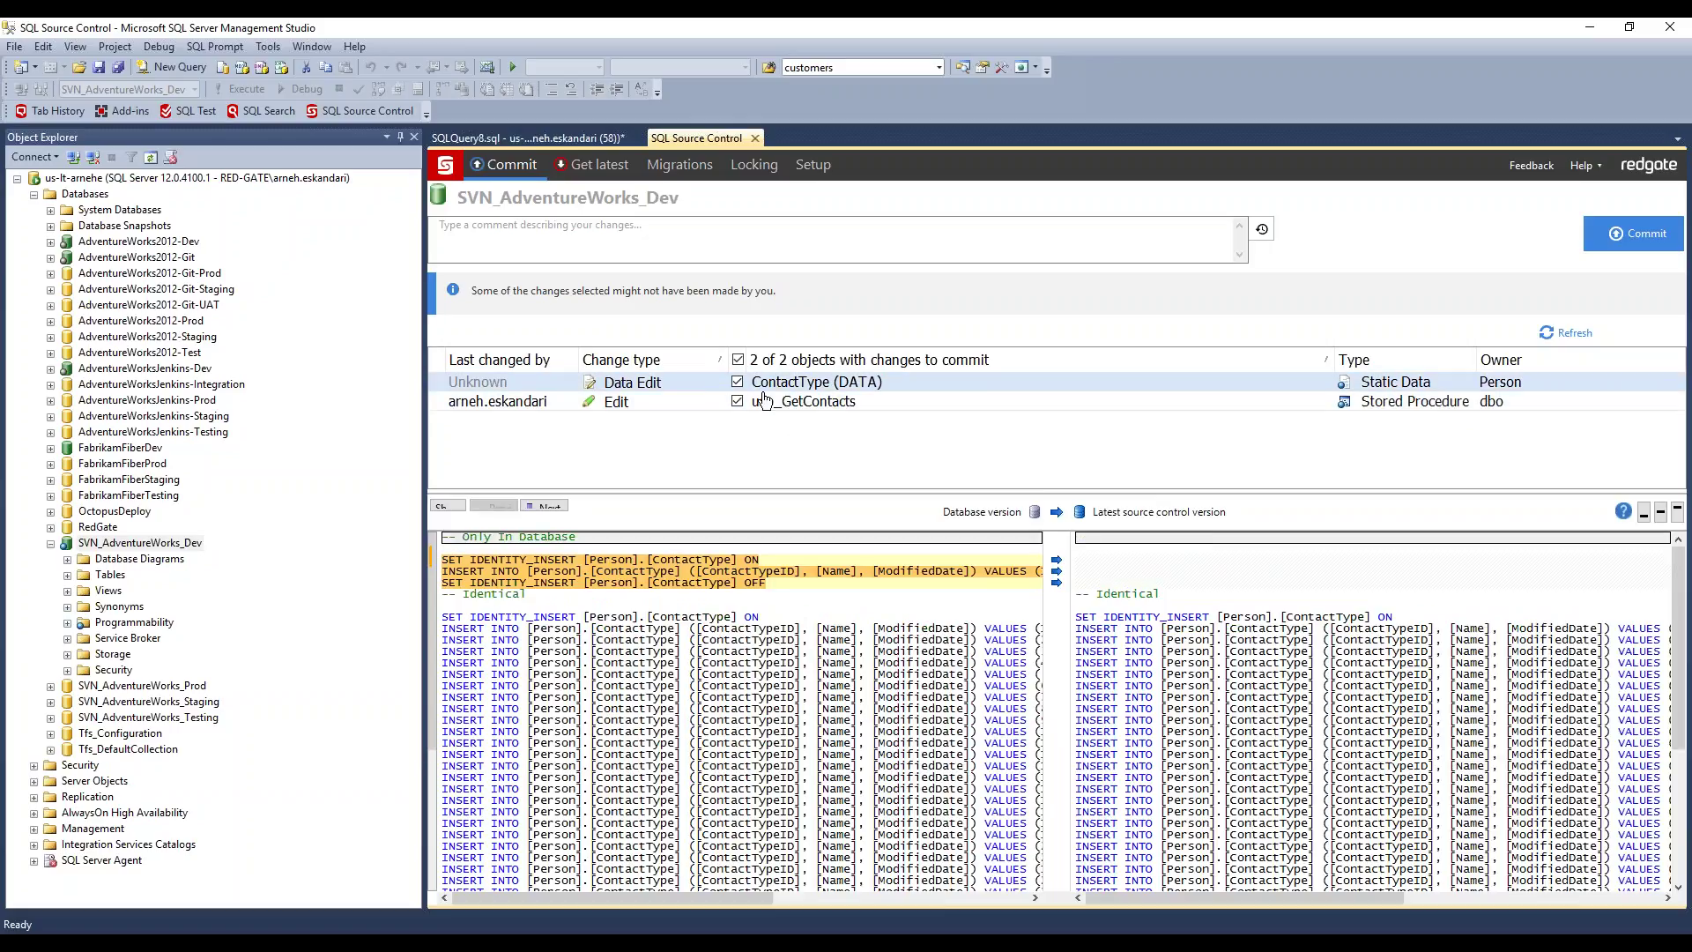
{"action": "left_click_drag", "start_coordinate": [444, 628], "coordinate": [577, 801]}
{"action": "left_click", "coordinate": [765, 403]}
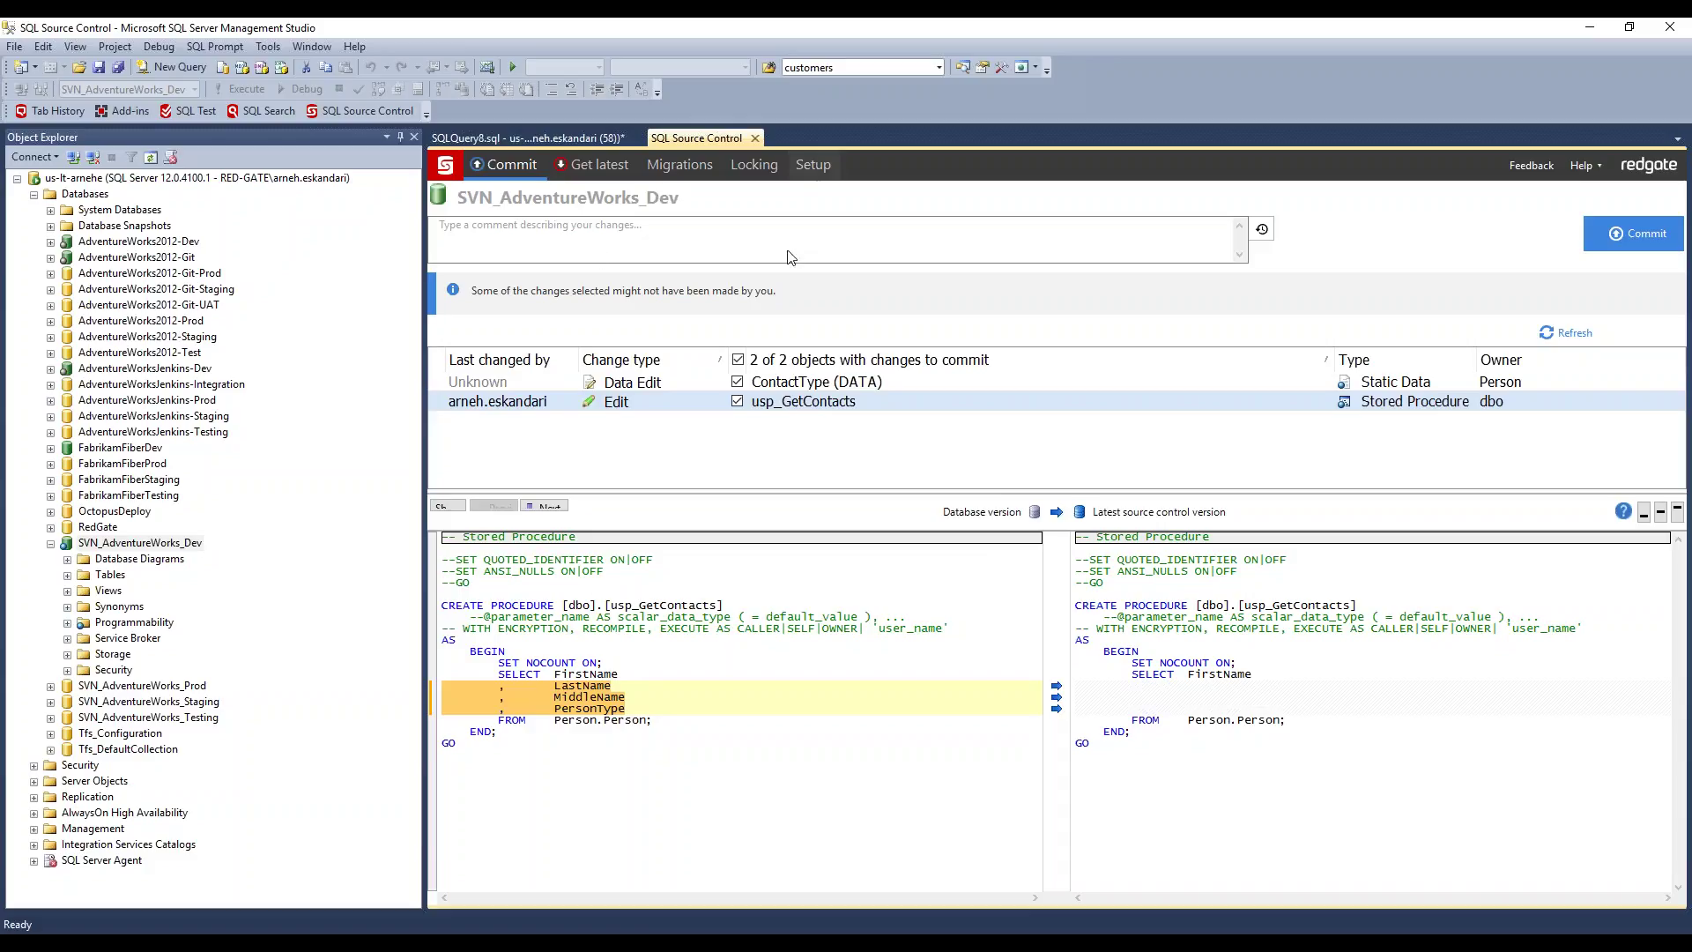
Step: Check the linked repository URL in the source control setup and return to the changes awaiting commit
{"action": "left_click", "coordinate": [820, 164]}
{"action": "left_click_drag", "start_coordinate": [949, 313], "coordinate": [607, 325]}
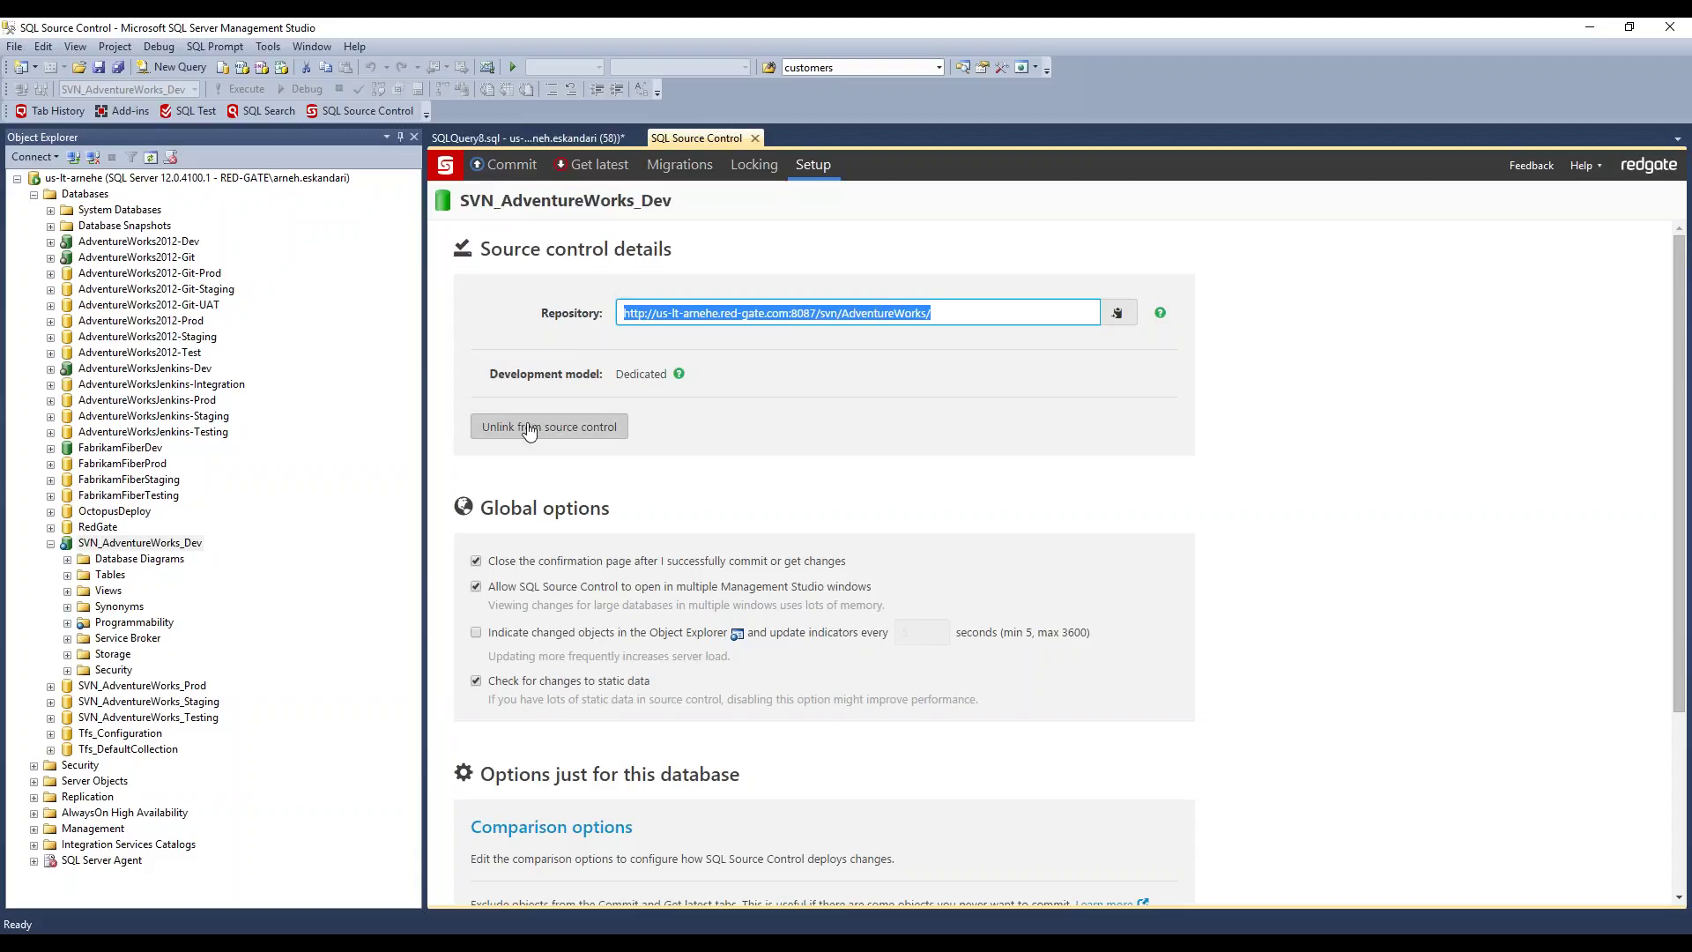
{"action": "left_click", "coordinate": [507, 165]}
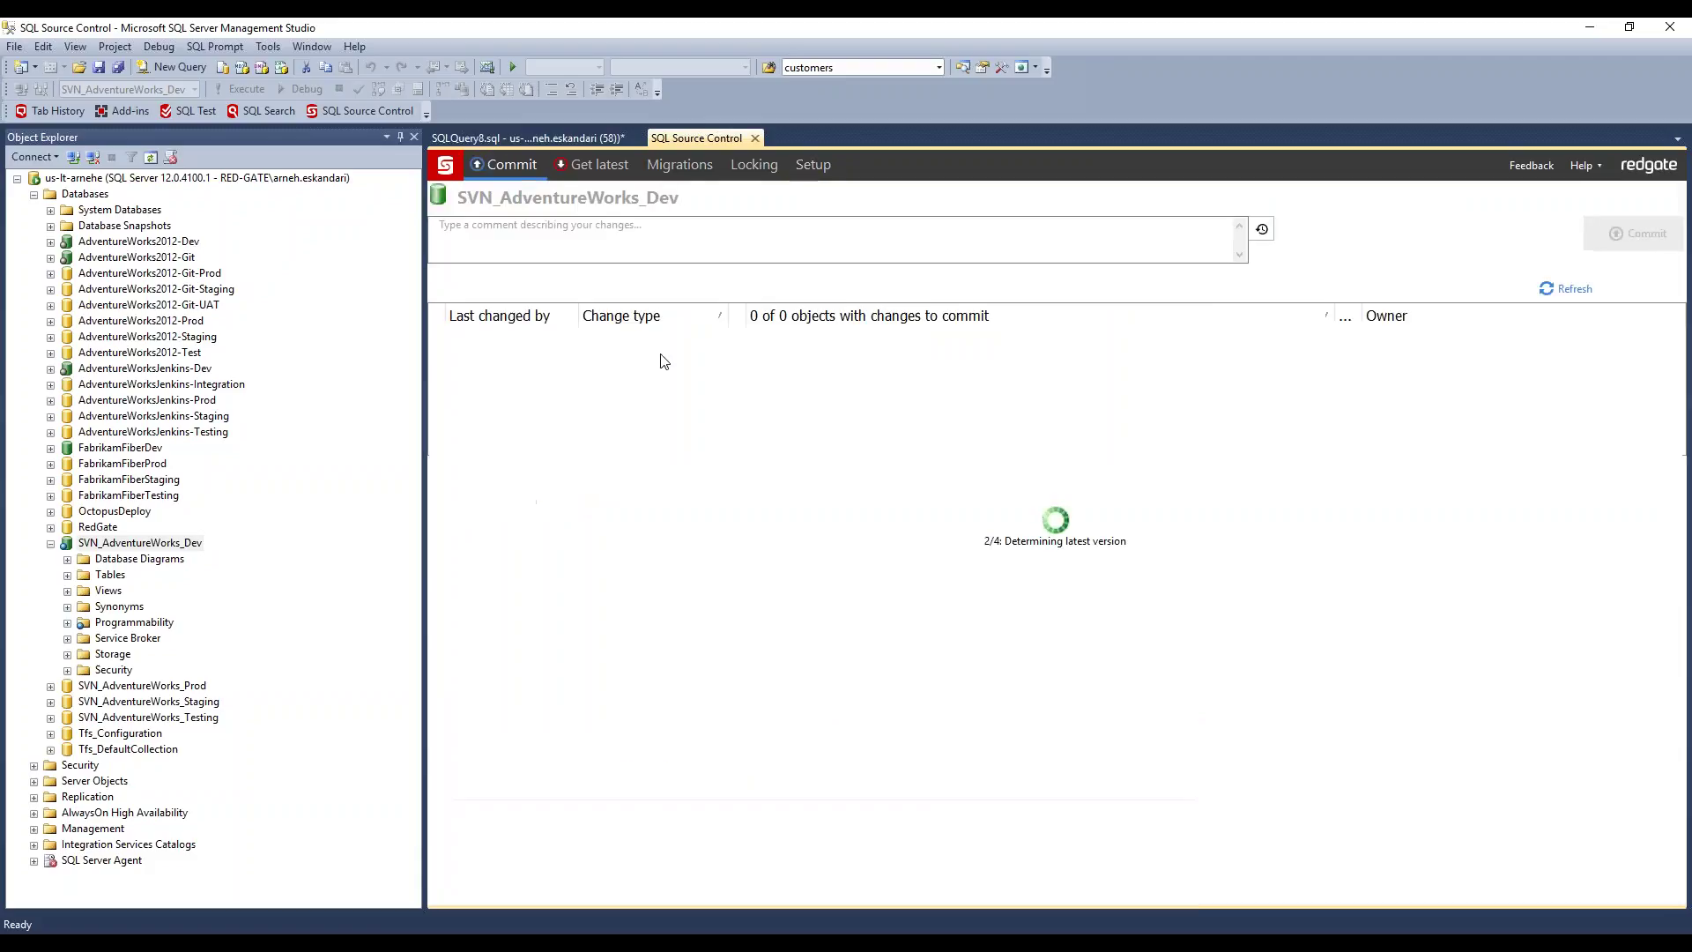
Step: Commit both changes with the comment "Modified the usp_GetContacts sproc + added a new contact type"
{"action": "left_click", "coordinate": [690, 242]}
{"action": "type", "text": "Modified "}
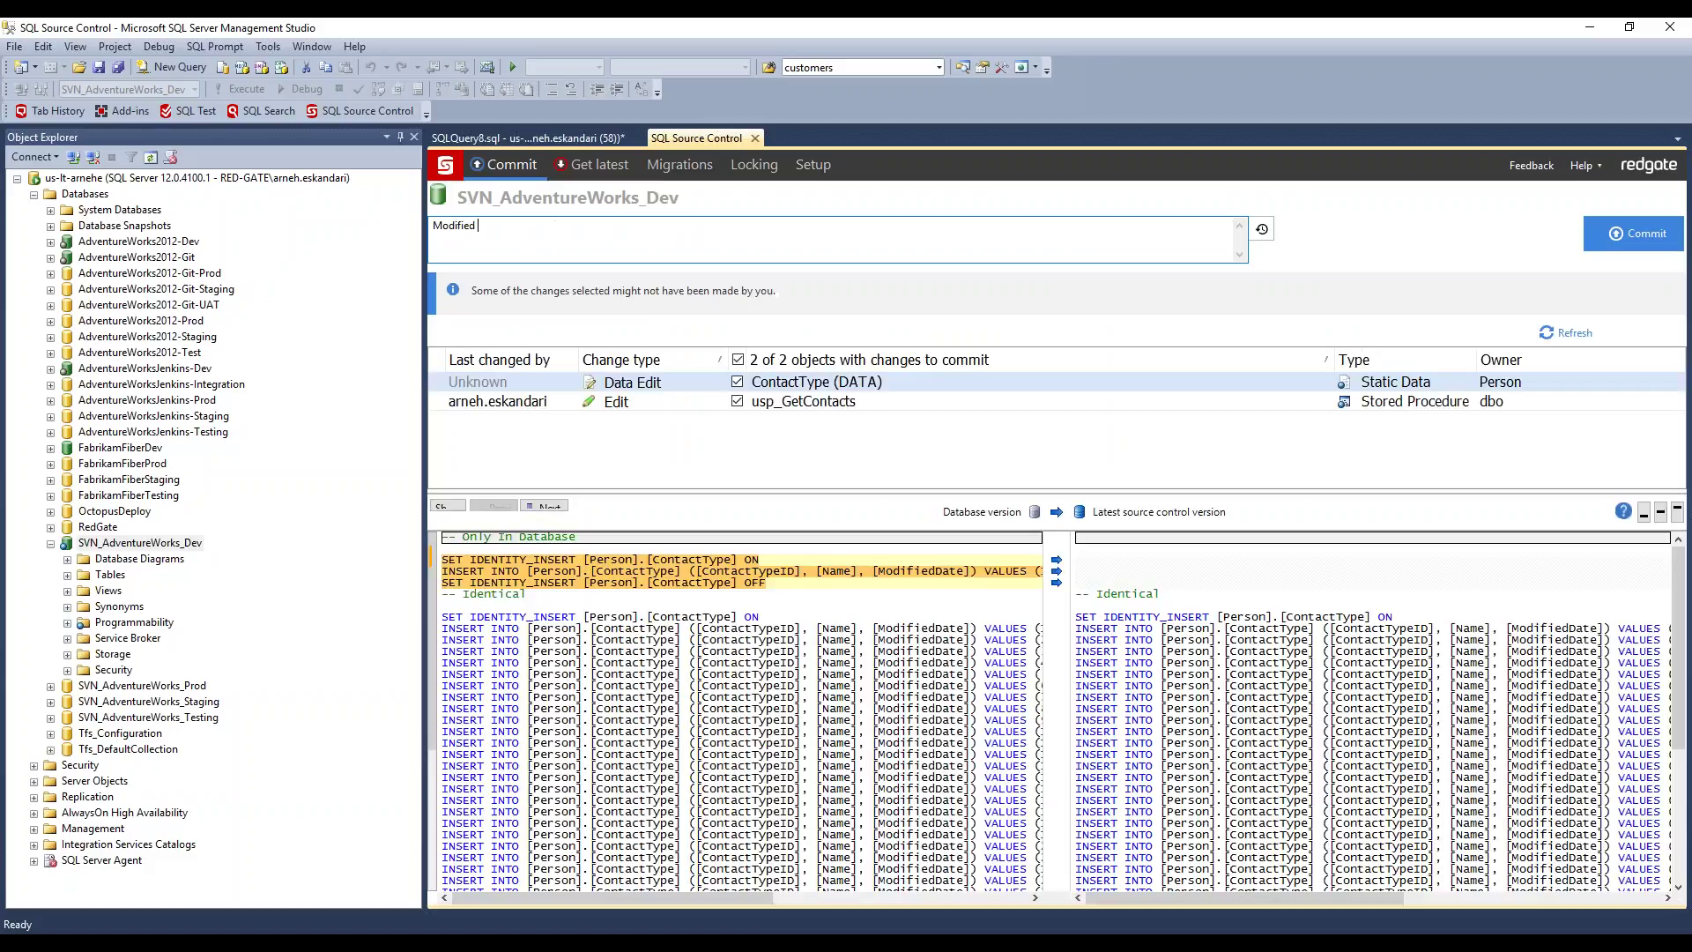
{"action": "type", "text": "the usp_GetContacts sproc + added a new contact "}
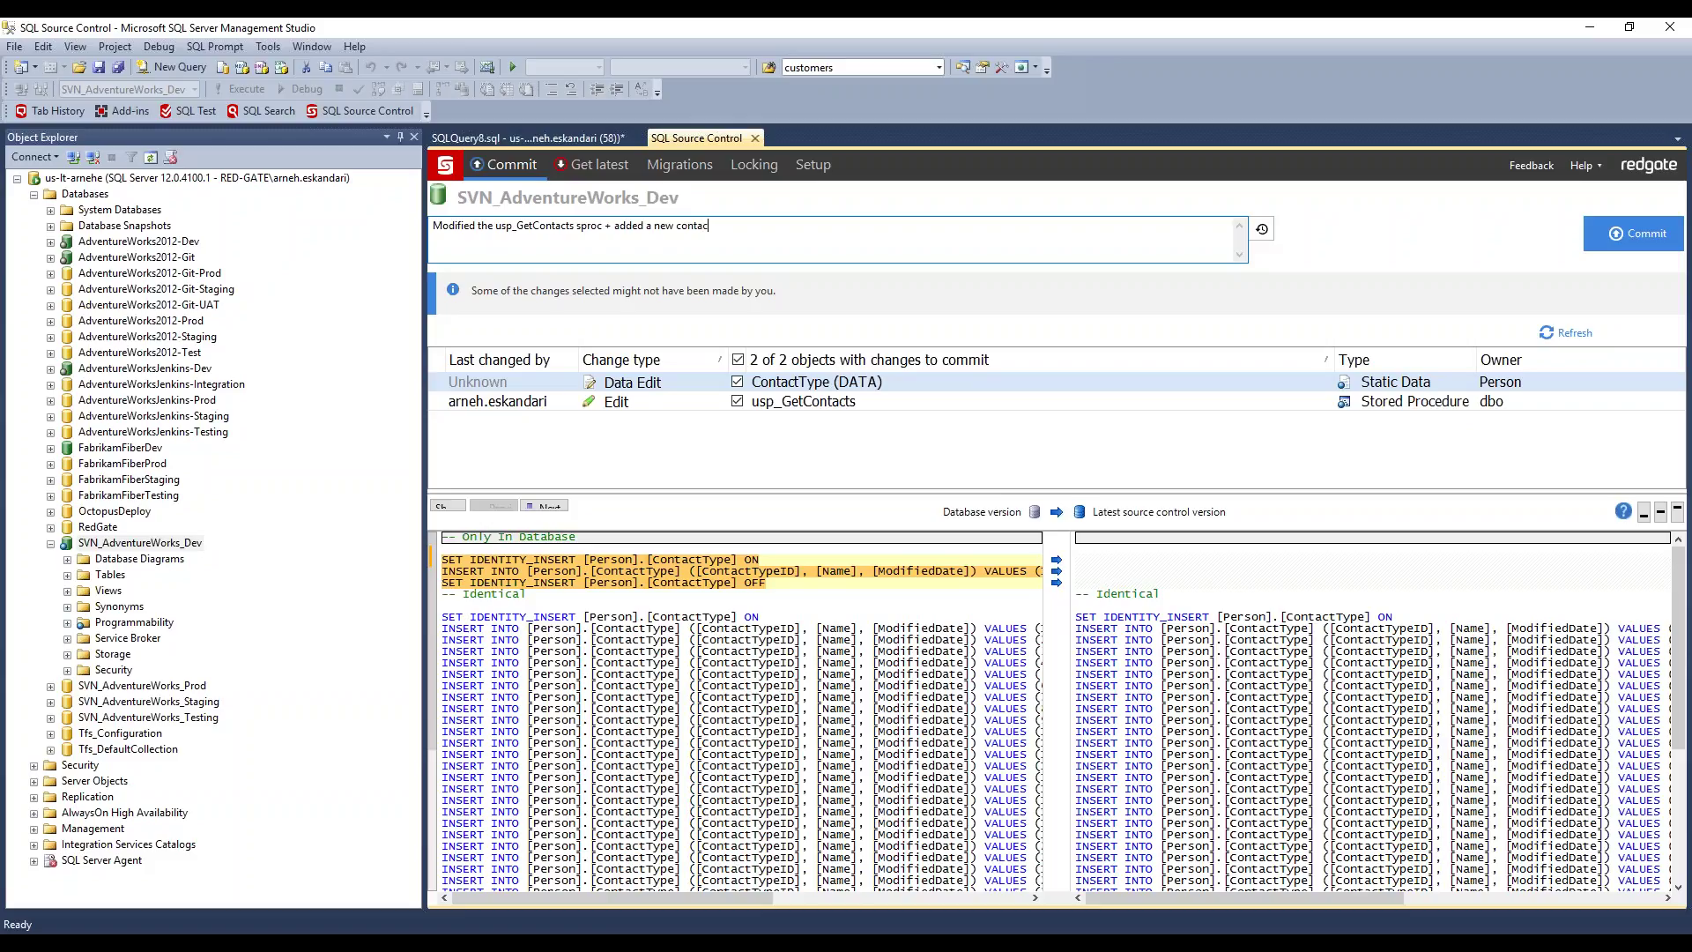
{"action": "type", "text": "type"}
{"action": "left_click", "coordinate": [1651, 242]}
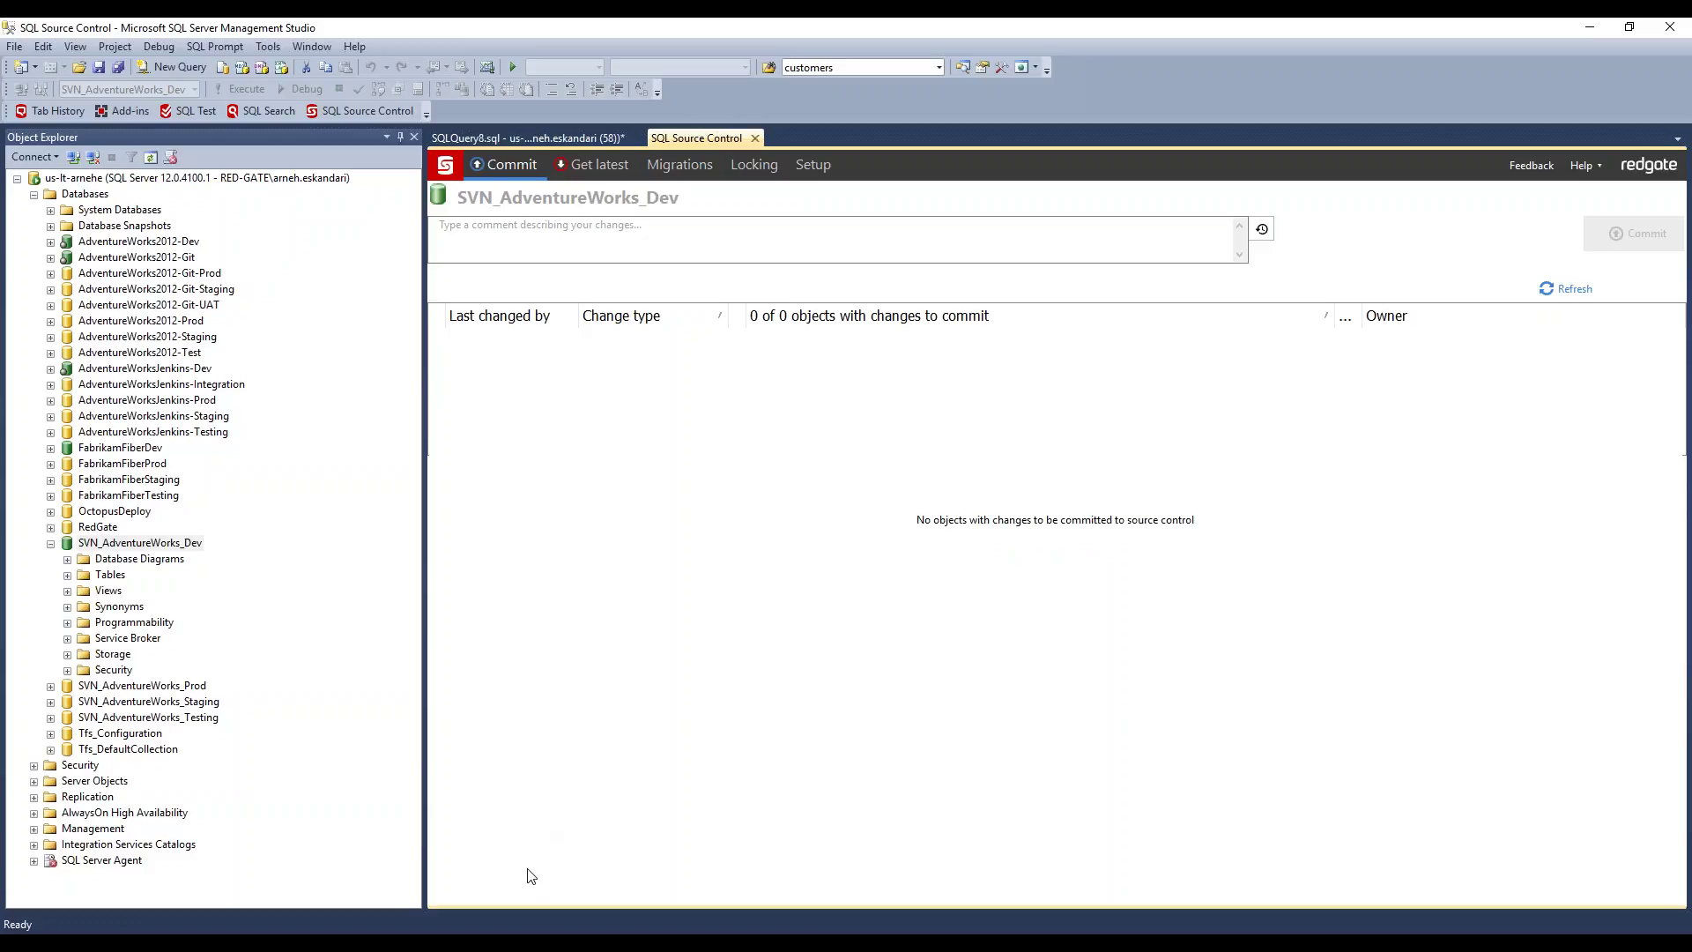
Step: Switch to TeamCity in the browser and open the build steps of the DB Build + Test configuration under AdventureWorksDB with SVN
{"action": "mouse_move", "coordinate": [539, 943]}
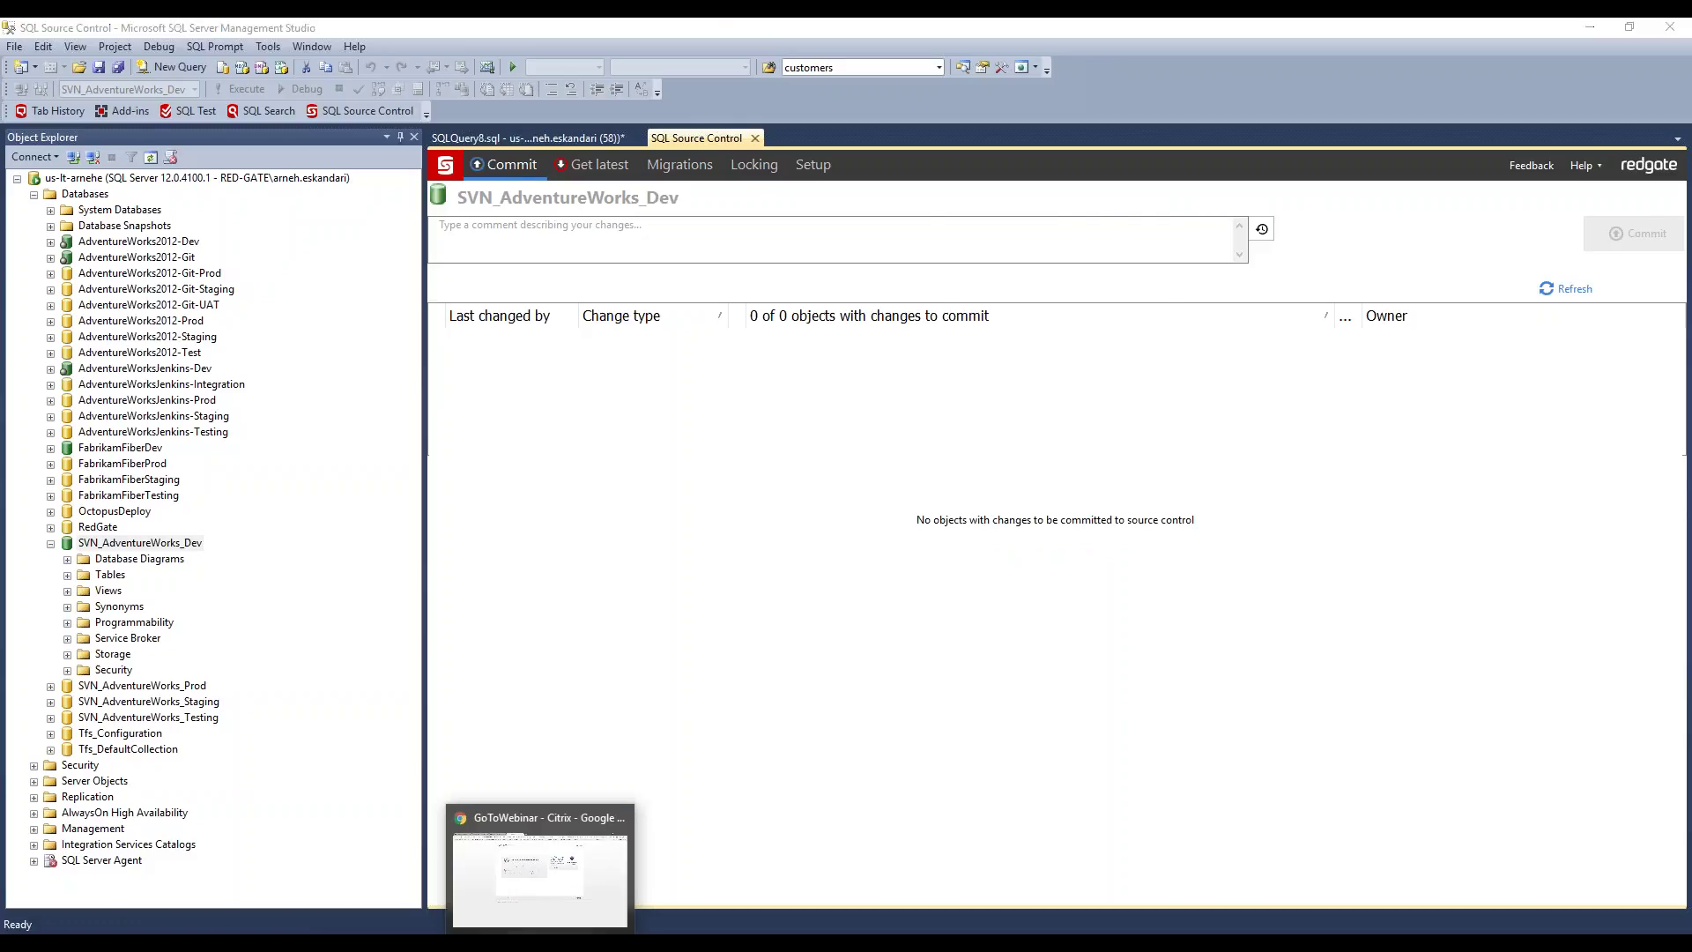
{"action": "left_click", "coordinate": [540, 943]}
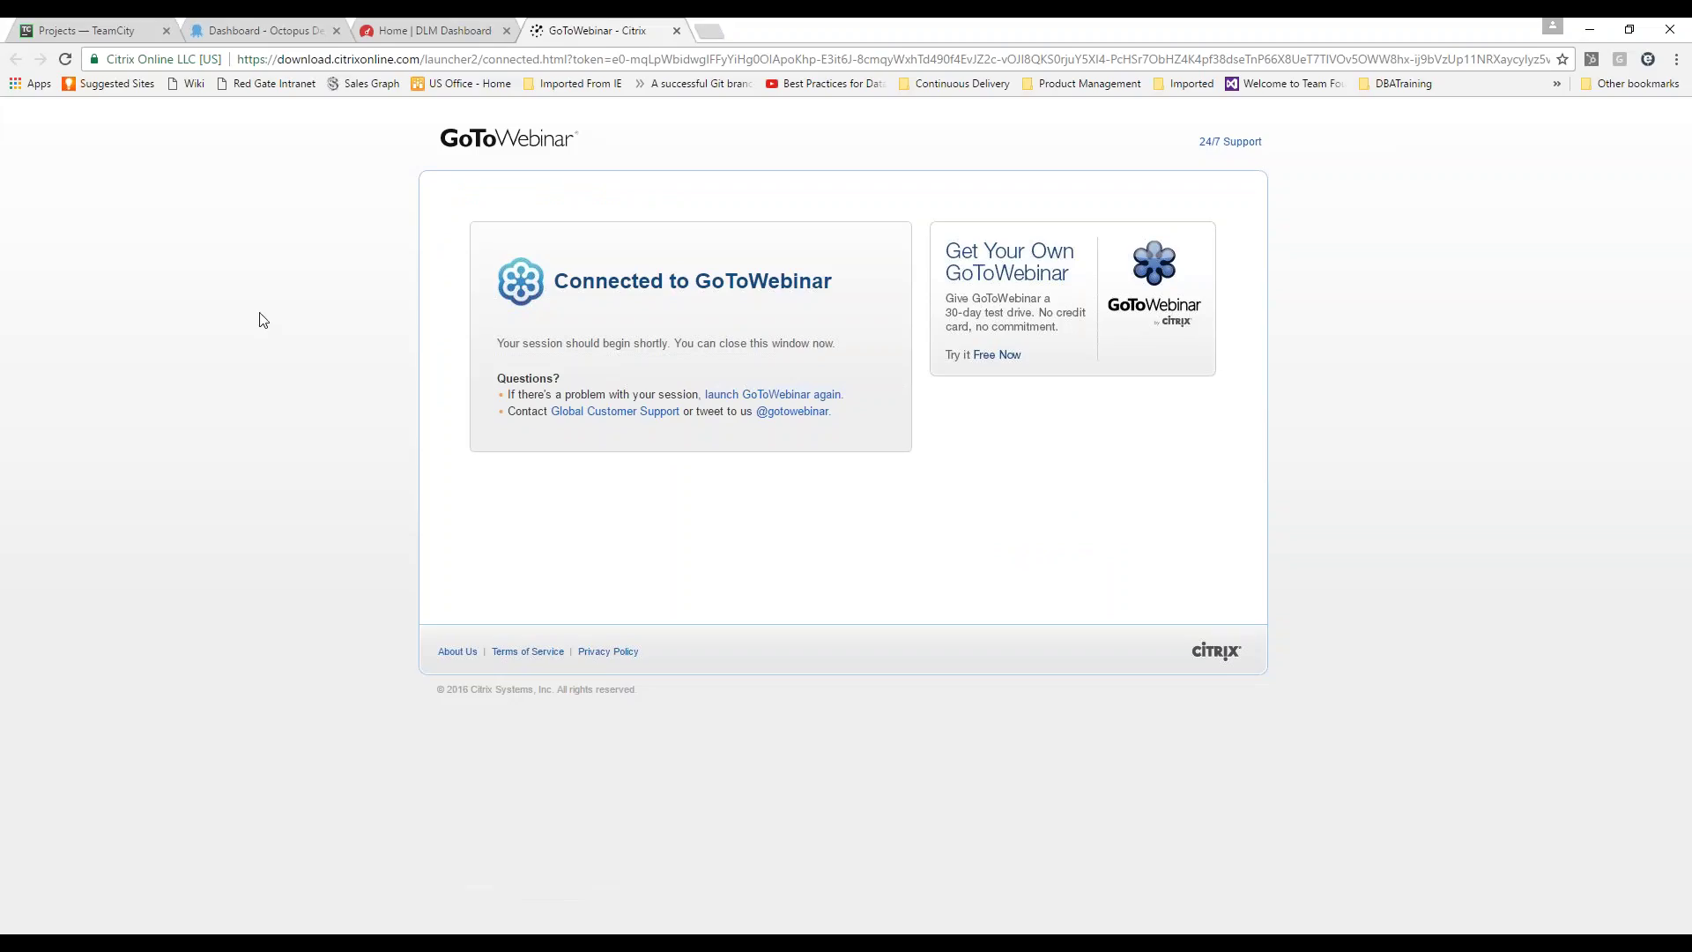
{"action": "left_click", "coordinate": [92, 28]}
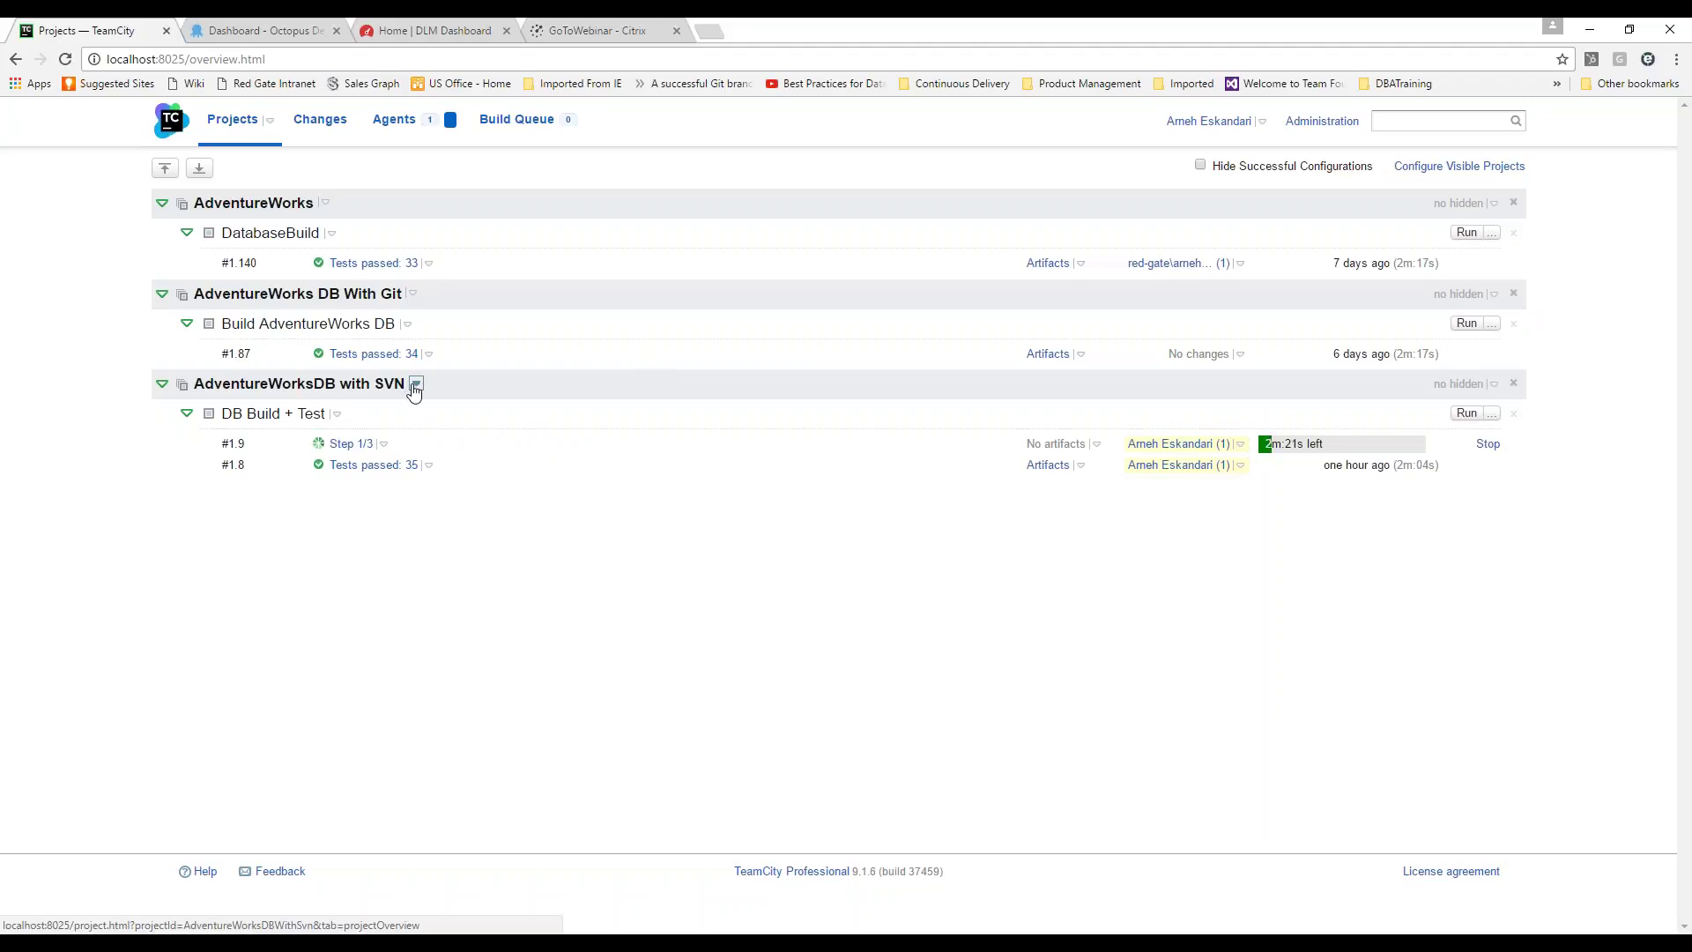
{"action": "left_click", "coordinate": [337, 414]}
{"action": "left_click", "coordinate": [363, 629]}
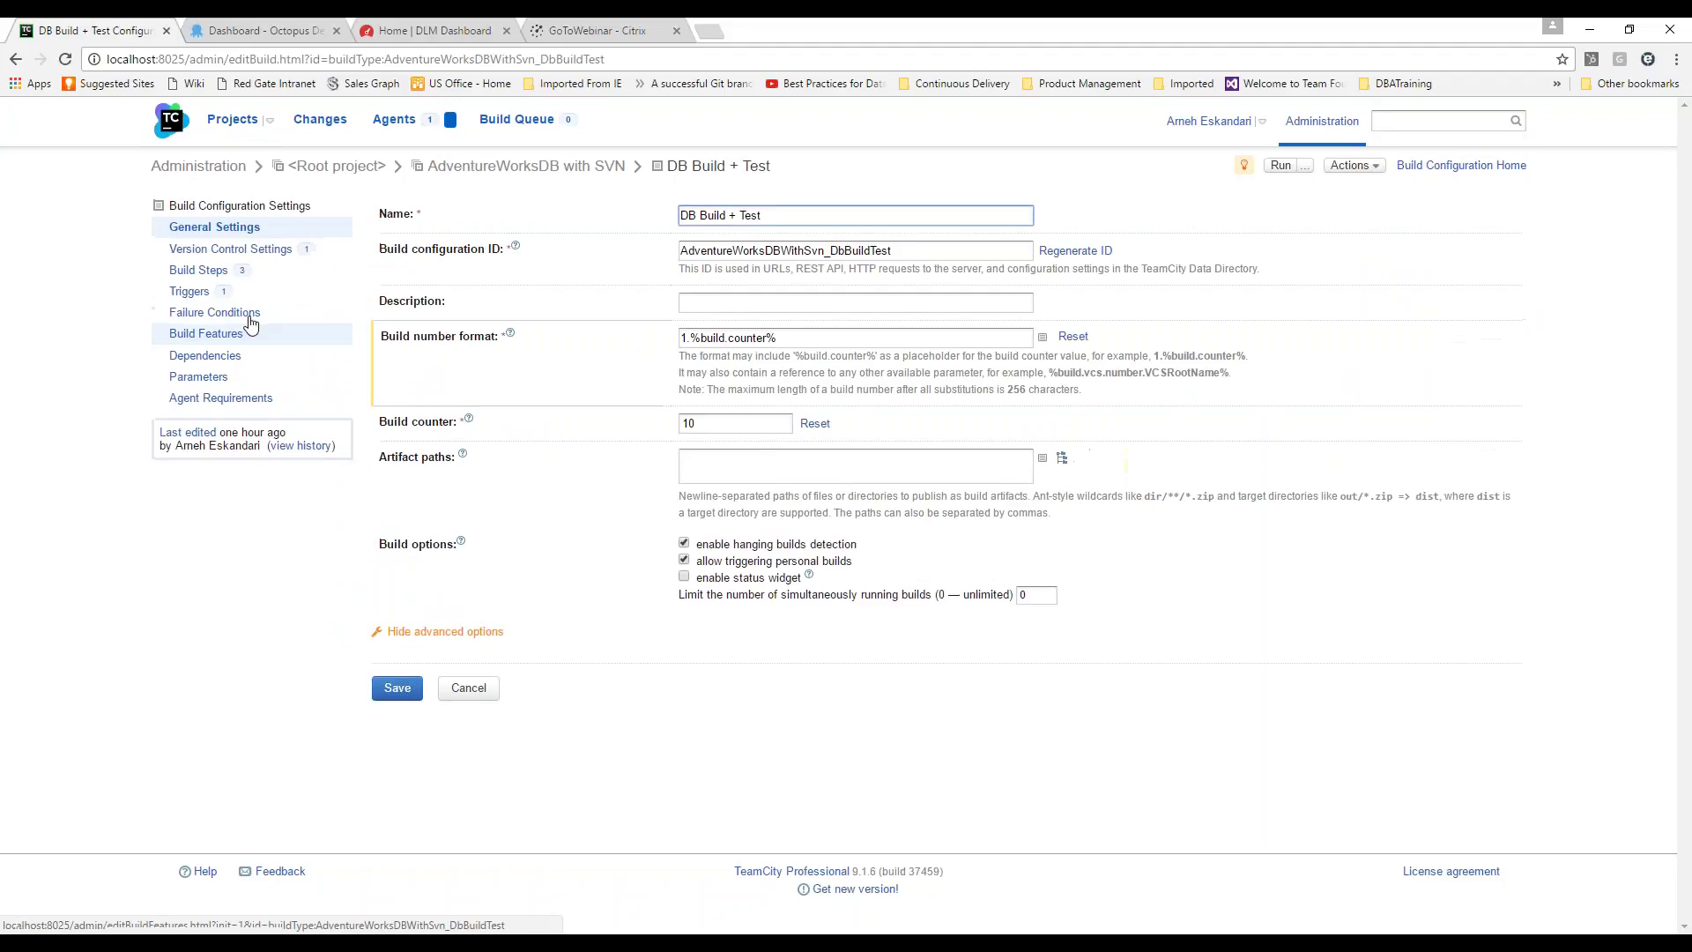
{"action": "left_click", "coordinate": [198, 269]}
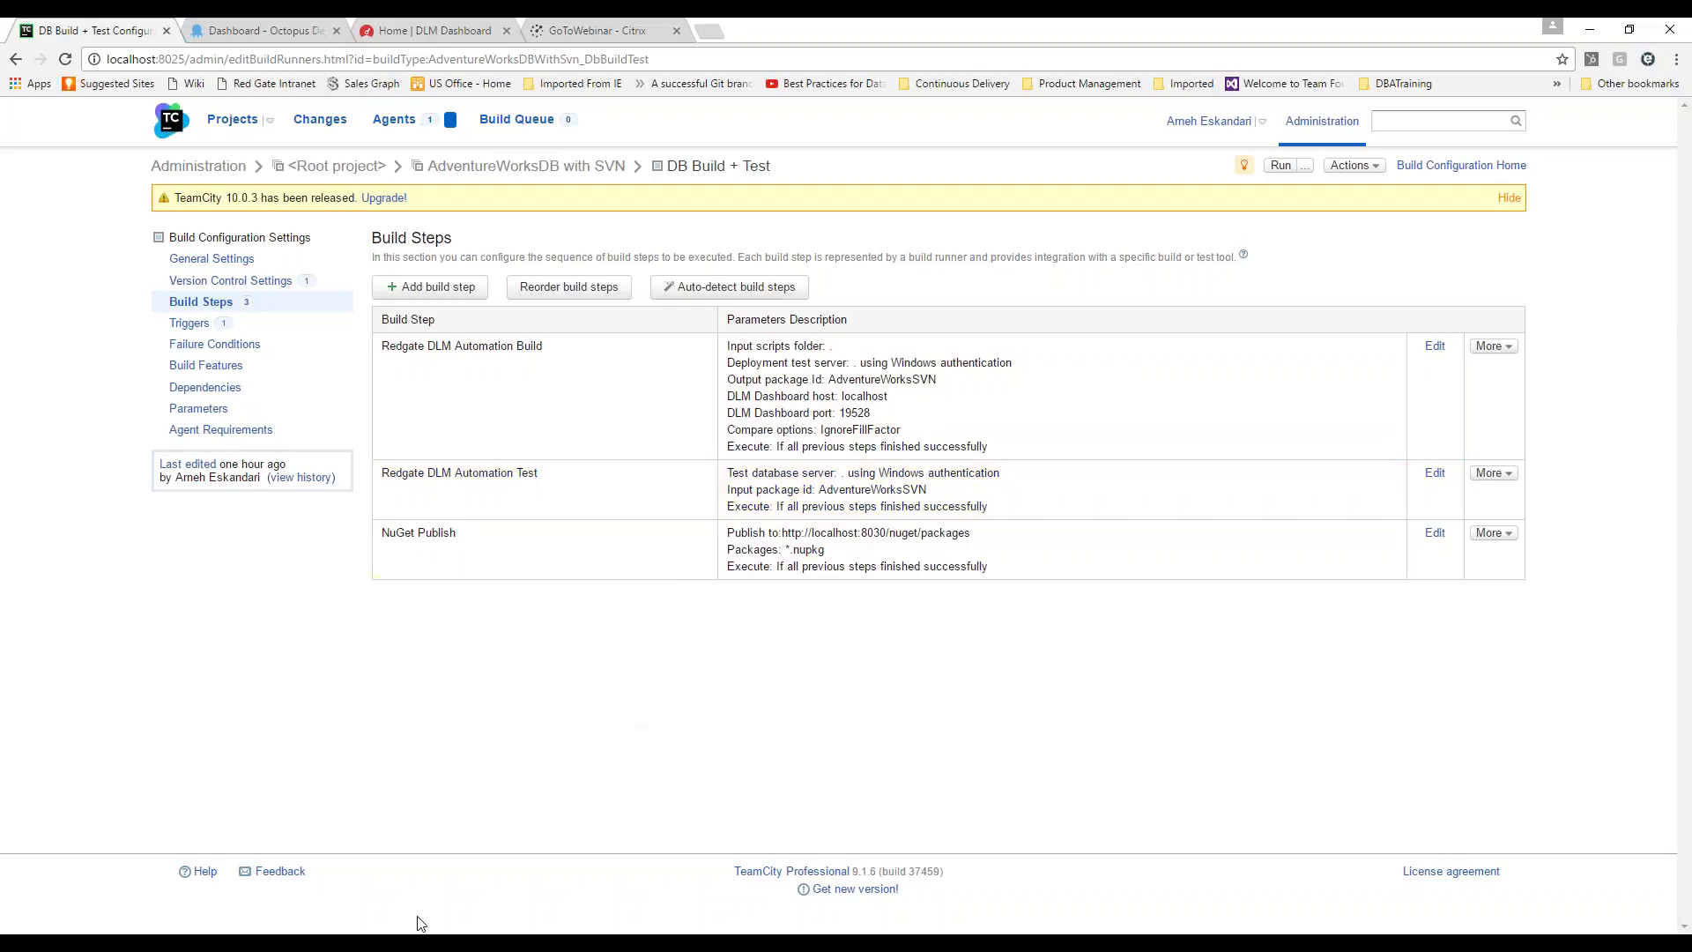
Step: Switch to SQL Server Management Studio and examine the SQLCop and tSQLt stored procedures under Programmability in SVN_AdventureWorks_Dev
{"action": "mouse_move", "coordinate": [494, 941]}
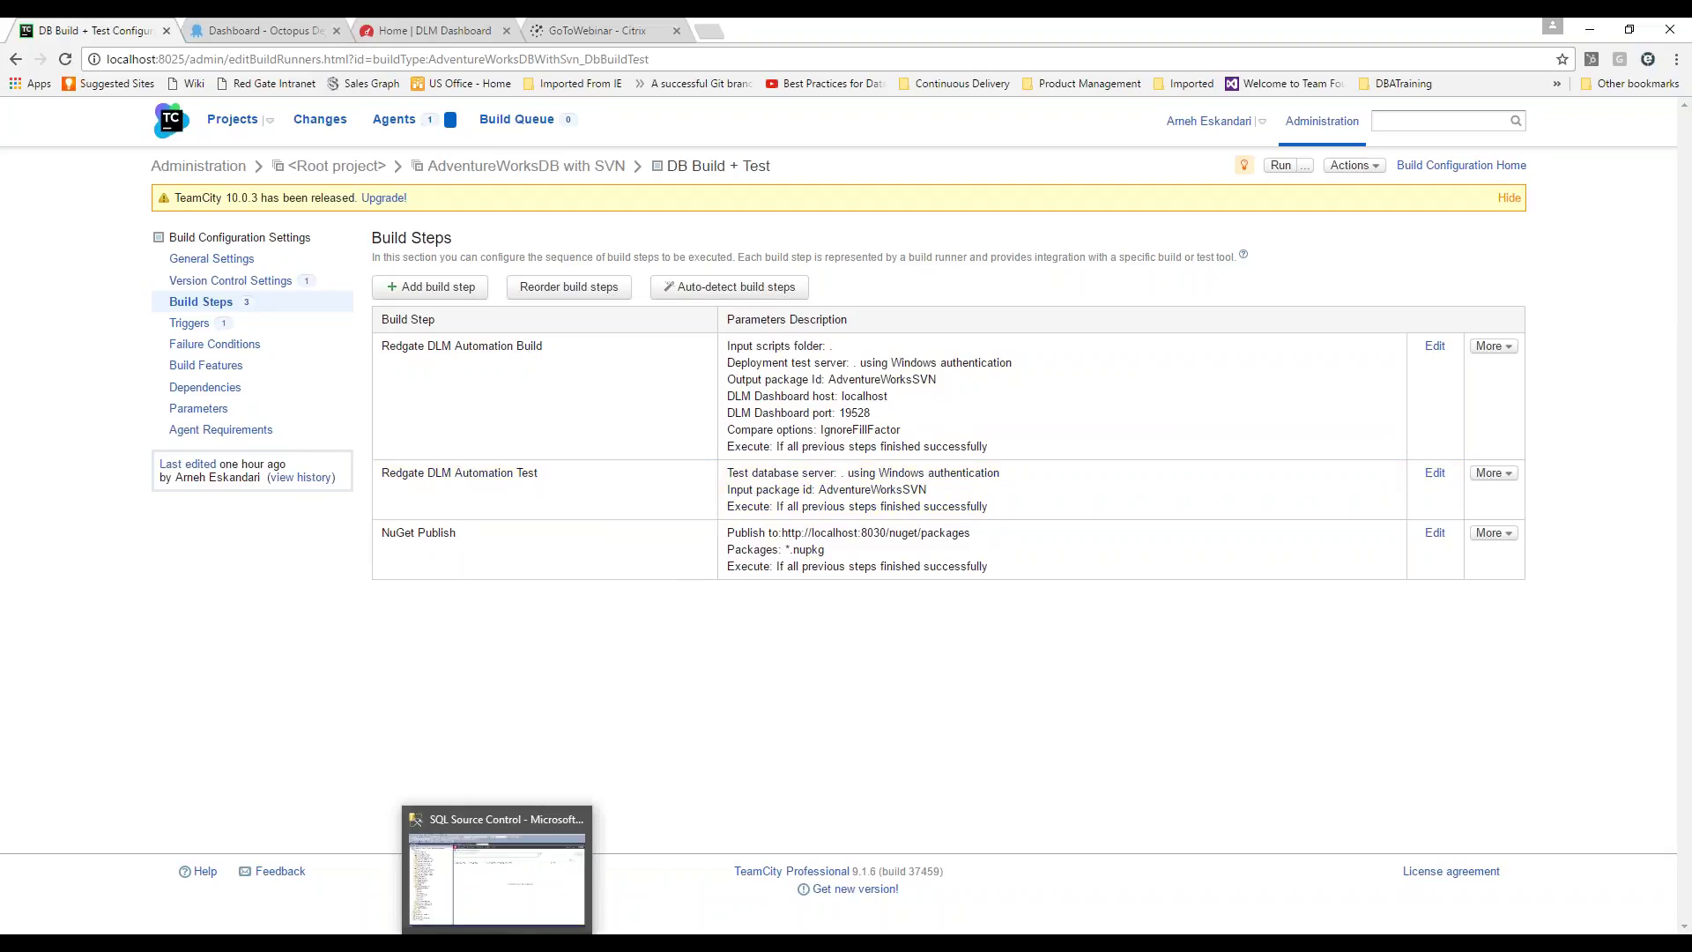
{"action": "left_click", "coordinate": [494, 942]}
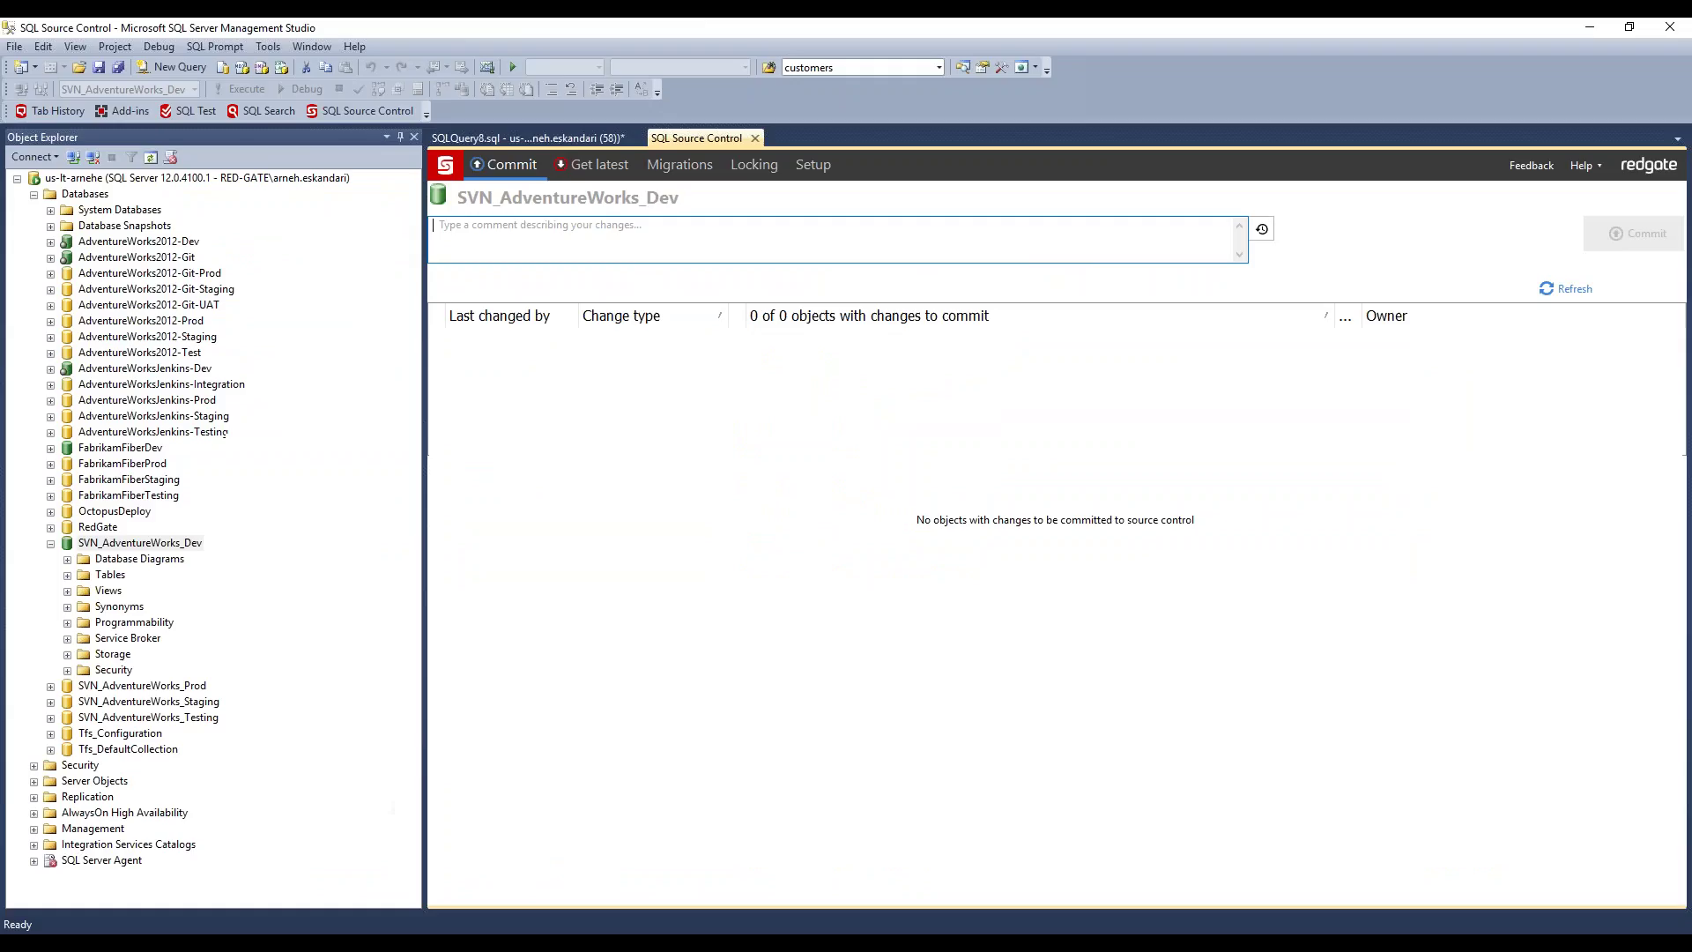
{"action": "left_click", "coordinate": [68, 622]}
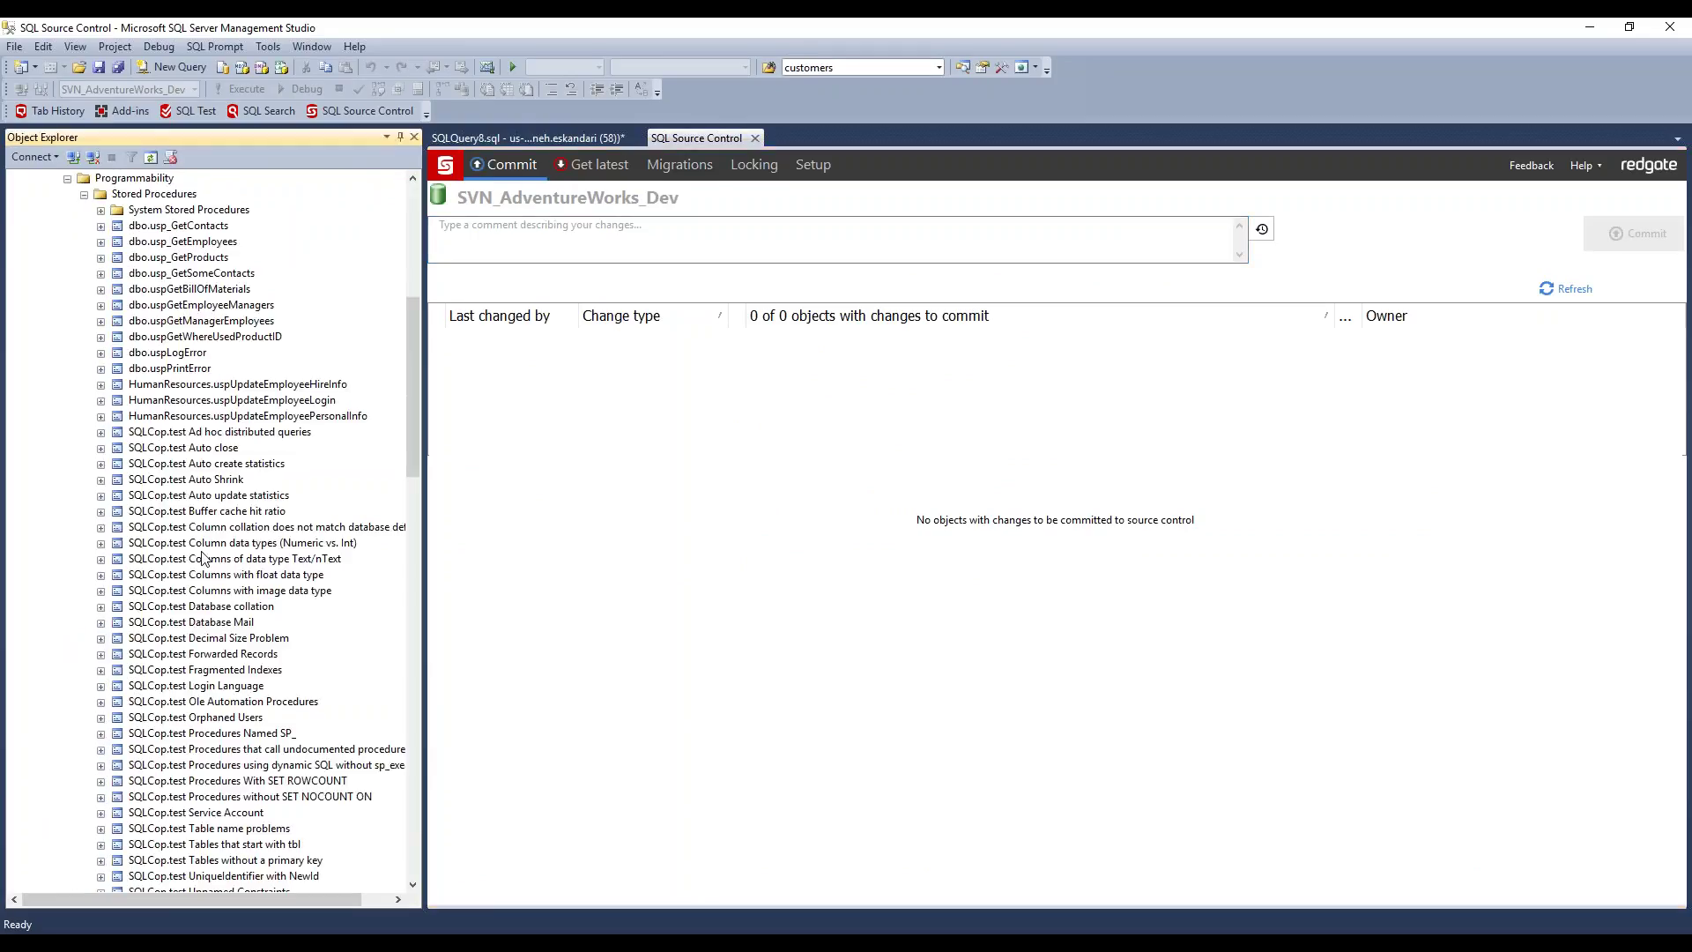
{"action": "left_click_drag", "start_coordinate": [417, 369], "coordinate": [420, 427]}
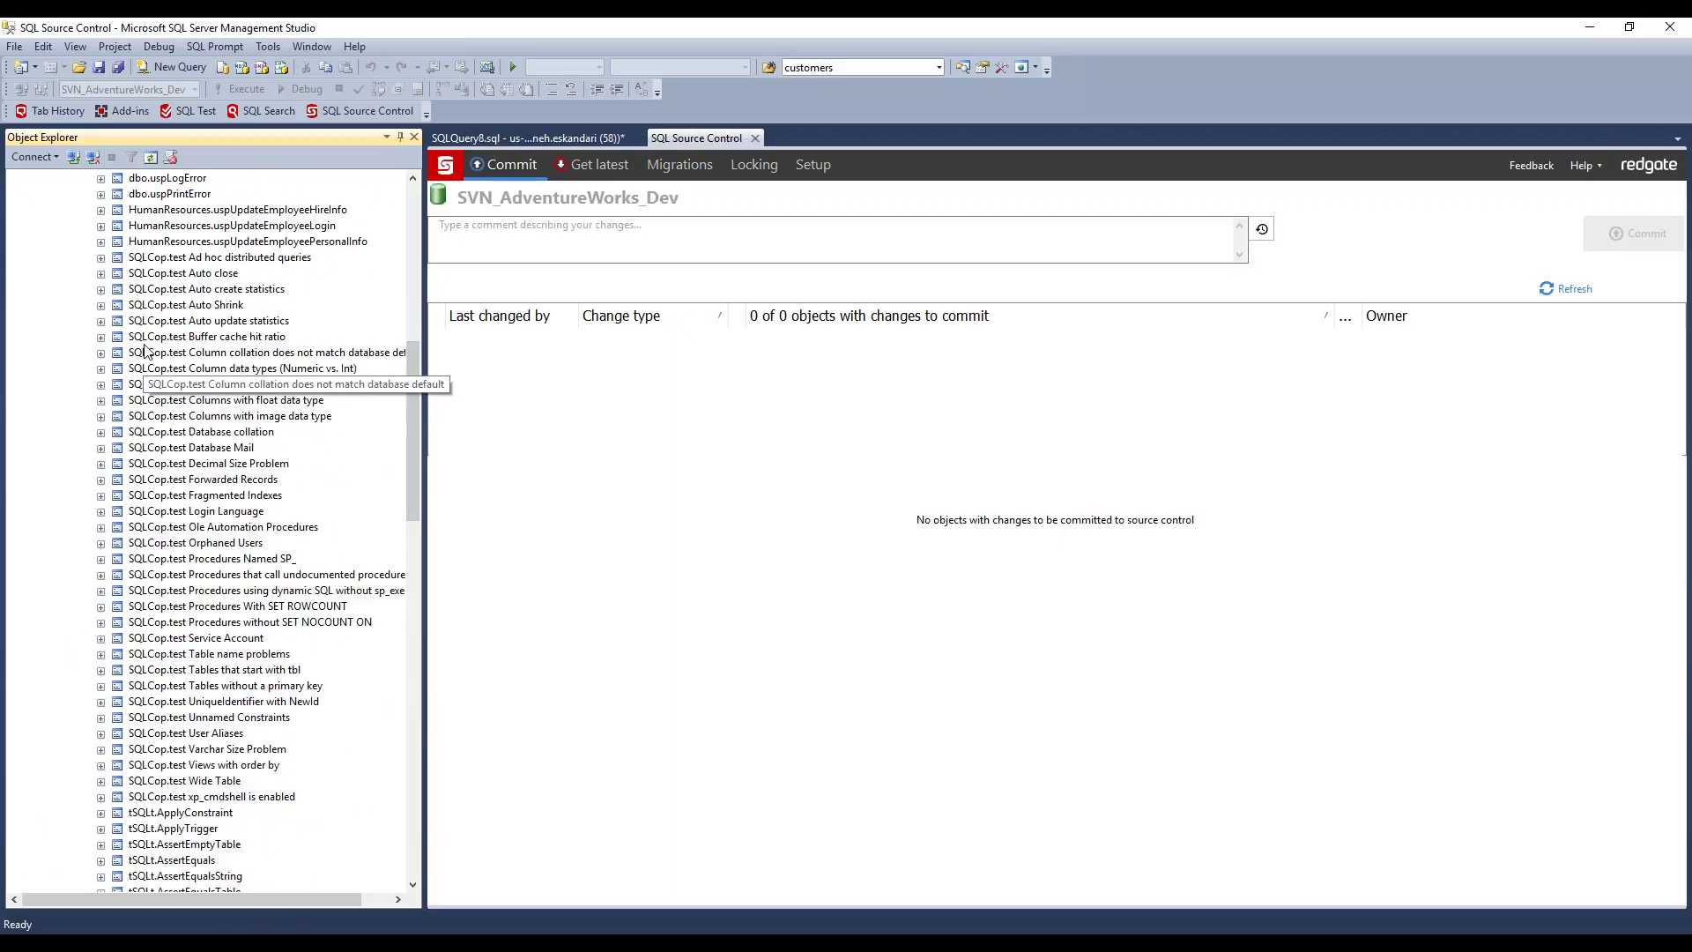
{"action": "scroll", "coordinate": [161, 546], "scroll_direction": "down", "scroll_amount": 4}
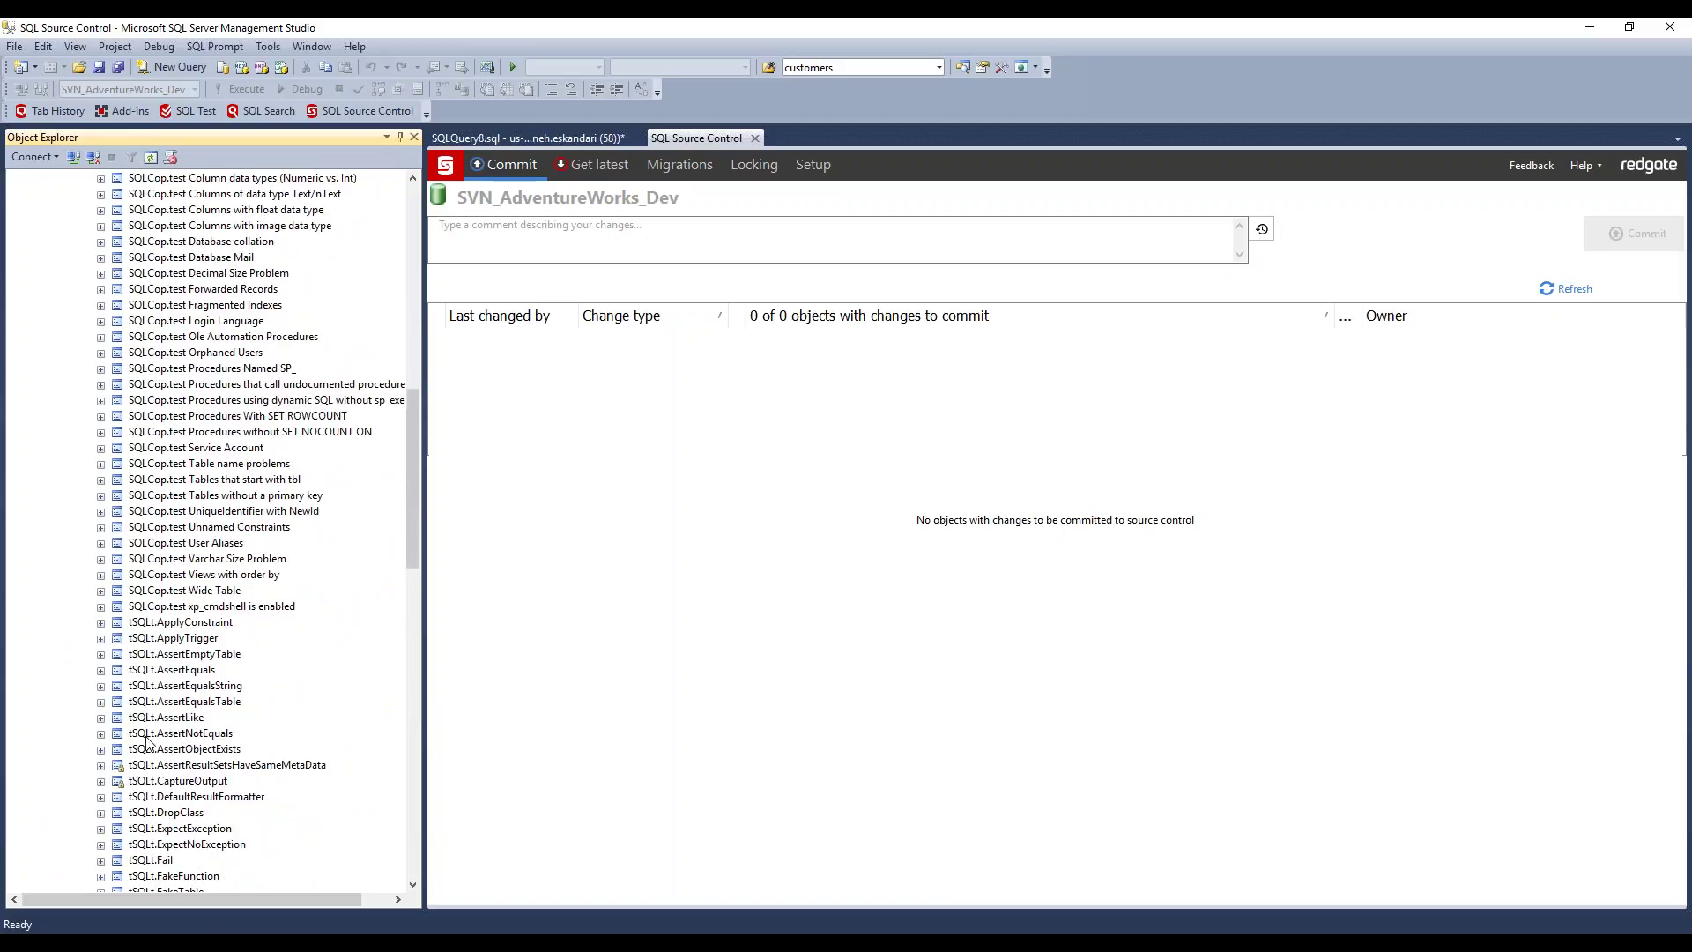
{"action": "scroll", "coordinate": [175, 643], "scroll_direction": "up", "scroll_amount": 2}
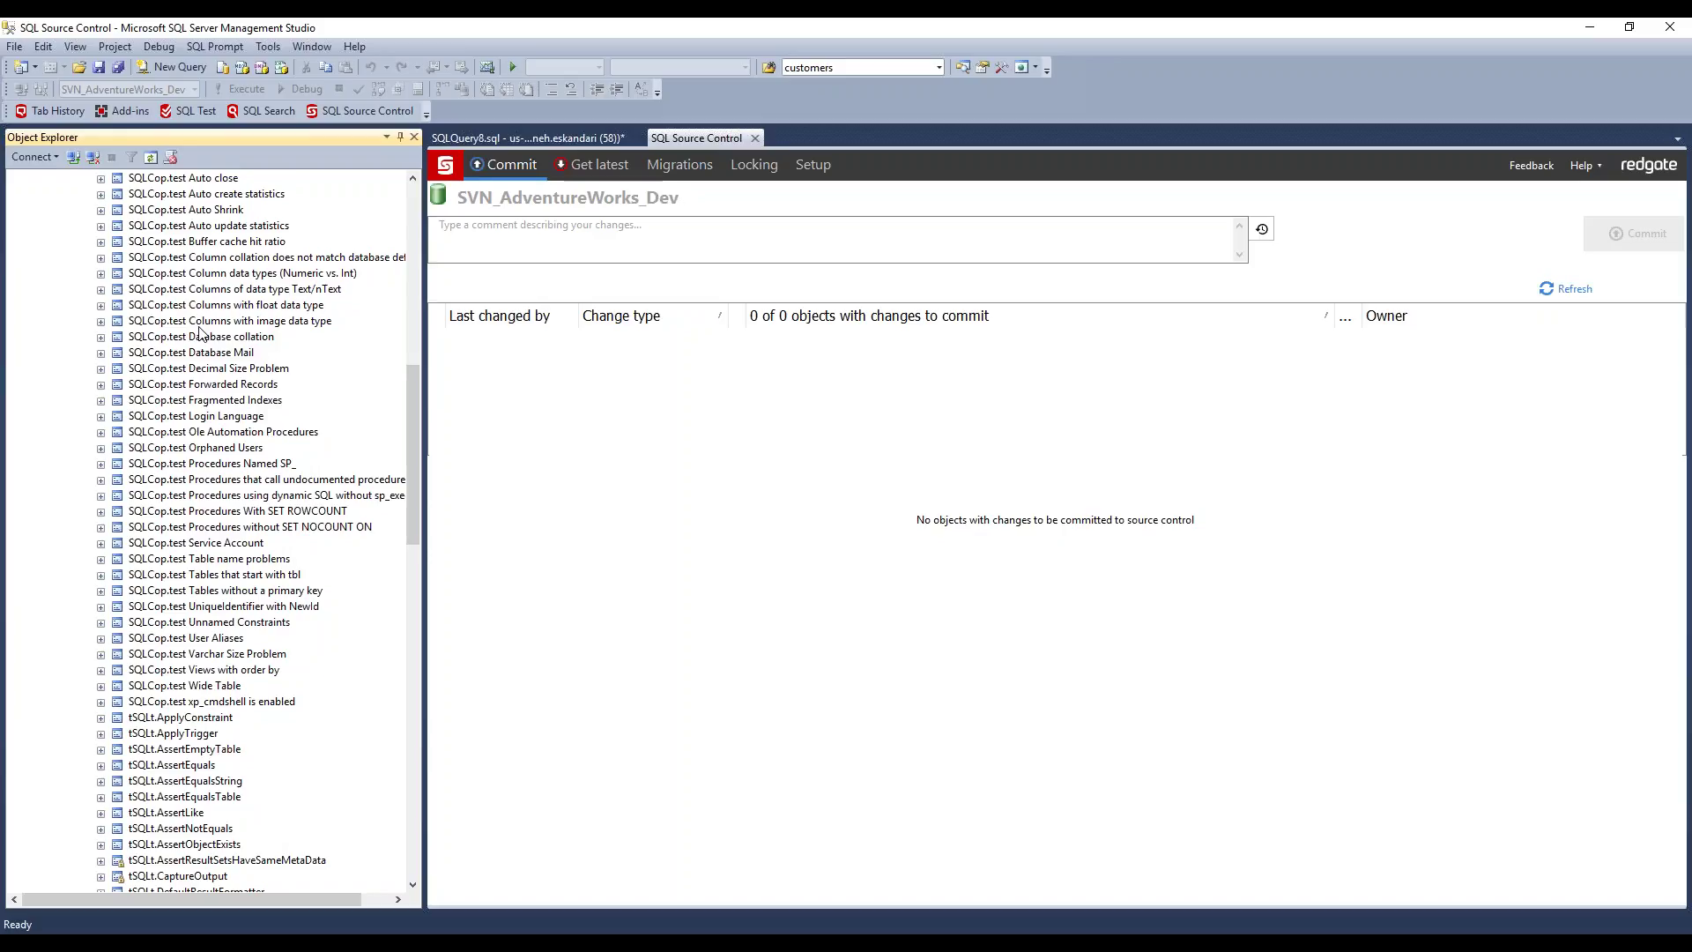
{"action": "left_click", "coordinate": [235, 401]}
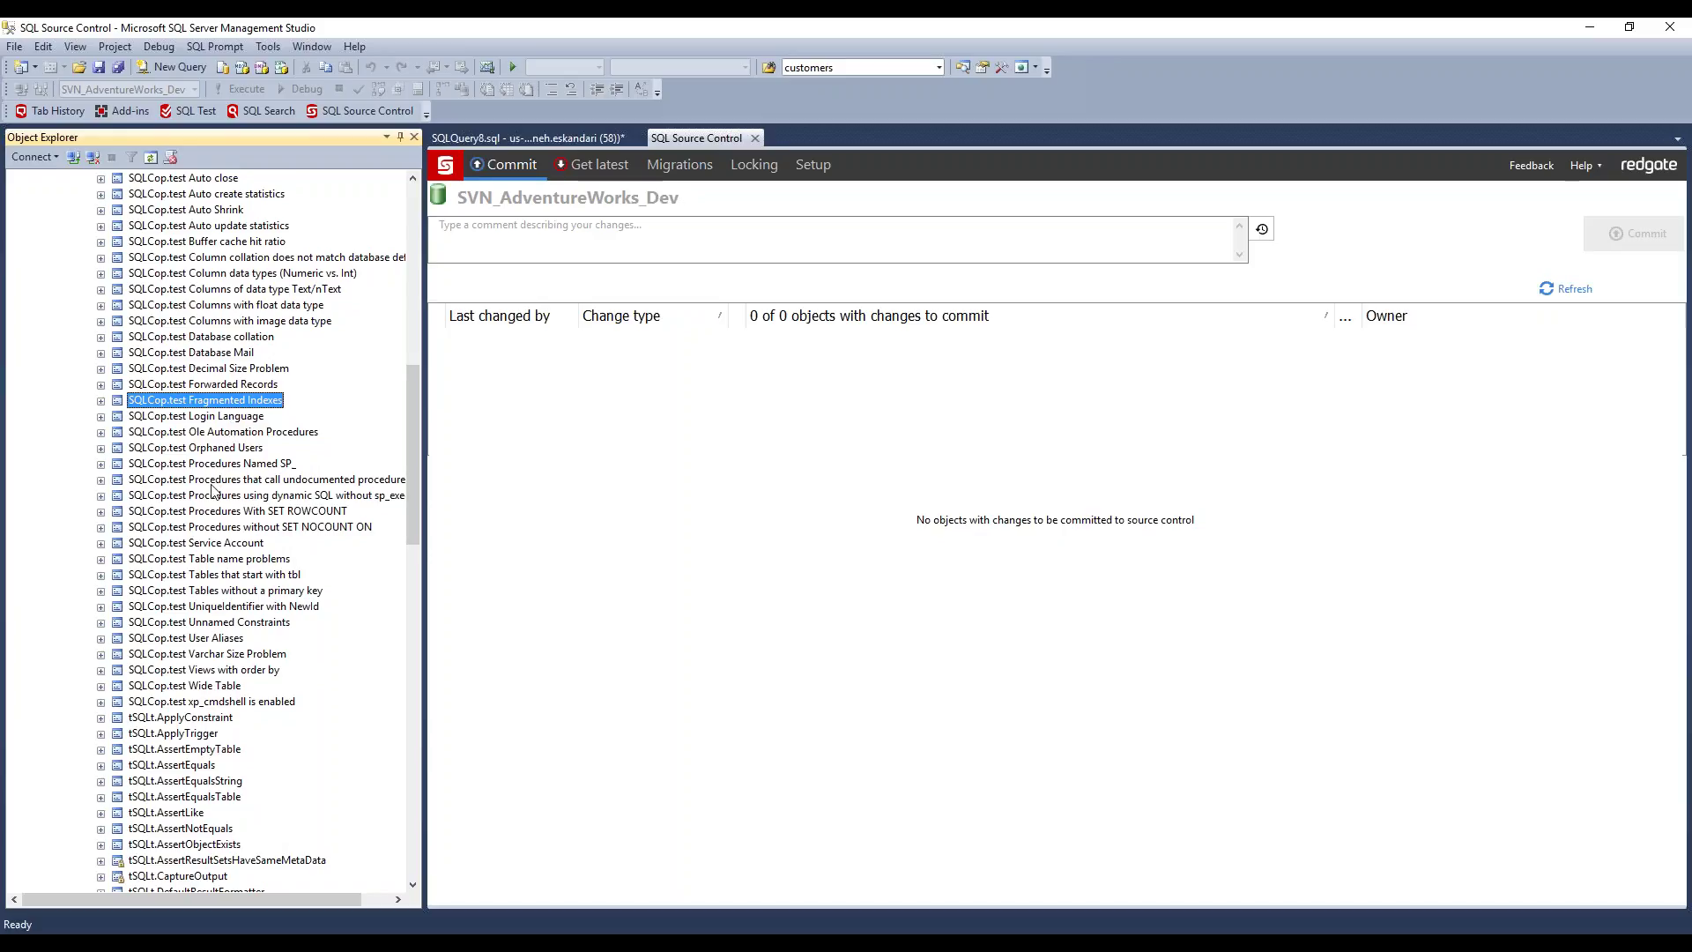
{"action": "scroll", "coordinate": [244, 554], "scroll_direction": "down", "scroll_amount": 5}
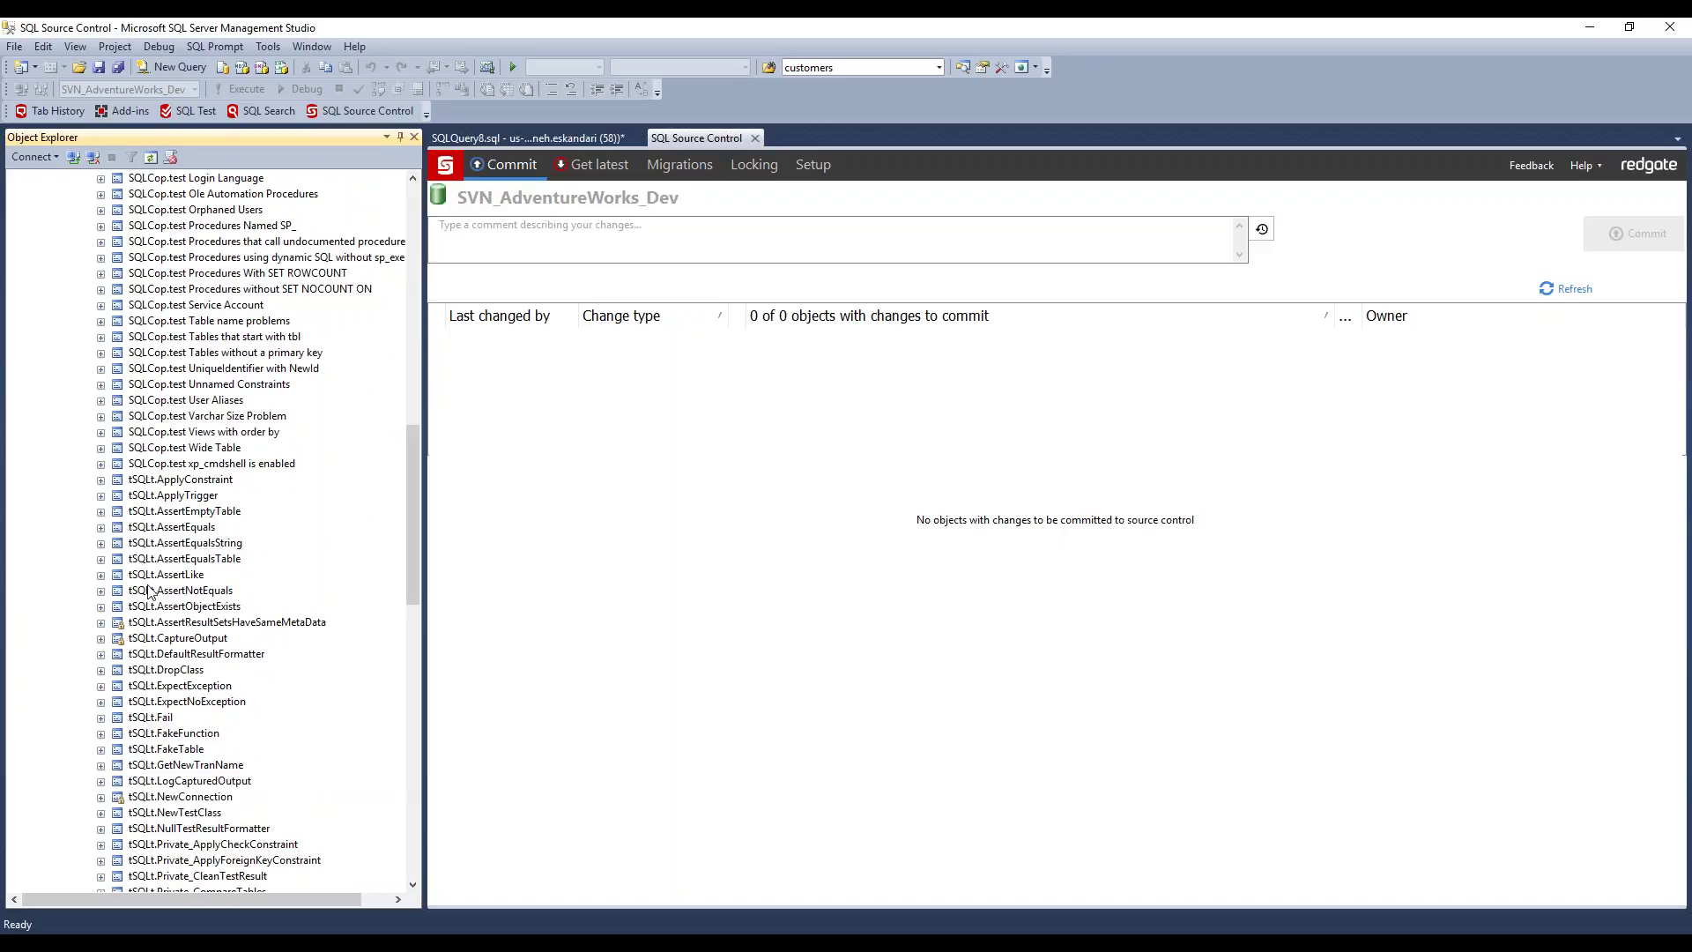
{"action": "left_click_drag", "start_coordinate": [416, 499], "coordinate": [411, 623]}
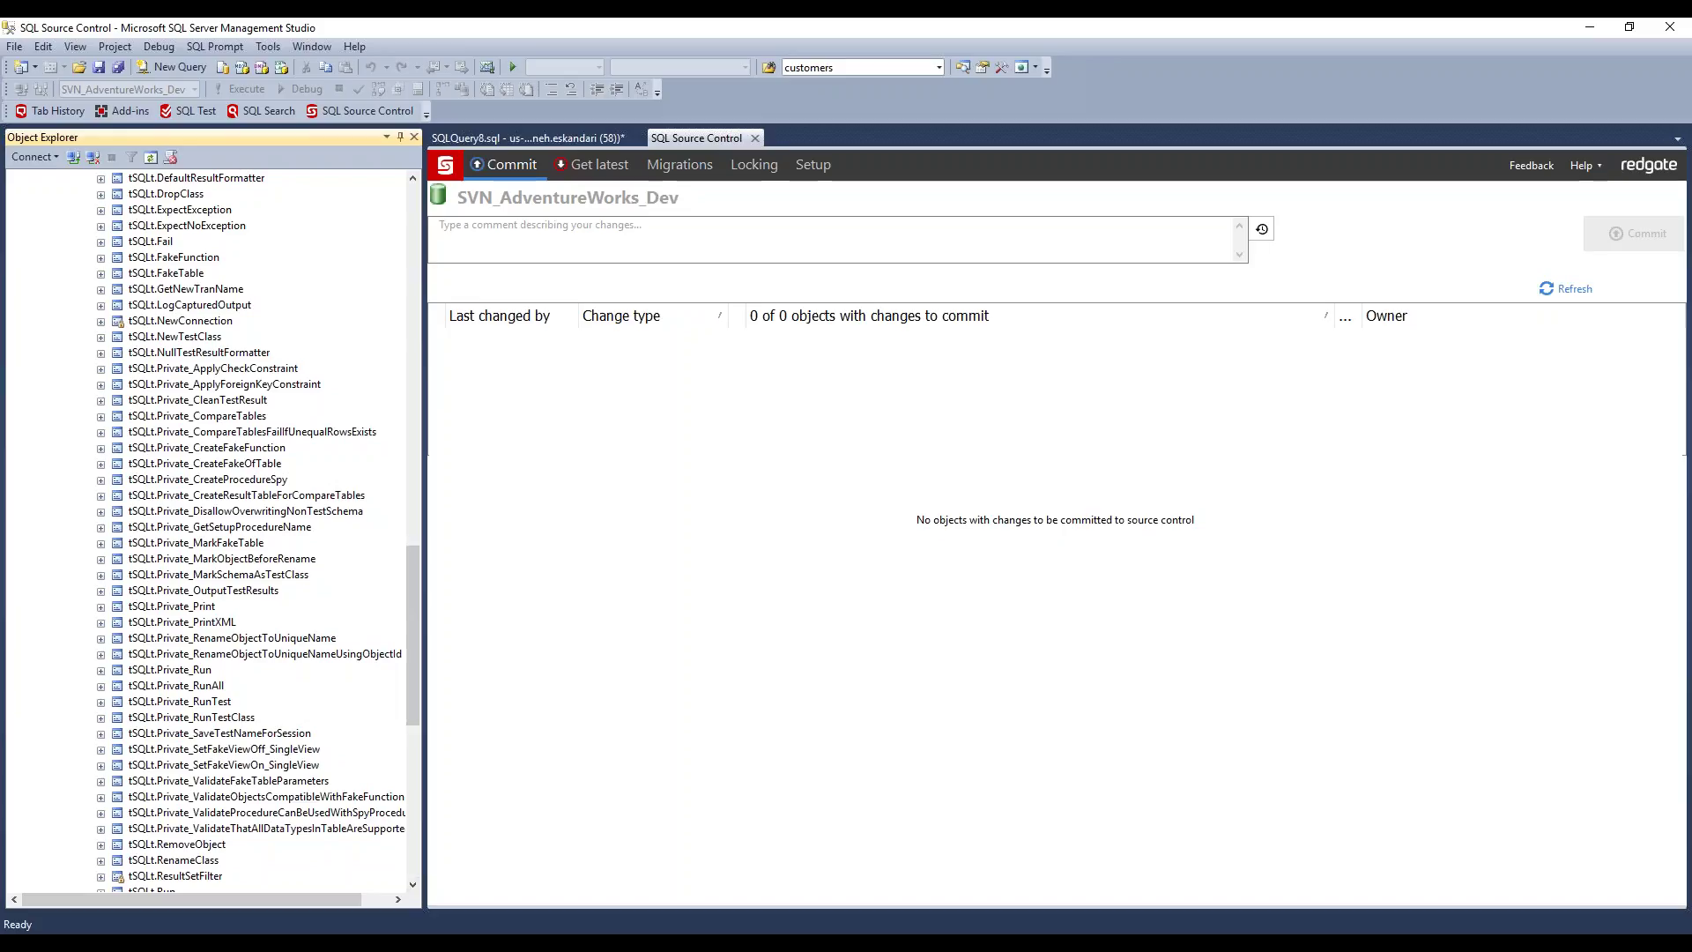
Step: Return to TeamCity and open the build log of DB Build + Test #1.9 from the projects overview
{"action": "left_click", "coordinate": [541, 943]}
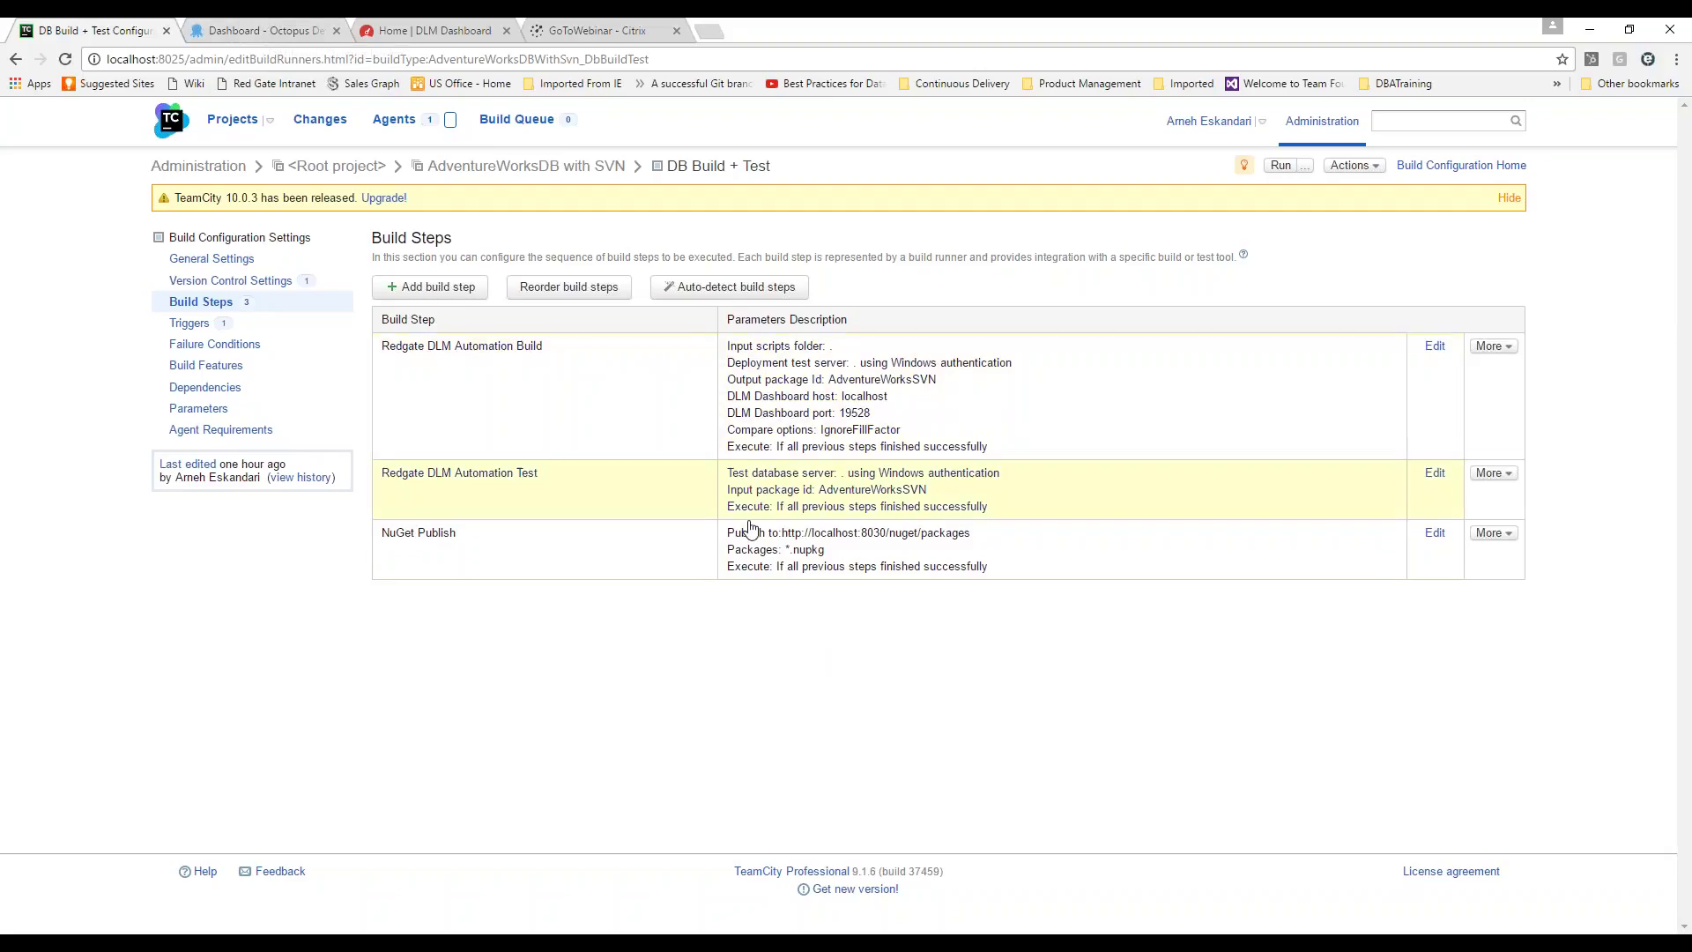
{"action": "left_click", "coordinate": [233, 120]}
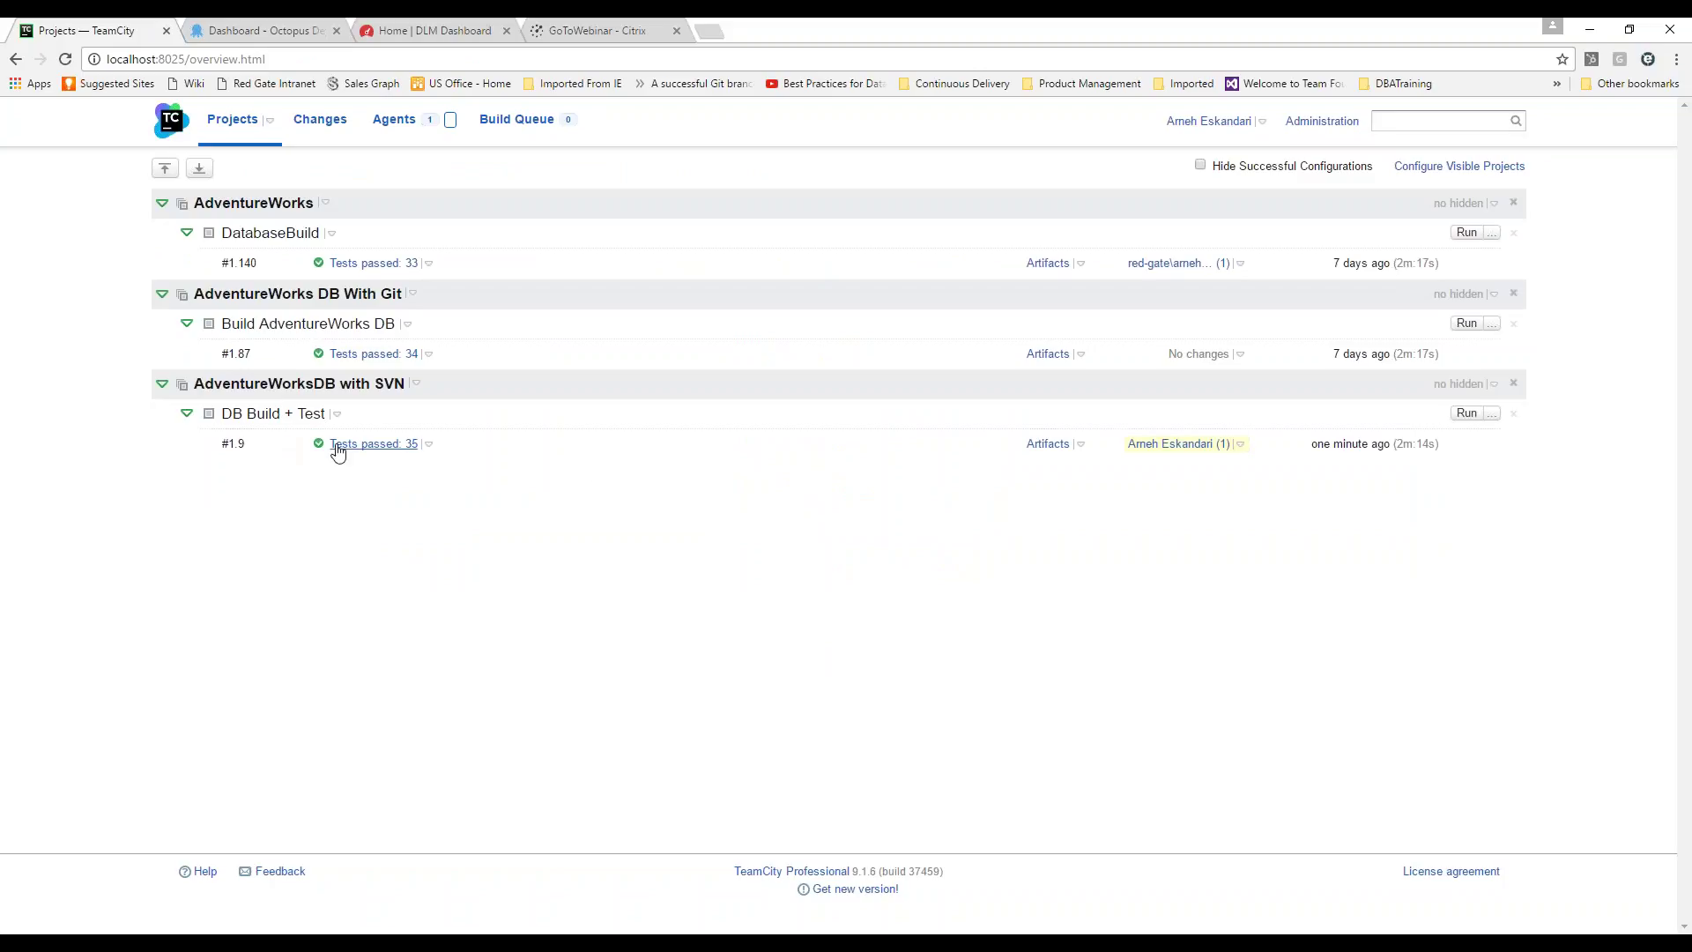
{"action": "left_click", "coordinate": [429, 444]}
{"action": "left_click", "coordinate": [387, 495]}
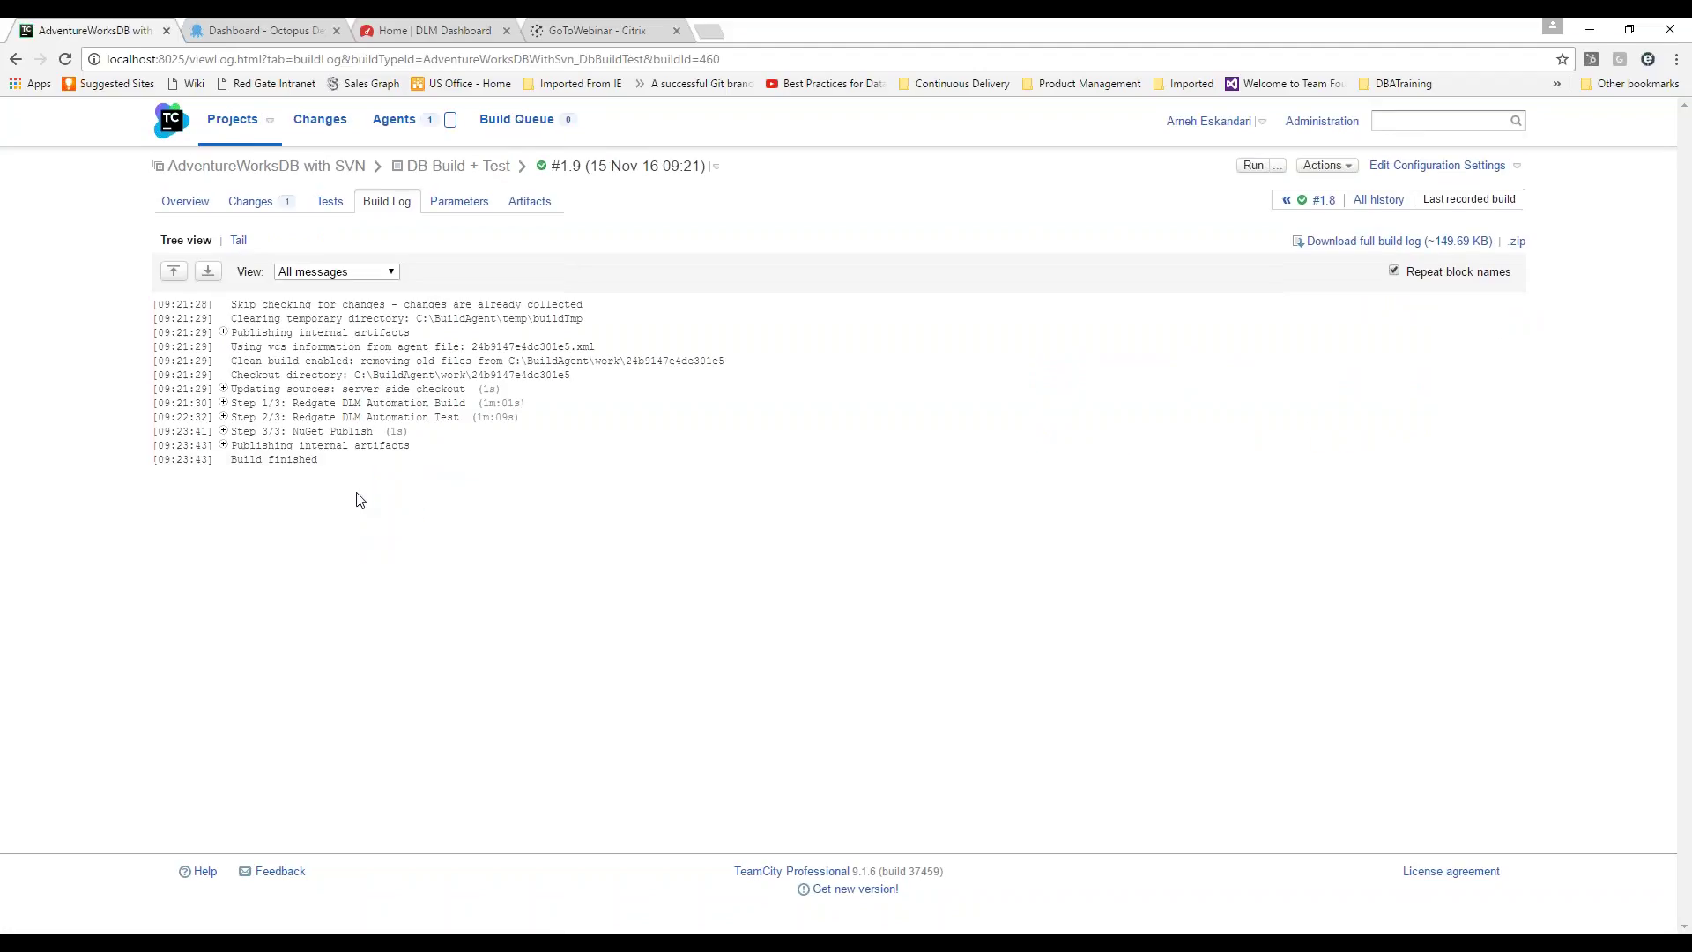
Step: Expand Step 1/3, Redgate DLM Automation Build, in the log and read through the schema validation and object creation messages
{"action": "left_click", "coordinate": [223, 404]}
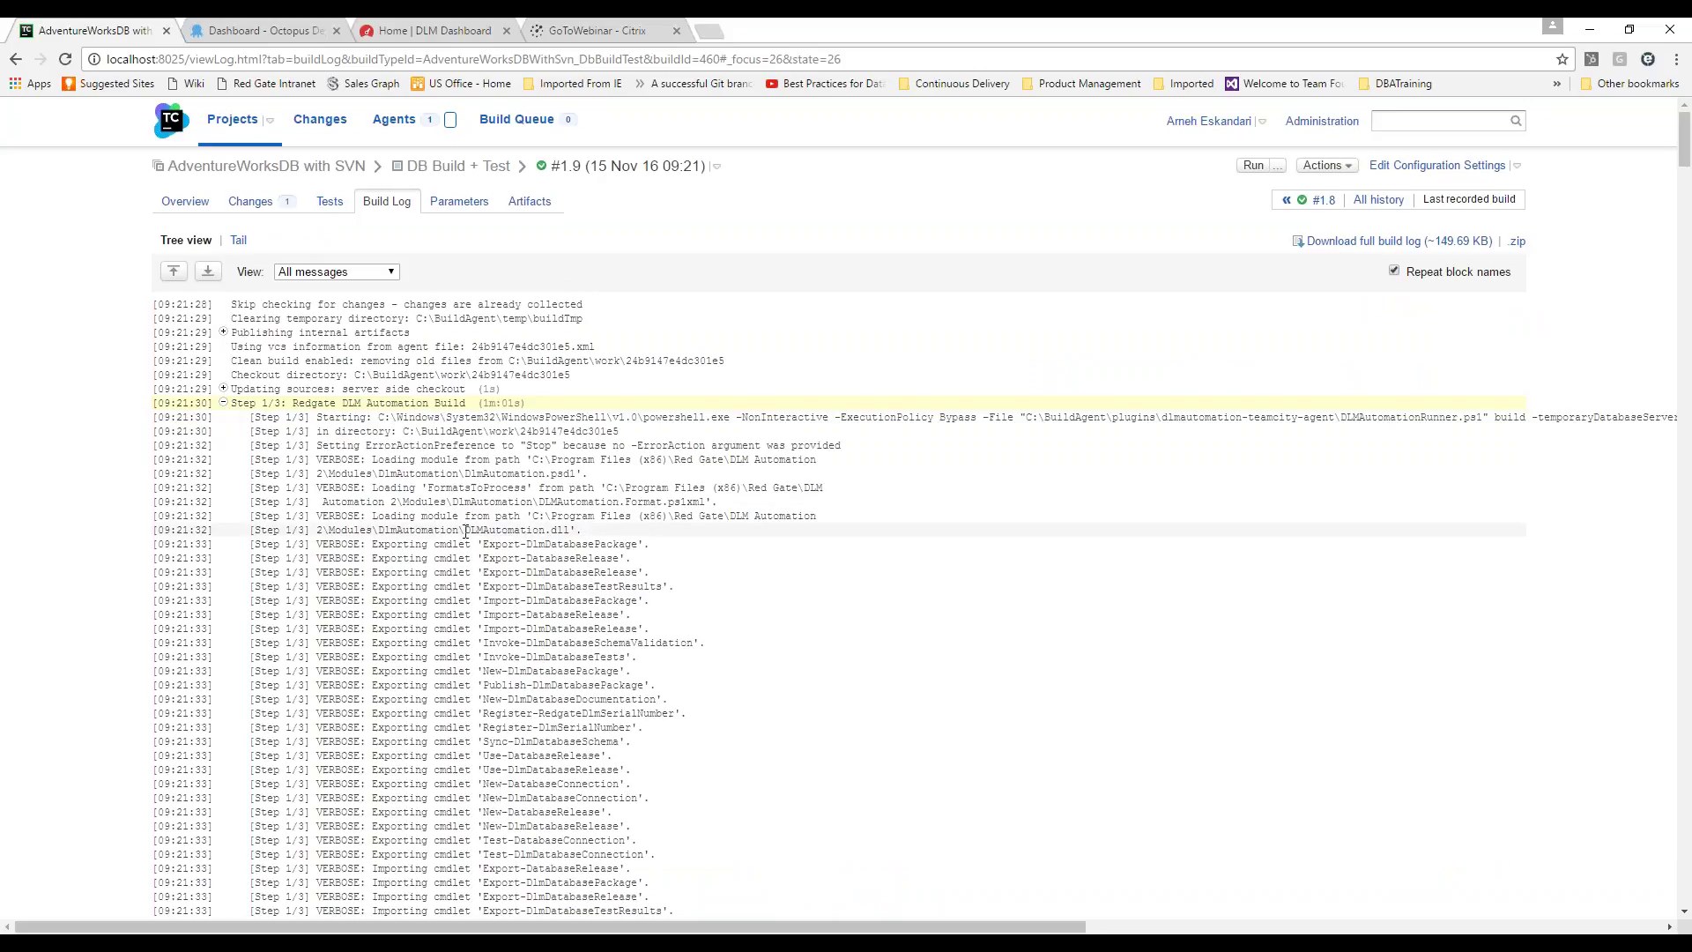
{"action": "scroll", "coordinate": [467, 532], "scroll_direction": "down", "scroll_amount": 1}
{"action": "scroll", "coordinate": [466, 532], "scroll_direction": "down", "scroll_amount": 6}
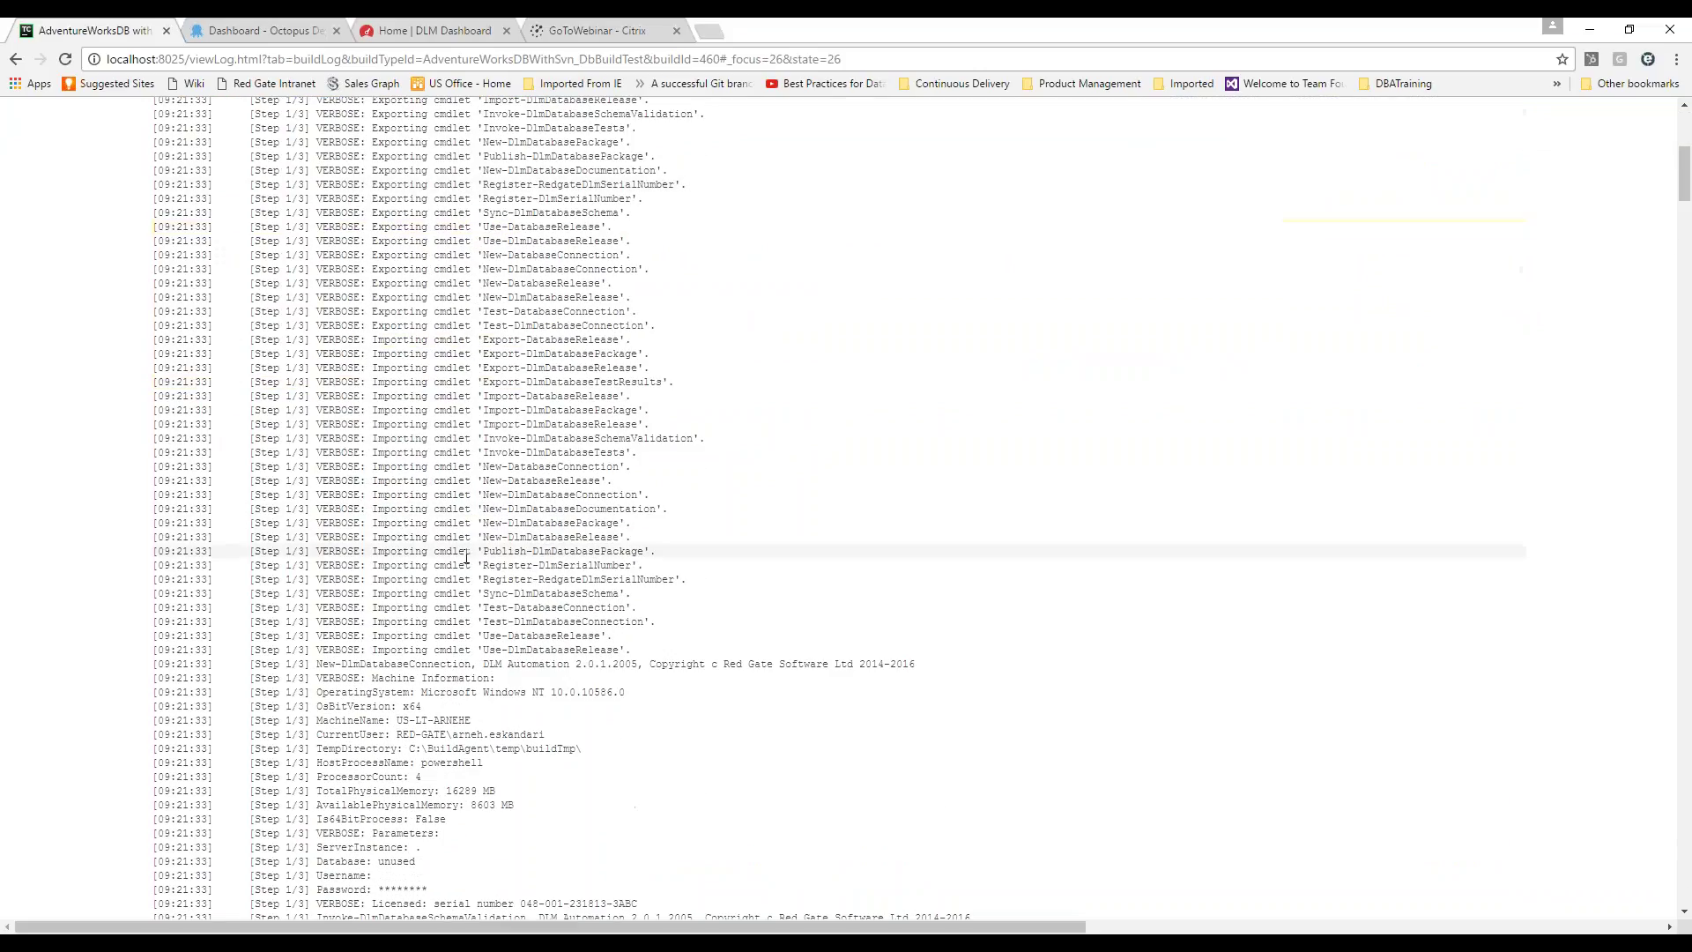
{"action": "scroll", "coordinate": [450, 588], "scroll_direction": "down", "scroll_amount": 4}
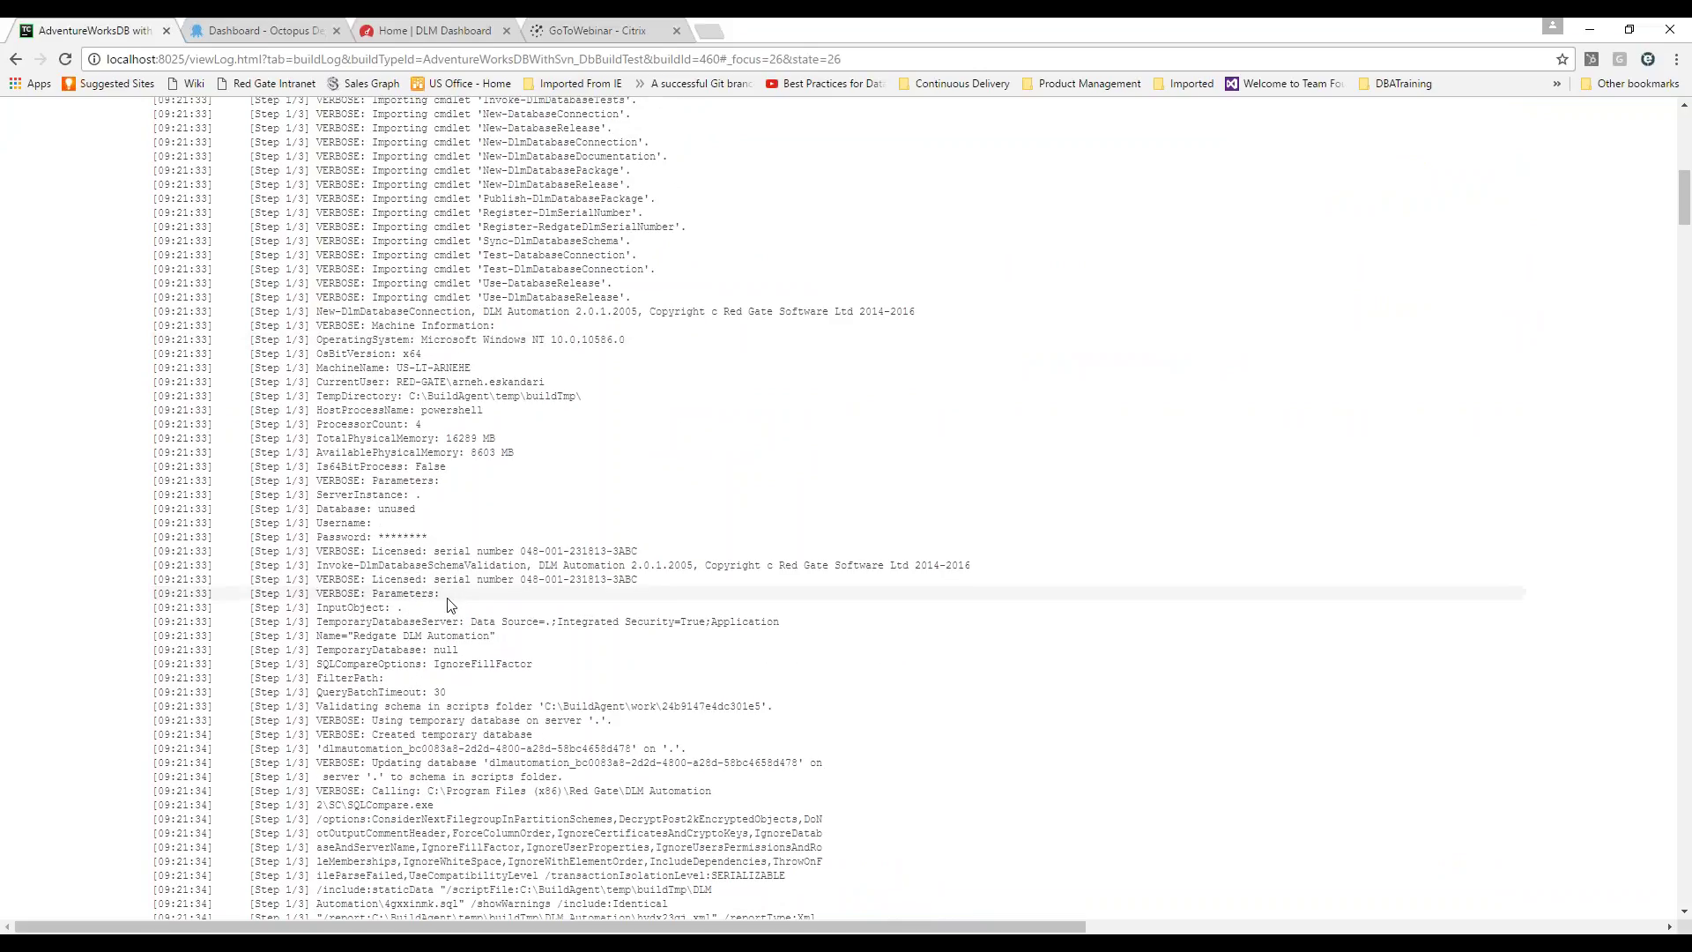
{"action": "scroll", "coordinate": [449, 603], "scroll_direction": "up", "scroll_amount": 5}
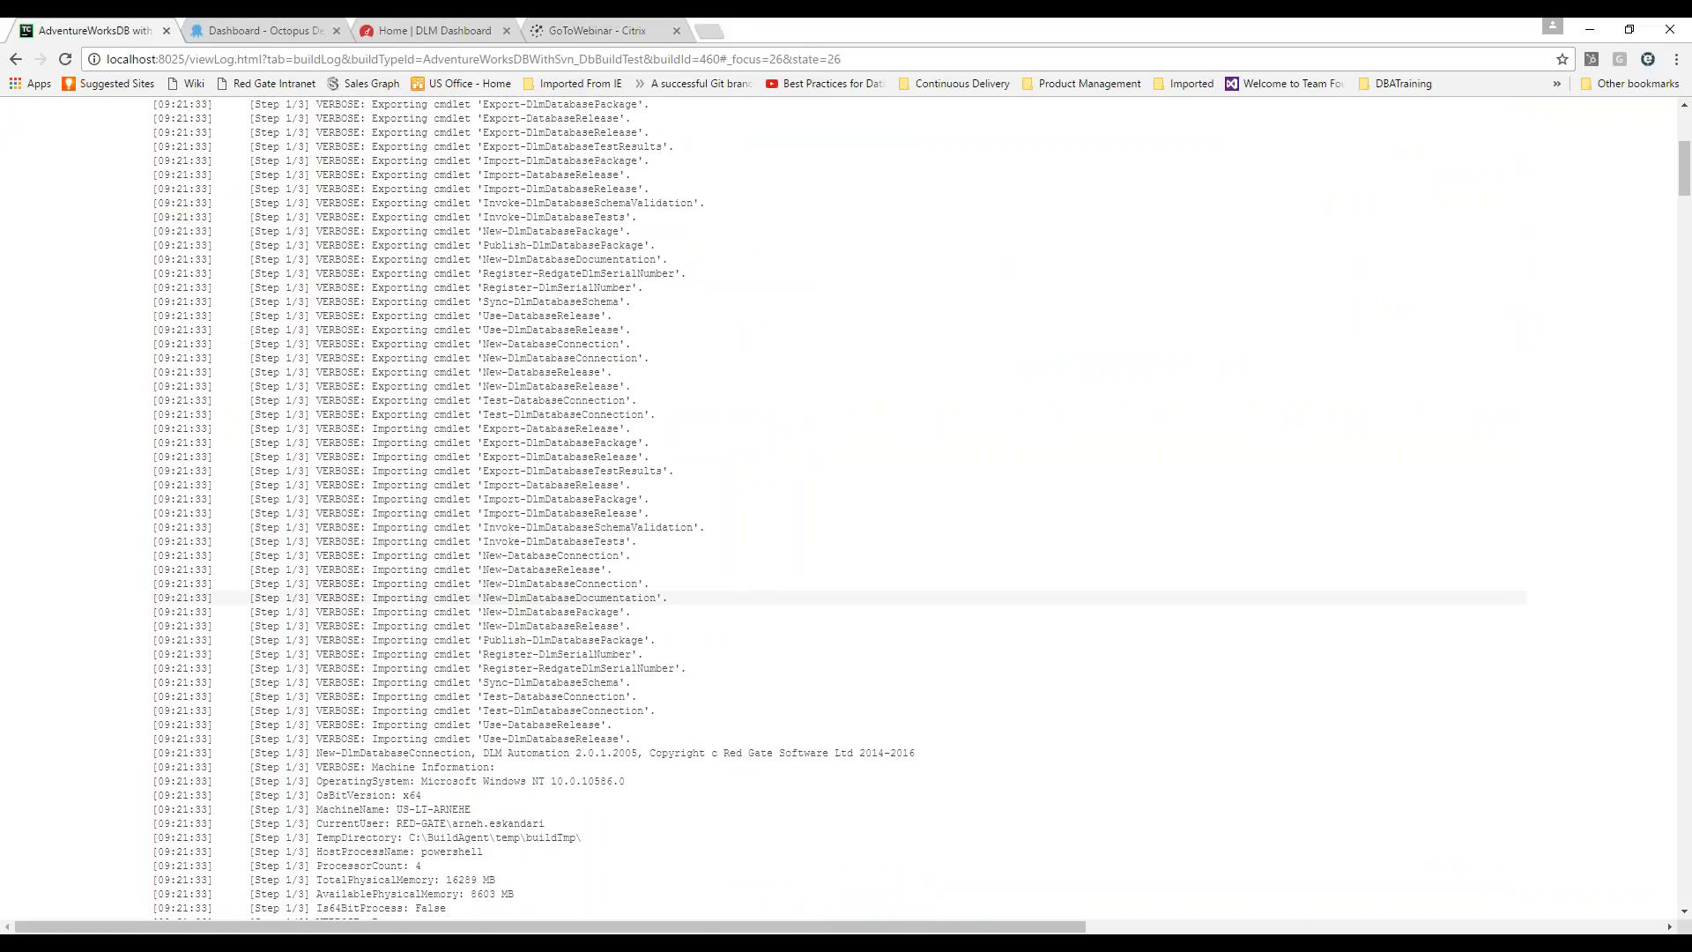
{"action": "scroll", "coordinate": [452, 584], "scroll_direction": "up", "scroll_amount": 5}
{"action": "scroll", "coordinate": [452, 584], "scroll_direction": "down", "scroll_amount": 20}
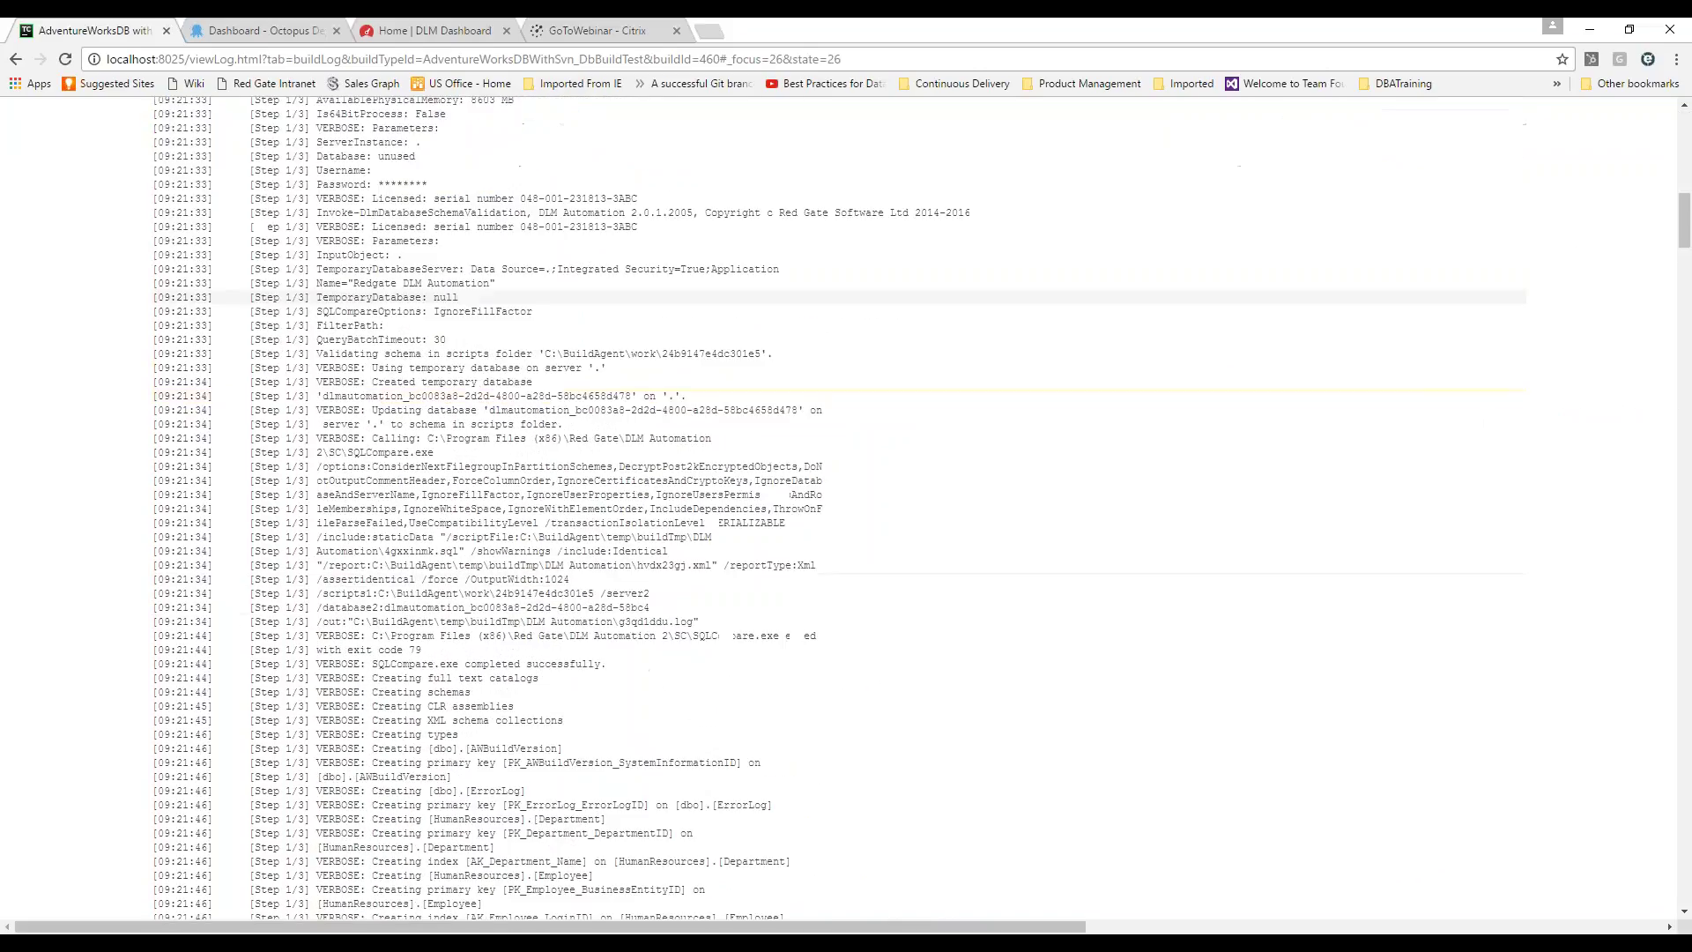
{"action": "scroll", "coordinate": [459, 597], "scroll_direction": "down", "scroll_amount": 10}
{"action": "left_click_drag", "start_coordinate": [372, 484], "coordinate": [557, 851]}
Step: Check the schema validation result and the package version near the end of the Step 1/3 log
{"action": "left_click_drag", "start_coordinate": [1685, 319], "coordinate": [1675, 869]}
{"action": "left_click_drag", "start_coordinate": [360, 576], "coordinate": [487, 575]}
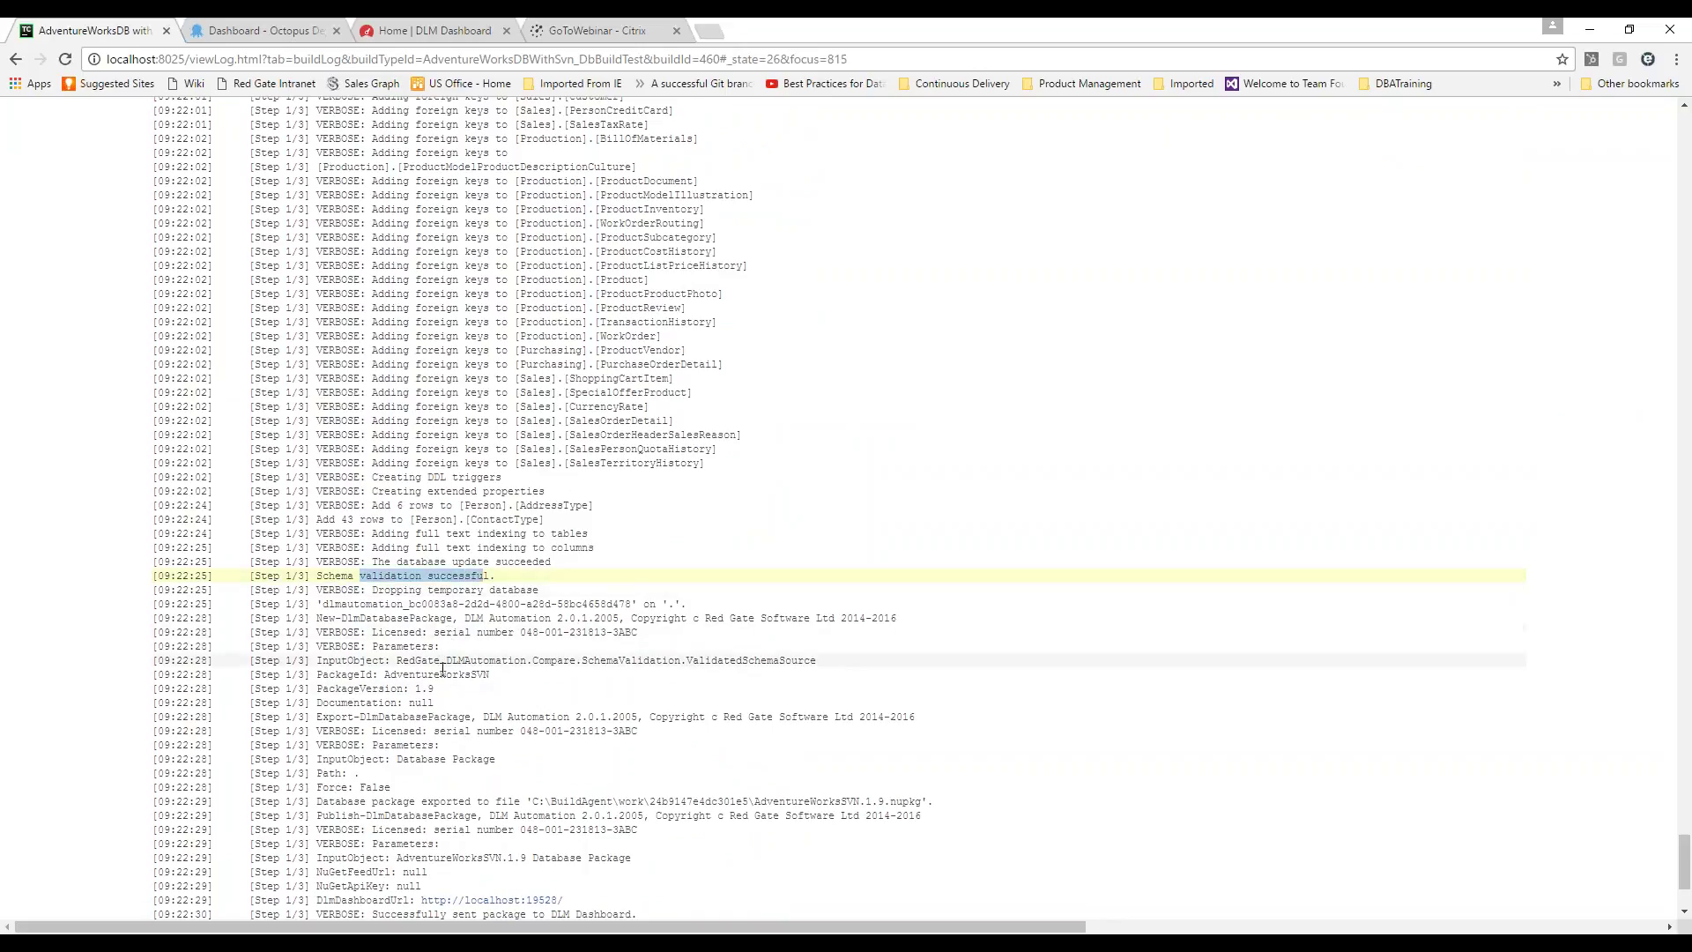
{"action": "left_click_drag", "start_coordinate": [337, 688], "coordinate": [437, 690]}
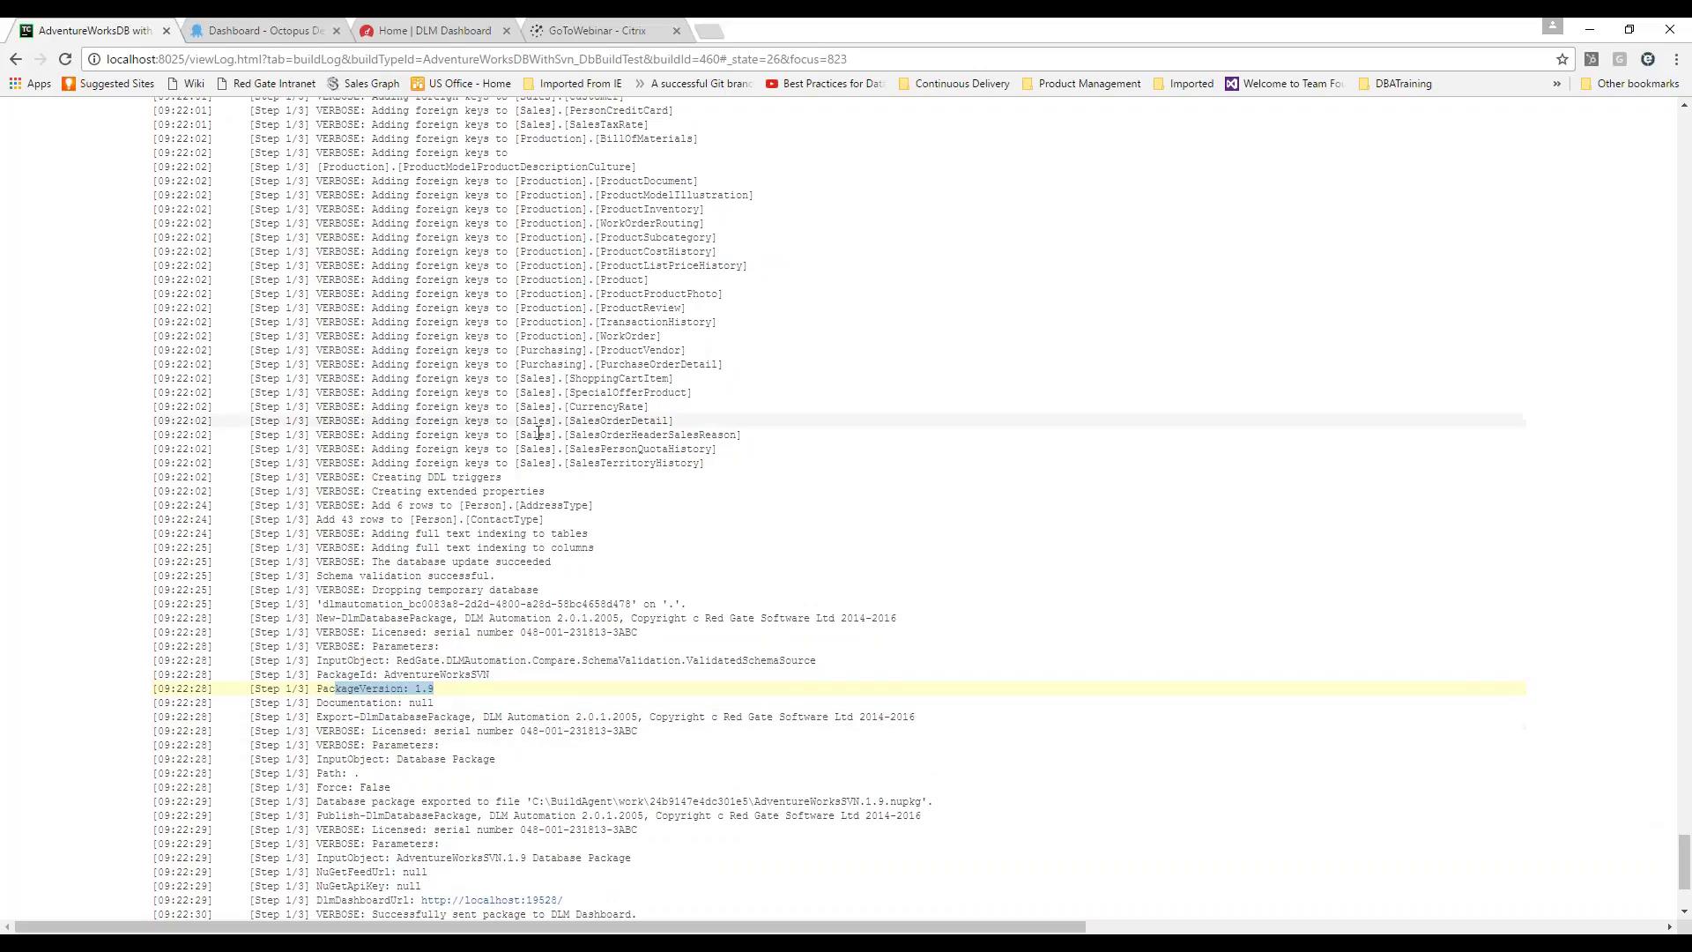
{"action": "scroll", "coordinate": [479, 474], "scroll_direction": "up", "scroll_amount": 7}
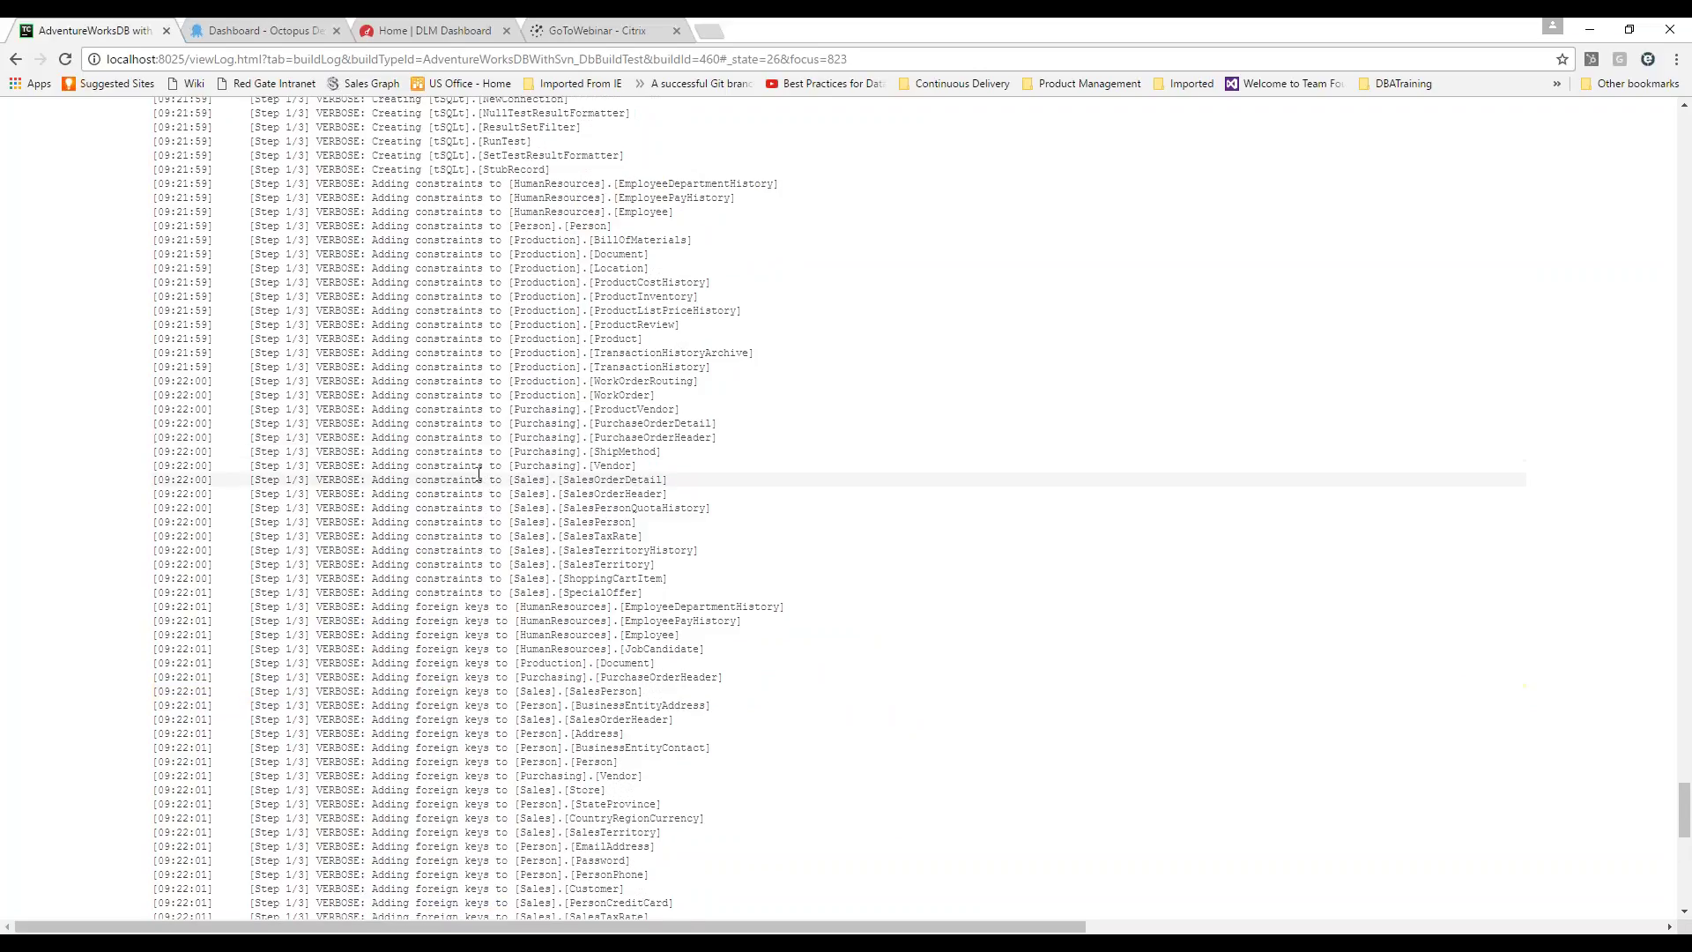
{"action": "scroll", "coordinate": [479, 474], "scroll_direction": "down", "scroll_amount": 9}
Step: Expand the Redgate DLM Automation Test and NuGet Publish steps in the log, checking the unit test summary and the published package
{"action": "left_click", "coordinate": [223, 773]}
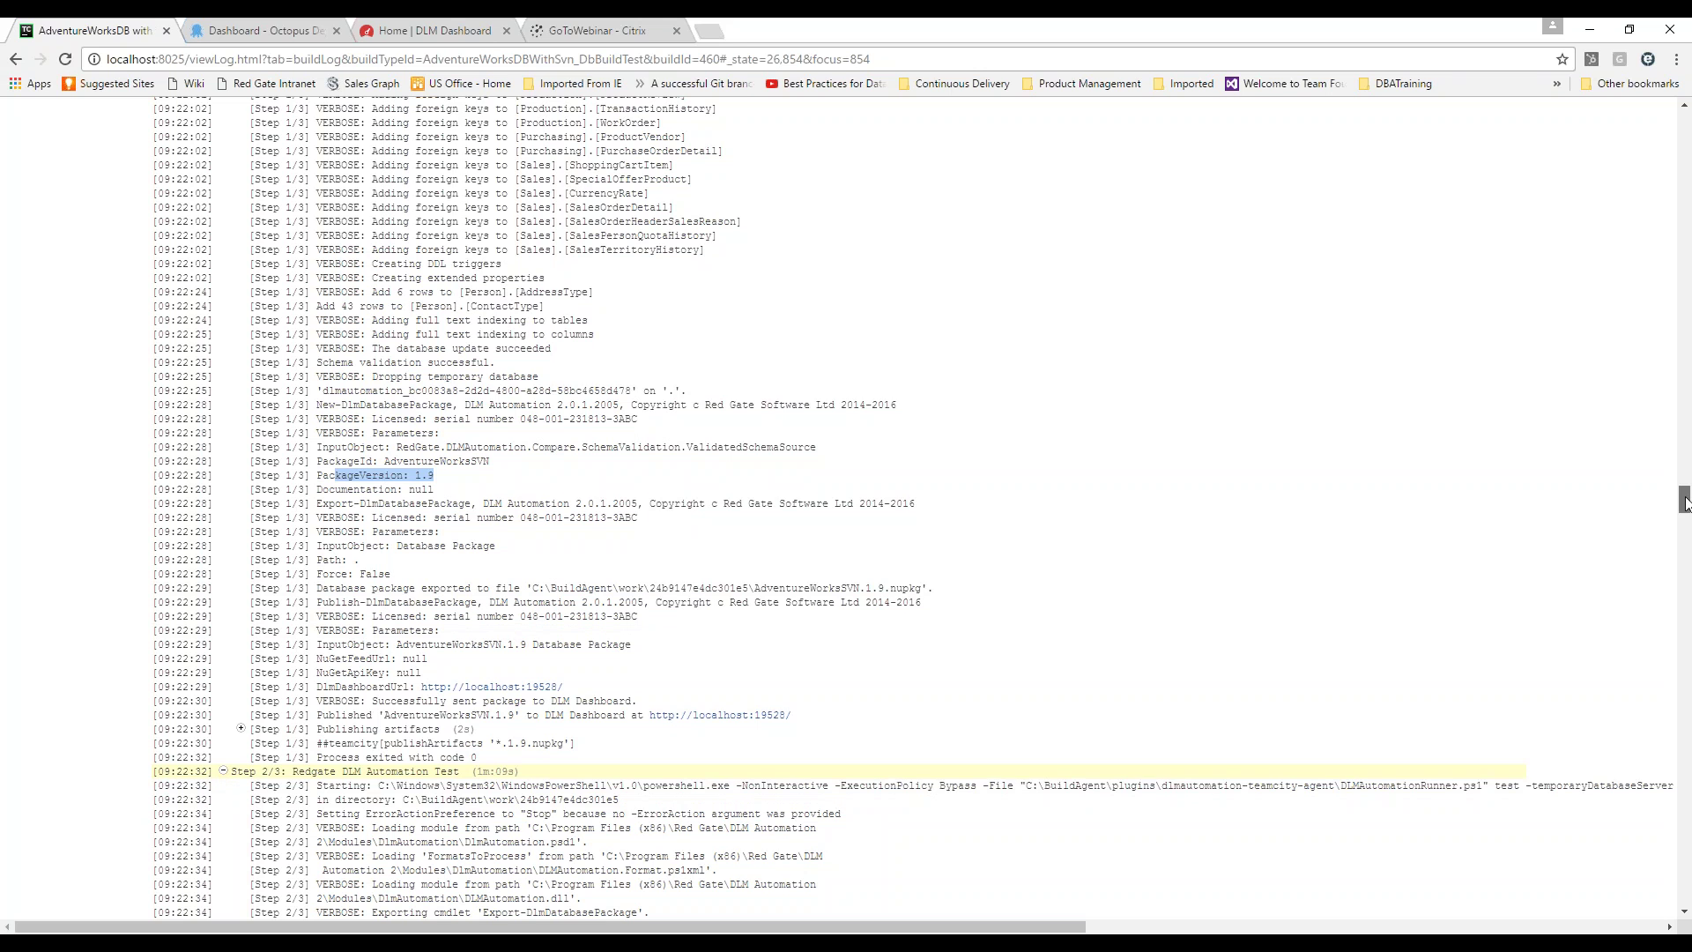
{"action": "left_click_drag", "start_coordinate": [1684, 503], "coordinate": [1683, 891]}
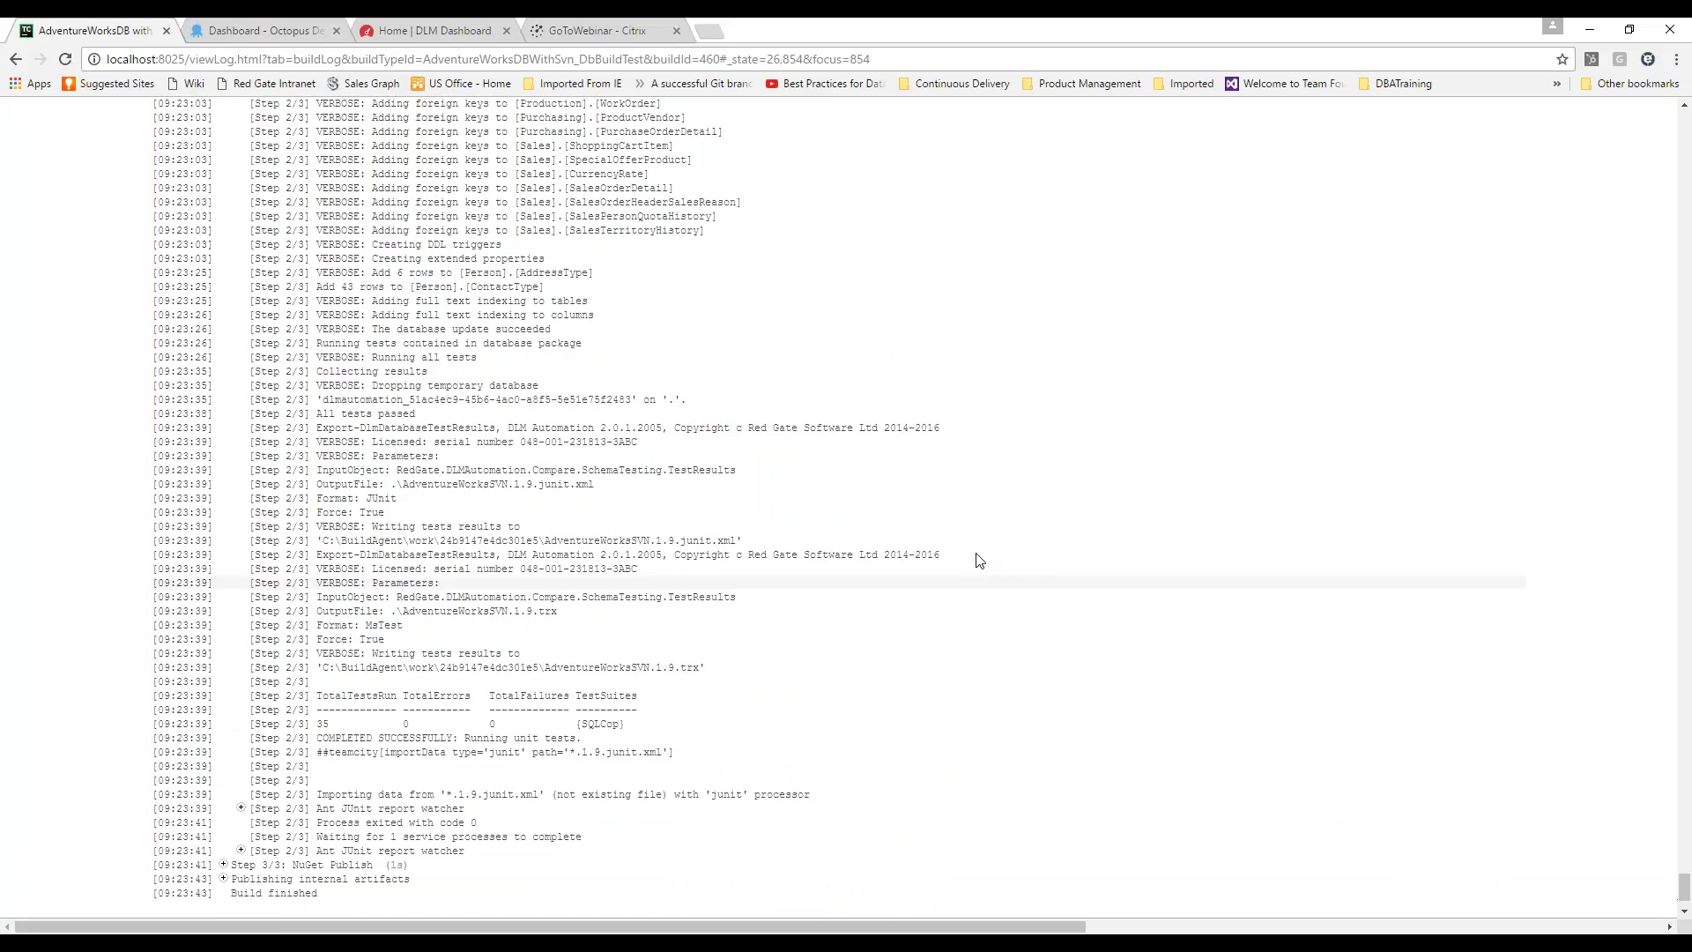
{"action": "scroll", "coordinate": [362, 603], "scroll_direction": "down", "scroll_amount": 1}
{"action": "scroll", "coordinate": [362, 604], "scroll_direction": "down", "scroll_amount": 1}
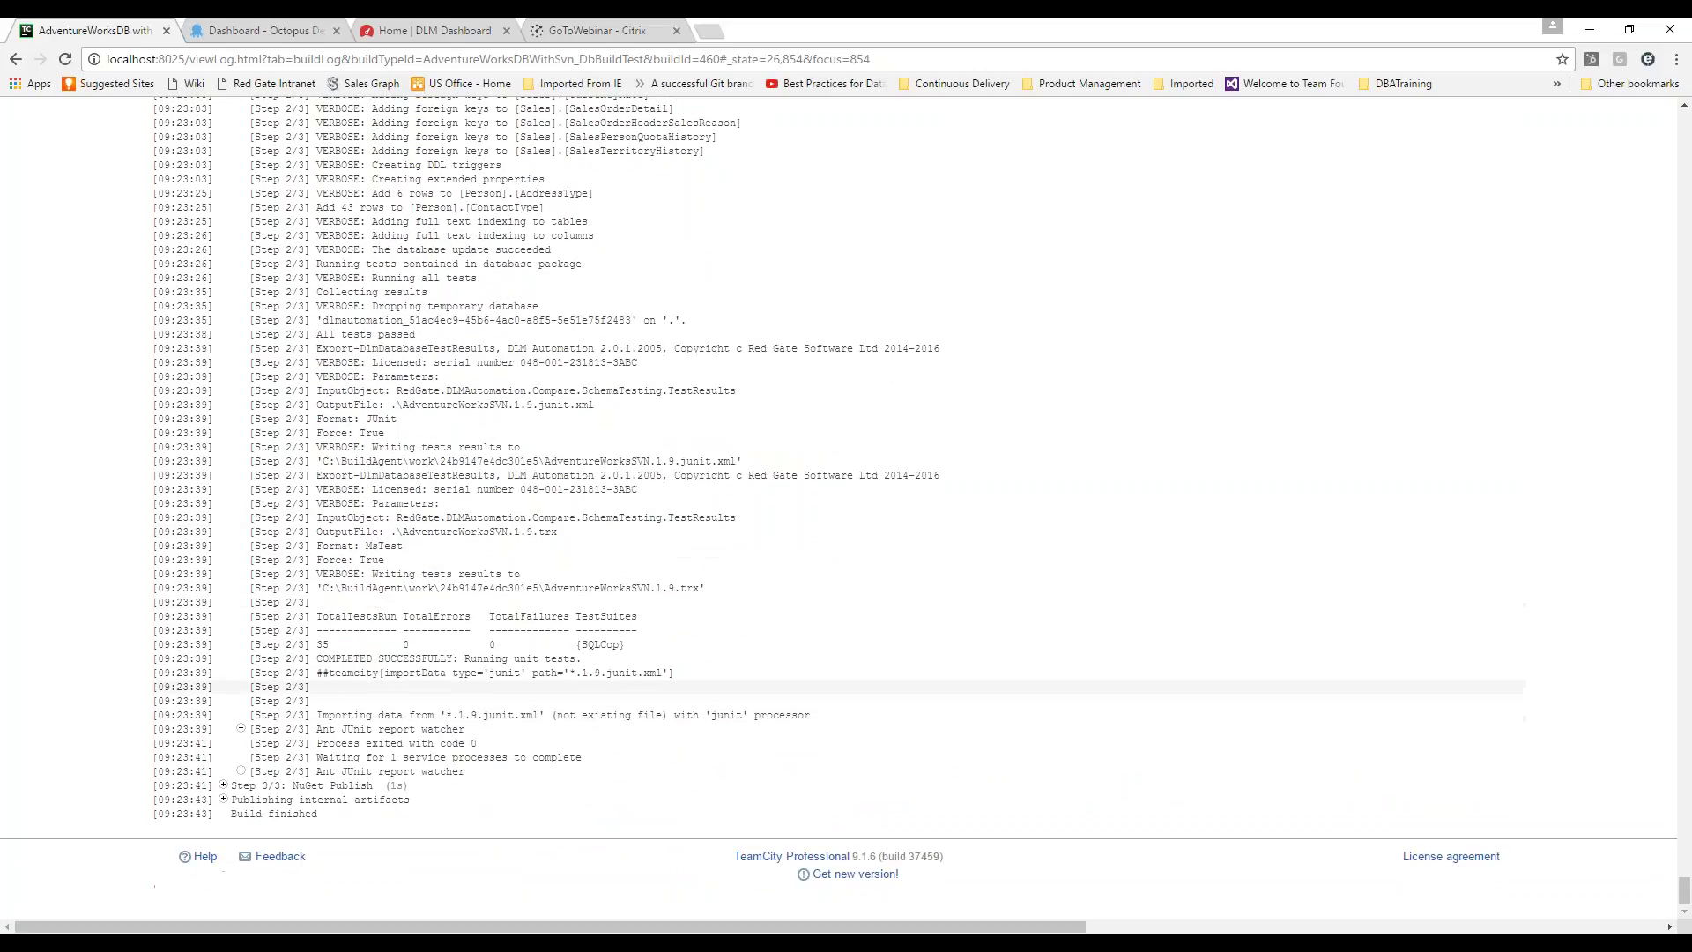
{"action": "mouse_move", "coordinate": [338, 622]}
{"action": "left_mouse_down"}
{"action": "mouse_move", "coordinate": [370, 659]}
{"action": "mouse_move", "coordinate": [323, 646]}
{"action": "left_mouse_up"}
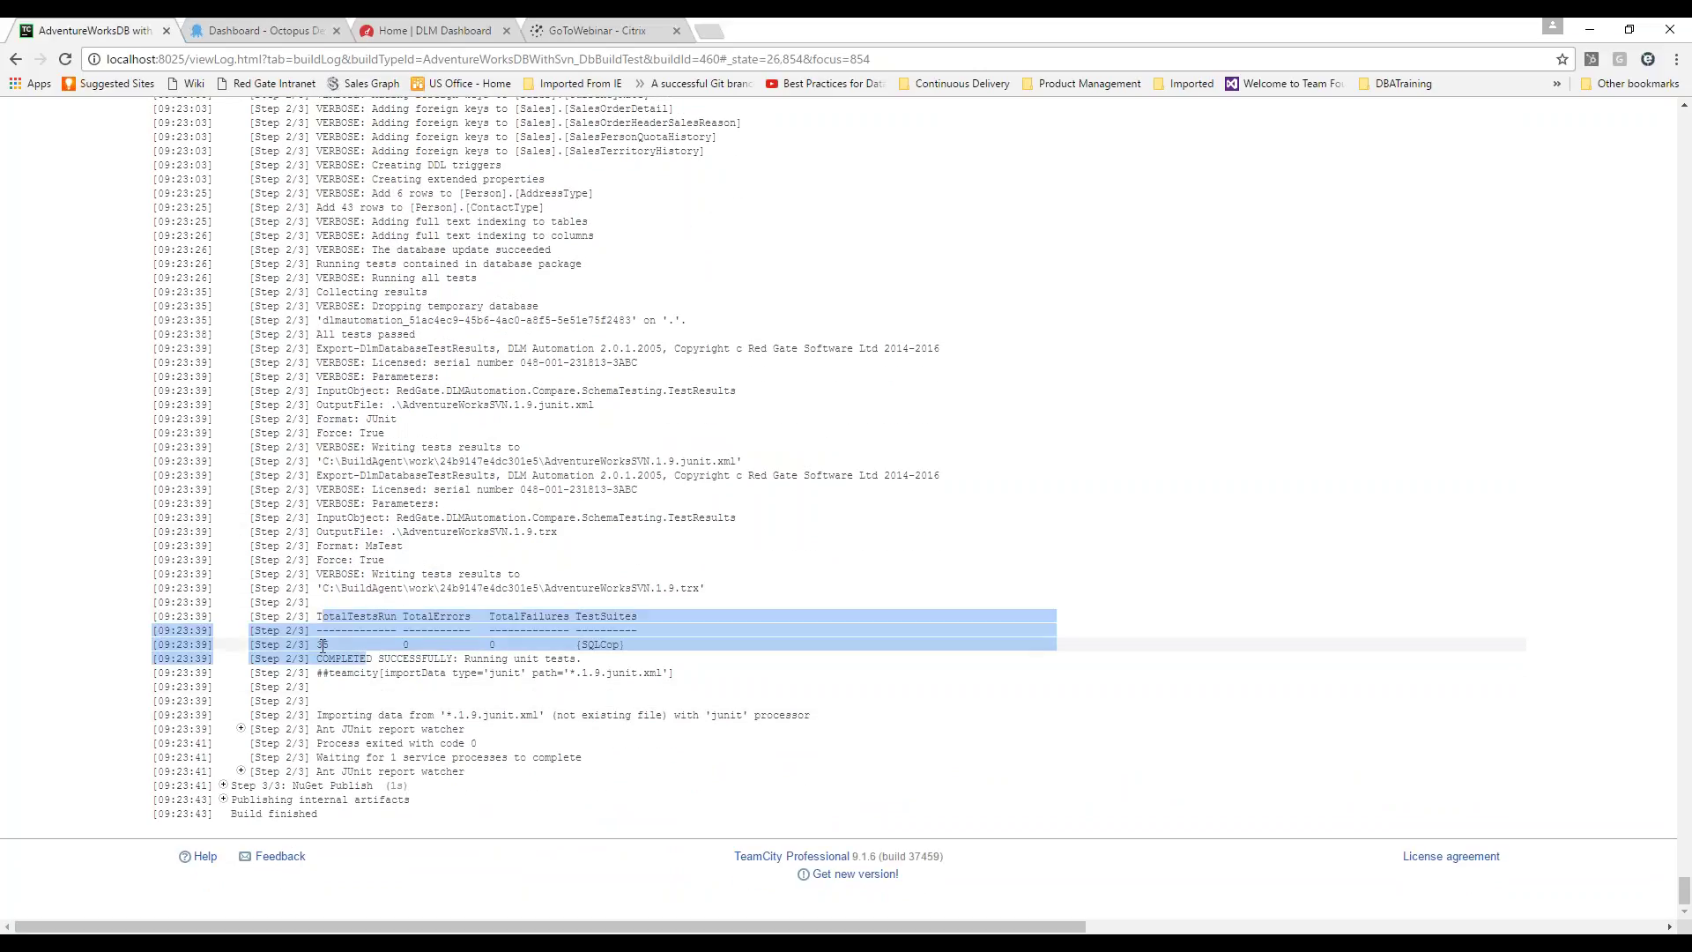
{"action": "left_click", "coordinate": [323, 646]}
{"action": "left_click", "coordinate": [427, 653]}
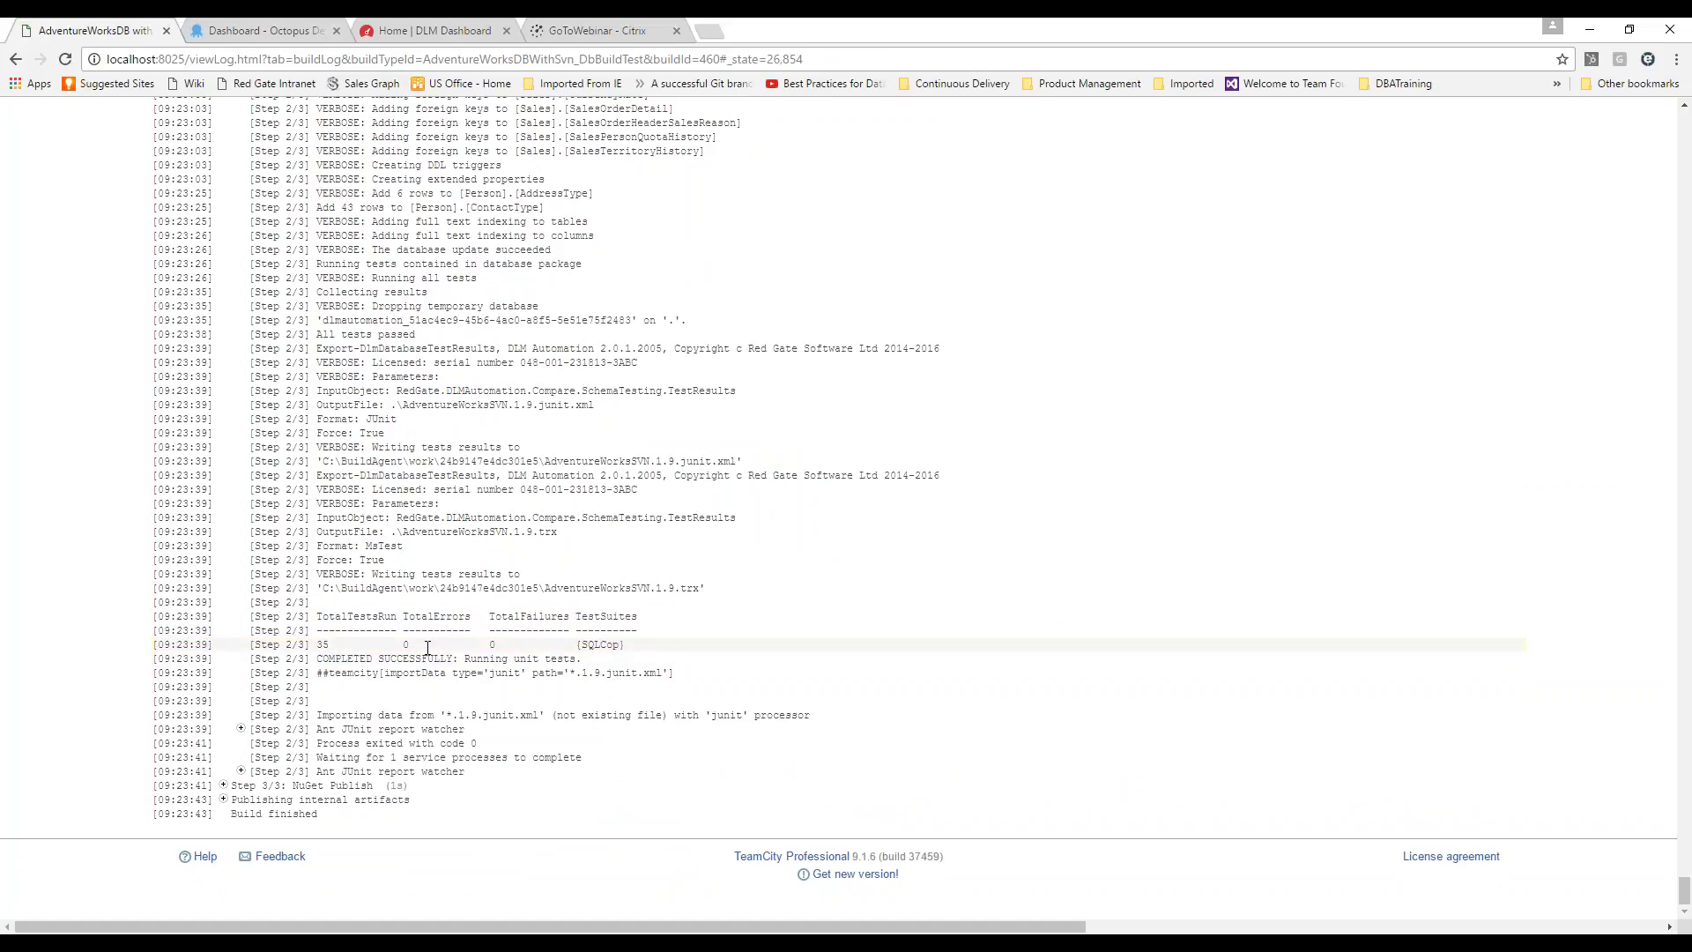
{"action": "mouse_move", "coordinate": [587, 644]}
{"action": "left_mouse_down"}
{"action": "mouse_move", "coordinate": [582, 660]}
{"action": "mouse_move", "coordinate": [674, 673]}
{"action": "mouse_move", "coordinate": [582, 660]}
{"action": "left_mouse_up"}
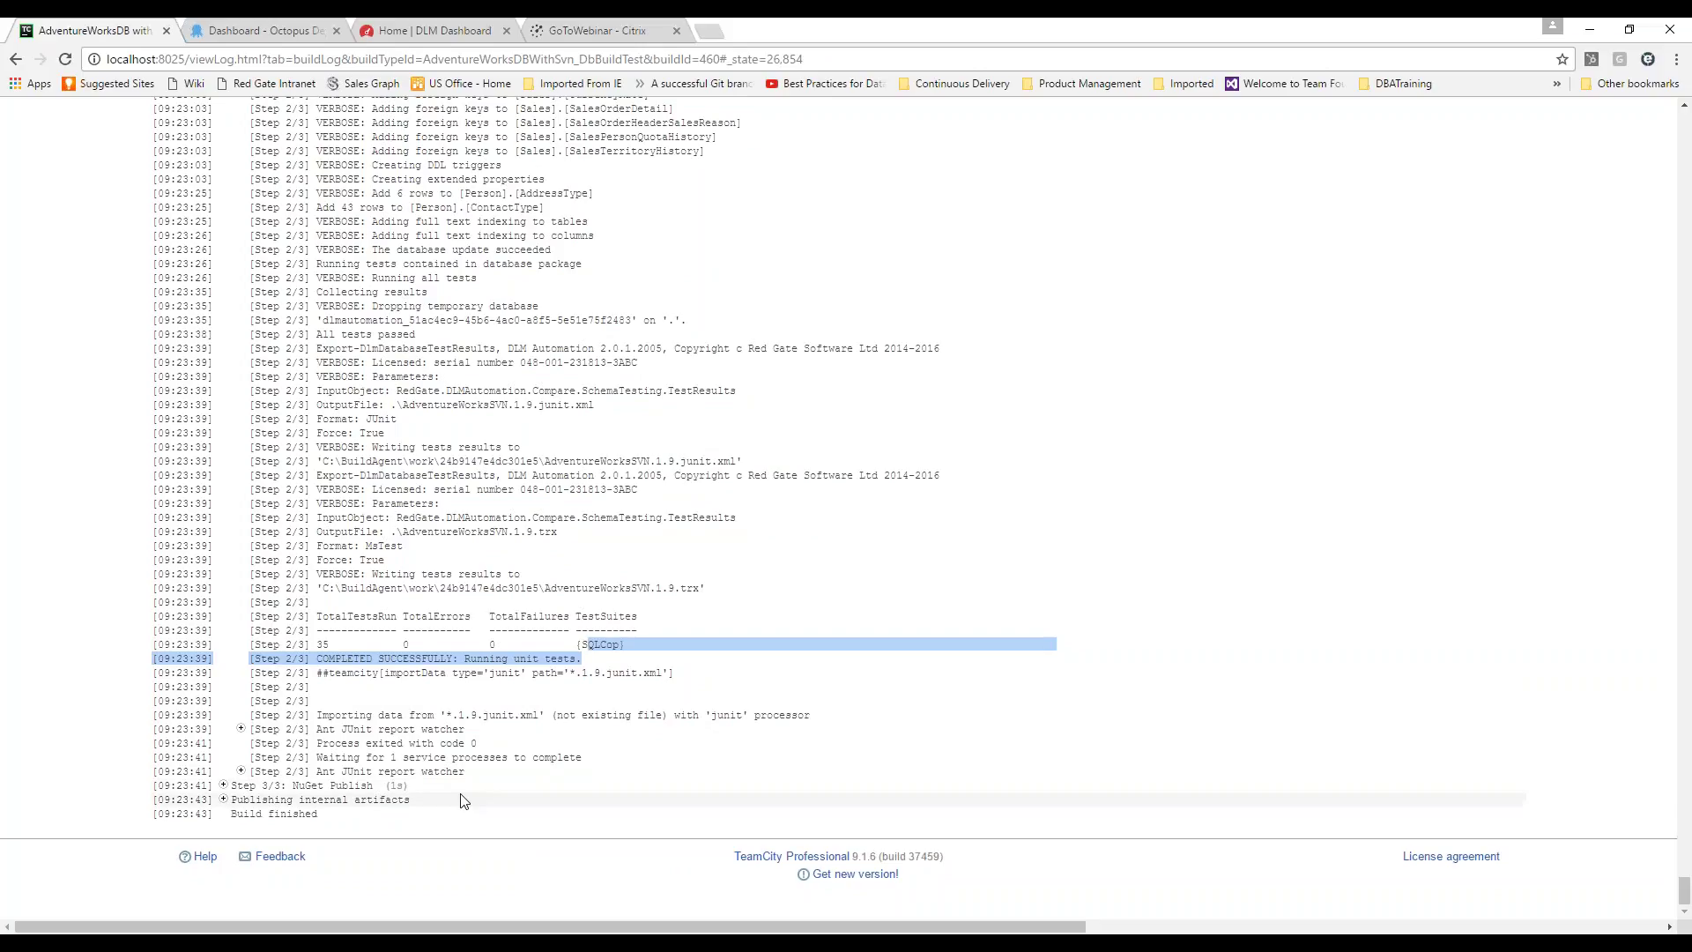
{"action": "left_click", "coordinate": [223, 786]}
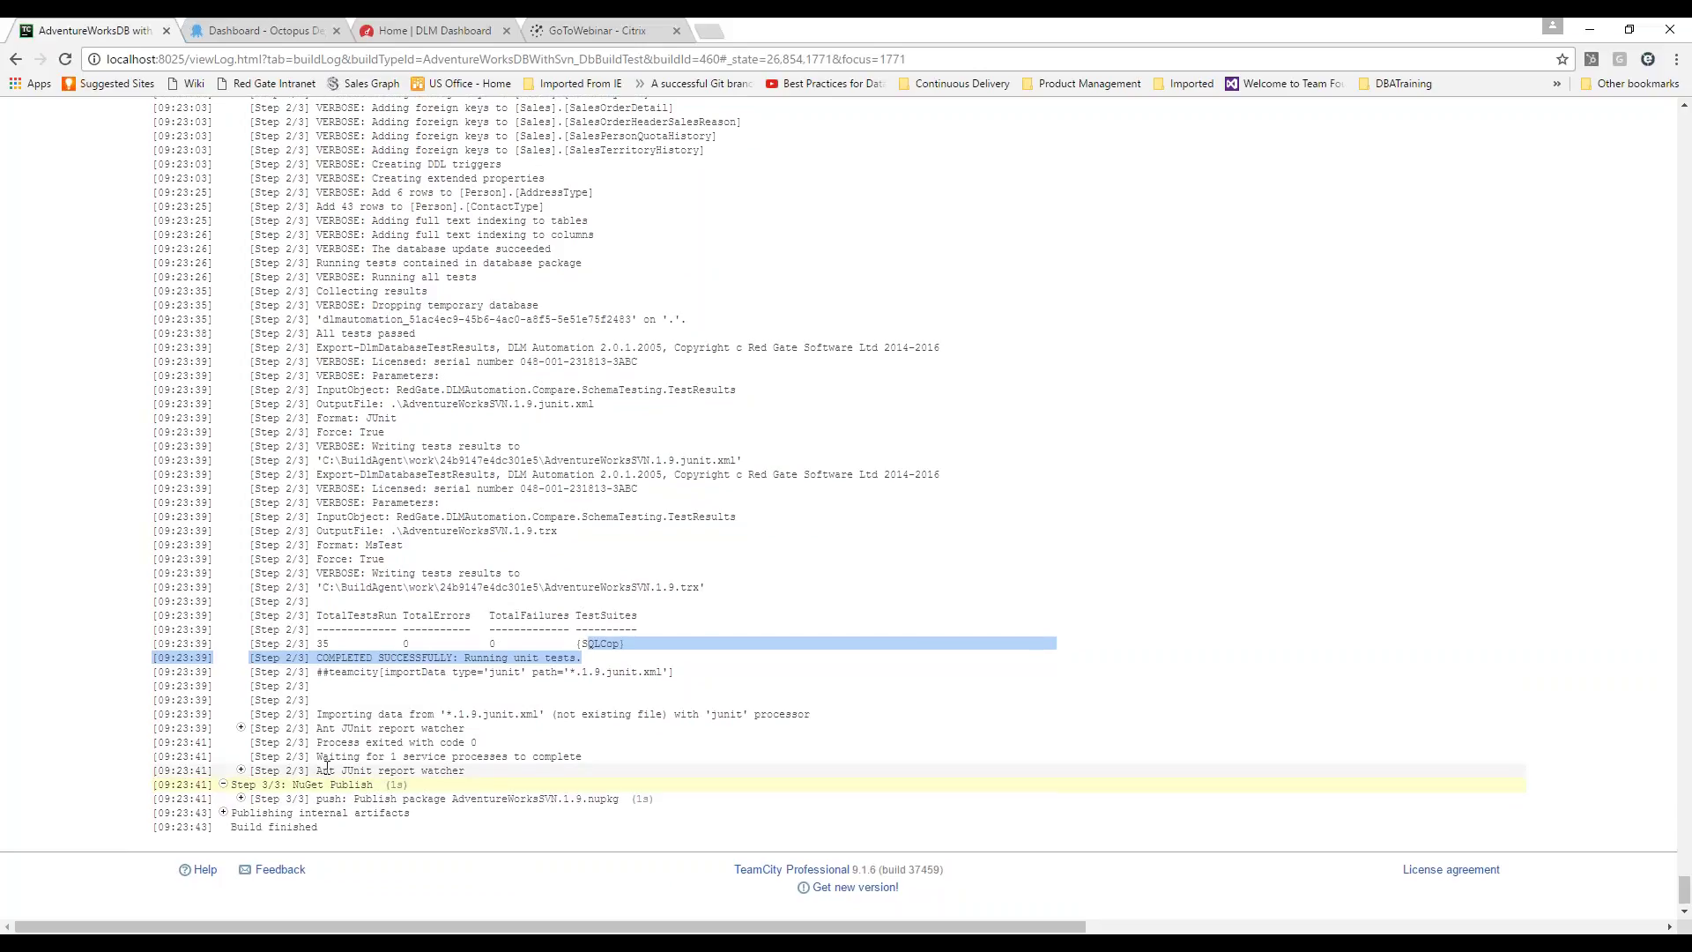
{"action": "scroll", "coordinate": [396, 776], "scroll_direction": "down", "scroll_amount": 1}
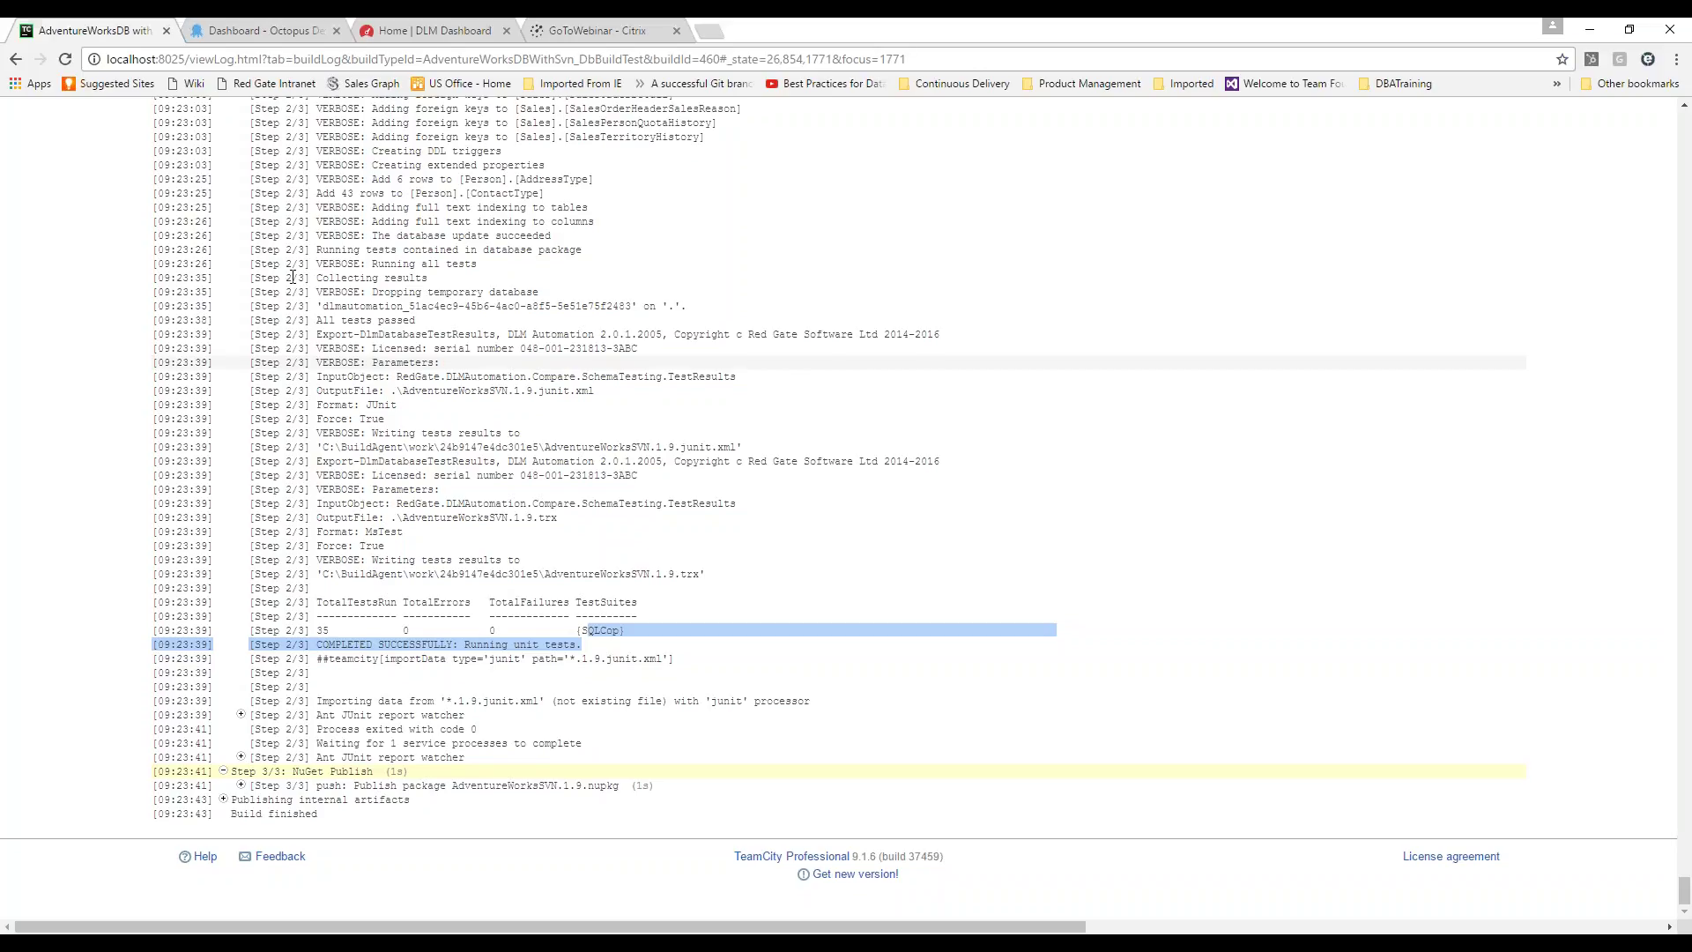
Step: Switch to Octopus Deploy, check the AdventureWorksSVN package's latest version in the library, and return to the dashboard
{"action": "left_click", "coordinate": [258, 30]}
{"action": "left_click", "coordinate": [1303, 119]}
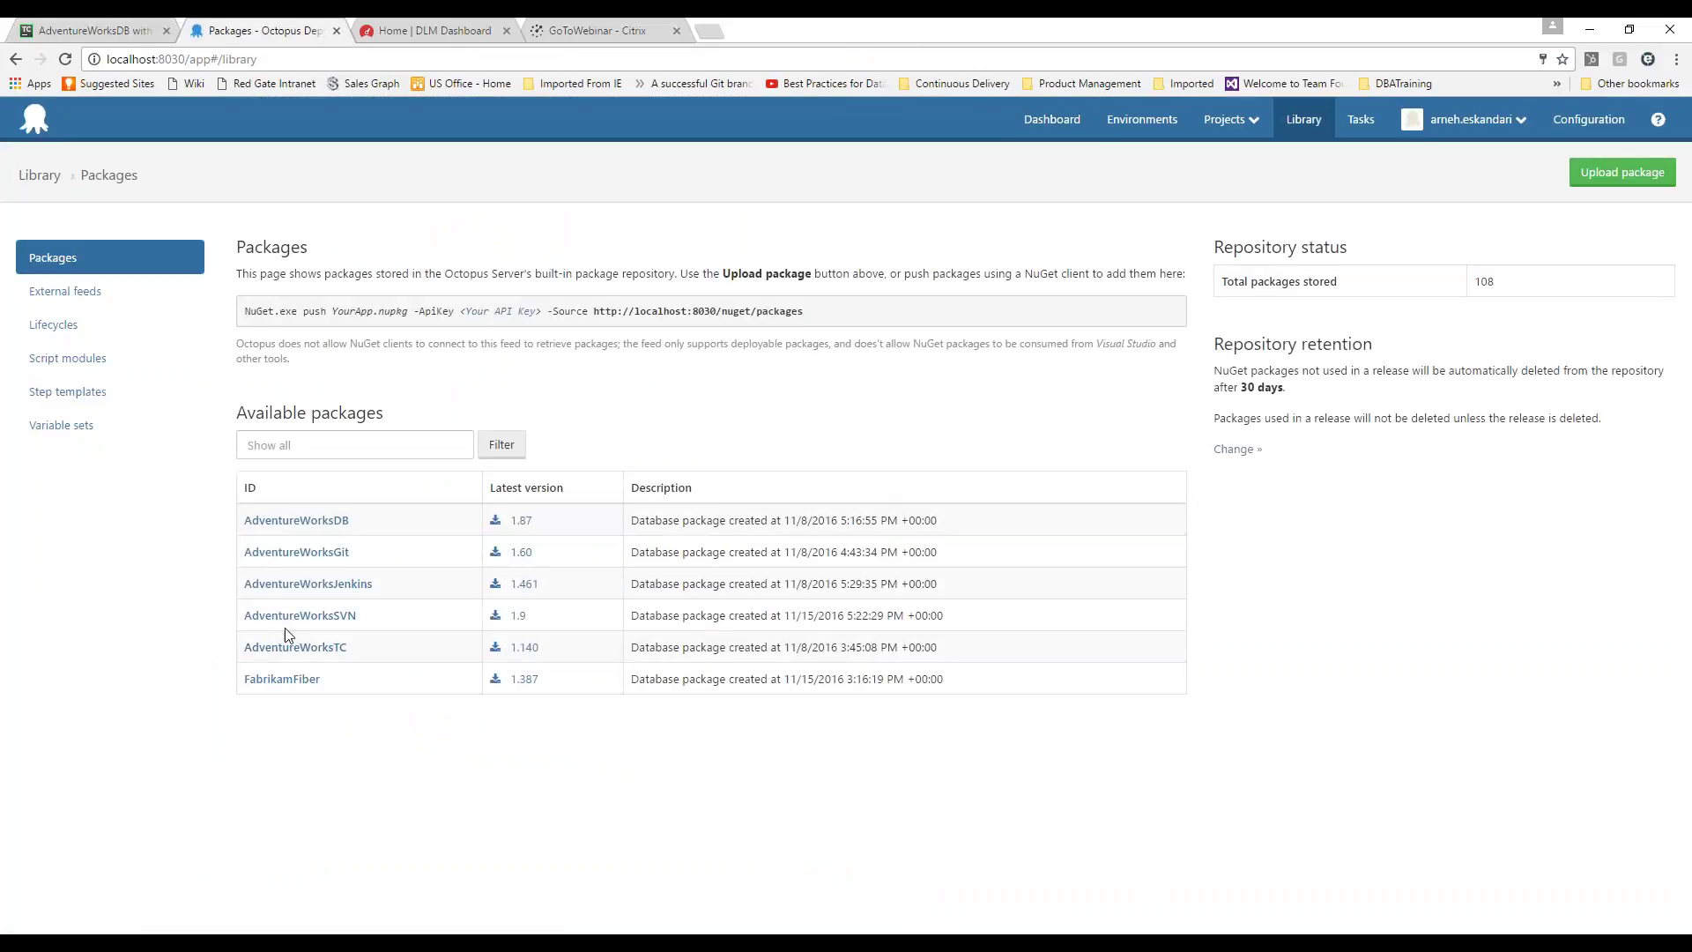
{"action": "left_click_drag", "start_coordinate": [357, 615], "coordinate": [242, 616]}
{"action": "left_click_drag", "start_coordinate": [541, 616], "coordinate": [509, 616]}
{"action": "left_click", "coordinate": [1045, 125]}
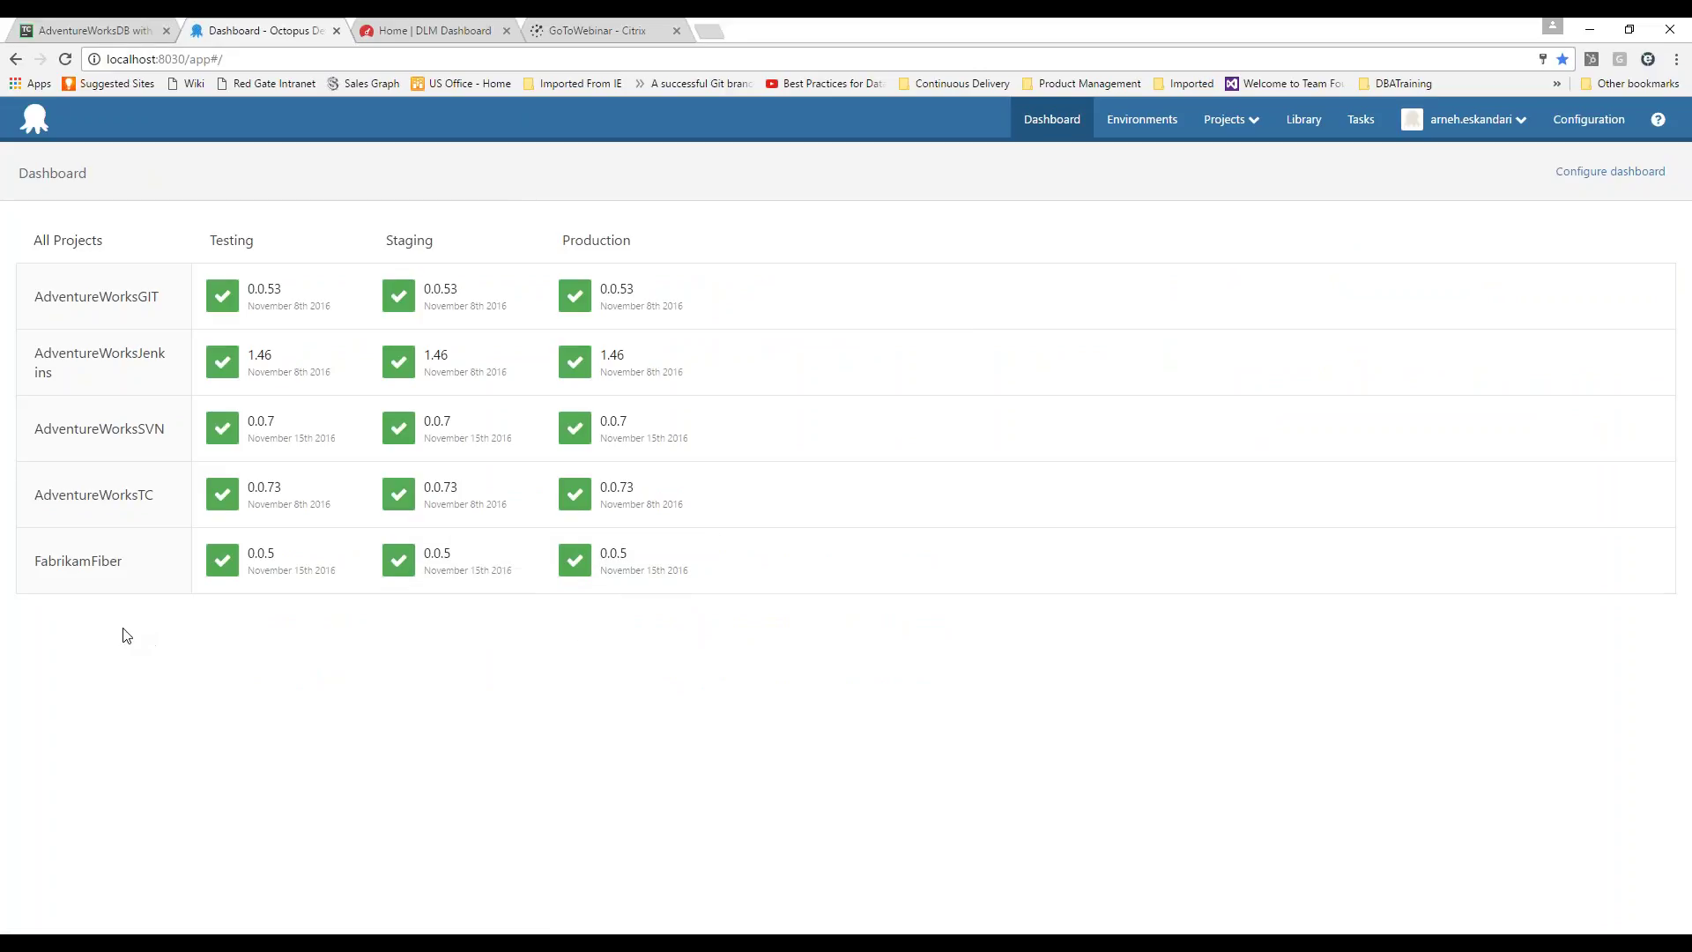
Step: Create release 0.0.8 of the AdventureWorksSVN project using the latest package, version 1.9
{"action": "left_click_drag", "start_coordinate": [166, 430], "coordinate": [33, 431]}
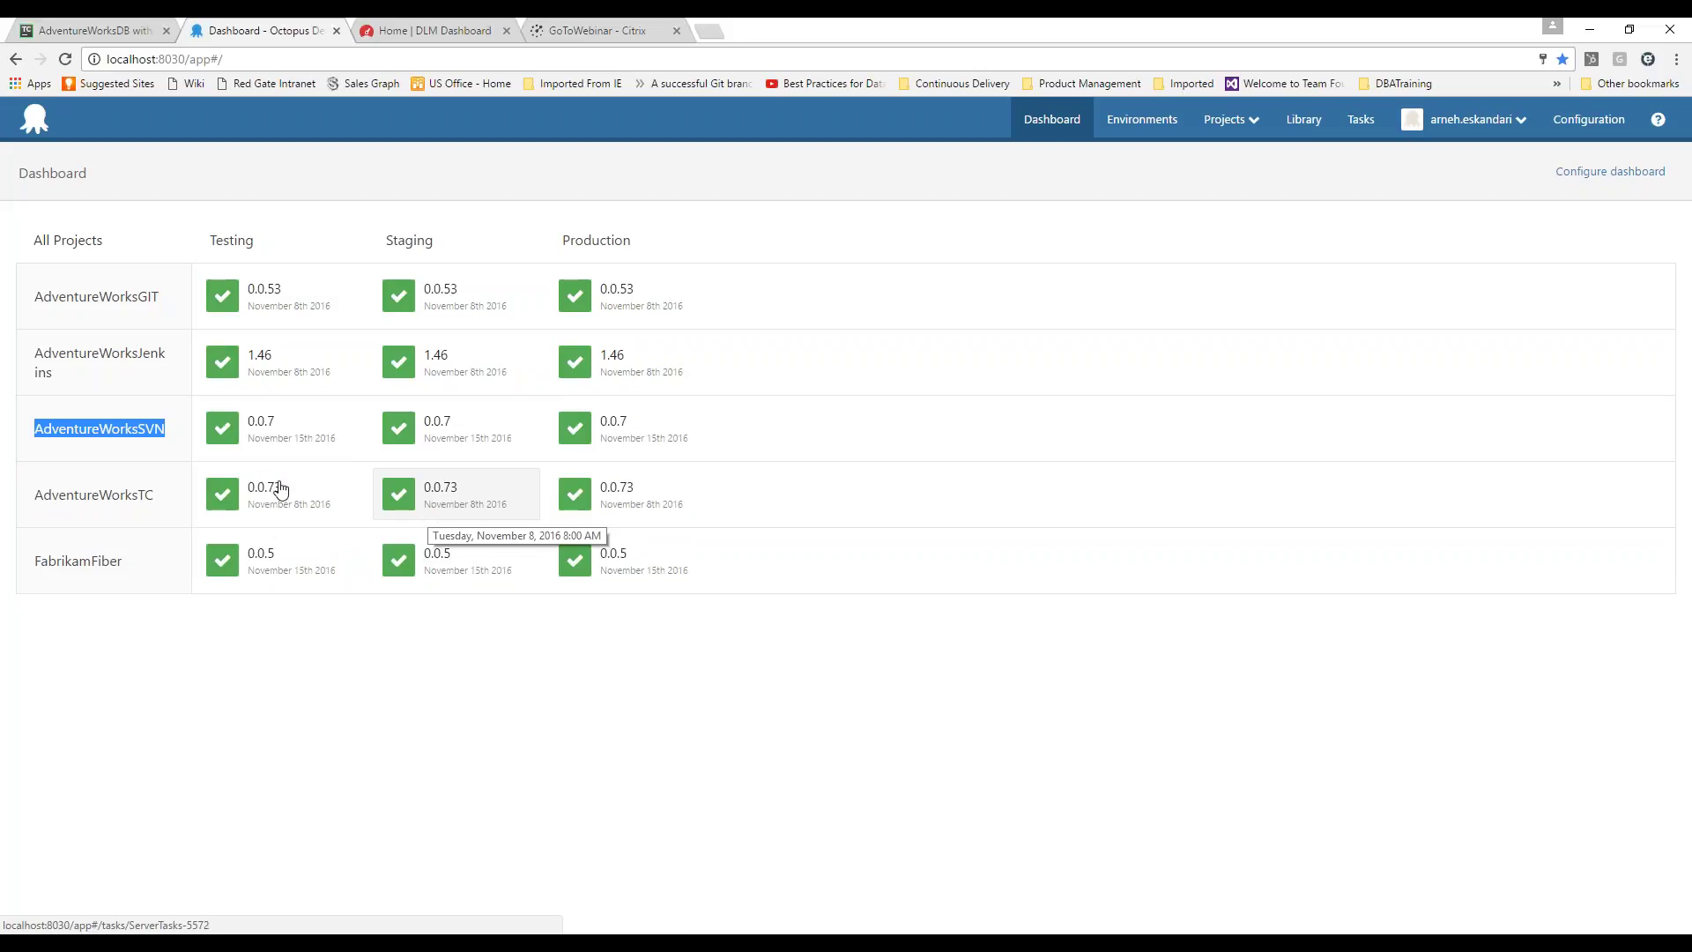
{"action": "left_click", "coordinate": [137, 431]}
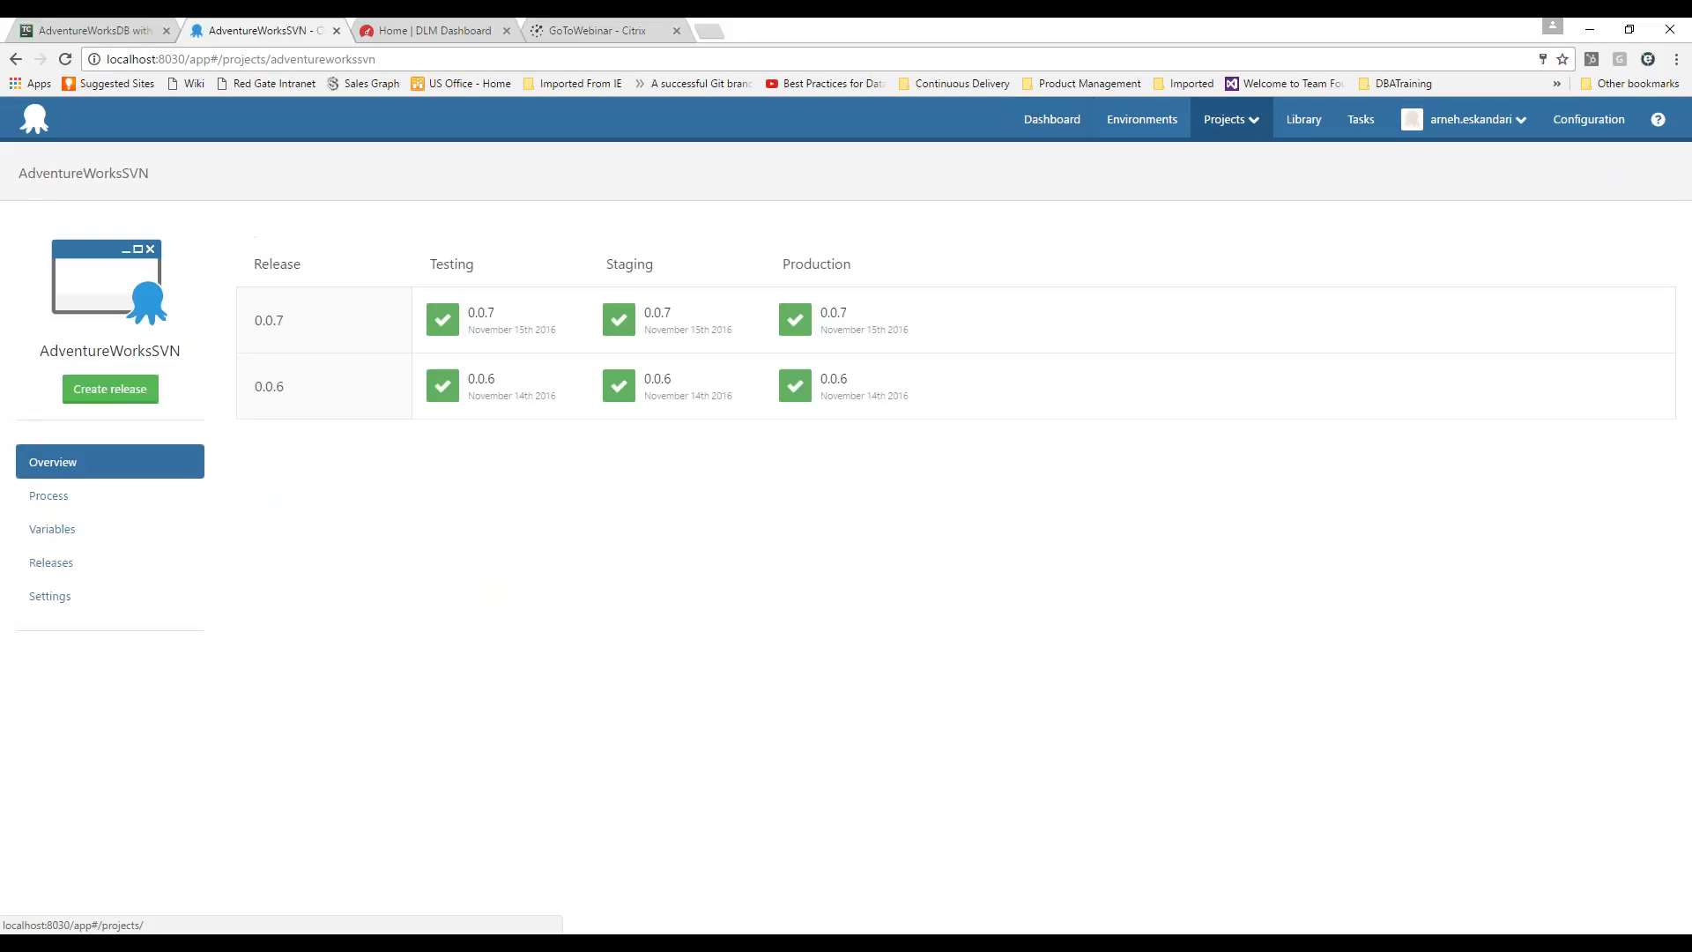
{"action": "left_click", "coordinate": [110, 391]}
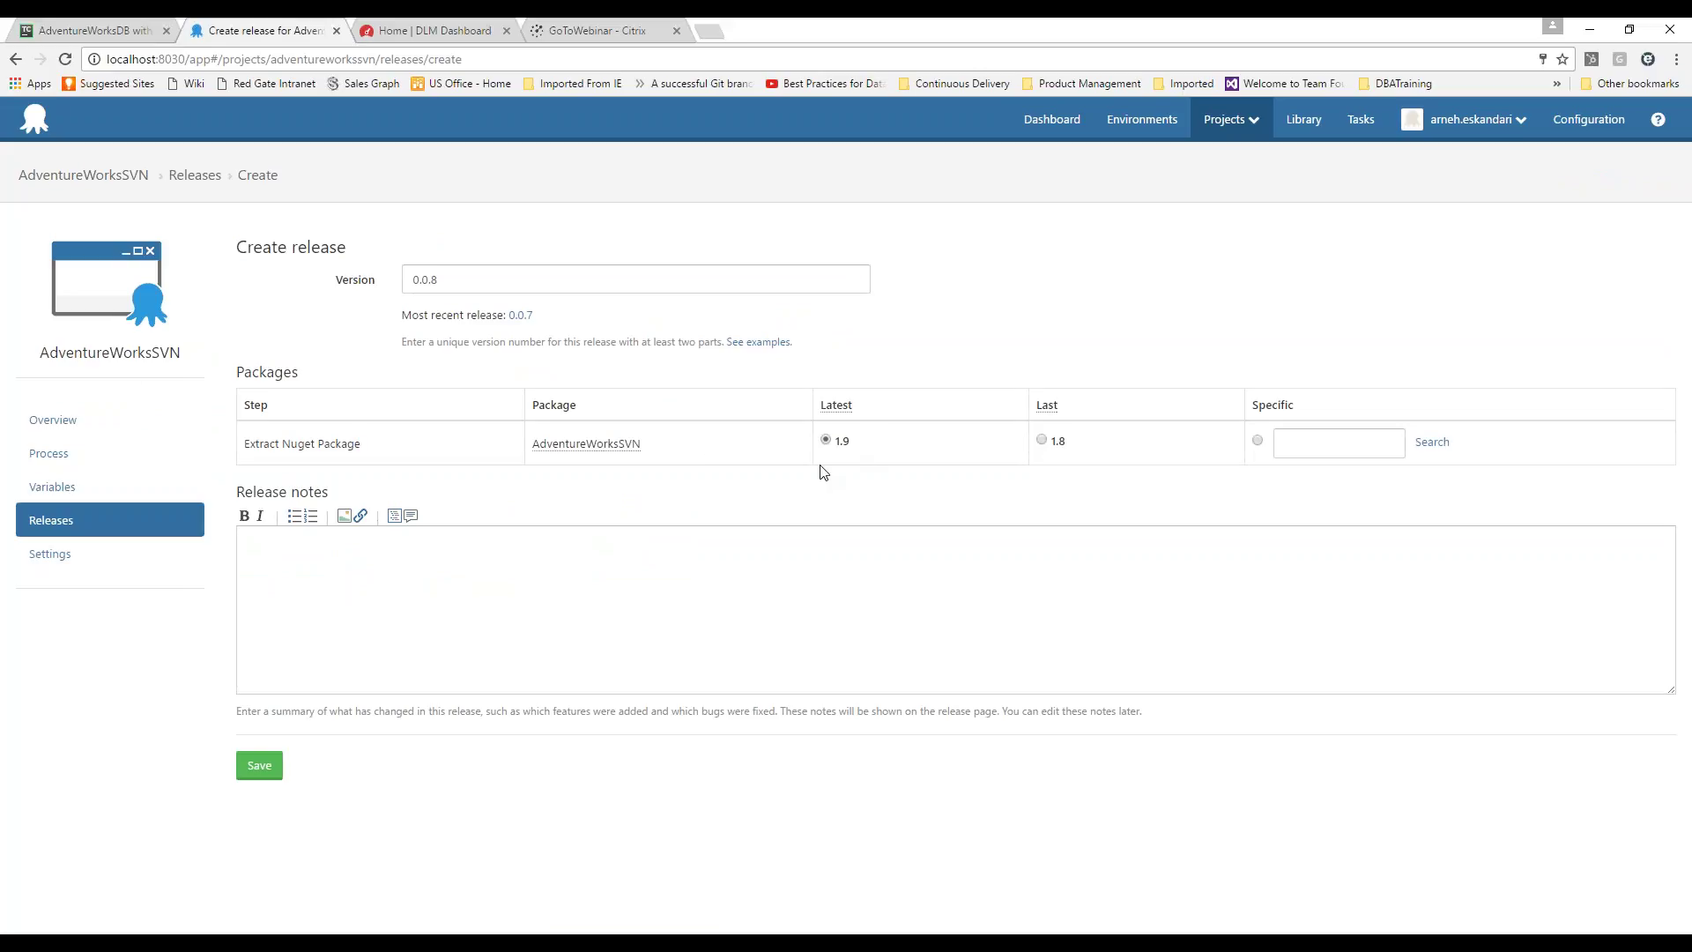
{"action": "left_click_drag", "start_coordinate": [853, 446], "coordinate": [828, 442]}
{"action": "left_click", "coordinate": [265, 773]}
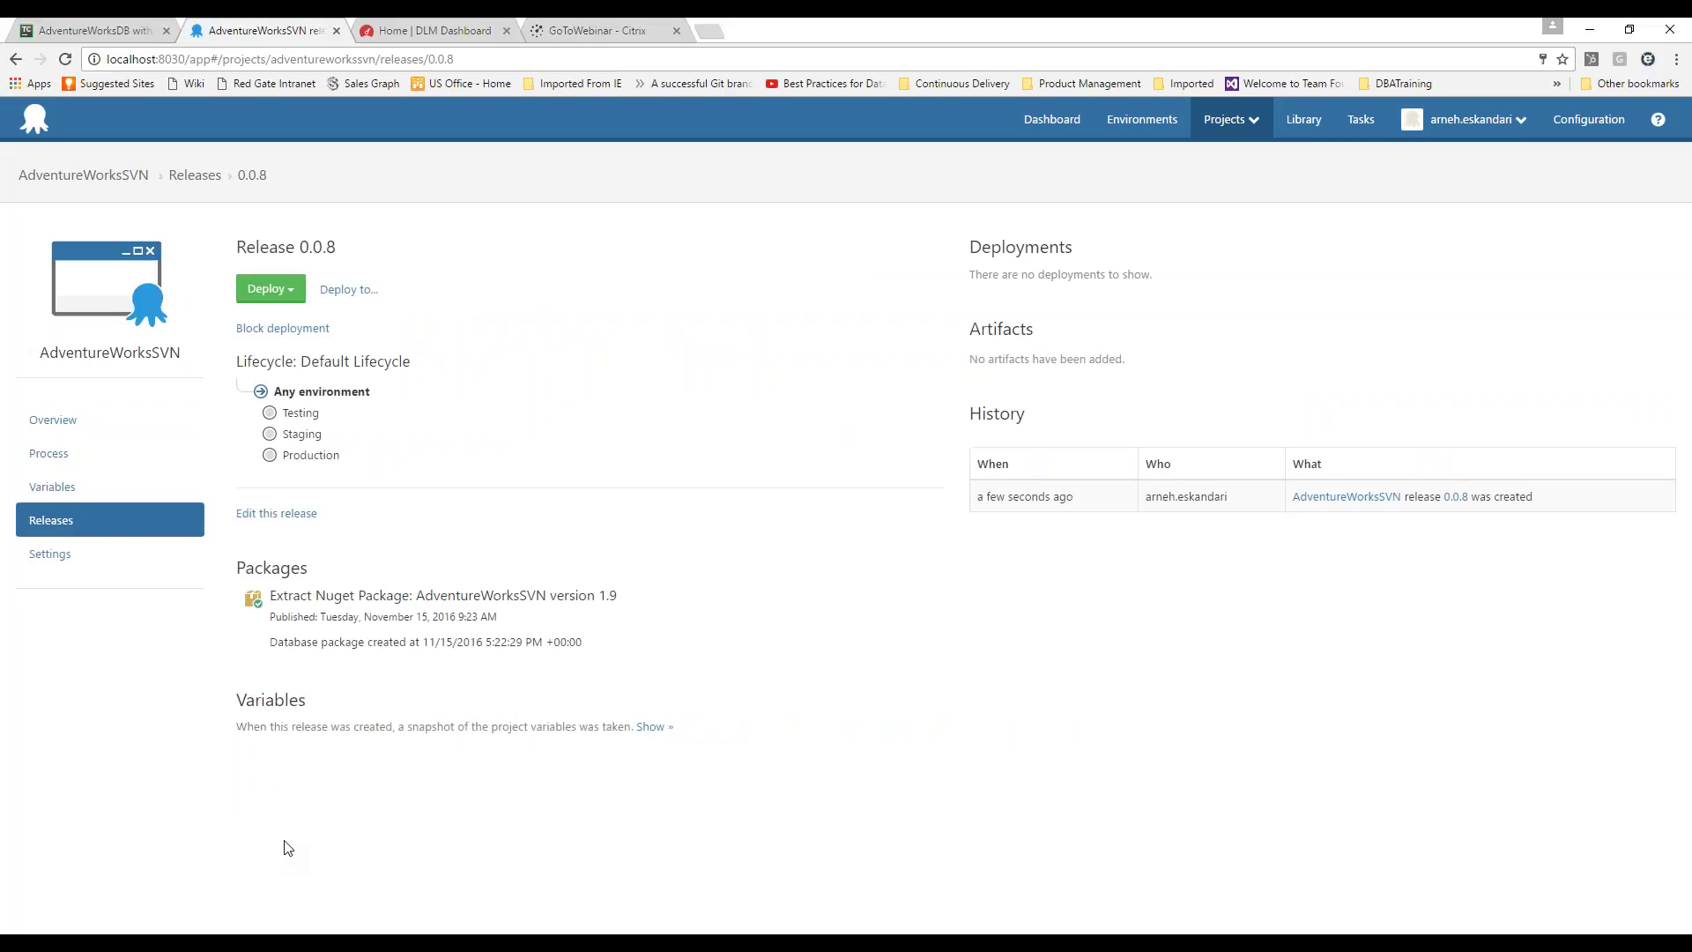
Step: Deploy release 0.0.8 to the Testing environment
{"action": "left_click", "coordinate": [271, 289]}
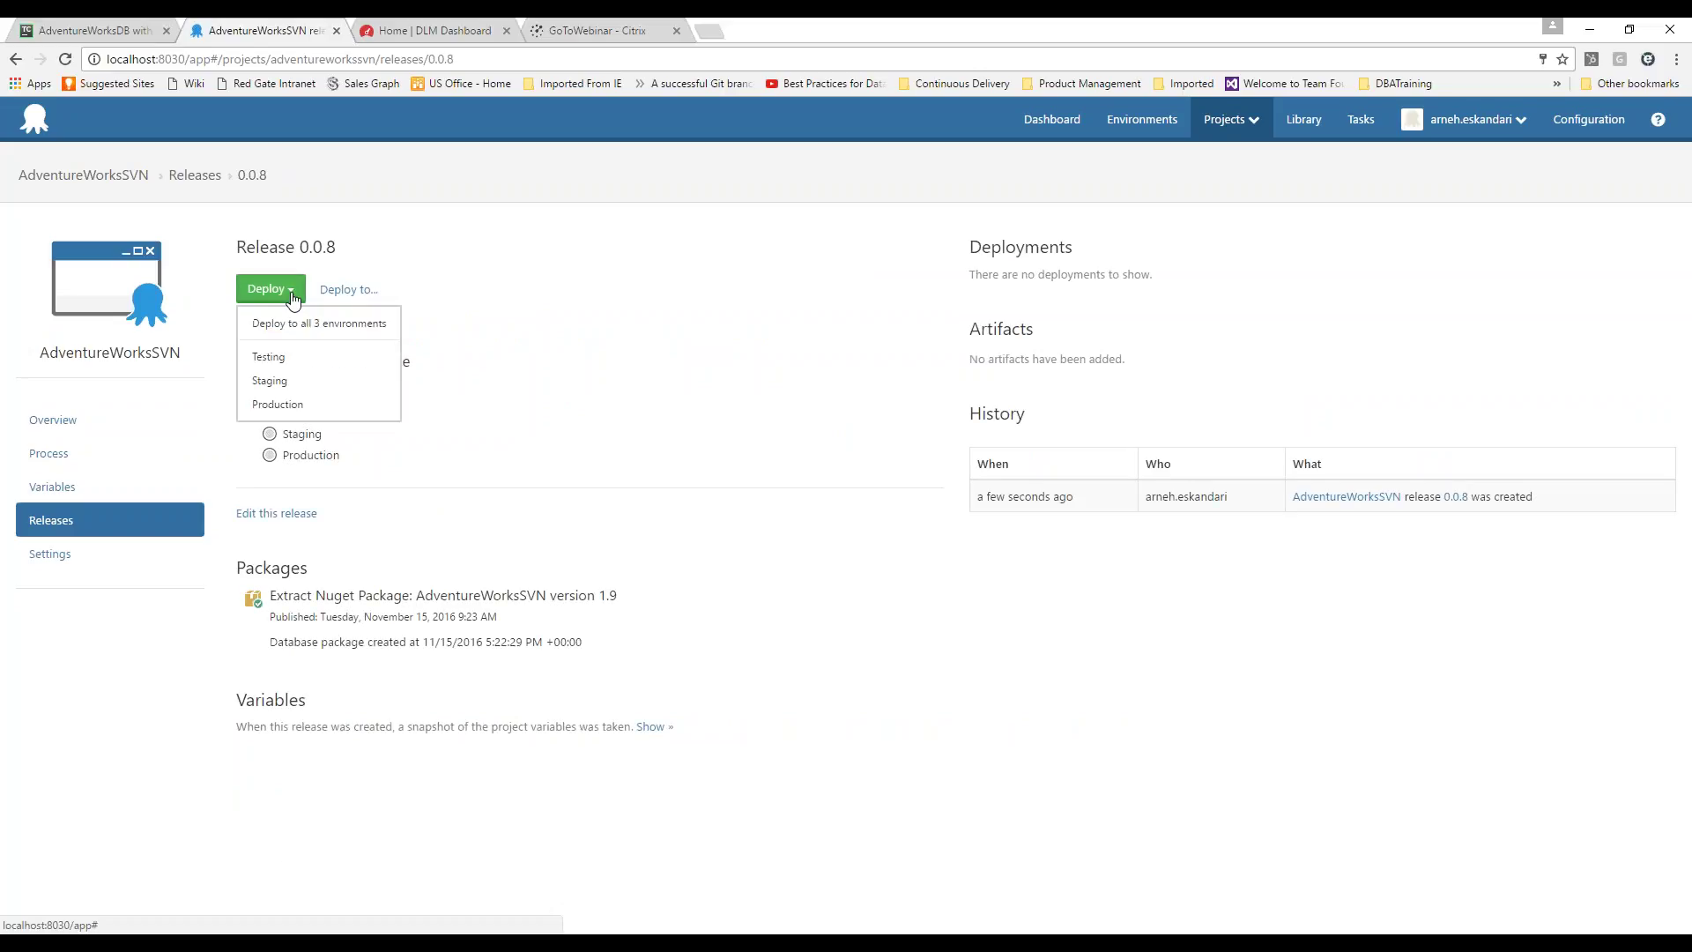
{"action": "left_click", "coordinate": [280, 358]}
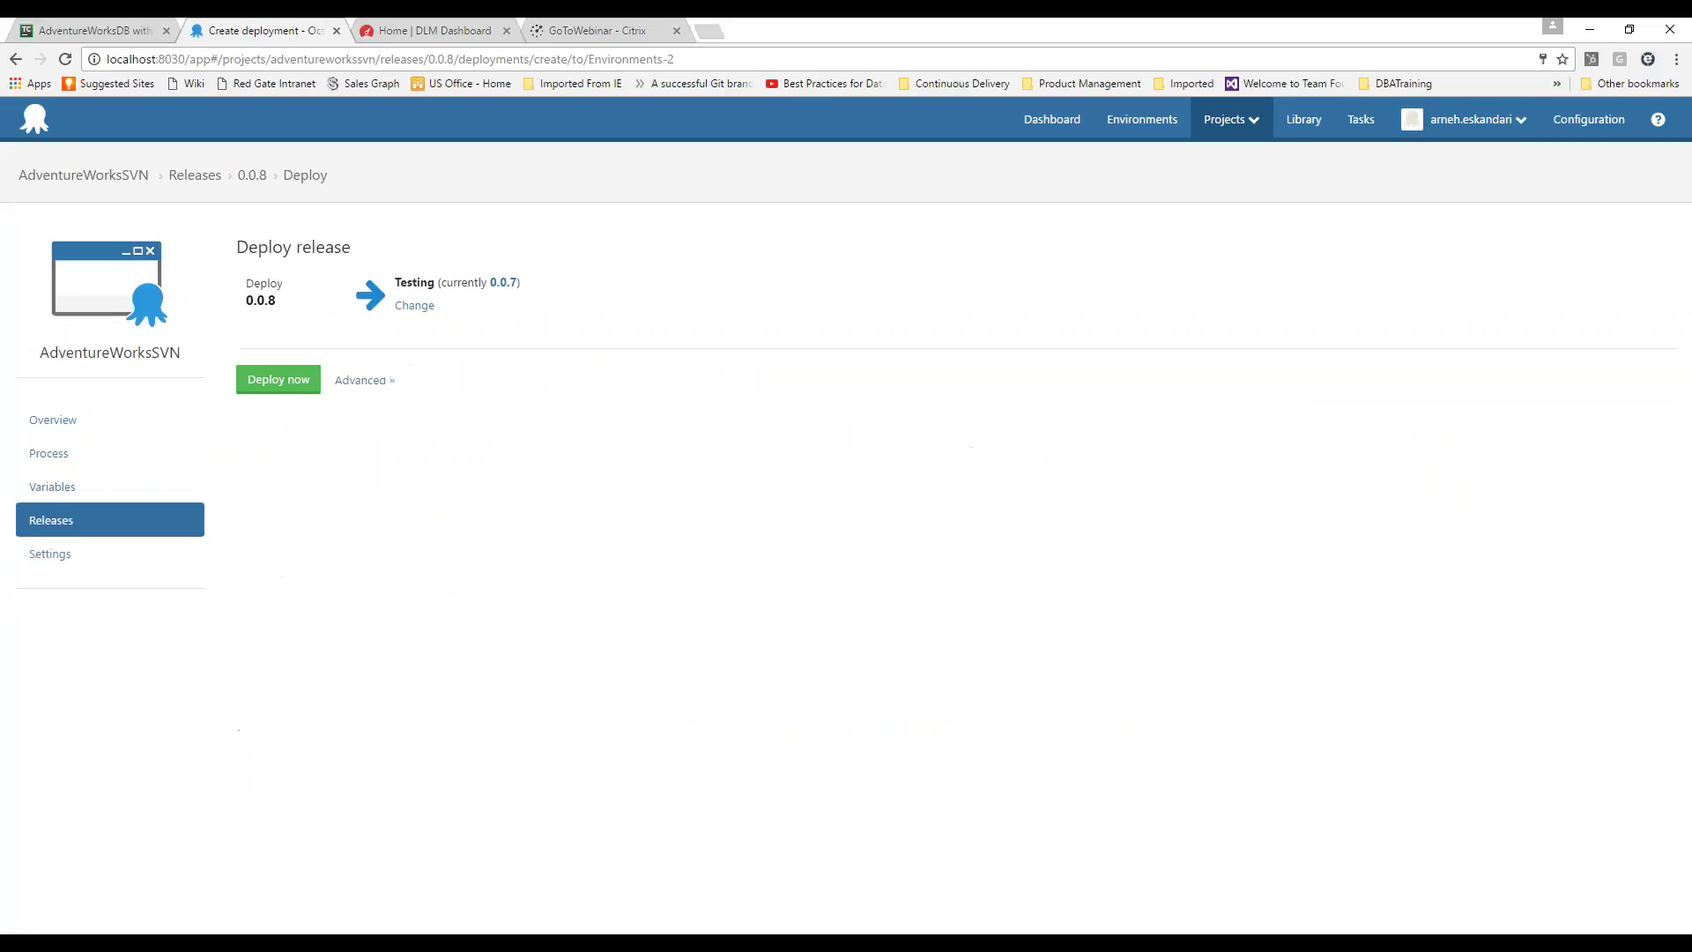
{"action": "left_click", "coordinate": [278, 380]}
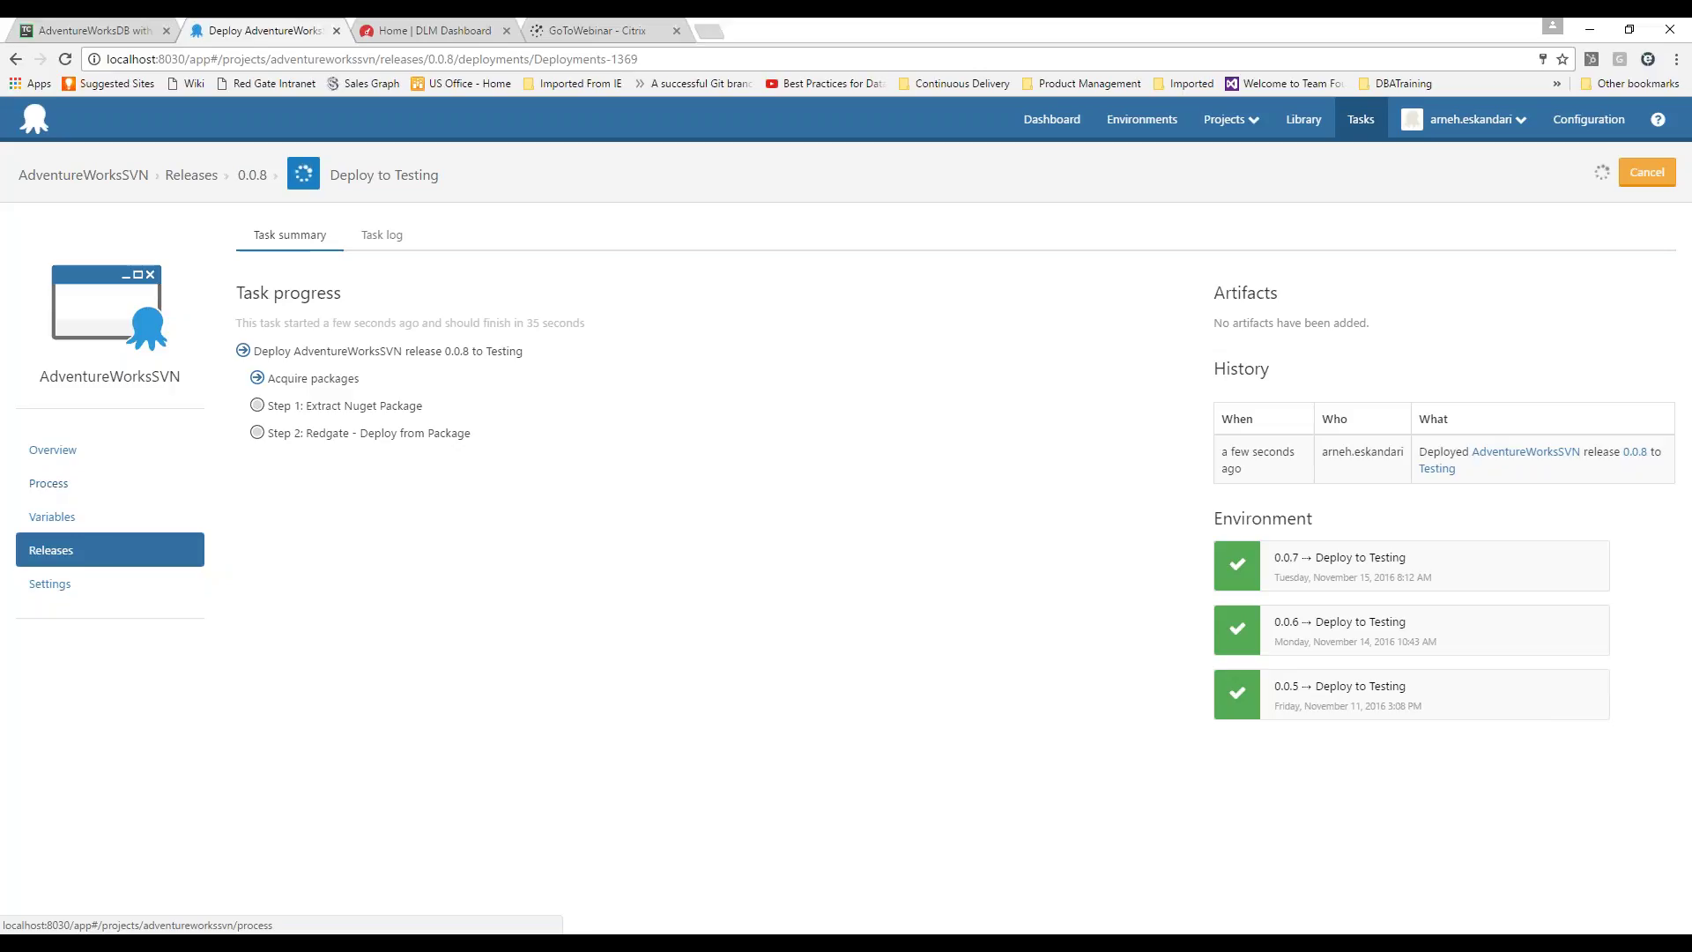
Step: Review the AdventureWorksSVN deployment process, checking which environments each step runs in and the manual intervention step
{"action": "left_click", "coordinate": [47, 485]}
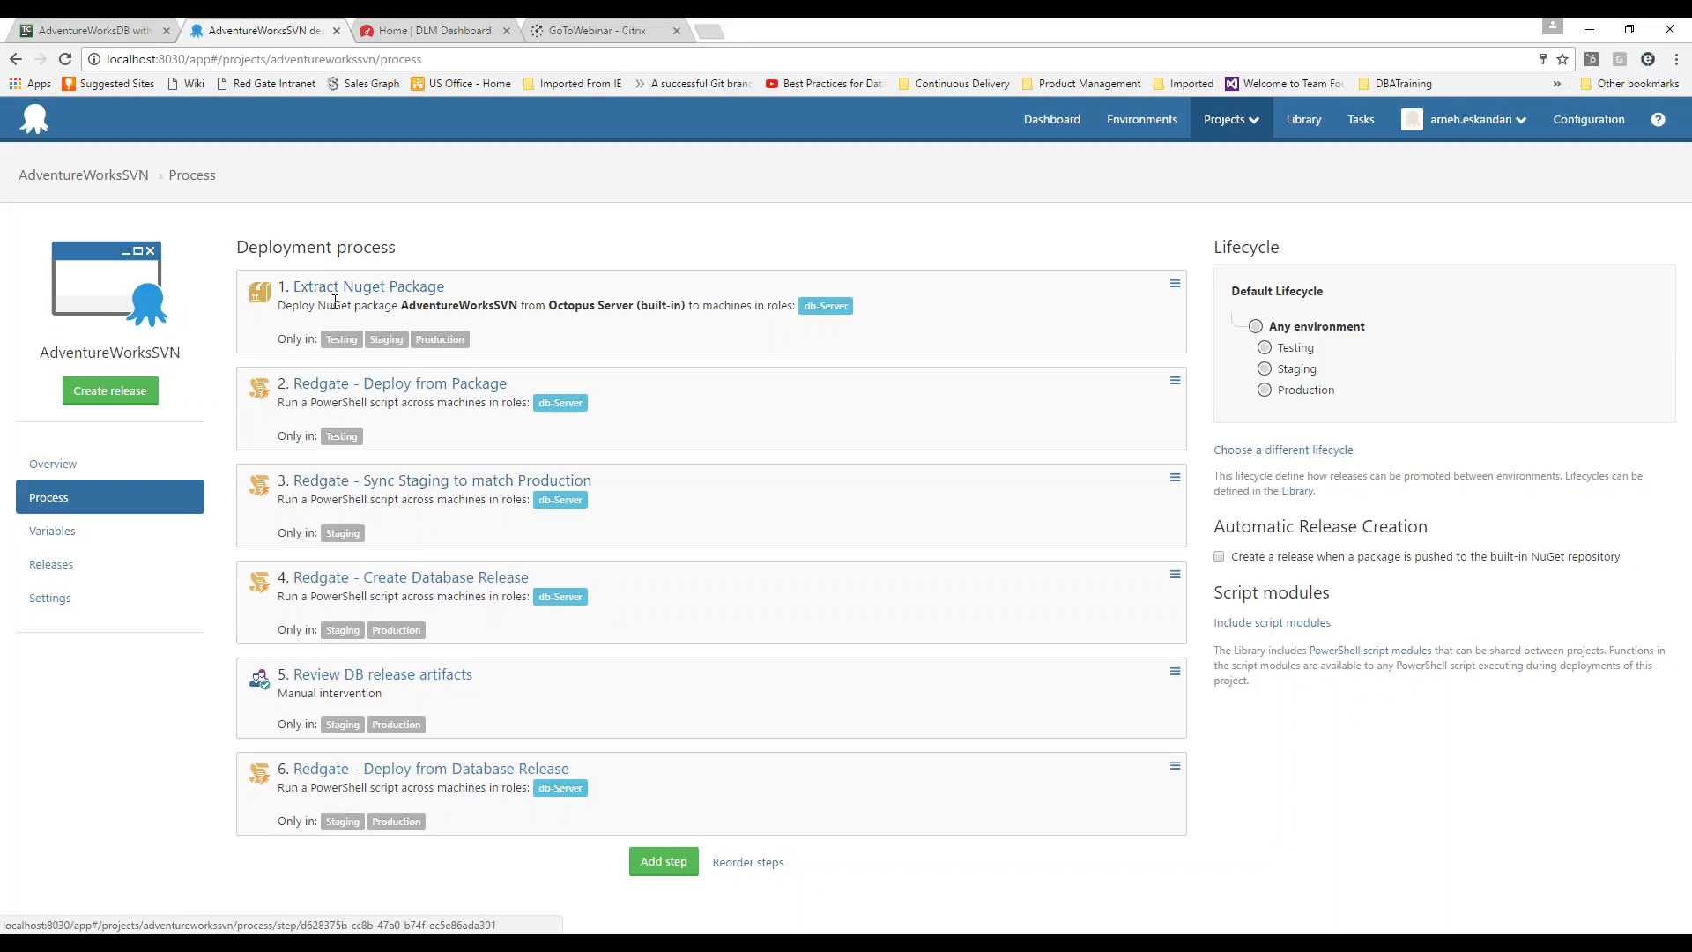
{"action": "left_click_drag", "start_coordinate": [368, 445], "coordinate": [316, 443]}
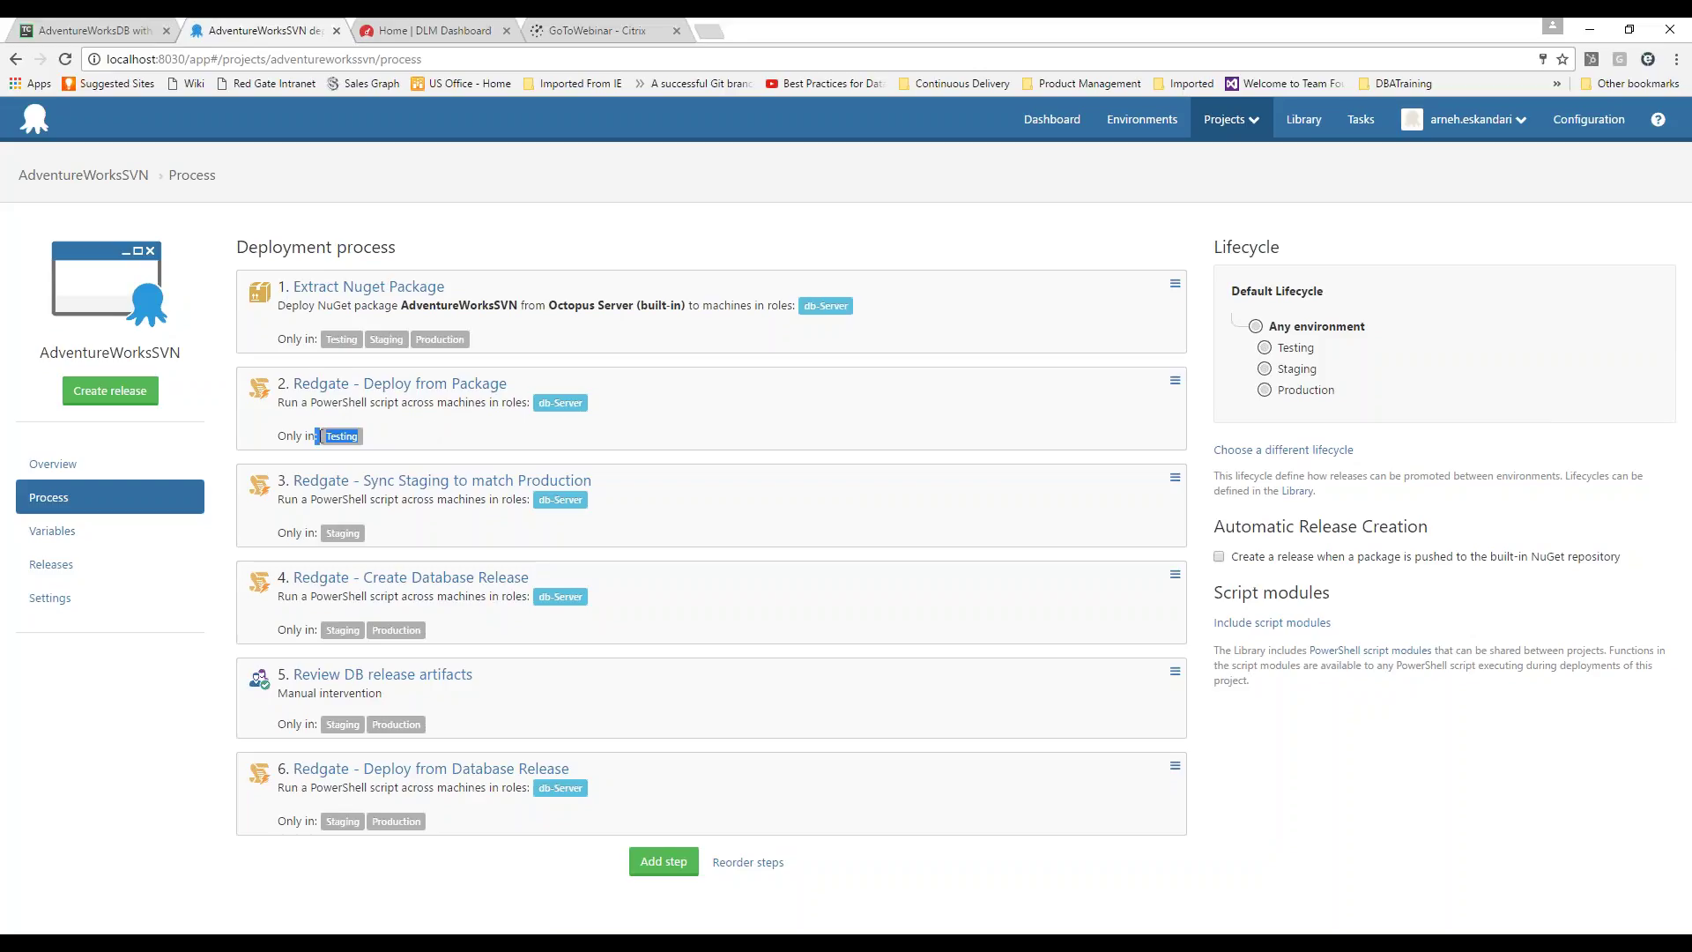
{"action": "left_click_drag", "start_coordinate": [362, 534], "coordinate": [327, 537]}
{"action": "left_click_drag", "start_coordinate": [341, 629], "coordinate": [425, 632]}
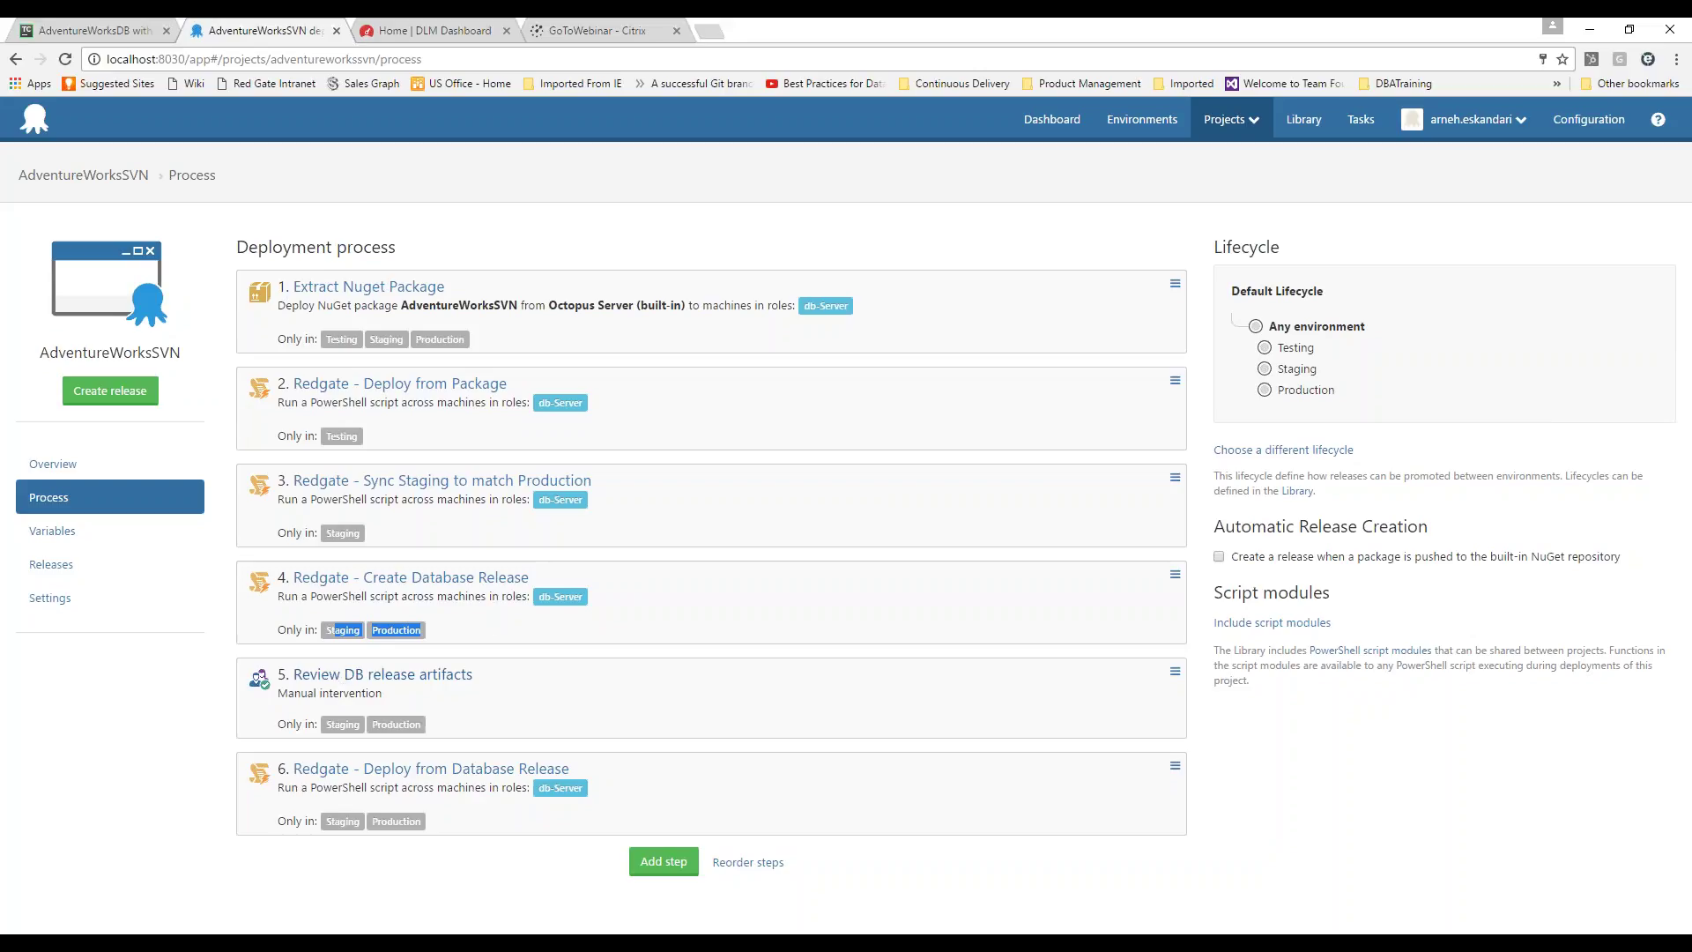
{"action": "mouse_move", "coordinate": [279, 693]}
{"action": "left_mouse_down"}
{"action": "mouse_move", "coordinate": [298, 725]}
{"action": "mouse_move", "coordinate": [285, 710]}
{"action": "left_mouse_up"}
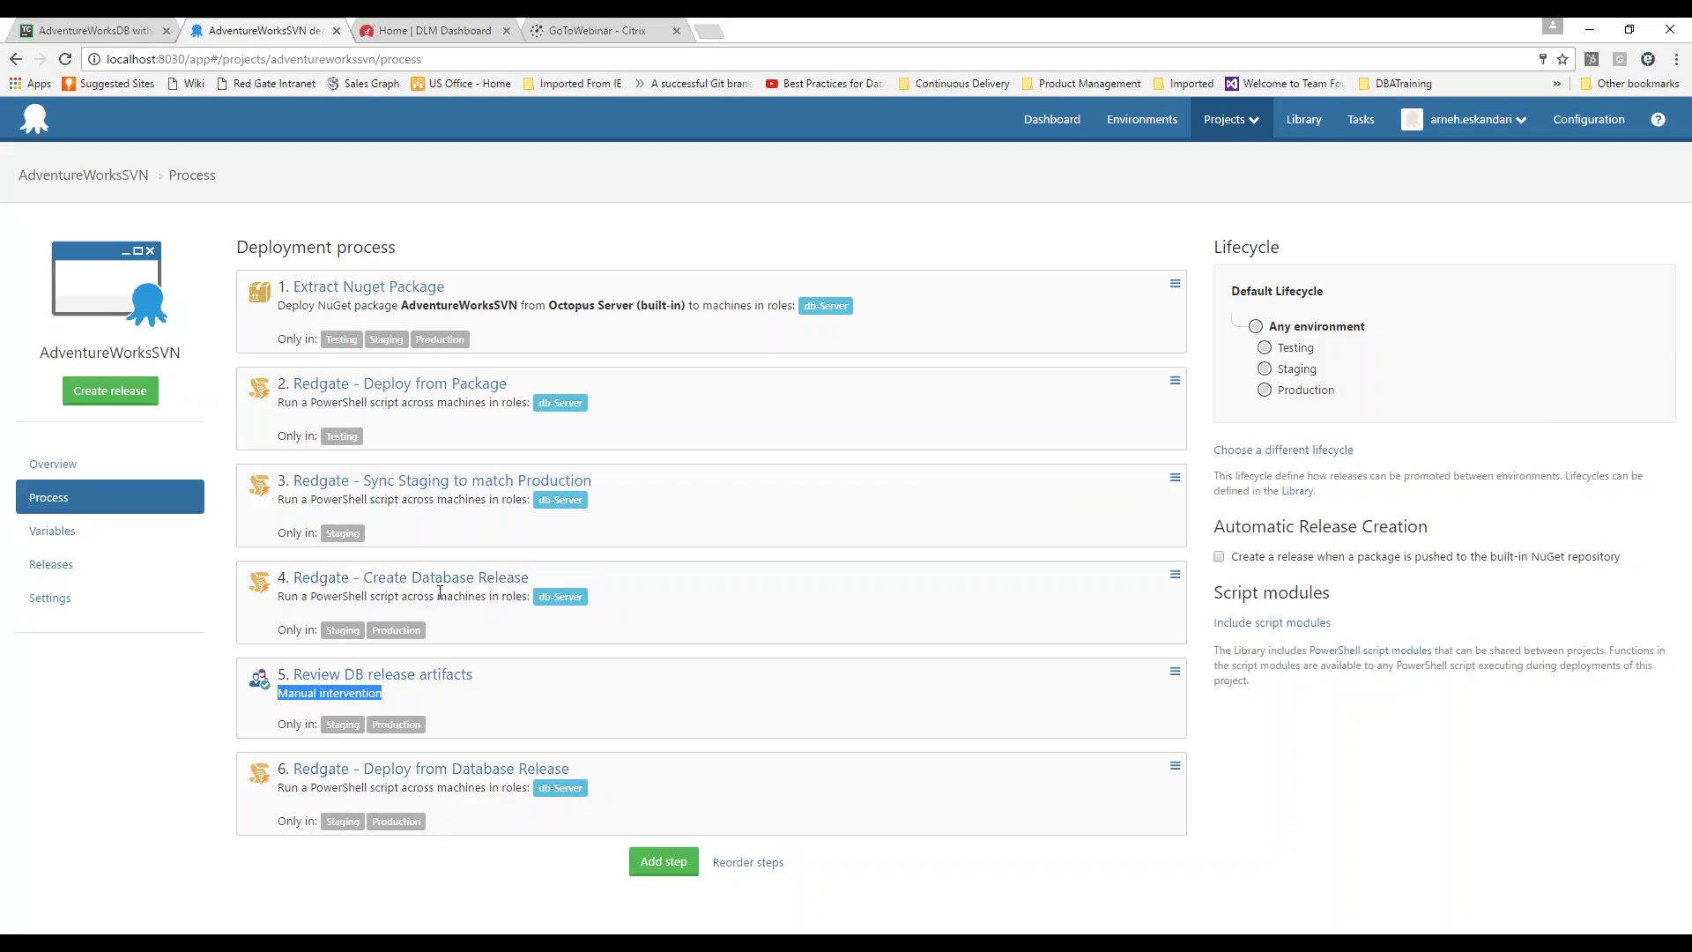
Step: Look through the settings of the Redgate - Create Database Release step, and return to the dashboard to check the project's deployments
{"action": "left_click", "coordinate": [377, 580]}
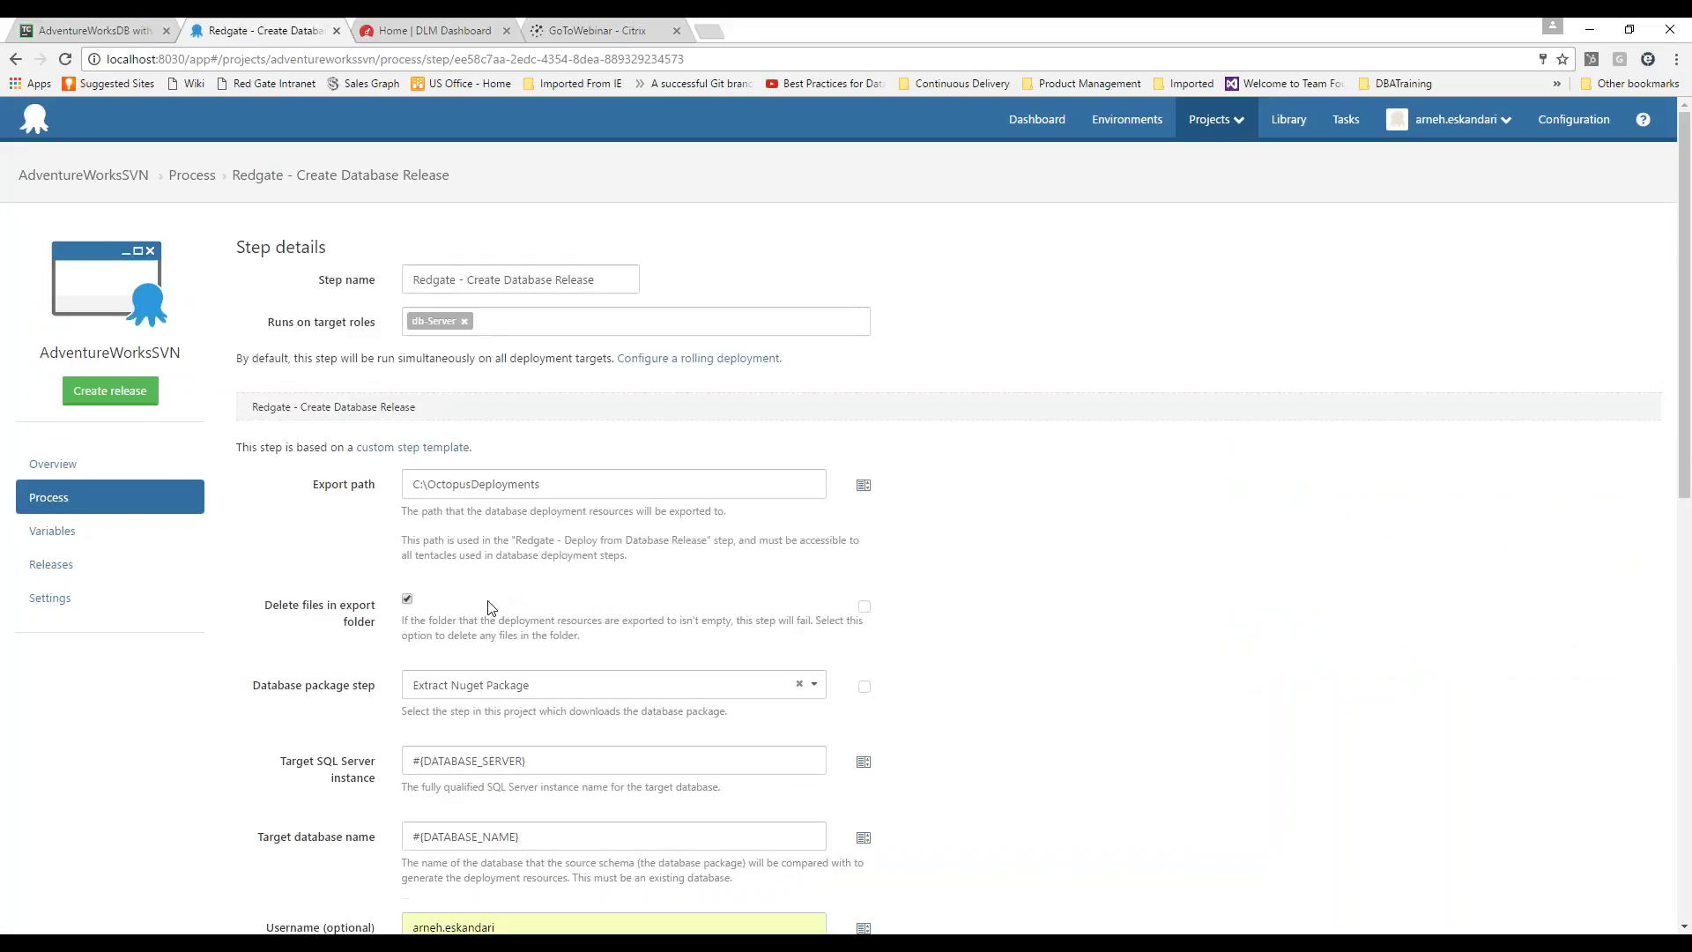
{"action": "scroll", "coordinate": [482, 543], "scroll_direction": "down", "scroll_amount": 2}
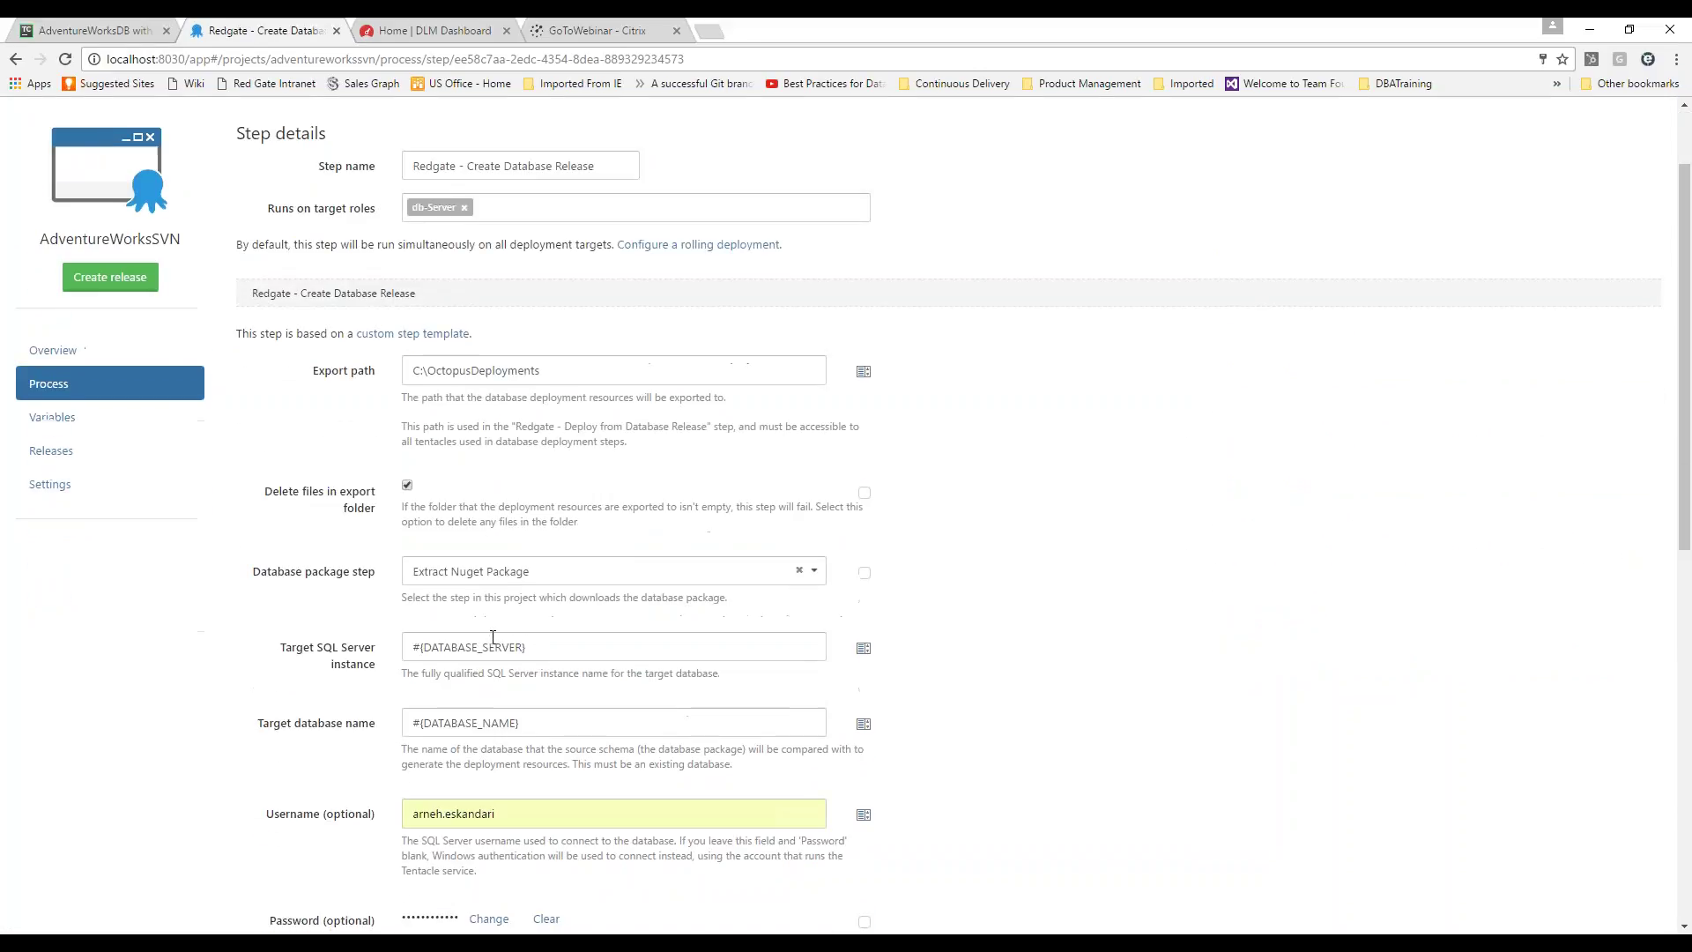
{"action": "scroll", "coordinate": [524, 731], "scroll_direction": "down", "scroll_amount": 2}
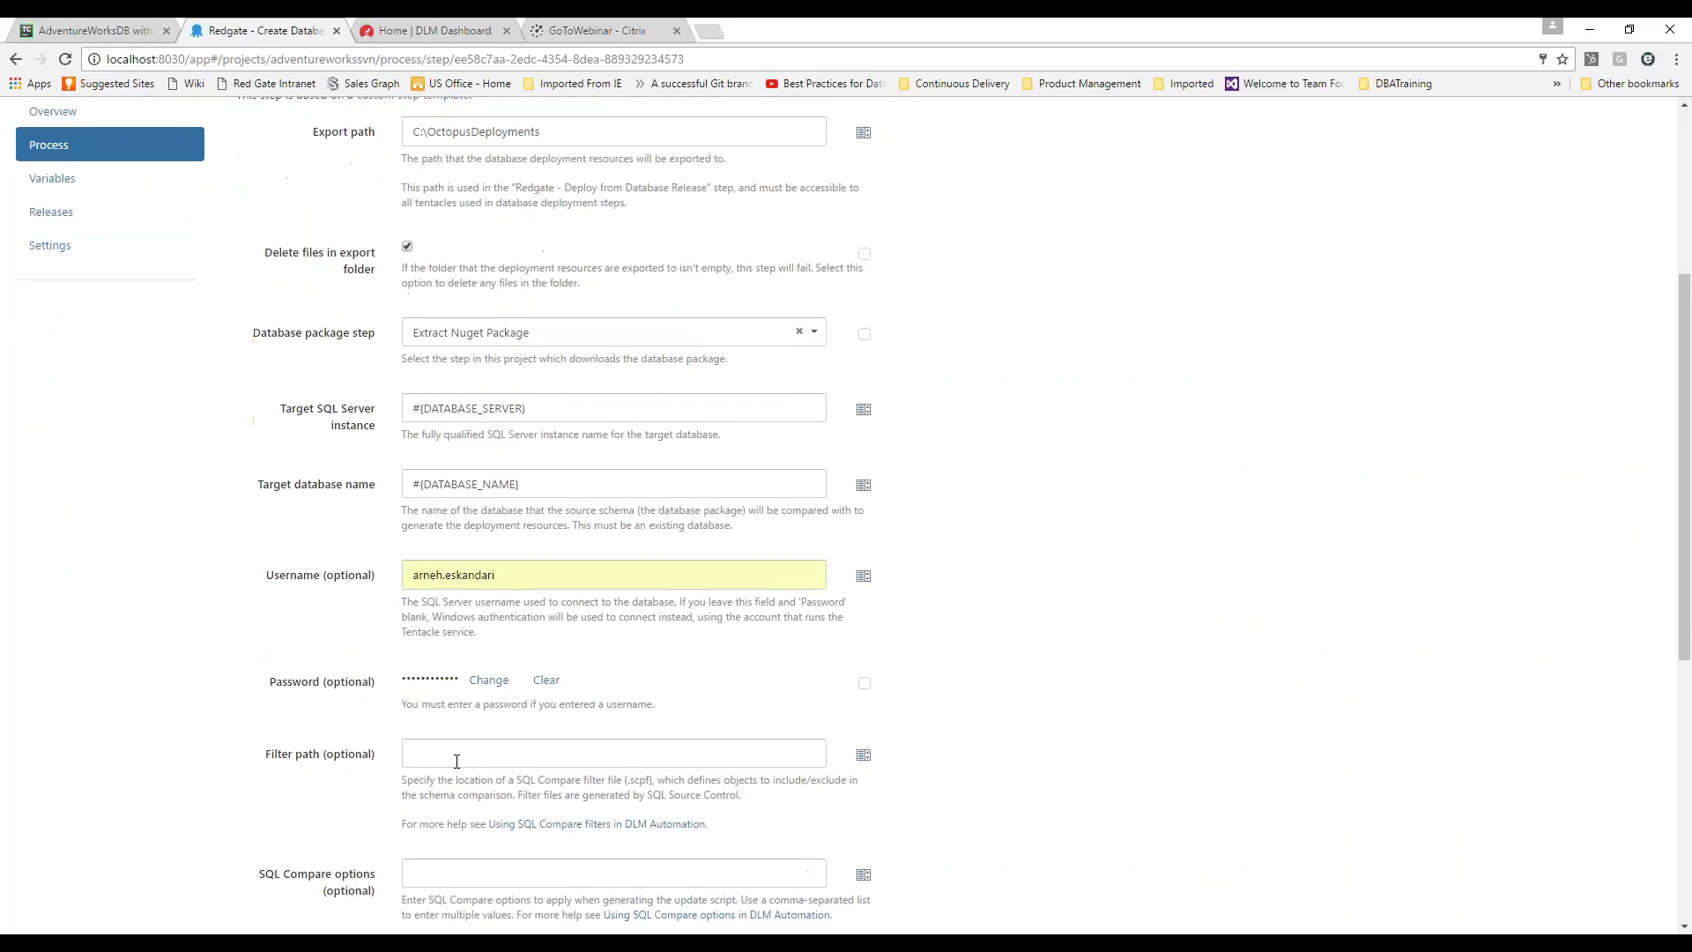
{"action": "scroll", "coordinate": [461, 756], "scroll_direction": "up", "scroll_amount": 4}
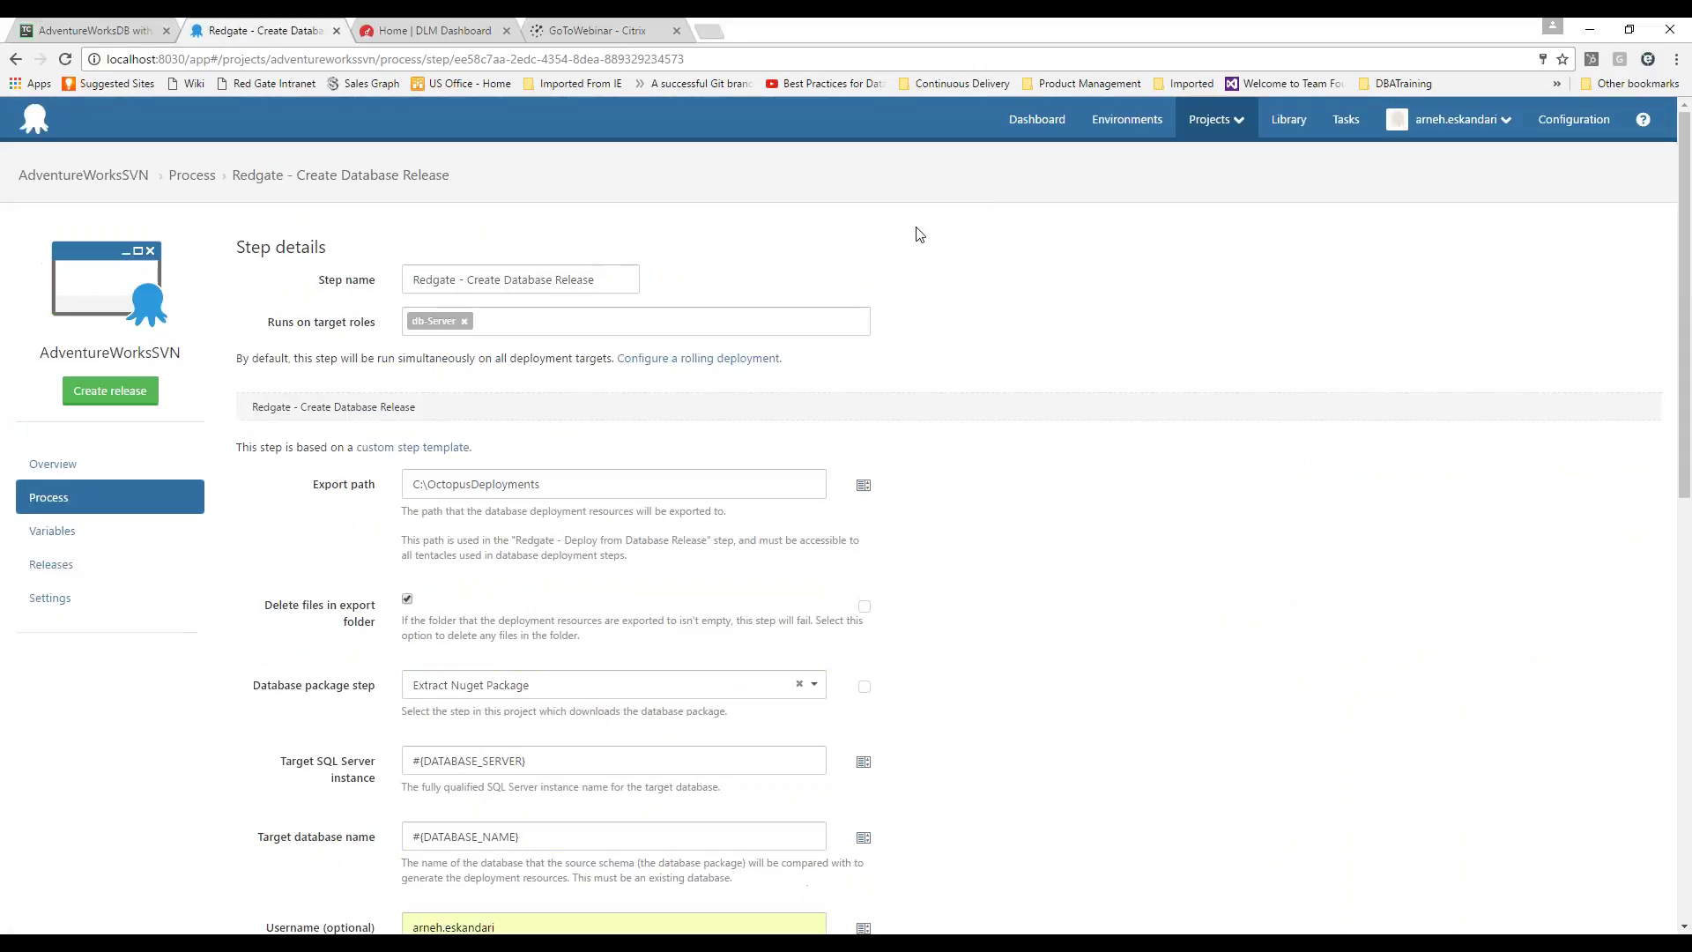
{"action": "left_click", "coordinate": [1021, 128]}
{"action": "mouse_move", "coordinate": [212, 578]}
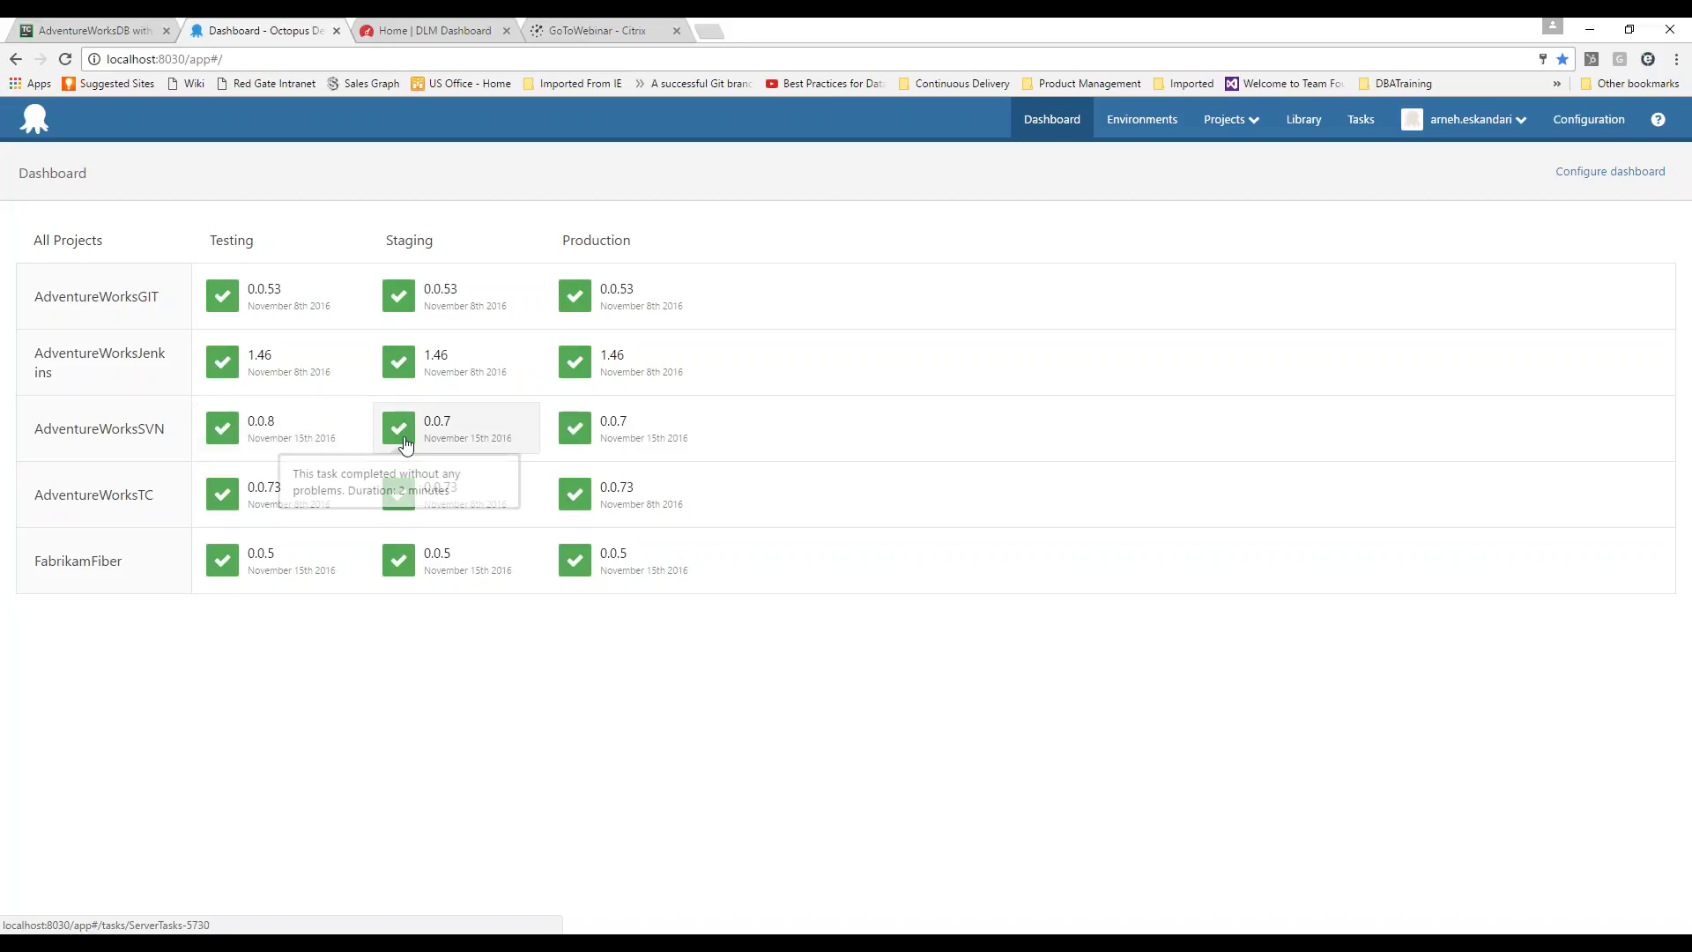
Step: Switch to DLM Dashboard and open the drift review for the SVN_AdventureWorks_Testing database
{"action": "left_click", "coordinate": [443, 32]}
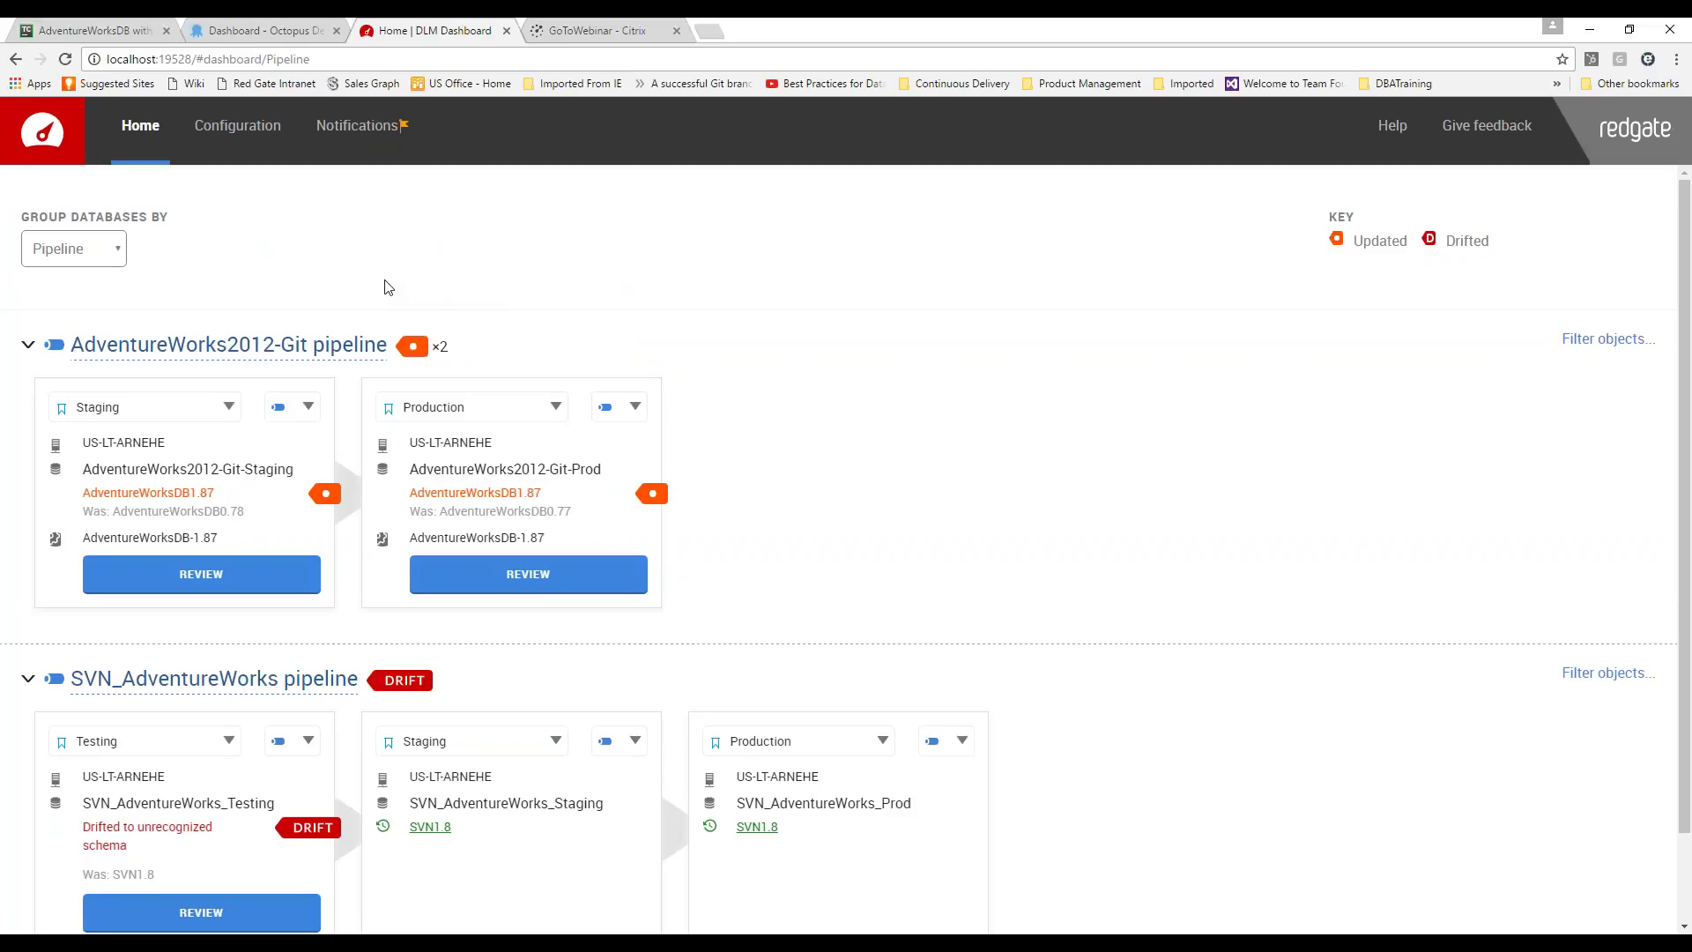
{"action": "scroll", "coordinate": [416, 273], "scroll_direction": "down", "scroll_amount": 2}
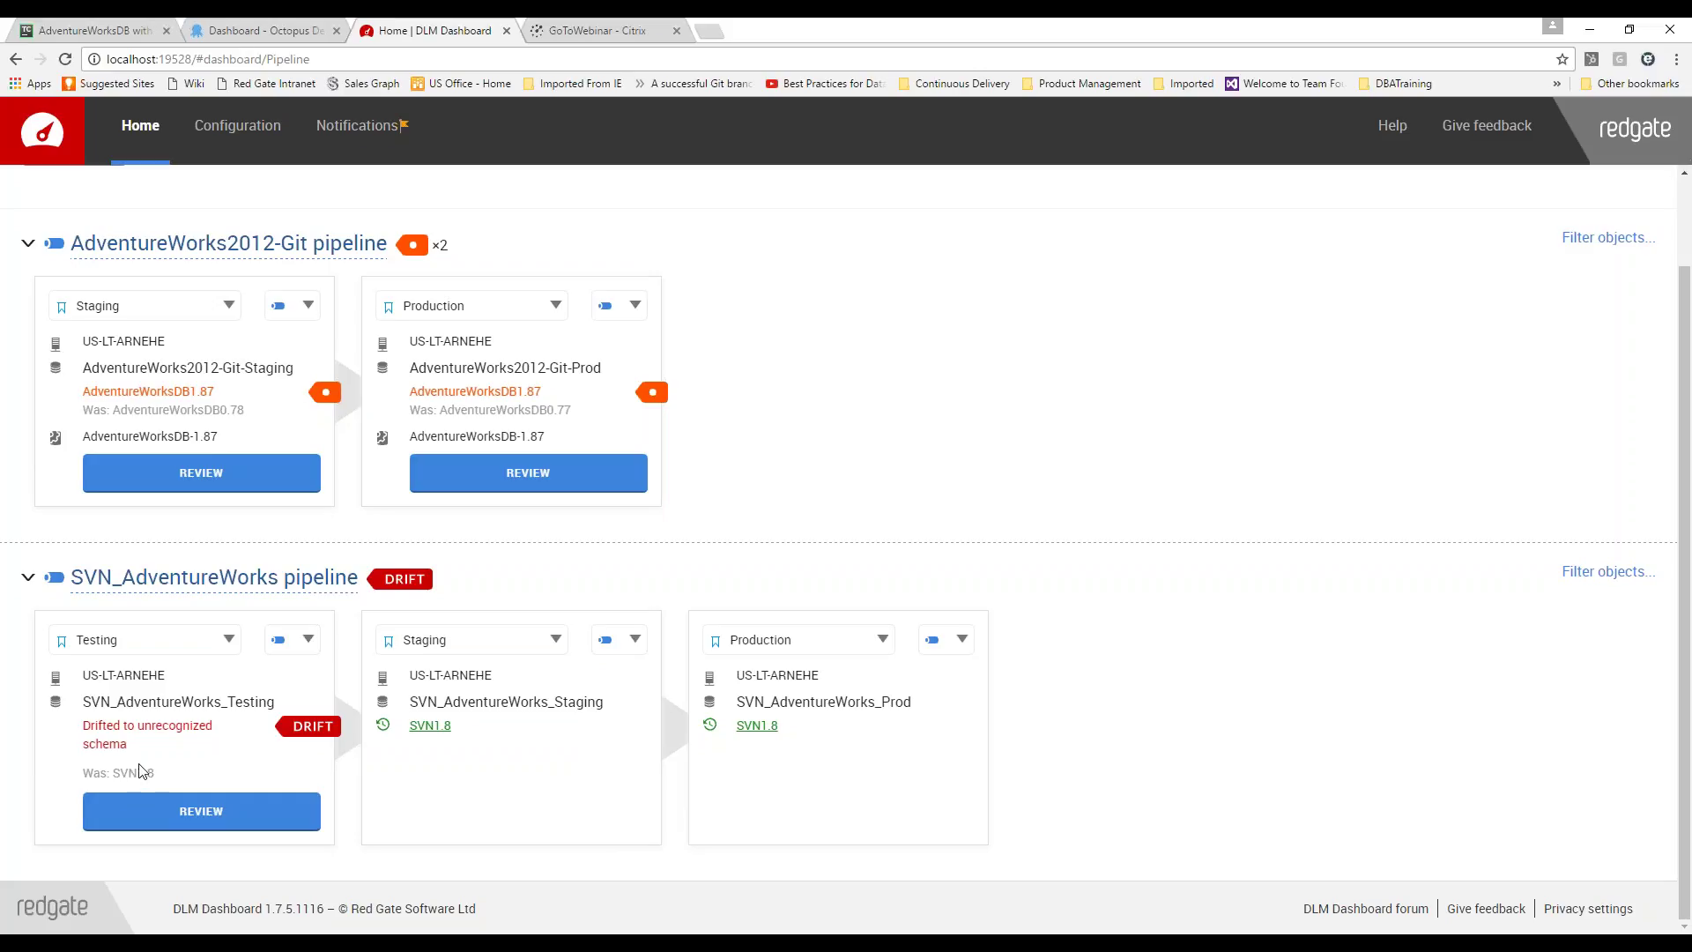
{"action": "left_click", "coordinate": [207, 818]}
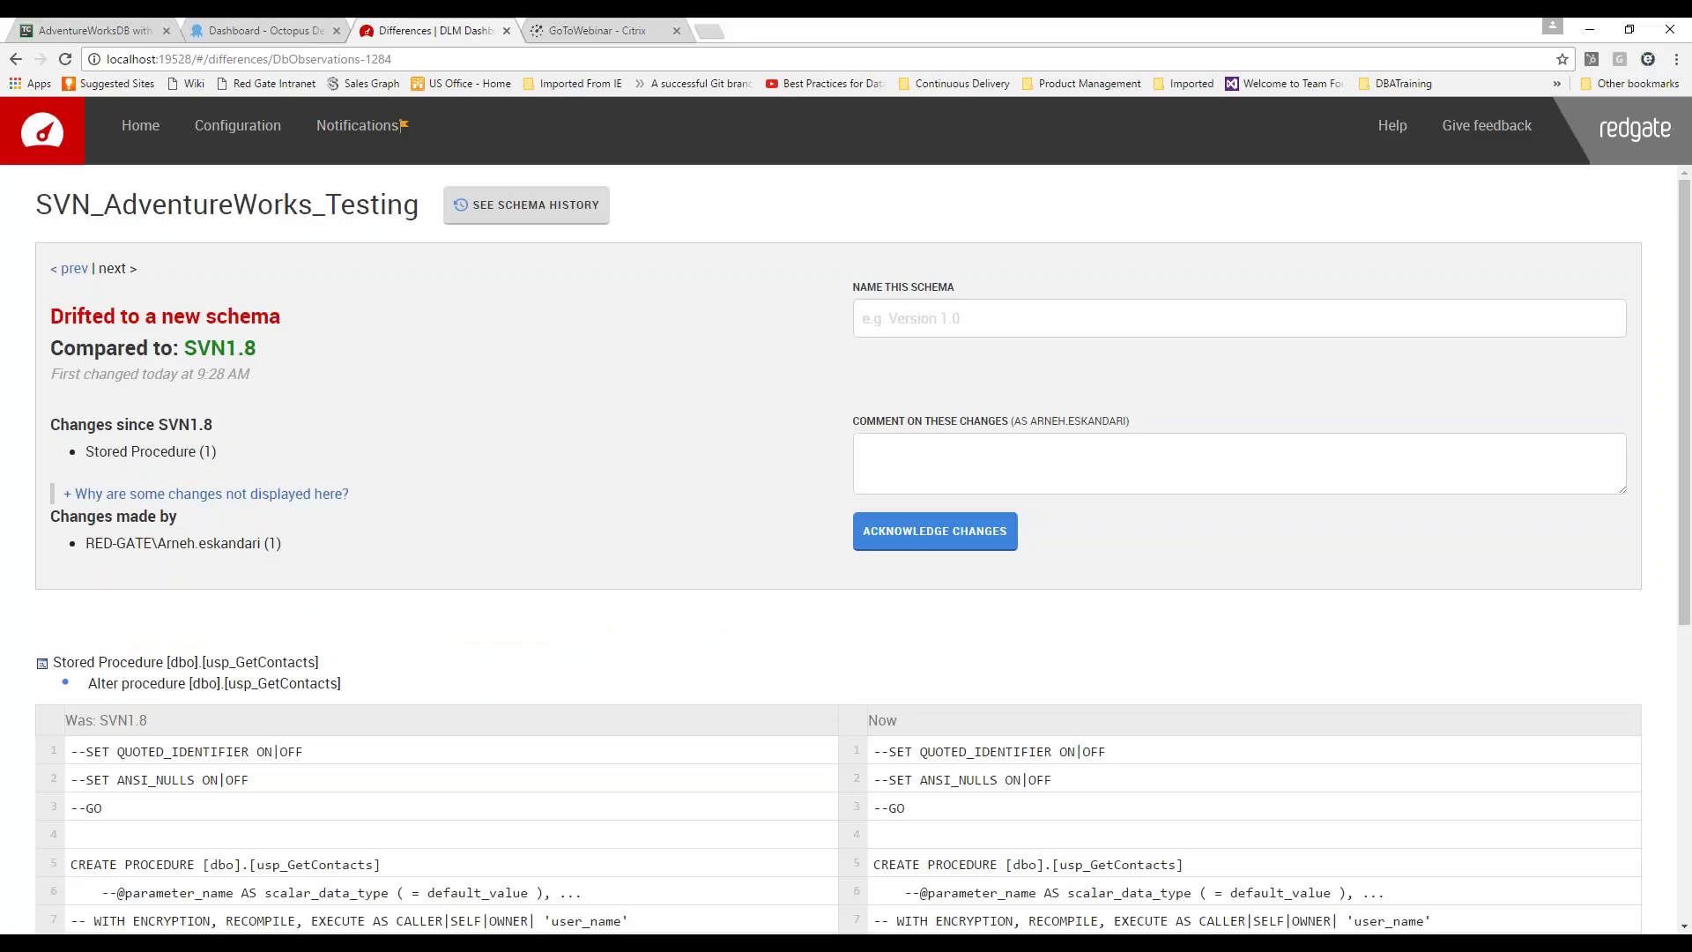
Step: Examine the changes to the usp_GetContacts stored procedure, including the added columns and the tool listed under SQL executions
{"action": "left_click_drag", "start_coordinate": [93, 451], "coordinate": [231, 455]}
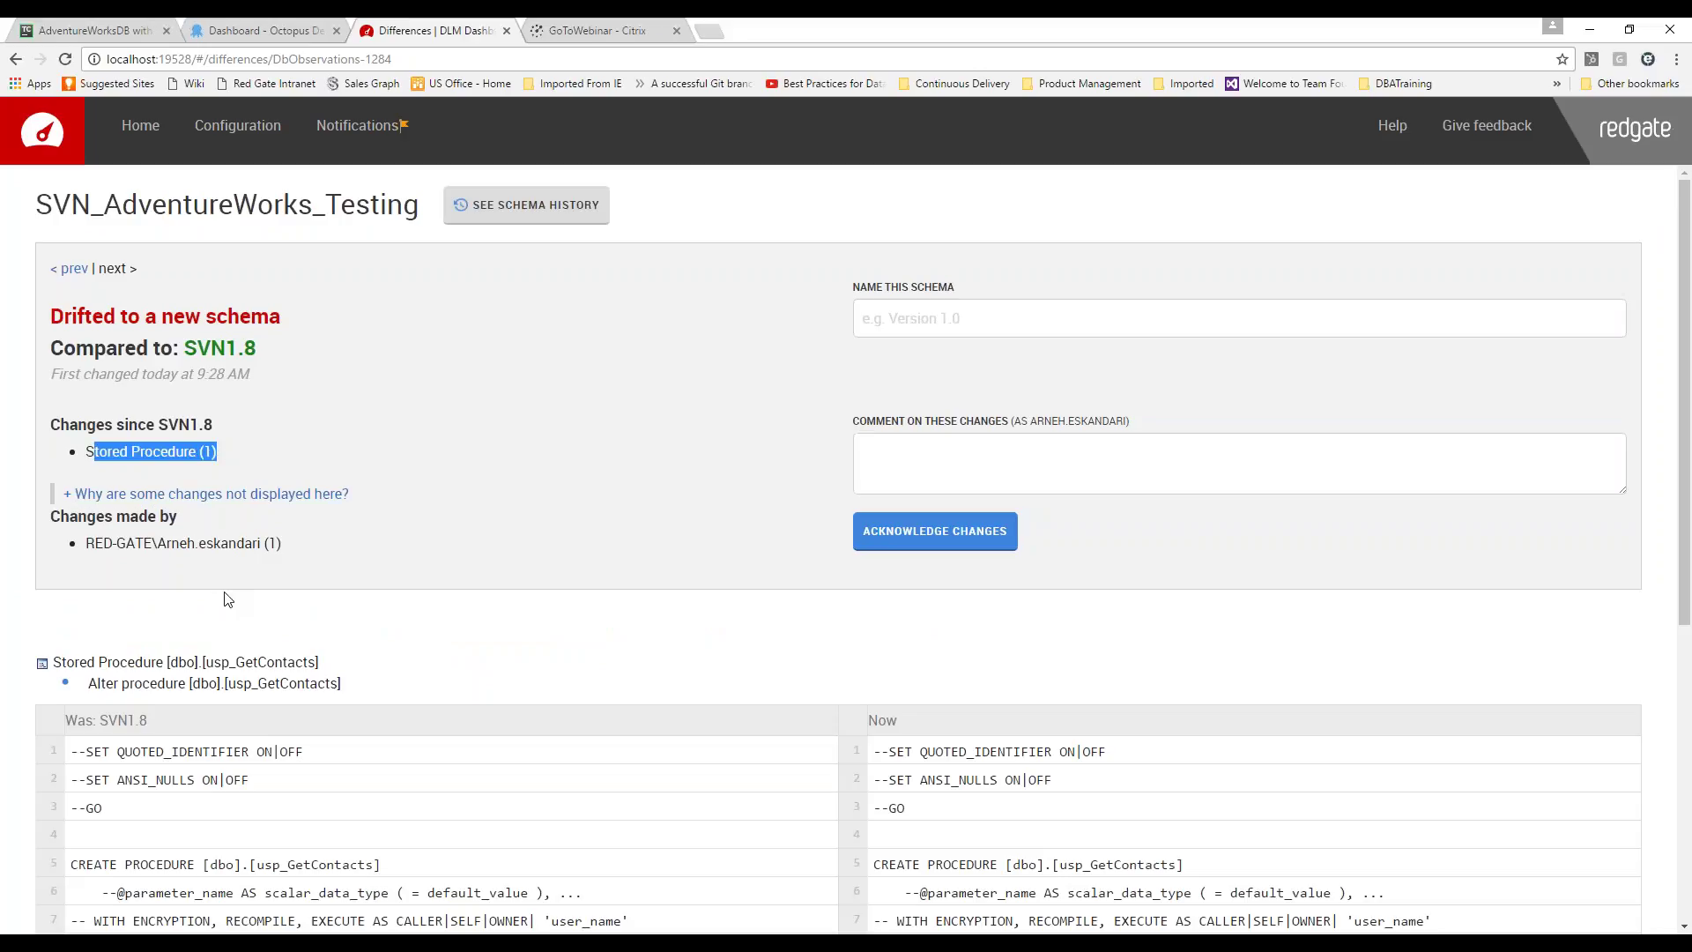
{"action": "scroll", "coordinate": [227, 599], "scroll_direction": "down", "scroll_amount": 2}
{"action": "left_click_drag", "start_coordinate": [116, 367], "coordinate": [258, 367]}
{"action": "scroll", "coordinate": [205, 542], "scroll_direction": "down", "scroll_amount": 3}
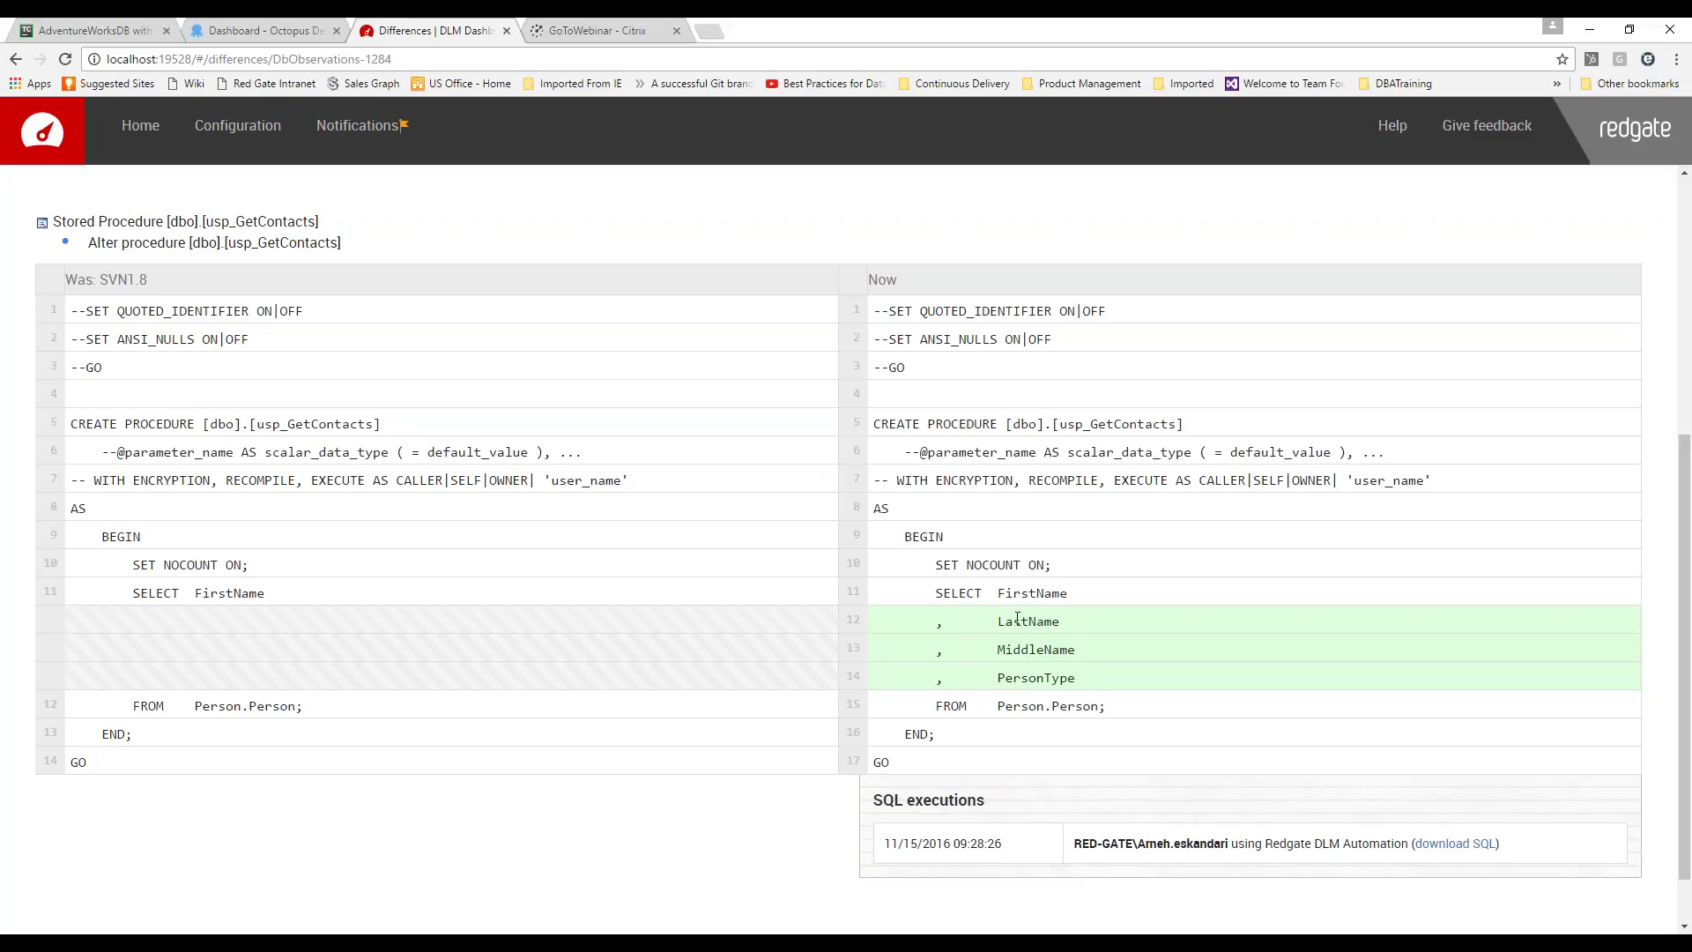
{"action": "left_click_drag", "start_coordinate": [1016, 622], "coordinate": [1077, 678]}
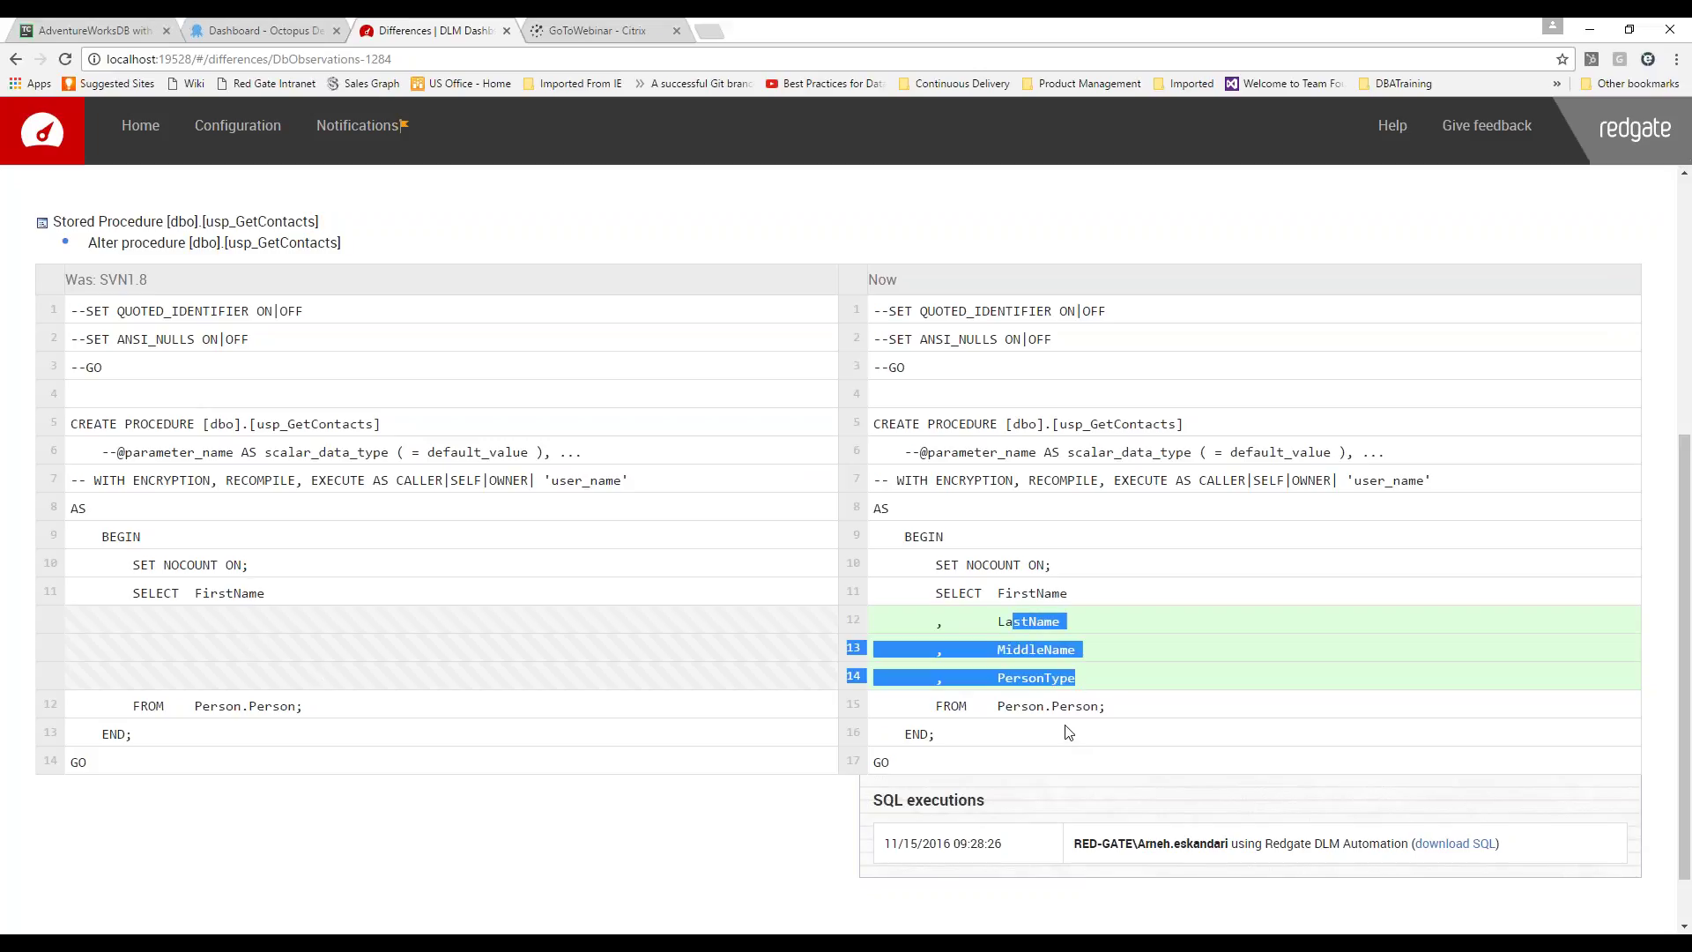
{"action": "scroll", "coordinate": [1069, 732], "scroll_direction": "down", "scroll_amount": 1}
{"action": "left_click_drag", "start_coordinate": [1232, 776], "coordinate": [1404, 781]}
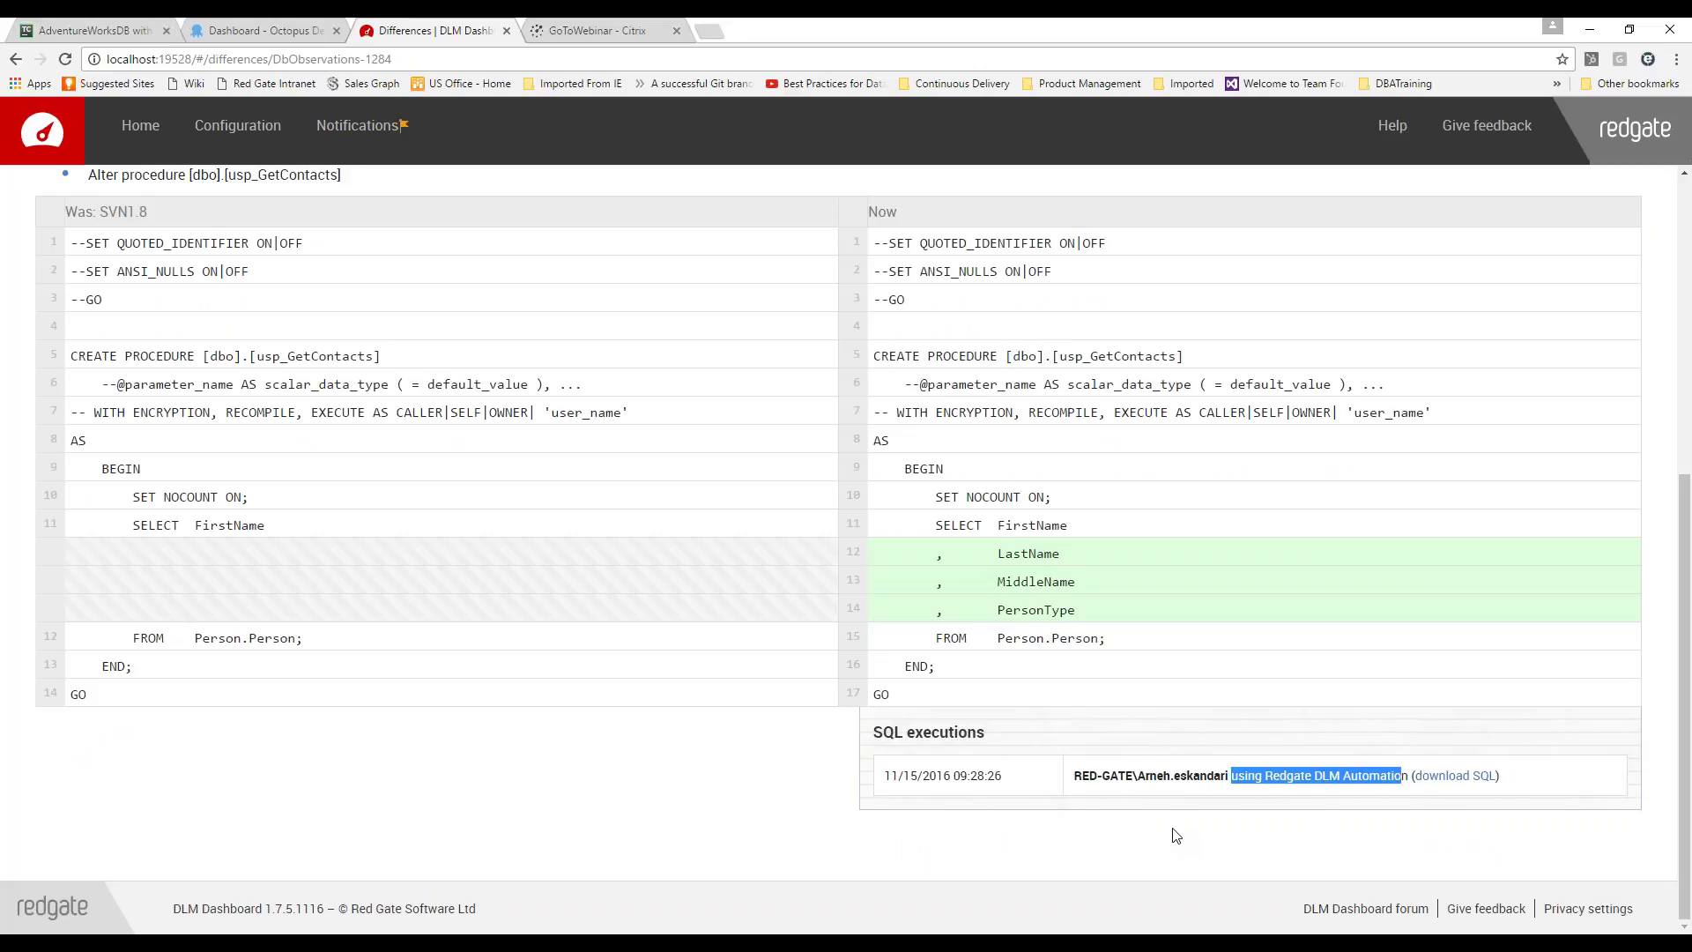
{"action": "scroll", "coordinate": [1134, 823], "scroll_direction": "up", "scroll_amount": 6}
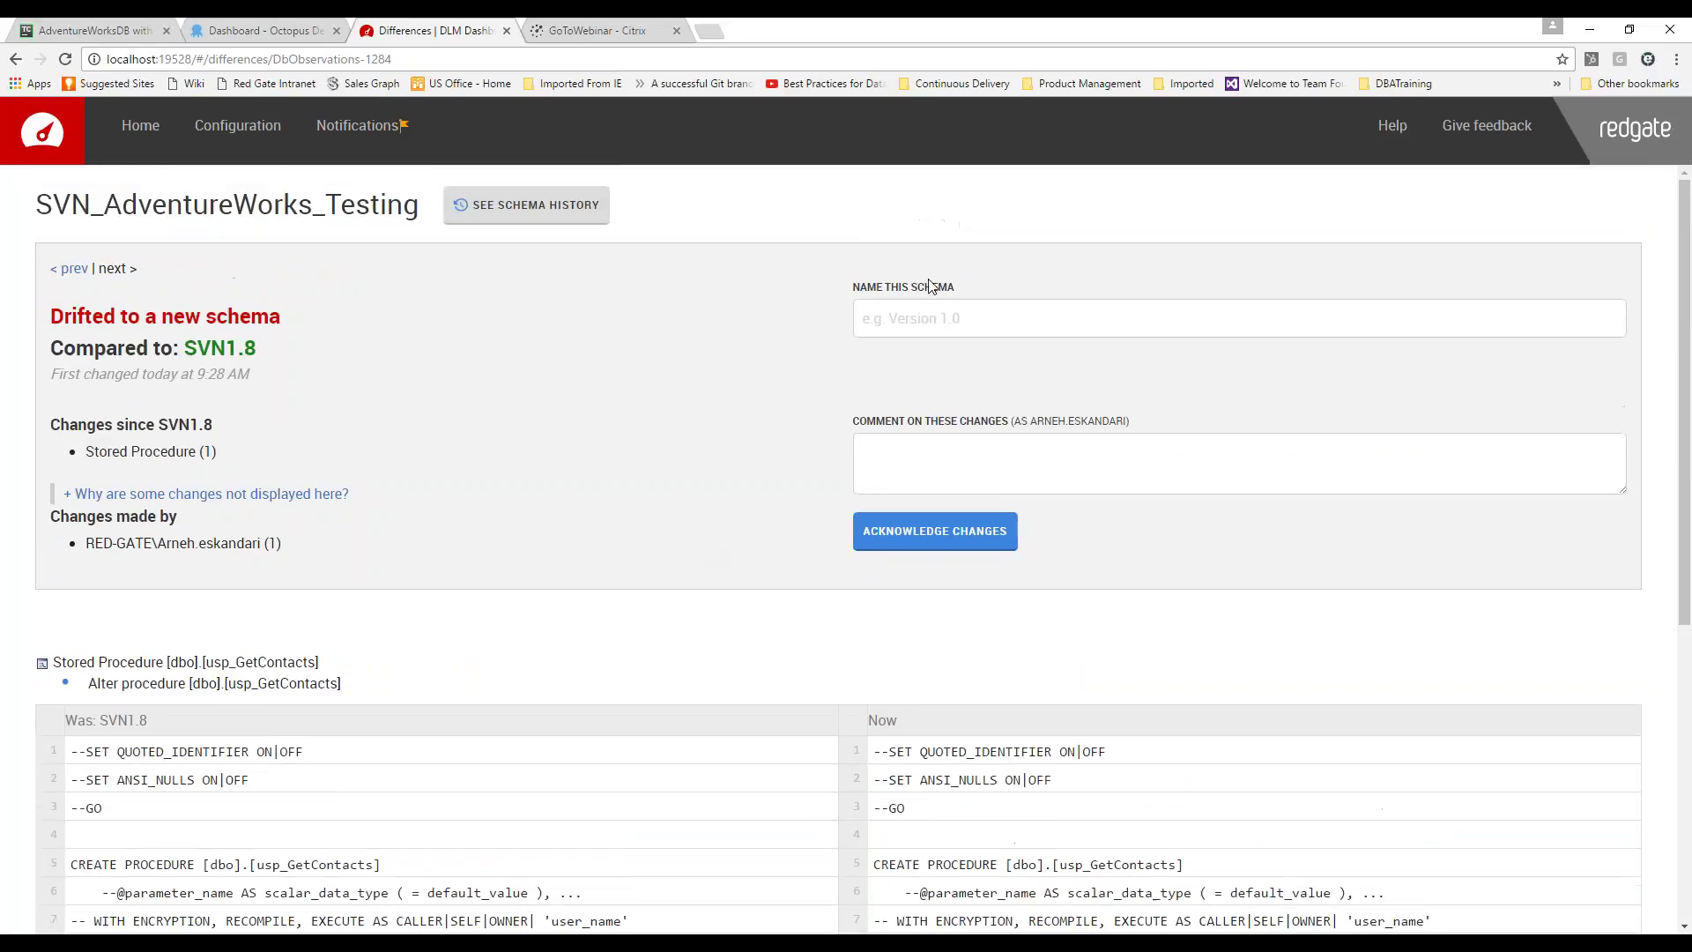
Step: Name the drifted Testing schema SVN1.9, acknowledge the changes, and check the SVN_AdventureWorks pipeline
{"action": "left_click", "coordinate": [931, 318]}
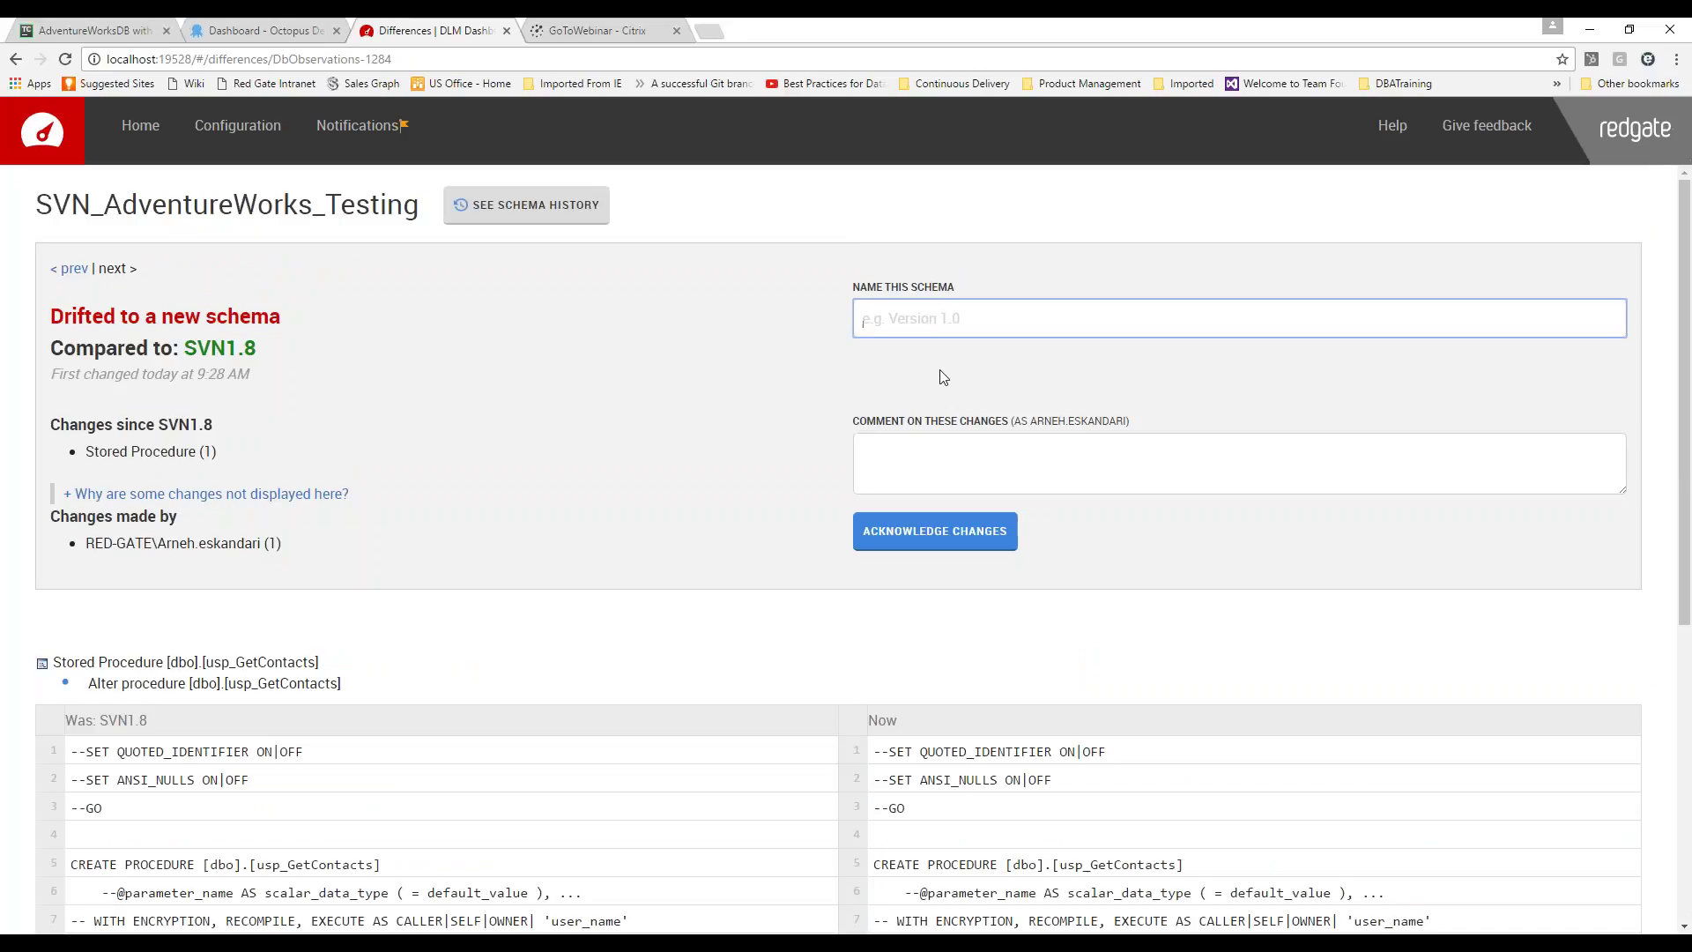
{"action": "type", "text": "1."}
{"action": "type", "text": "9"}
{"action": "type", "text": "S"}
{"action": "type", "text": "VN"}
{"action": "left_click", "coordinate": [936, 536]}
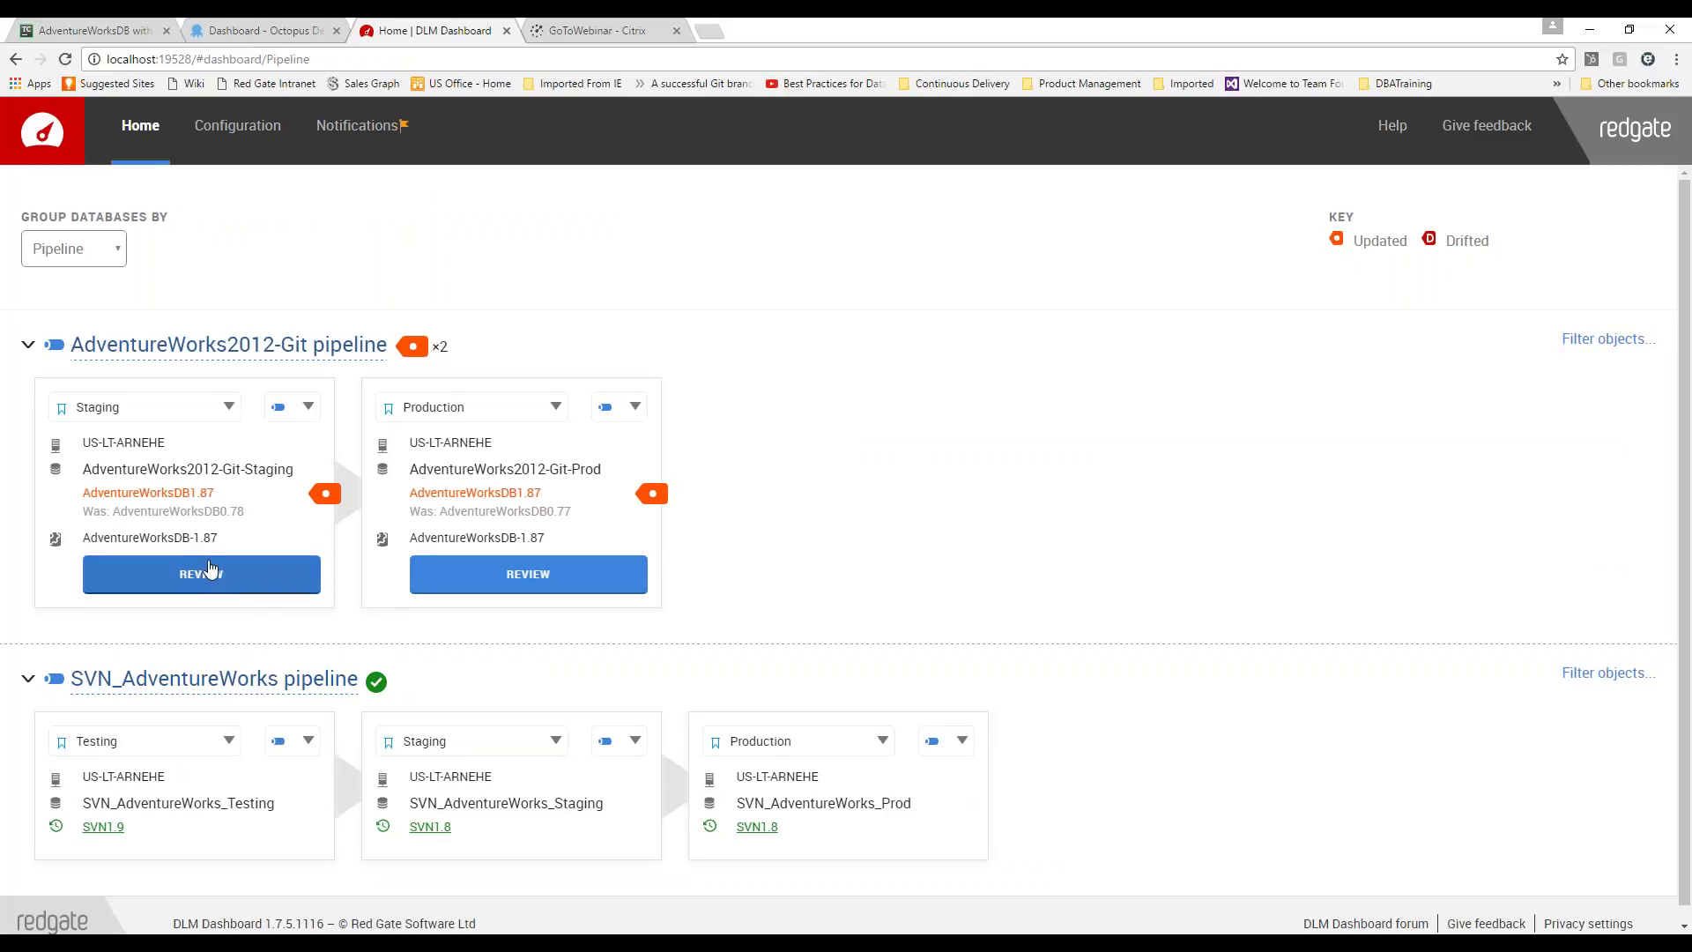
{"action": "scroll", "coordinate": [102, 843], "scroll_direction": "down", "scroll_amount": 1}
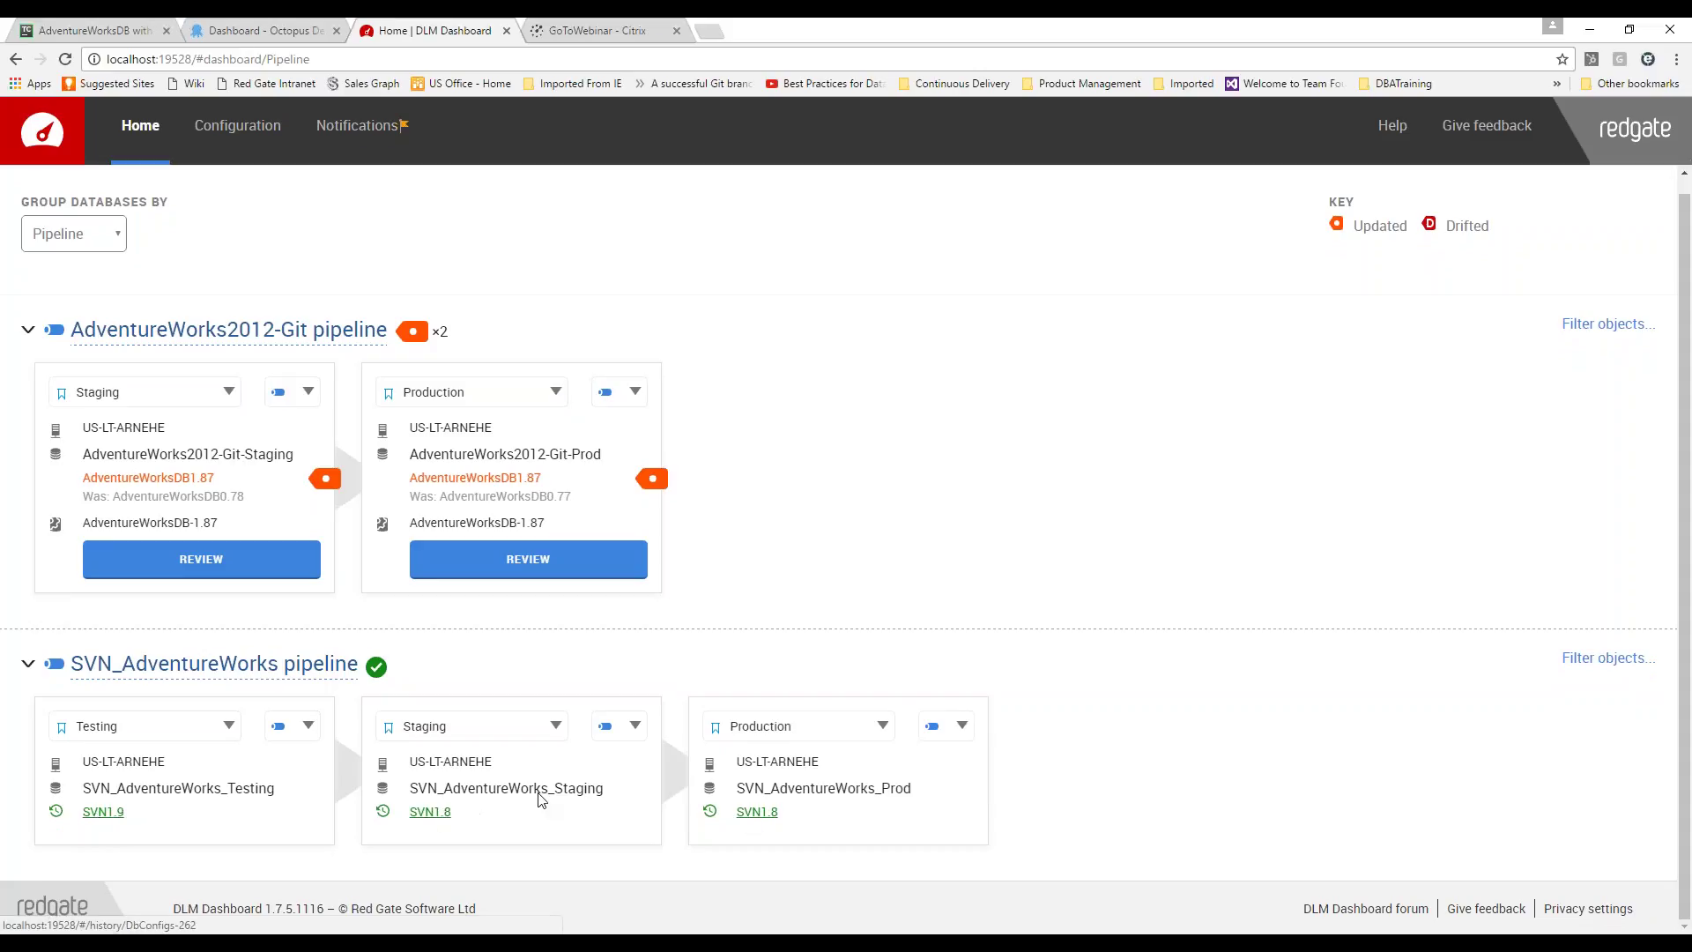
Step: Switch to Octopus Deploy and promote AdventureWorksSVN release 0.0.8 from Testing to Staging
{"action": "left_click", "coordinate": [255, 32]}
{"action": "left_click", "coordinate": [257, 427]}
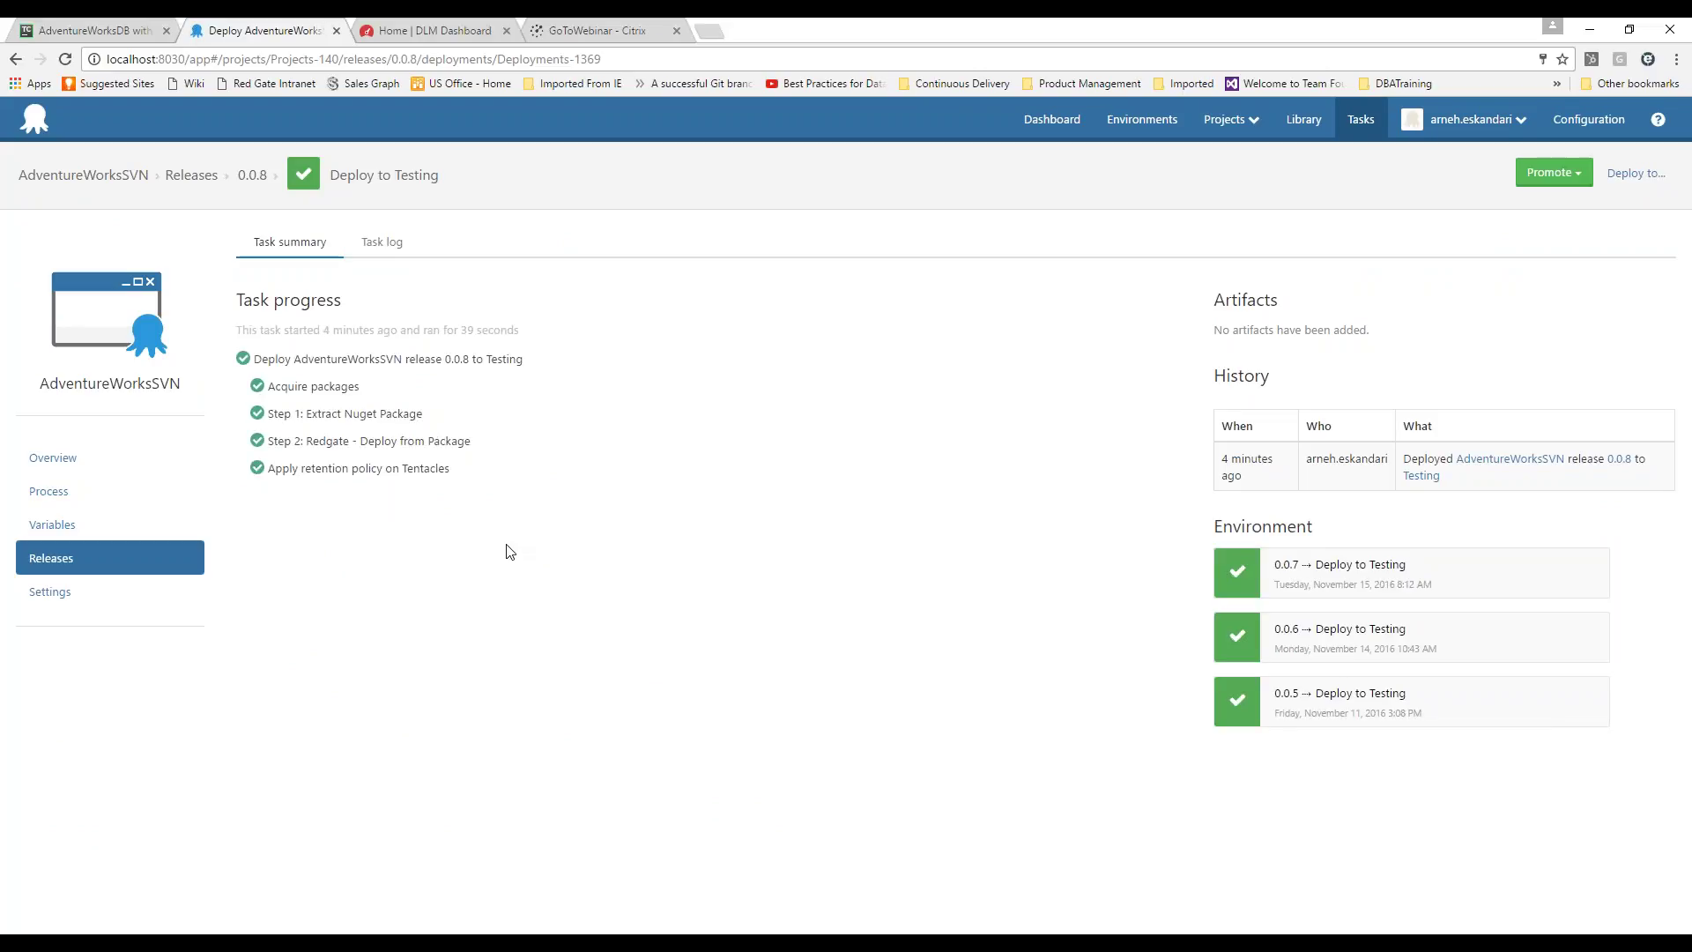
{"action": "left_click", "coordinate": [1577, 175]}
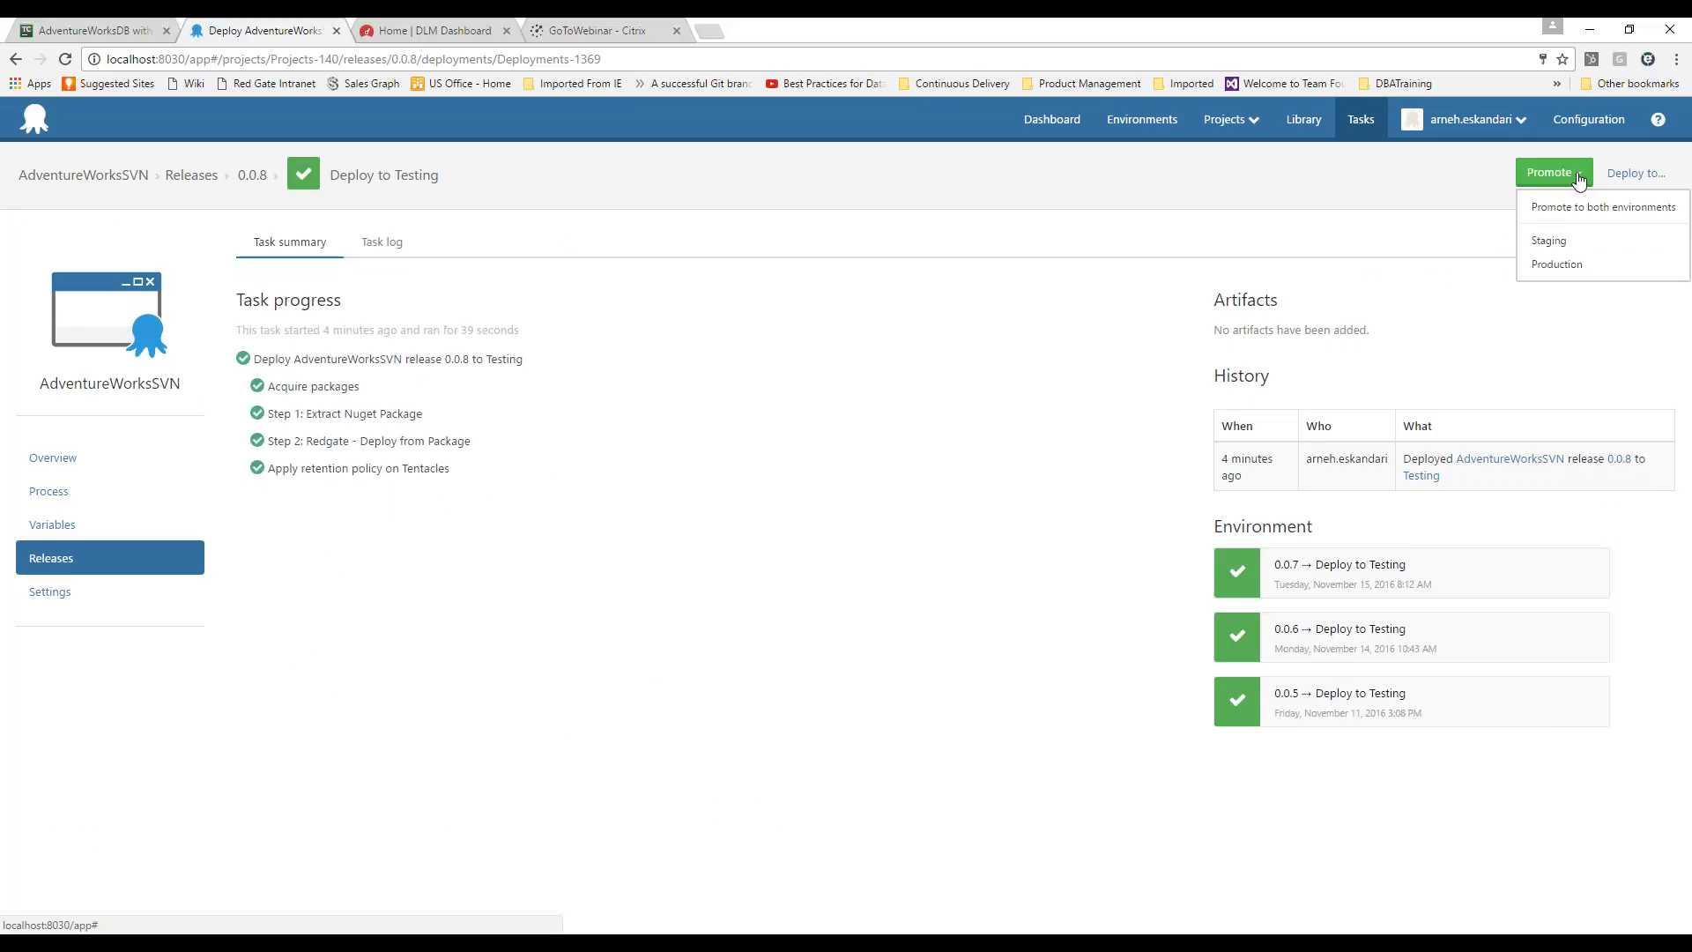
{"action": "left_click", "coordinate": [1557, 247]}
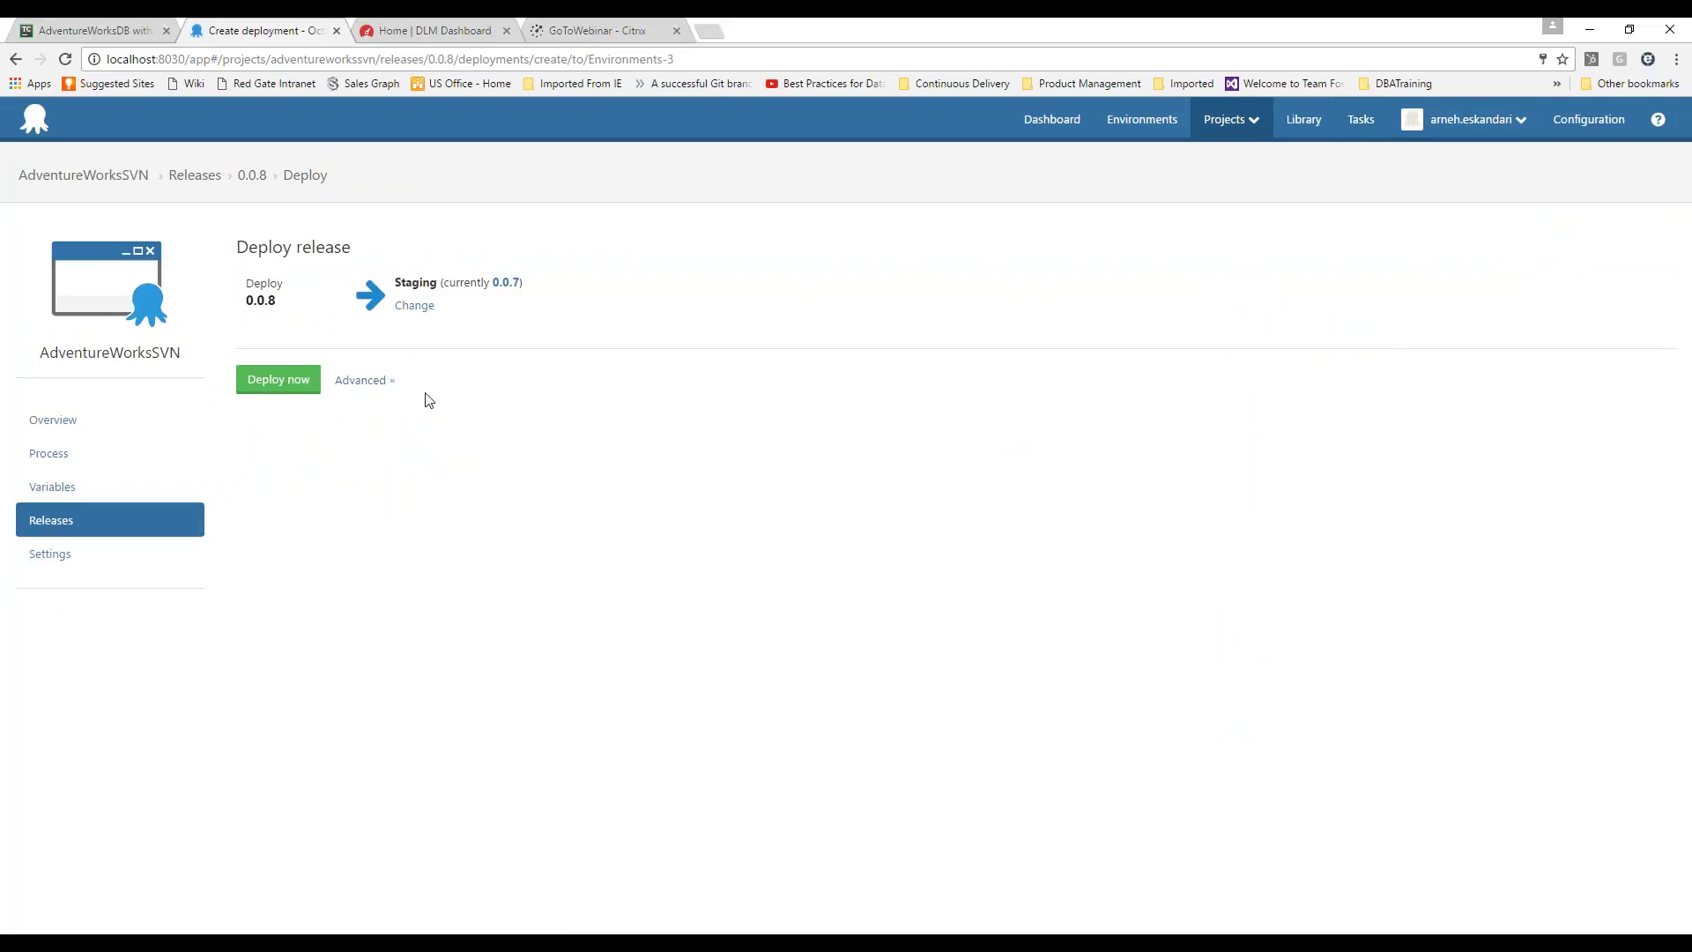
{"action": "left_click", "coordinate": [283, 390]}
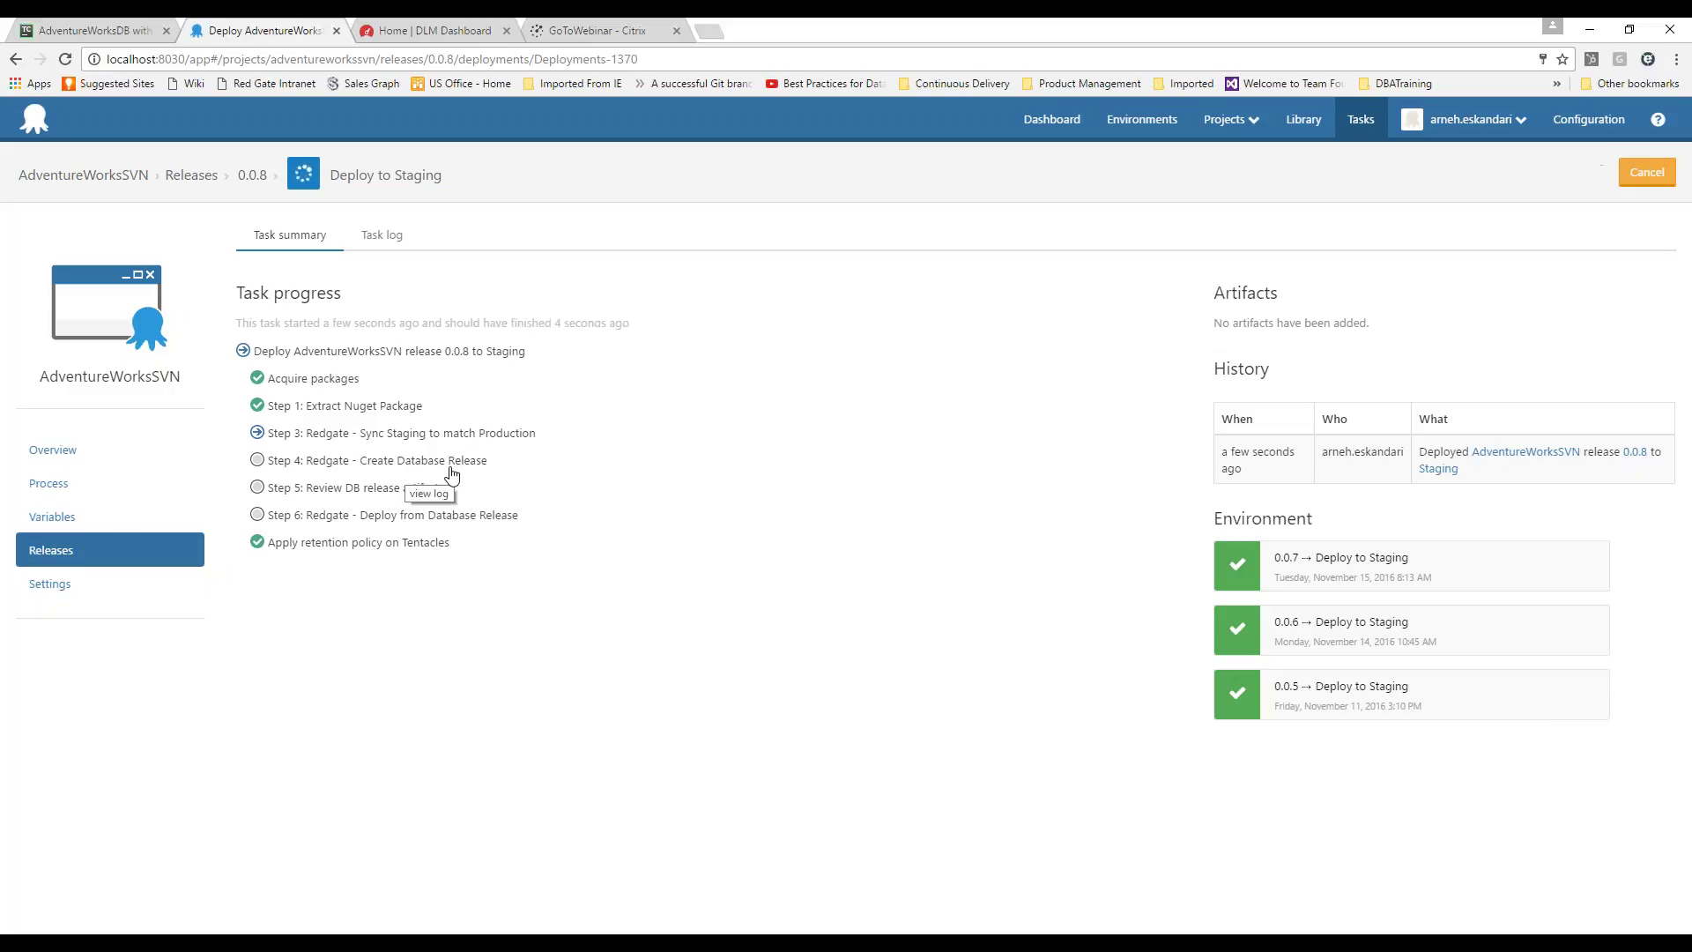
Step: Check the artifacts of the Staging deployment, look at release 0.0.7's Staging deployment for comparison, and return to release 0.0.8
{"action": "left_click_drag", "start_coordinate": [1226, 296], "coordinate": [1276, 321]}
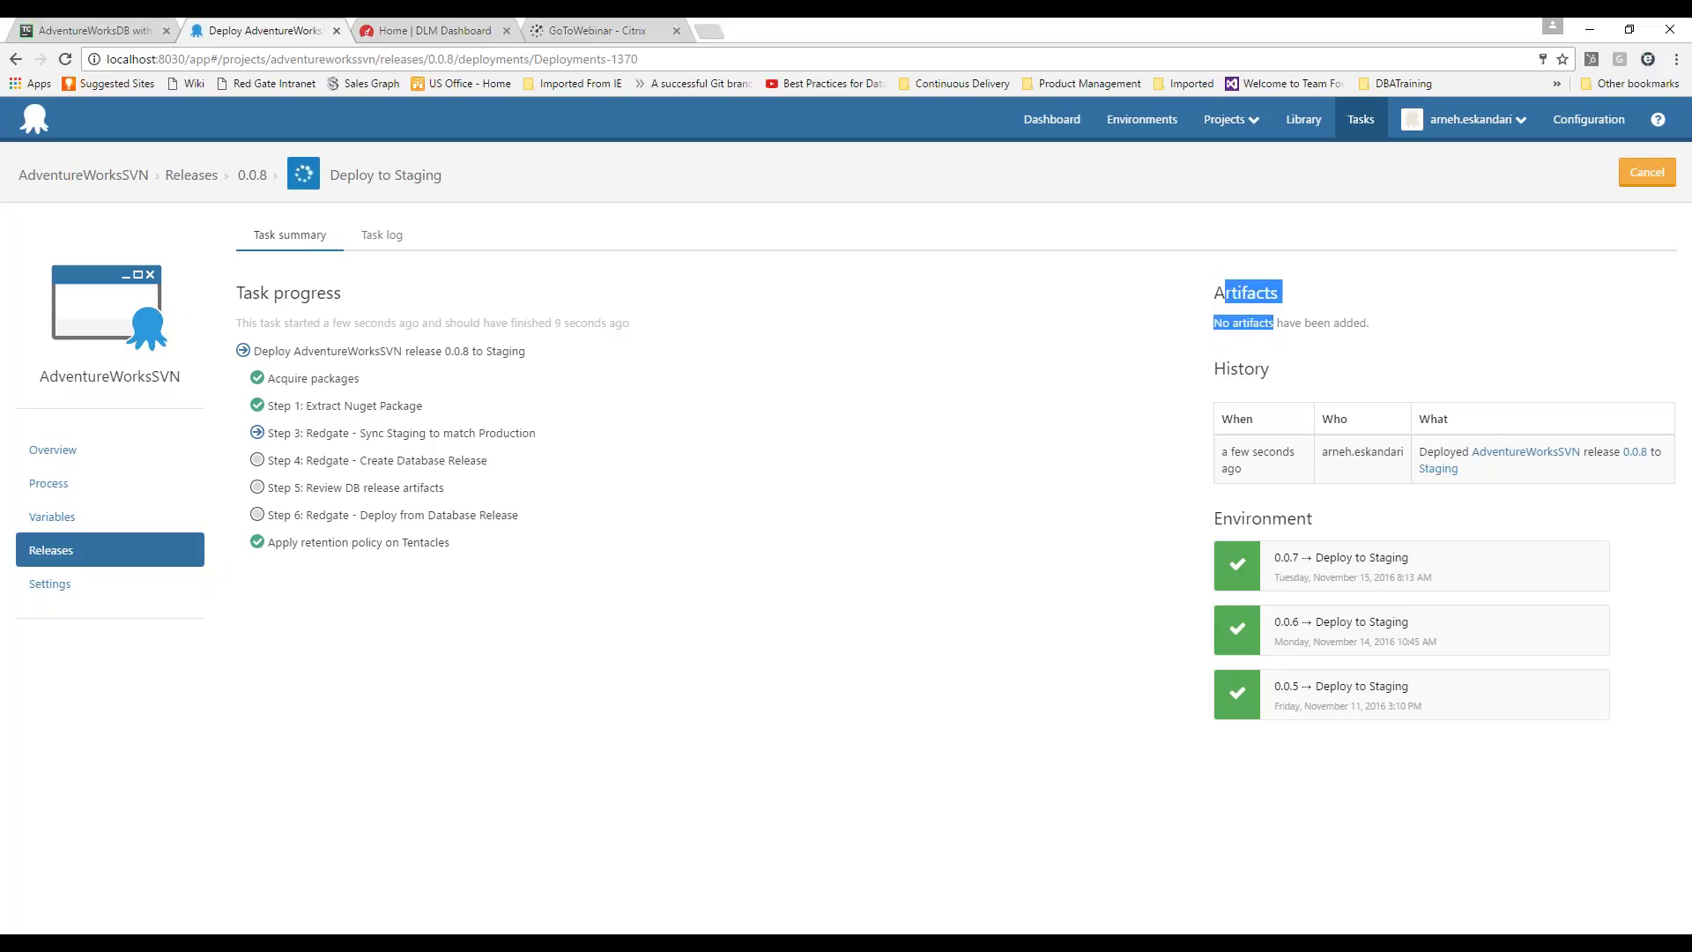
{"action": "left_click", "coordinate": [1209, 298]}
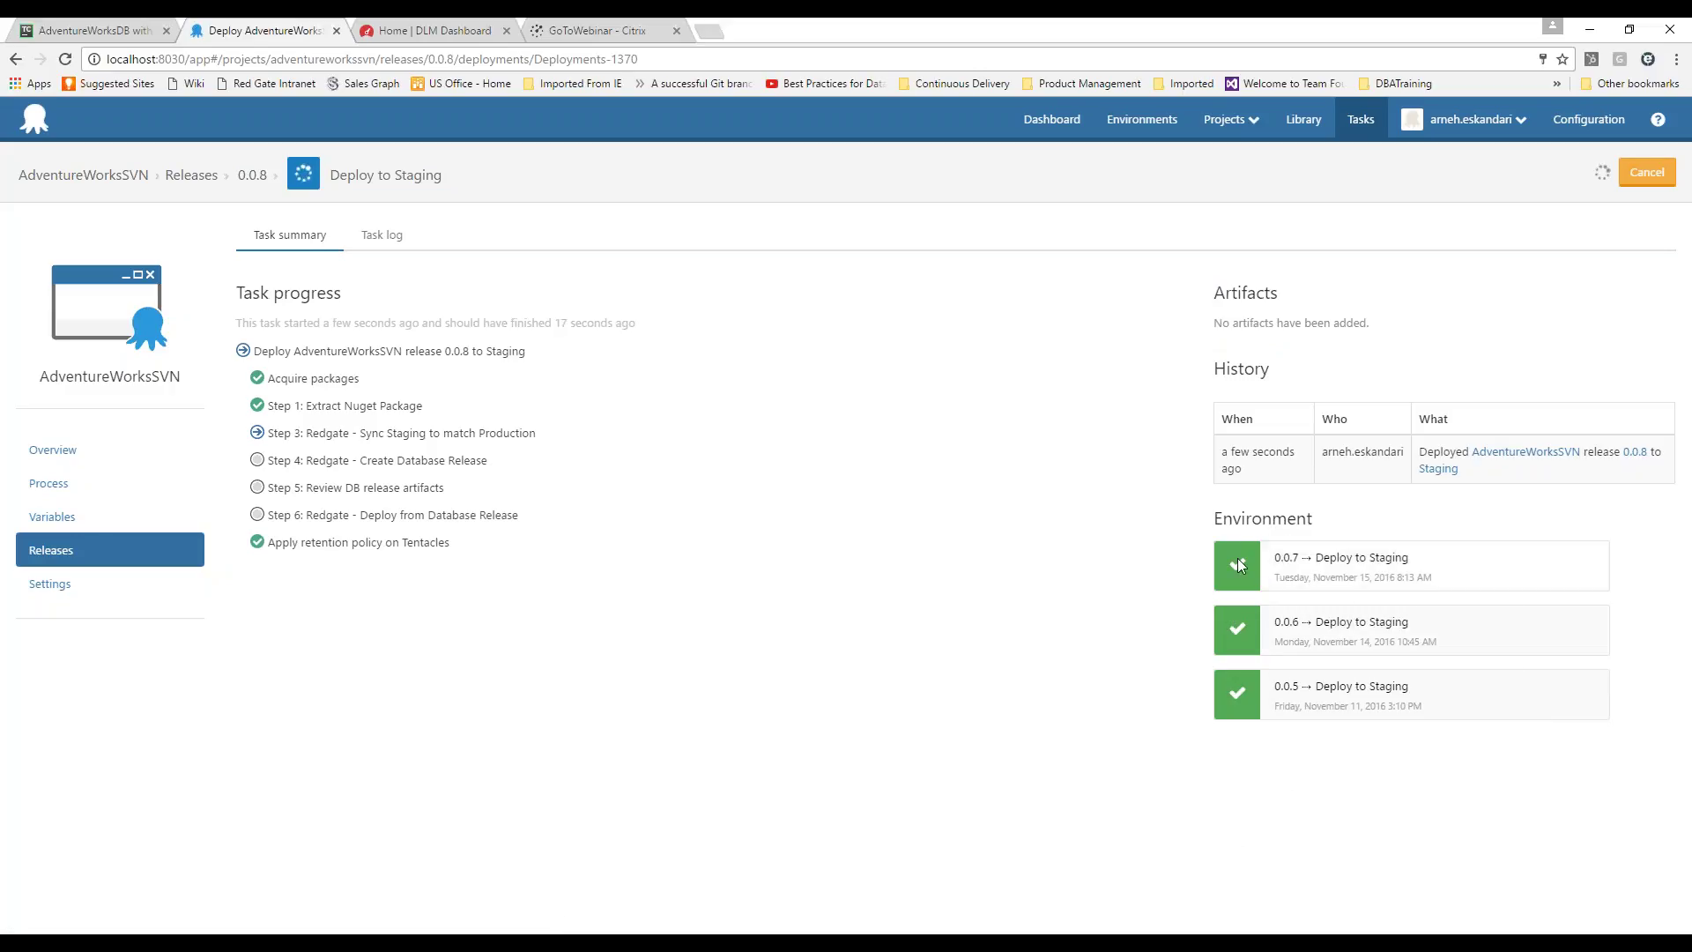
{"action": "left_click", "coordinate": [1322, 568]}
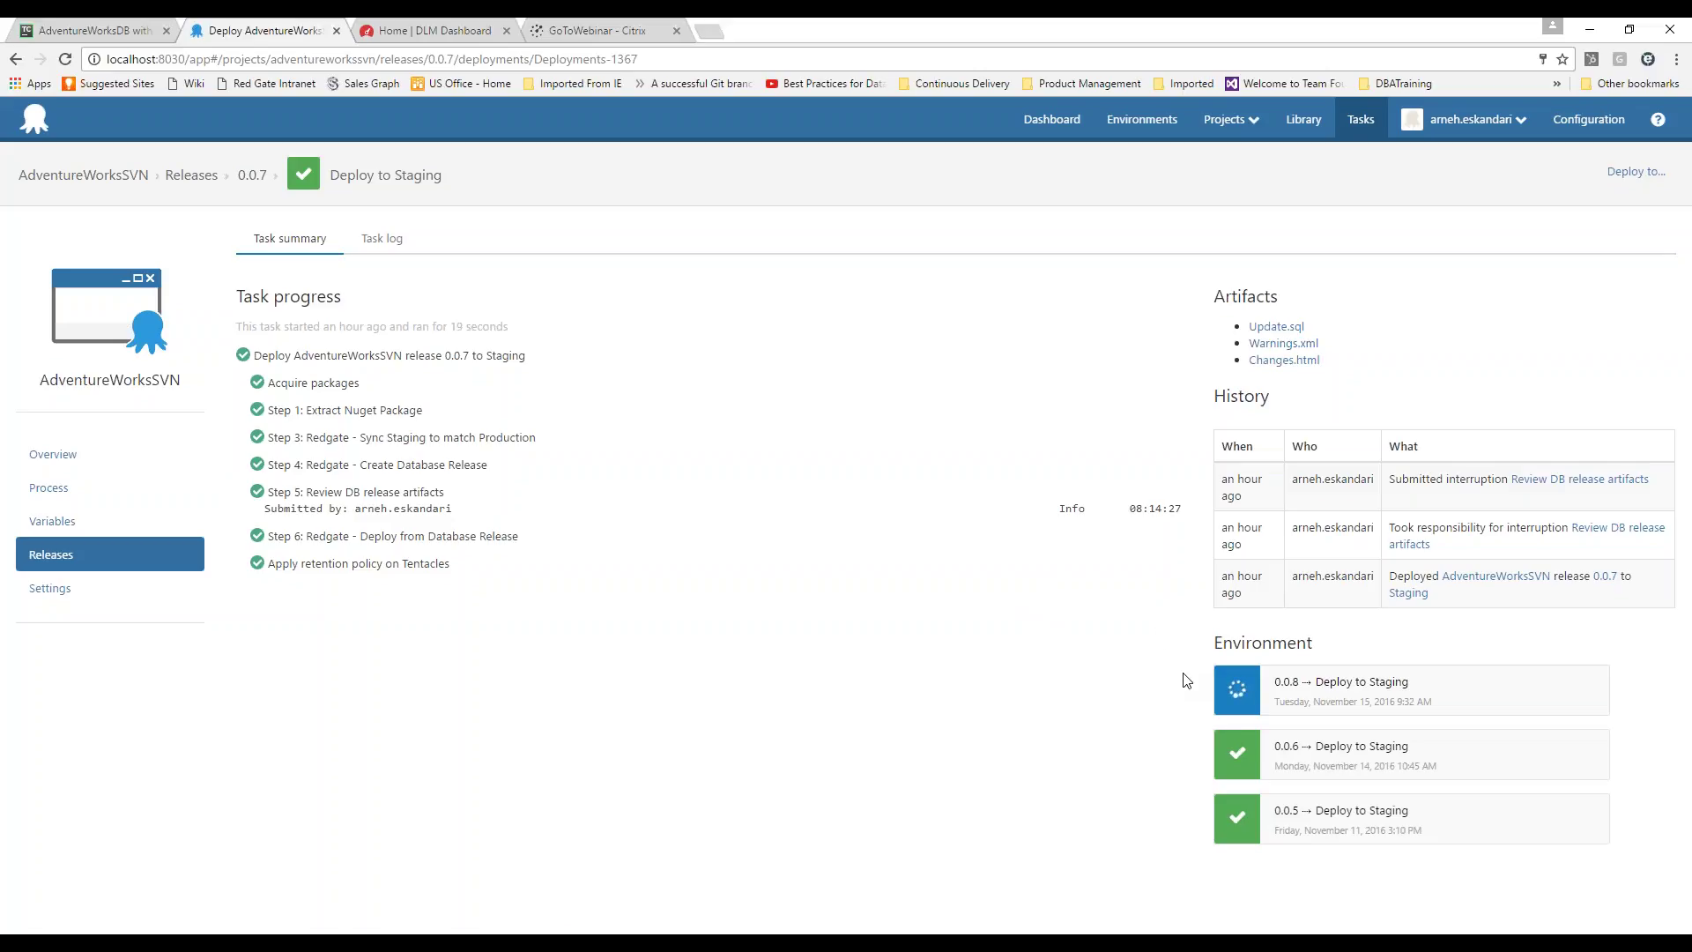
{"action": "left_click", "coordinate": [1363, 696]}
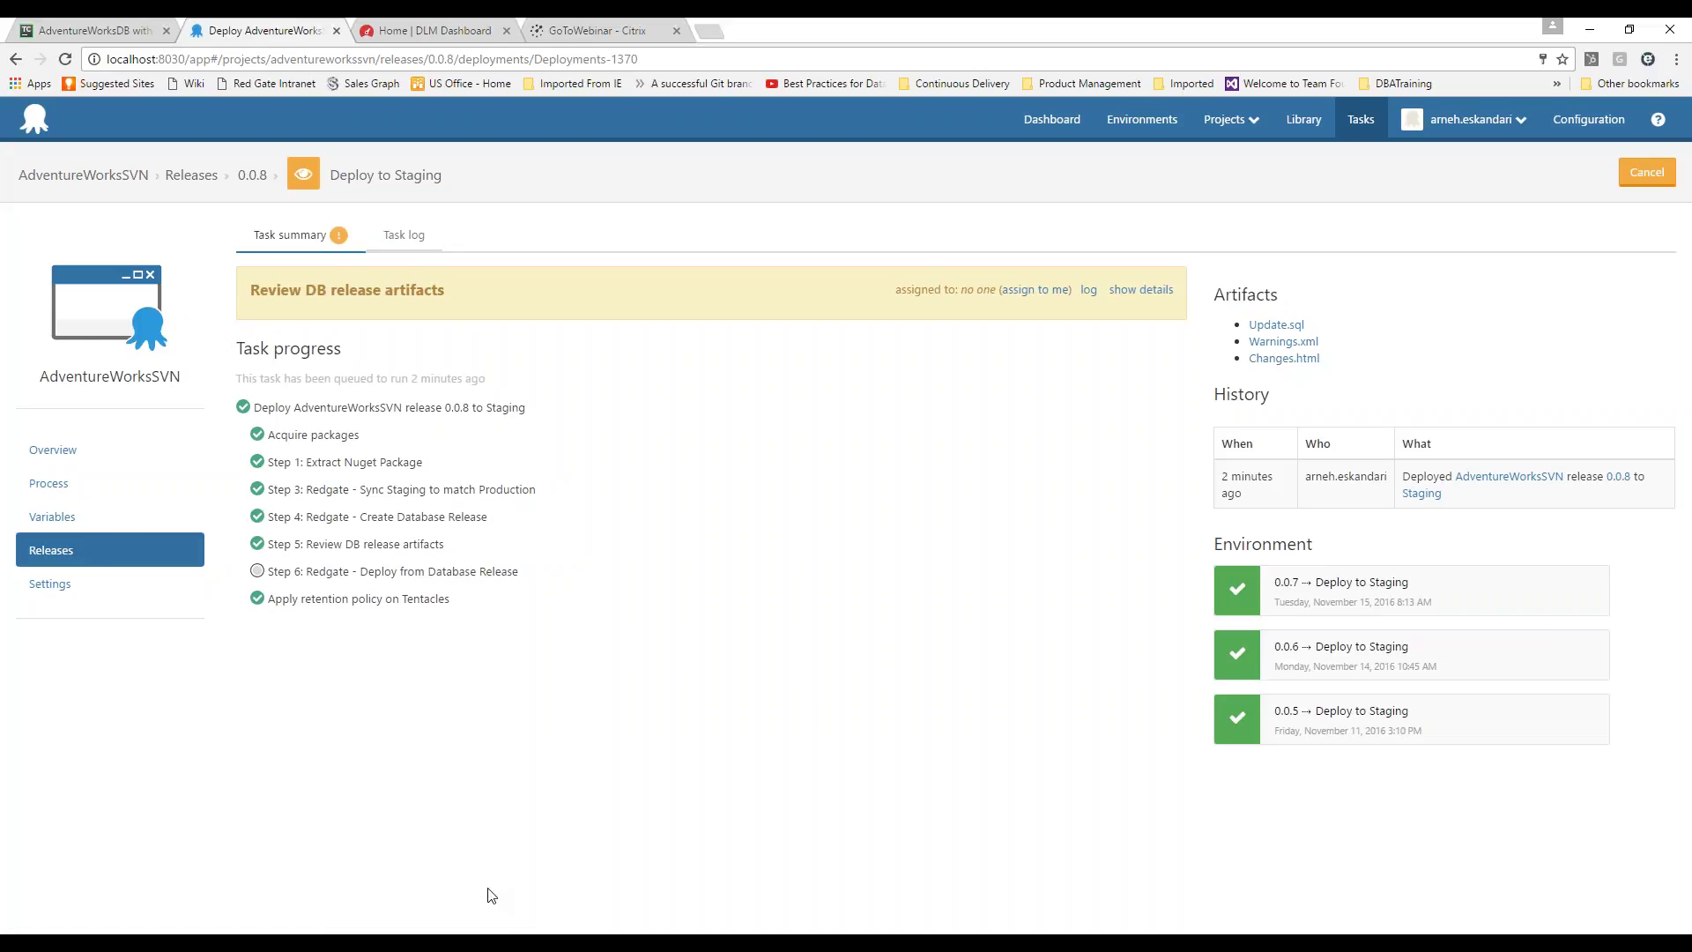
Step: Open the Changes.html artifact and examine the changes to dbo.usp_GetContacts and the row added to the Person.ContactType static data
{"action": "left_click", "coordinate": [1282, 358]}
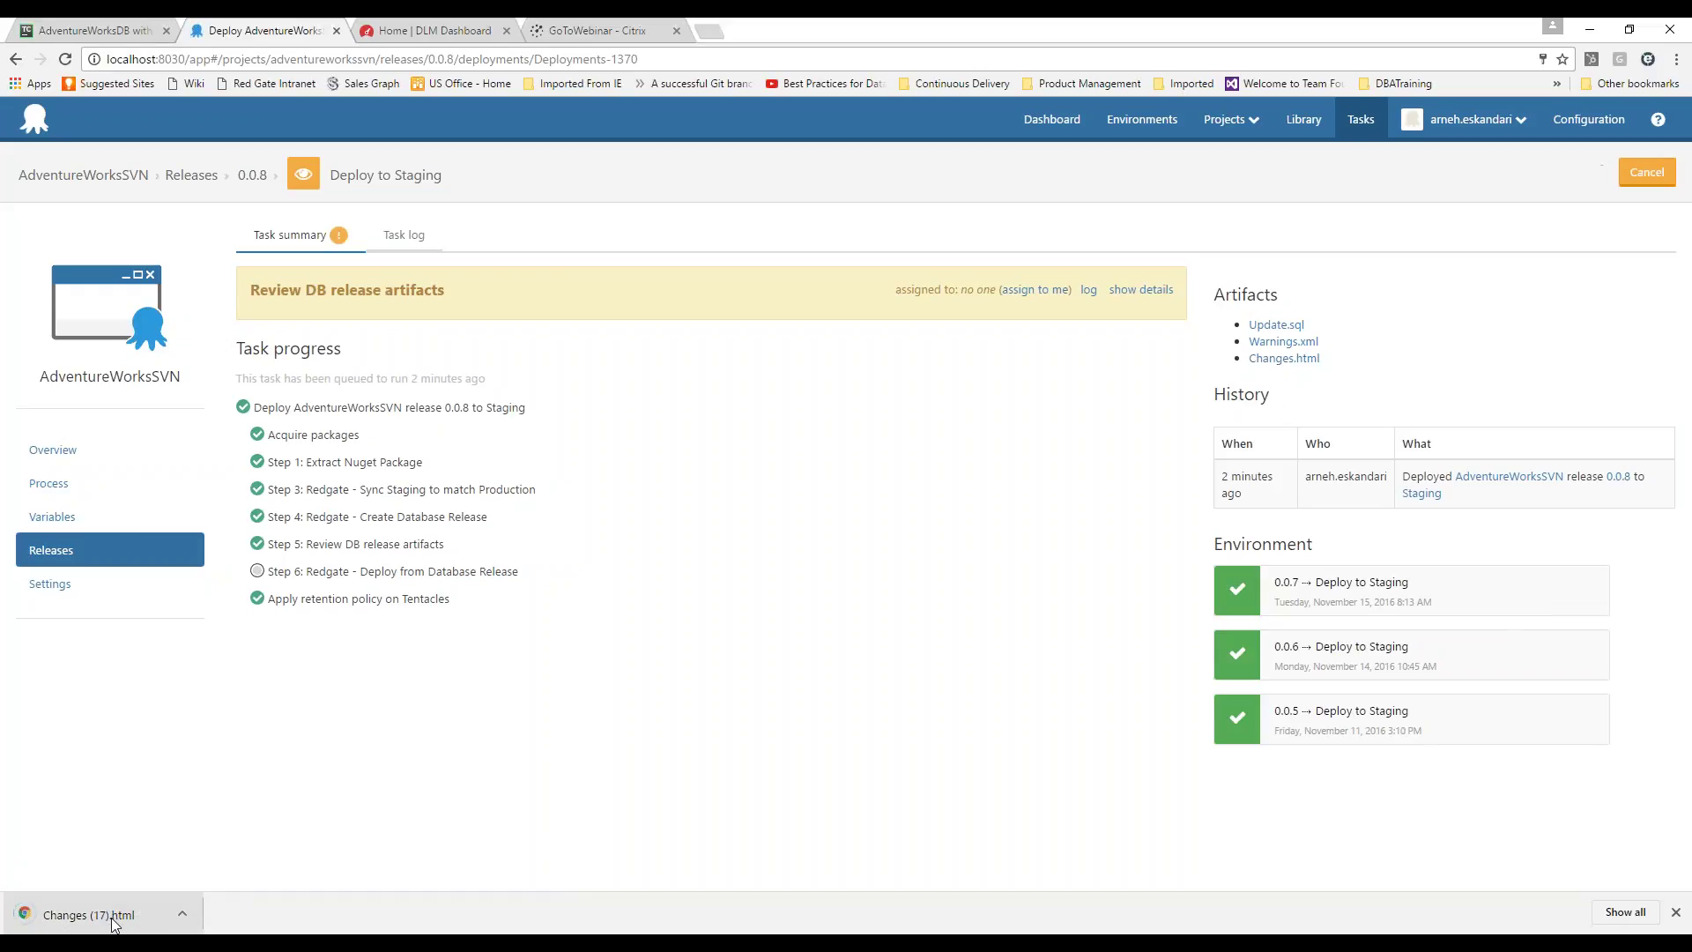
{"action": "left_click", "coordinate": [88, 915]}
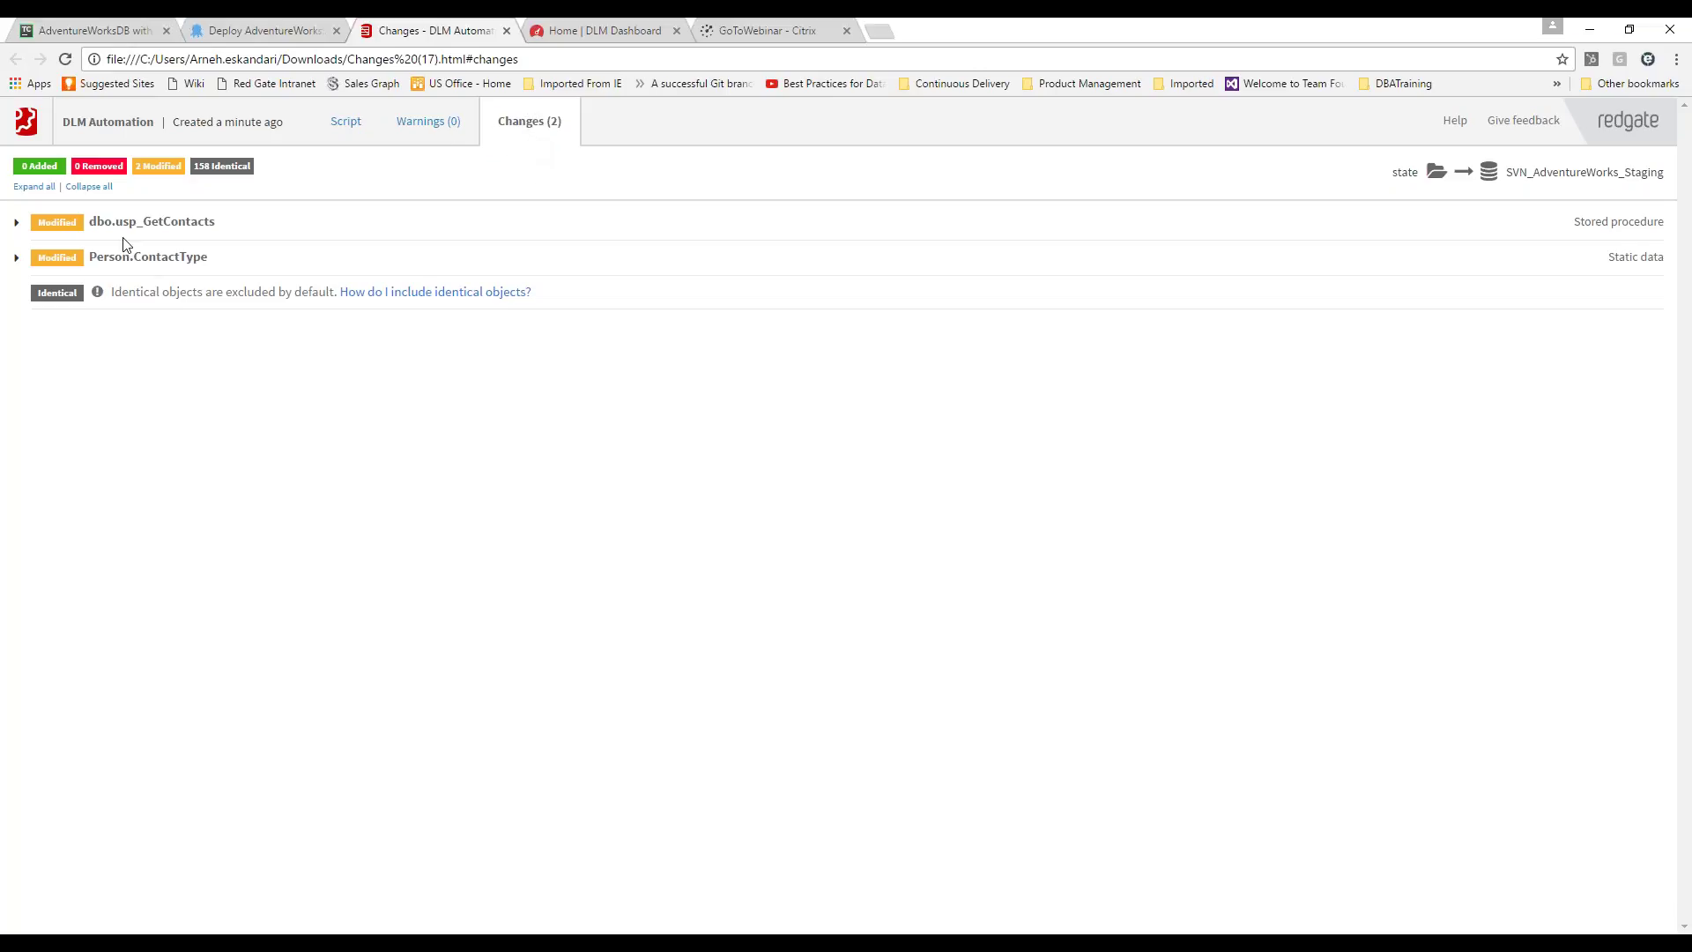
{"action": "left_click", "coordinate": [16, 225]}
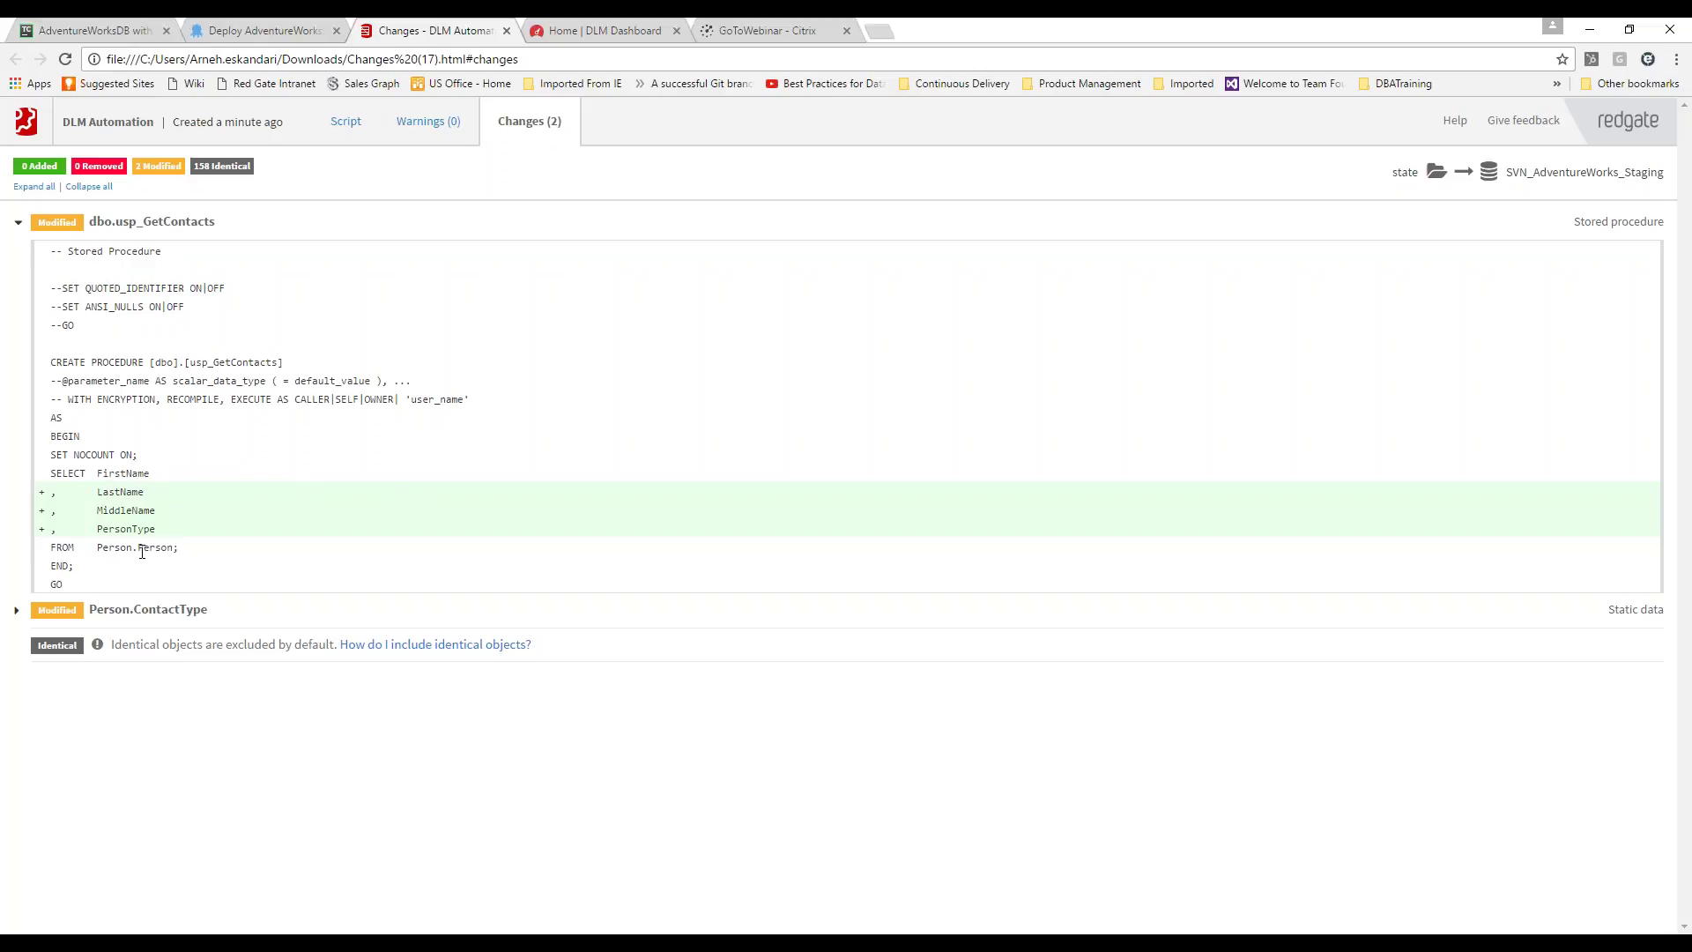
{"action": "left_click", "coordinate": [16, 610]}
{"action": "scroll", "coordinate": [52, 568], "scroll_direction": "down", "scroll_amount": 1}
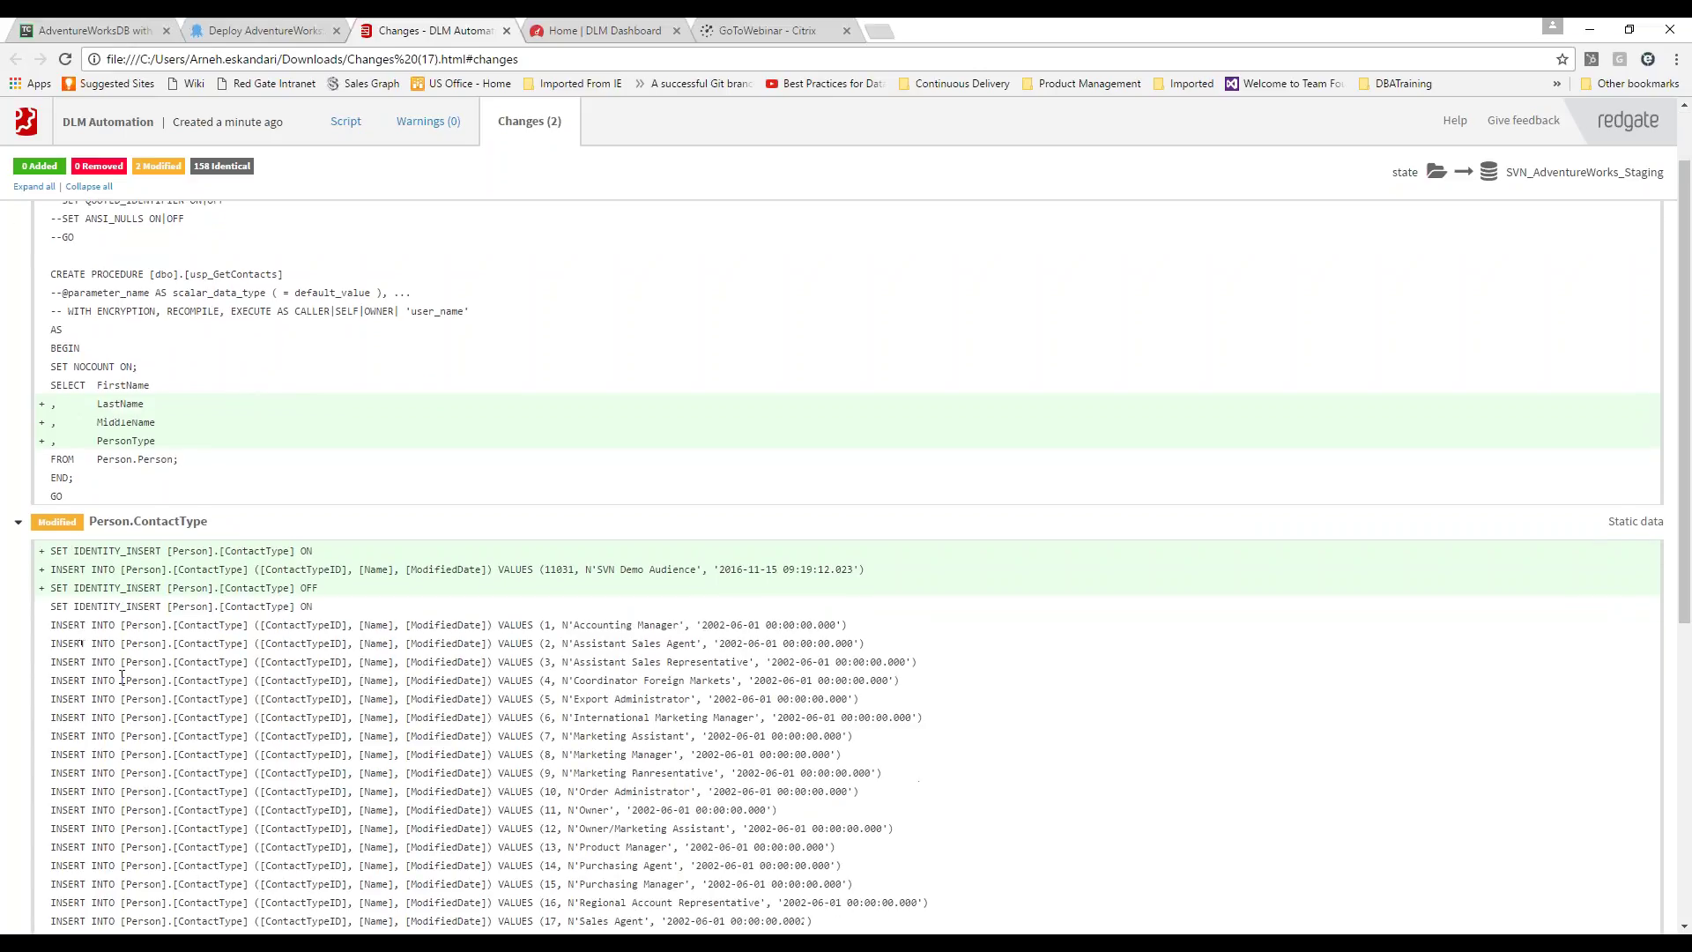
{"action": "left_click_drag", "start_coordinate": [52, 569], "coordinate": [701, 574]}
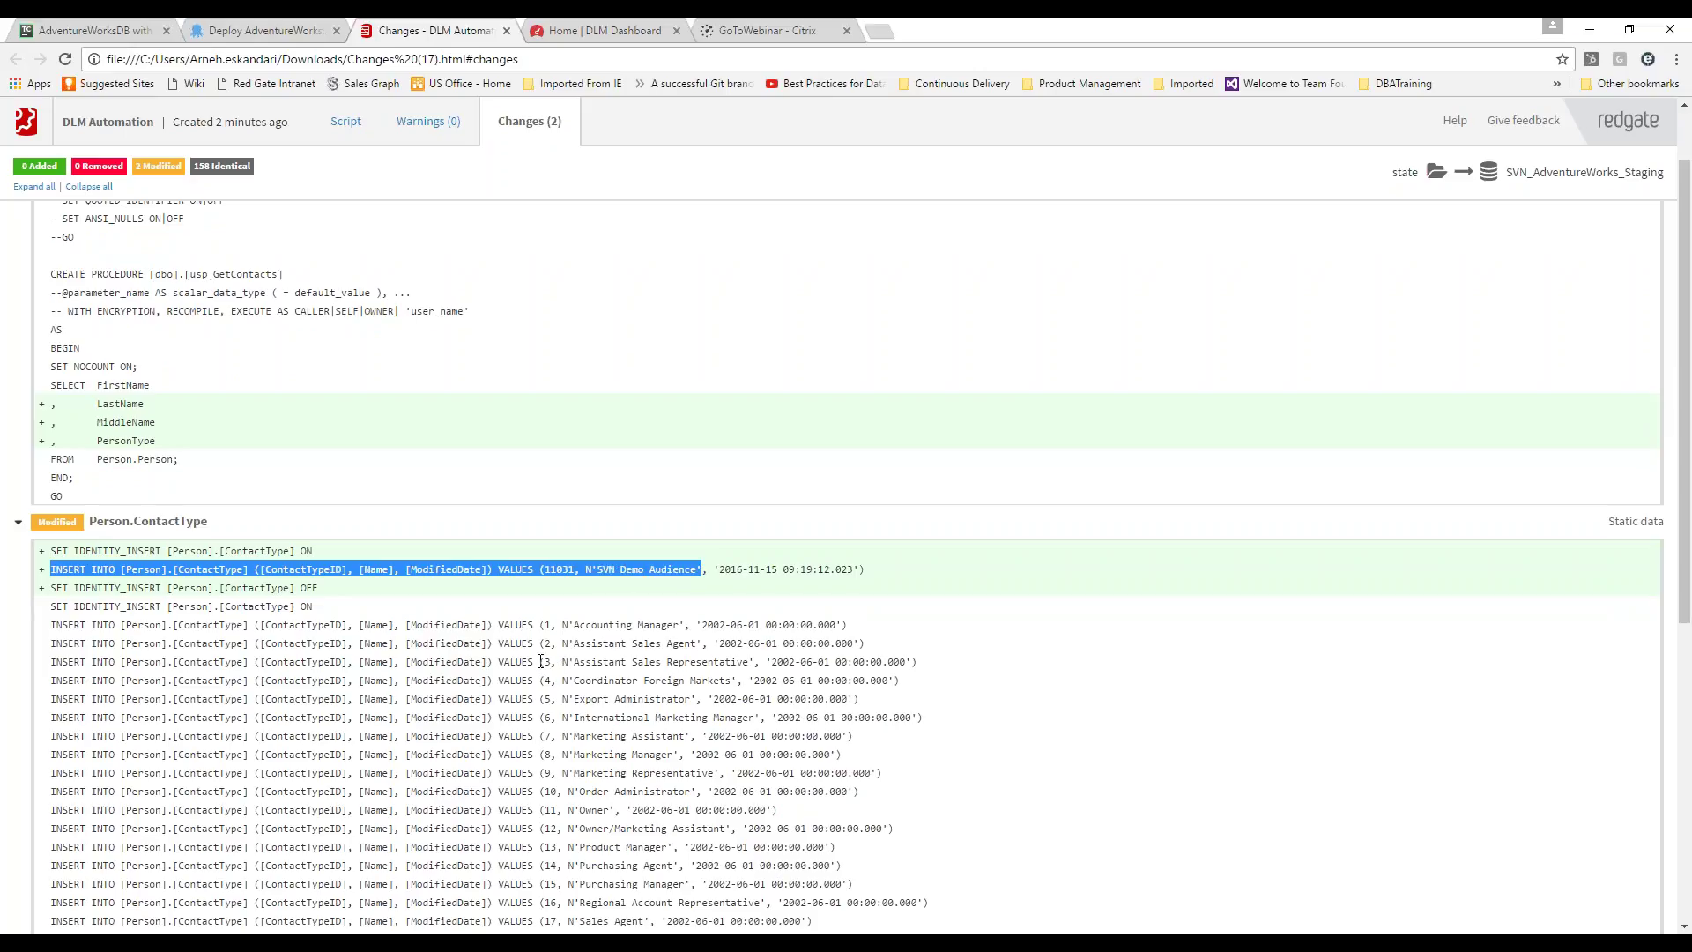
{"action": "scroll", "coordinate": [467, 661], "scroll_direction": "up", "scroll_amount": 1}
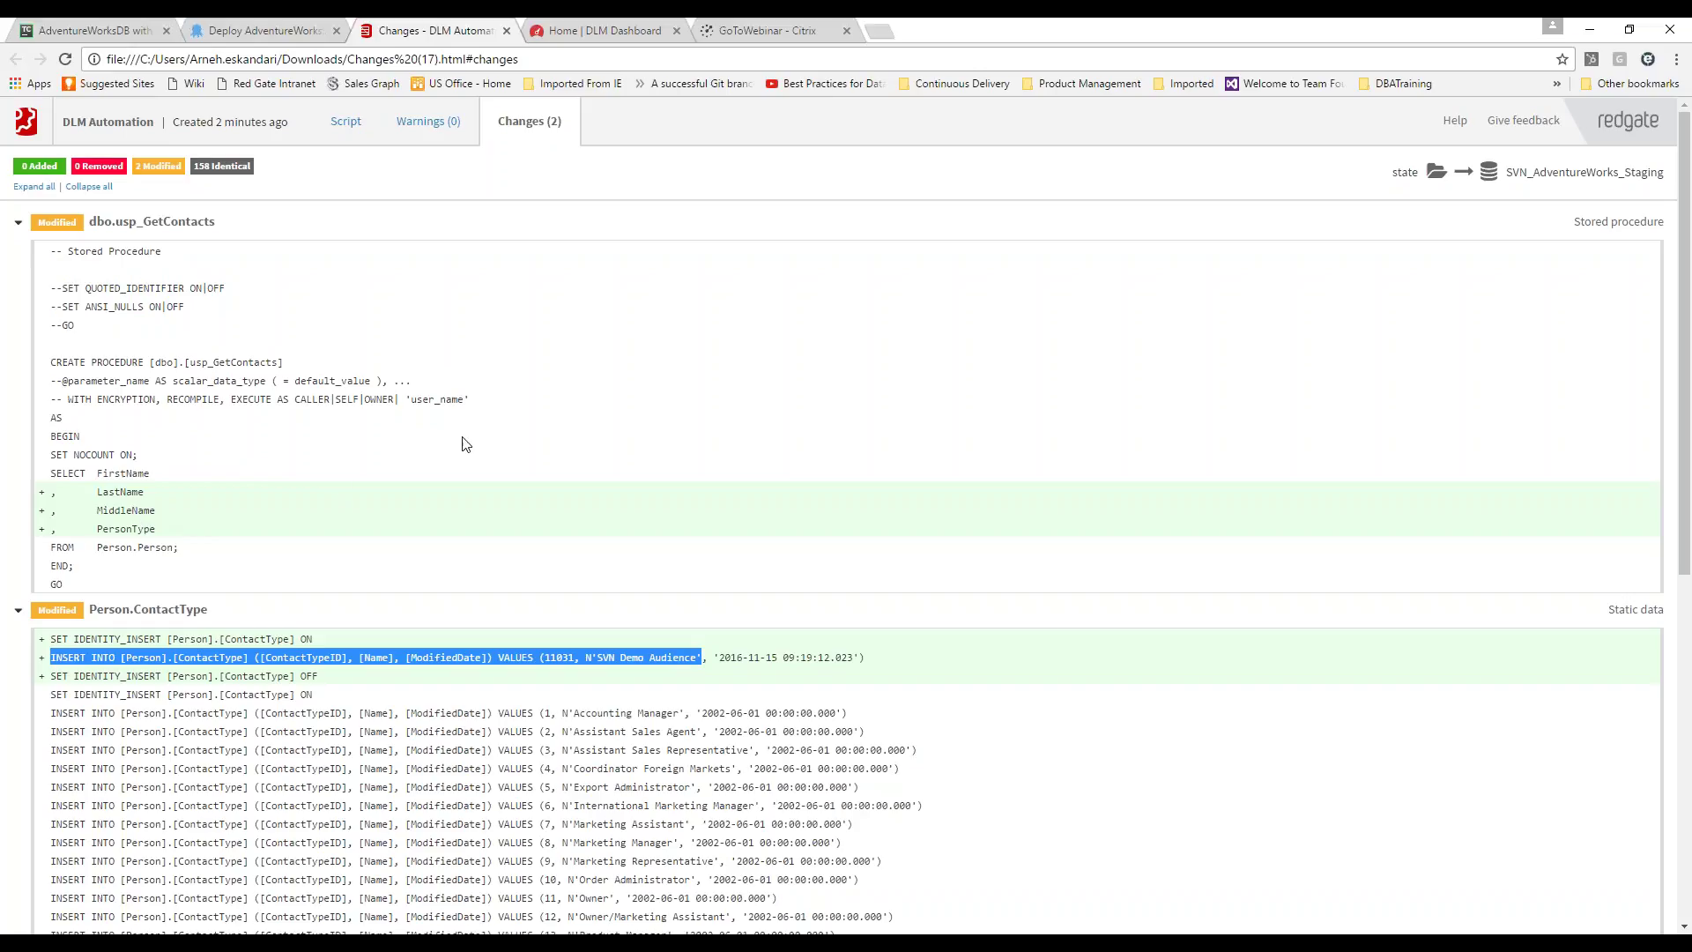
Step: Check the release warnings, then examine the update script's usp_GetContacts alteration and Person.ContactType insert statement
{"action": "left_click", "coordinate": [421, 131]}
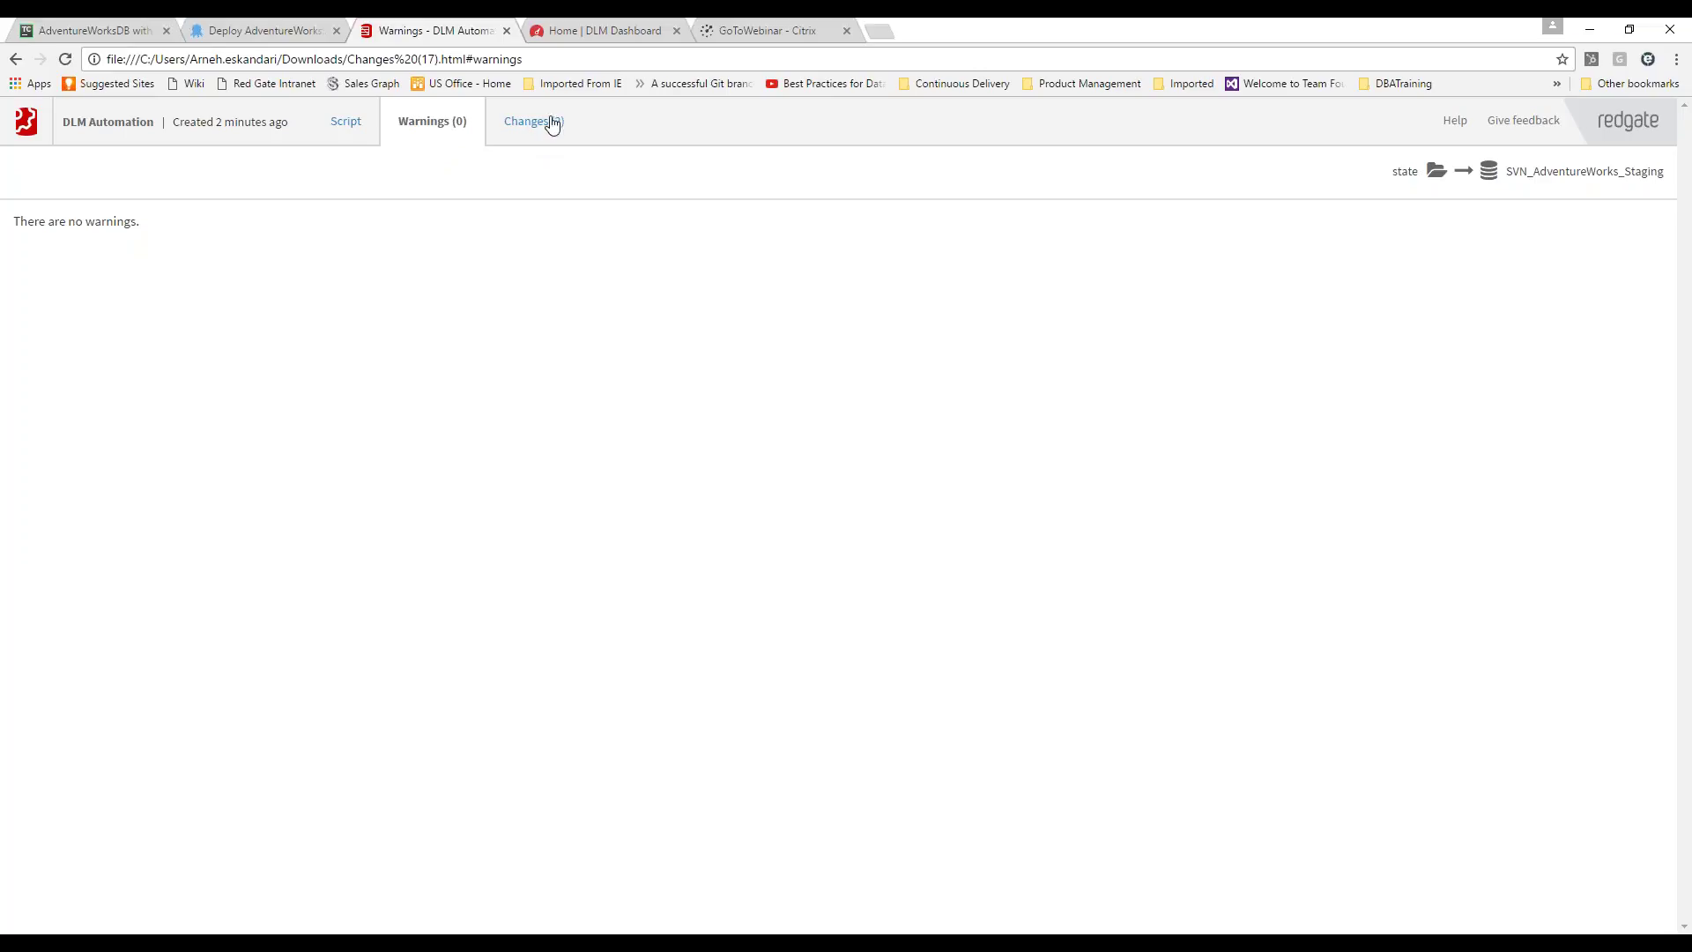
{"action": "left_click", "coordinate": [357, 130]}
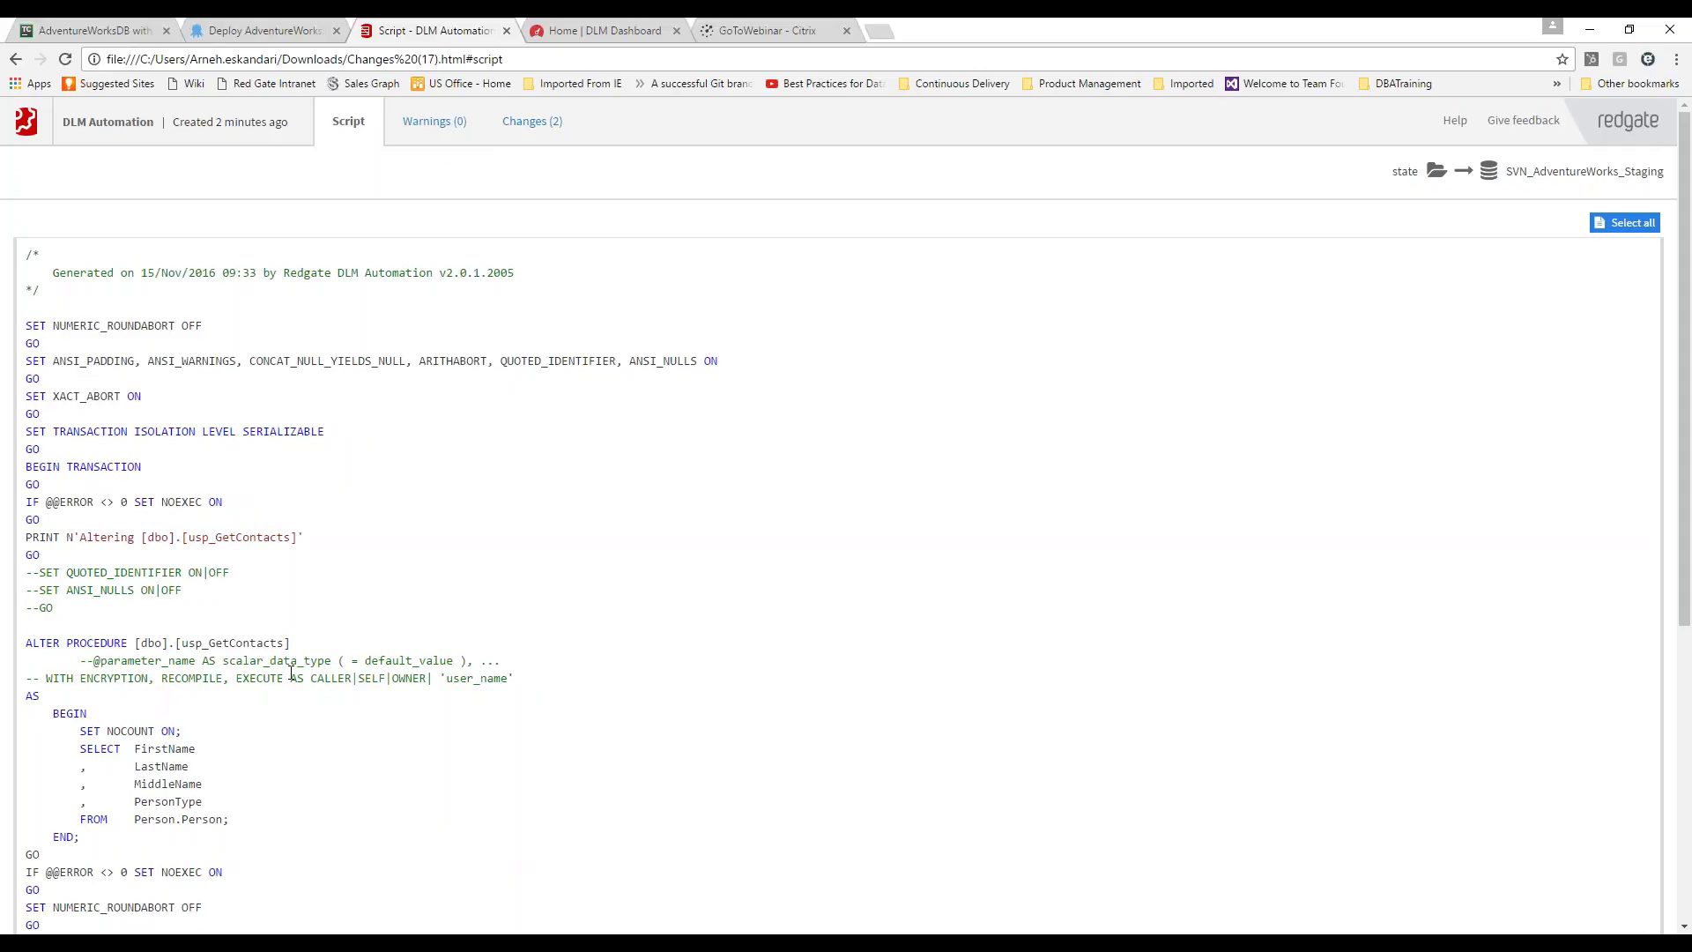
{"action": "scroll", "coordinate": [276, 661], "scroll_direction": "down", "scroll_amount": 1}
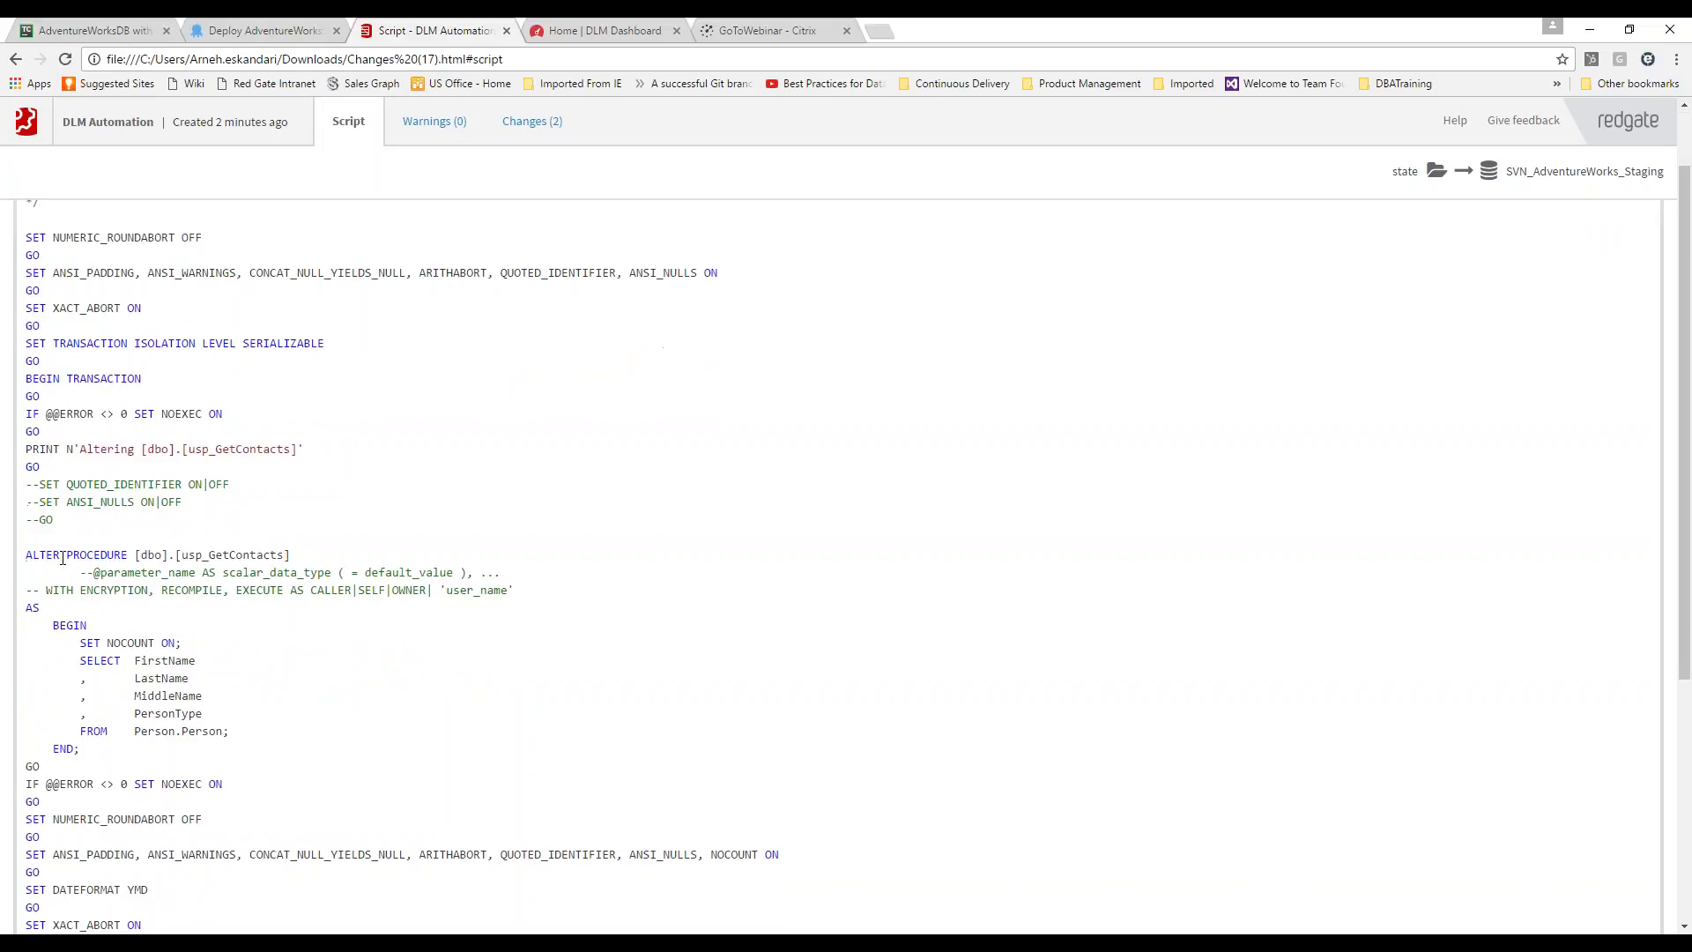
{"action": "scroll", "coordinate": [62, 558], "scroll_direction": "down", "scroll_amount": 1}
{"action": "left_click_drag", "start_coordinate": [26, 466], "coordinate": [223, 644]}
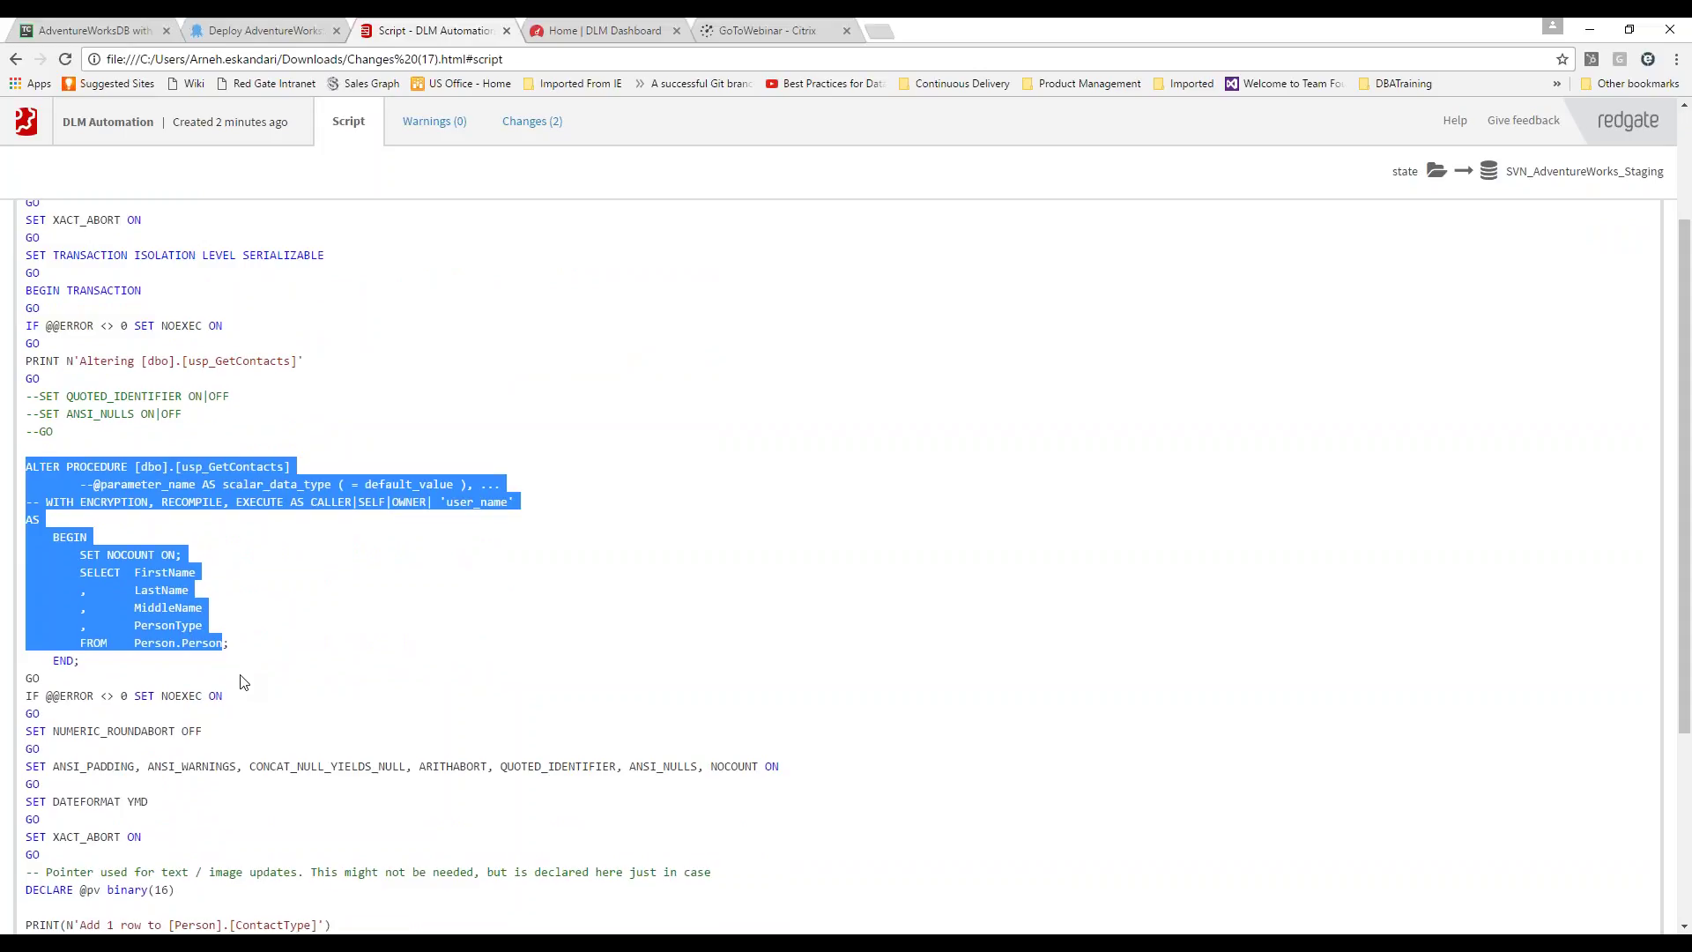
{"action": "scroll", "coordinate": [244, 683], "scroll_direction": "down", "scroll_amount": 4}
{"action": "left_click", "coordinate": [69, 659]}
{"action": "left_click_drag", "start_coordinate": [69, 659], "coordinate": [737, 659]}
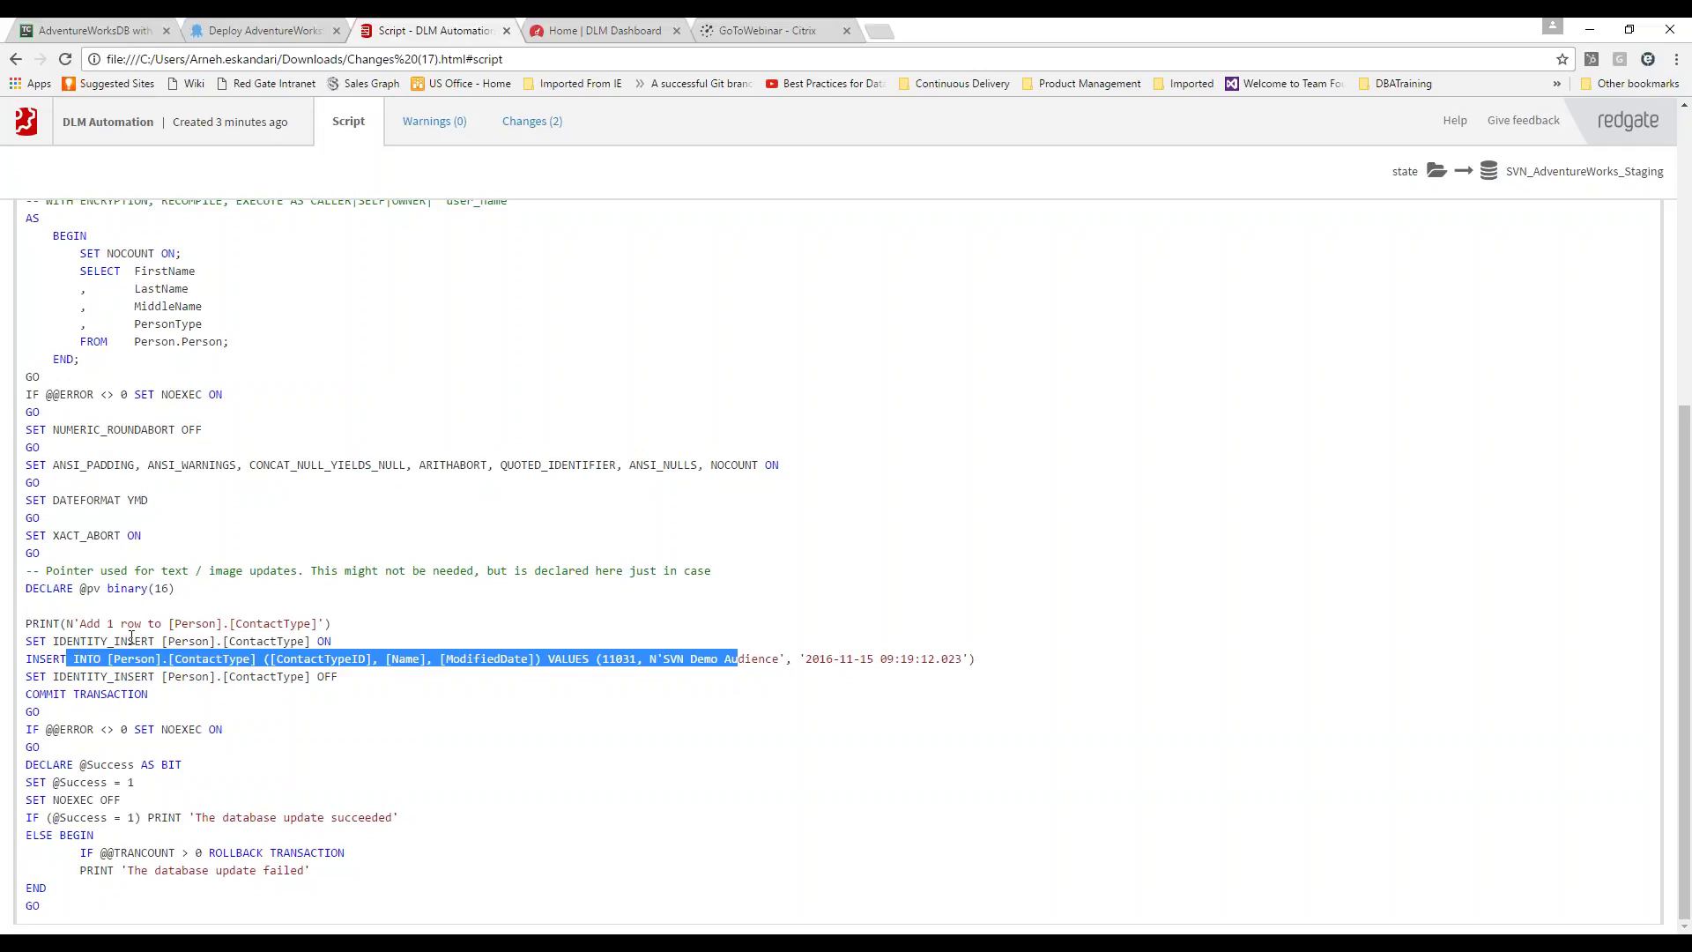
{"action": "scroll", "coordinate": [176, 618], "scroll_direction": "up", "scroll_amount": 6}
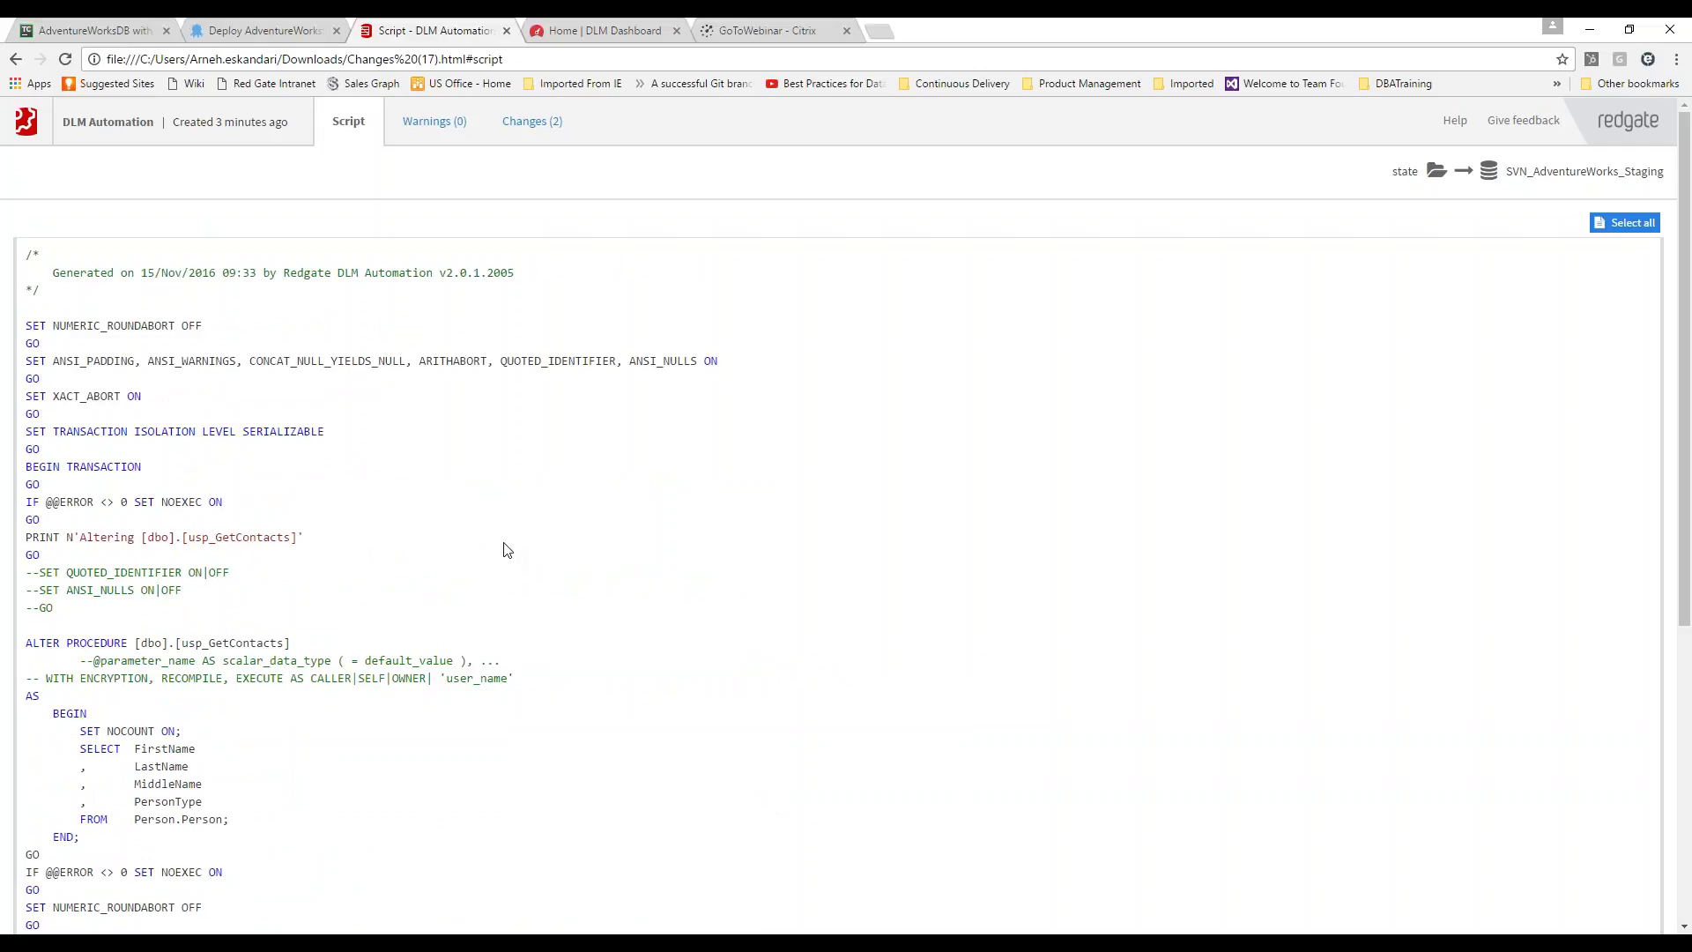
Step: Back in Octopus Deploy, take on the Review DB release artifacts task and approve the Staging deployment with the note "looks good"
{"action": "left_click", "coordinate": [291, 31]}
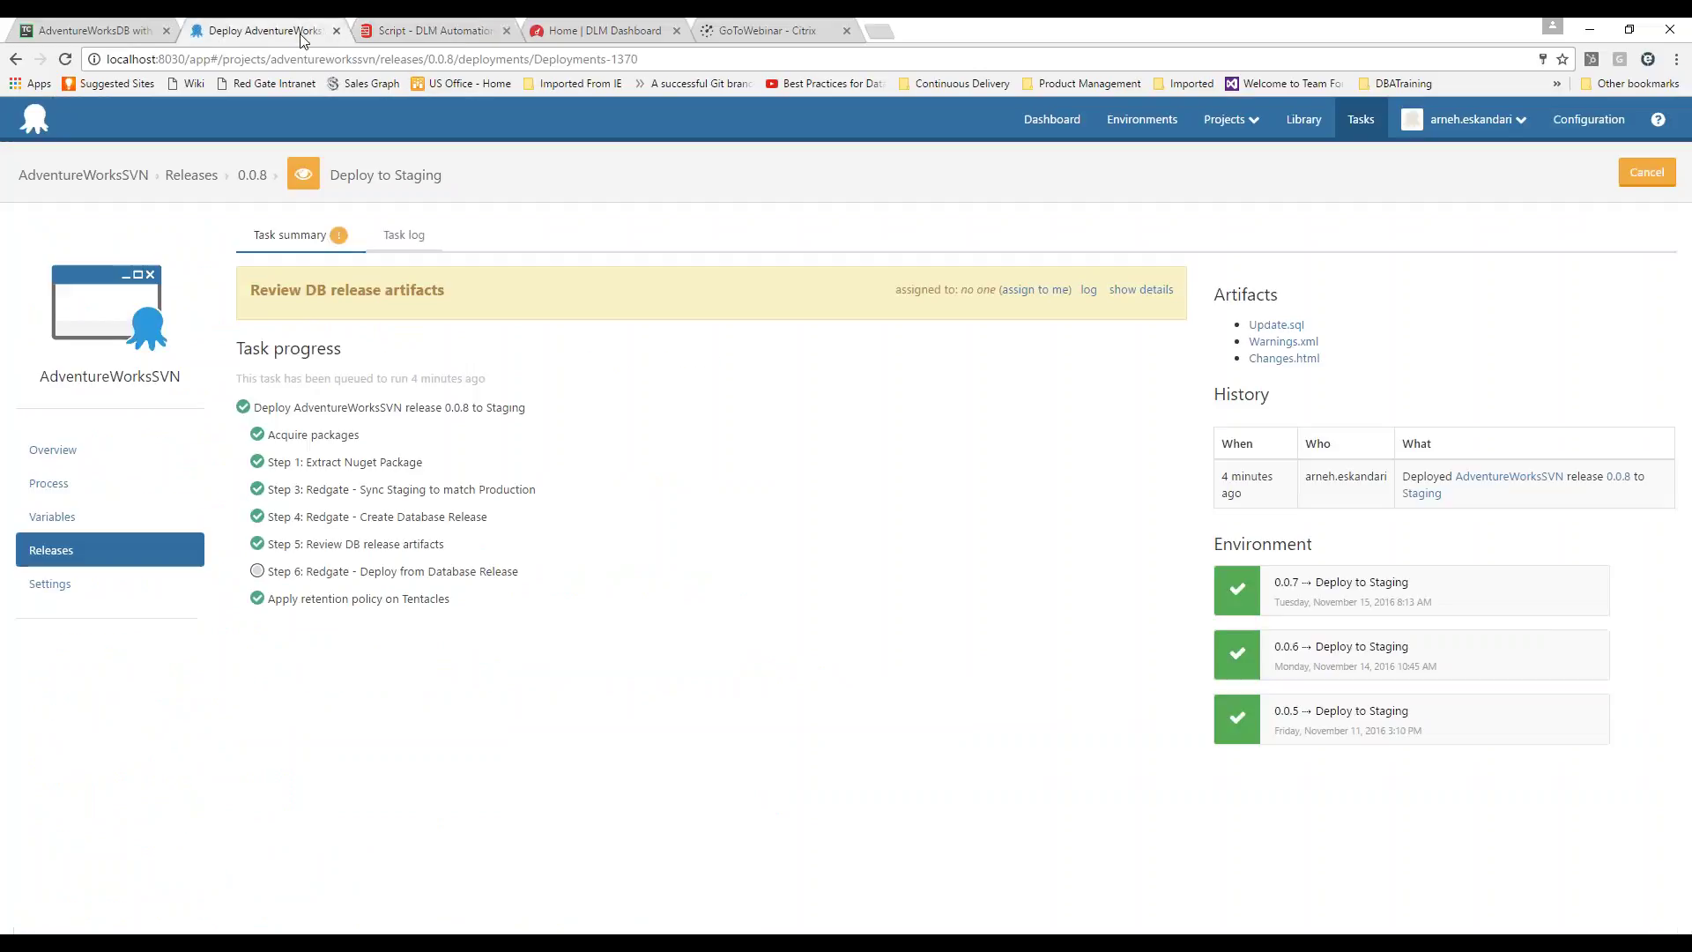
{"action": "left_click", "coordinate": [1045, 295]}
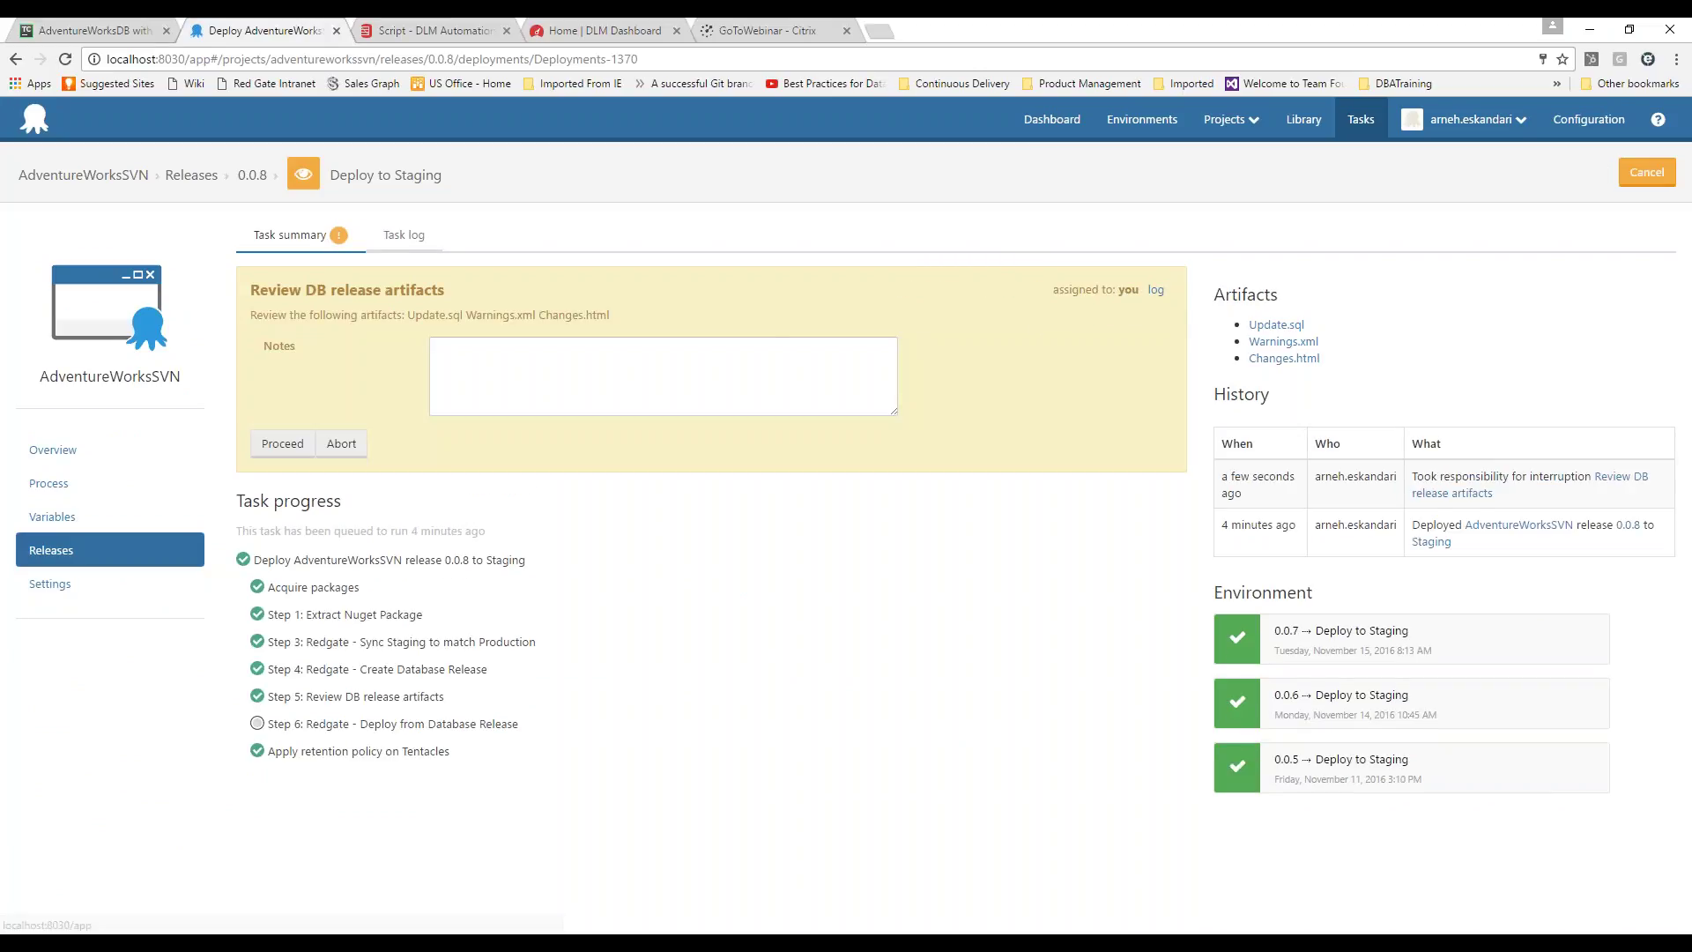
{"action": "left_click", "coordinate": [524, 364]}
{"action": "type", "text": "looks good"}
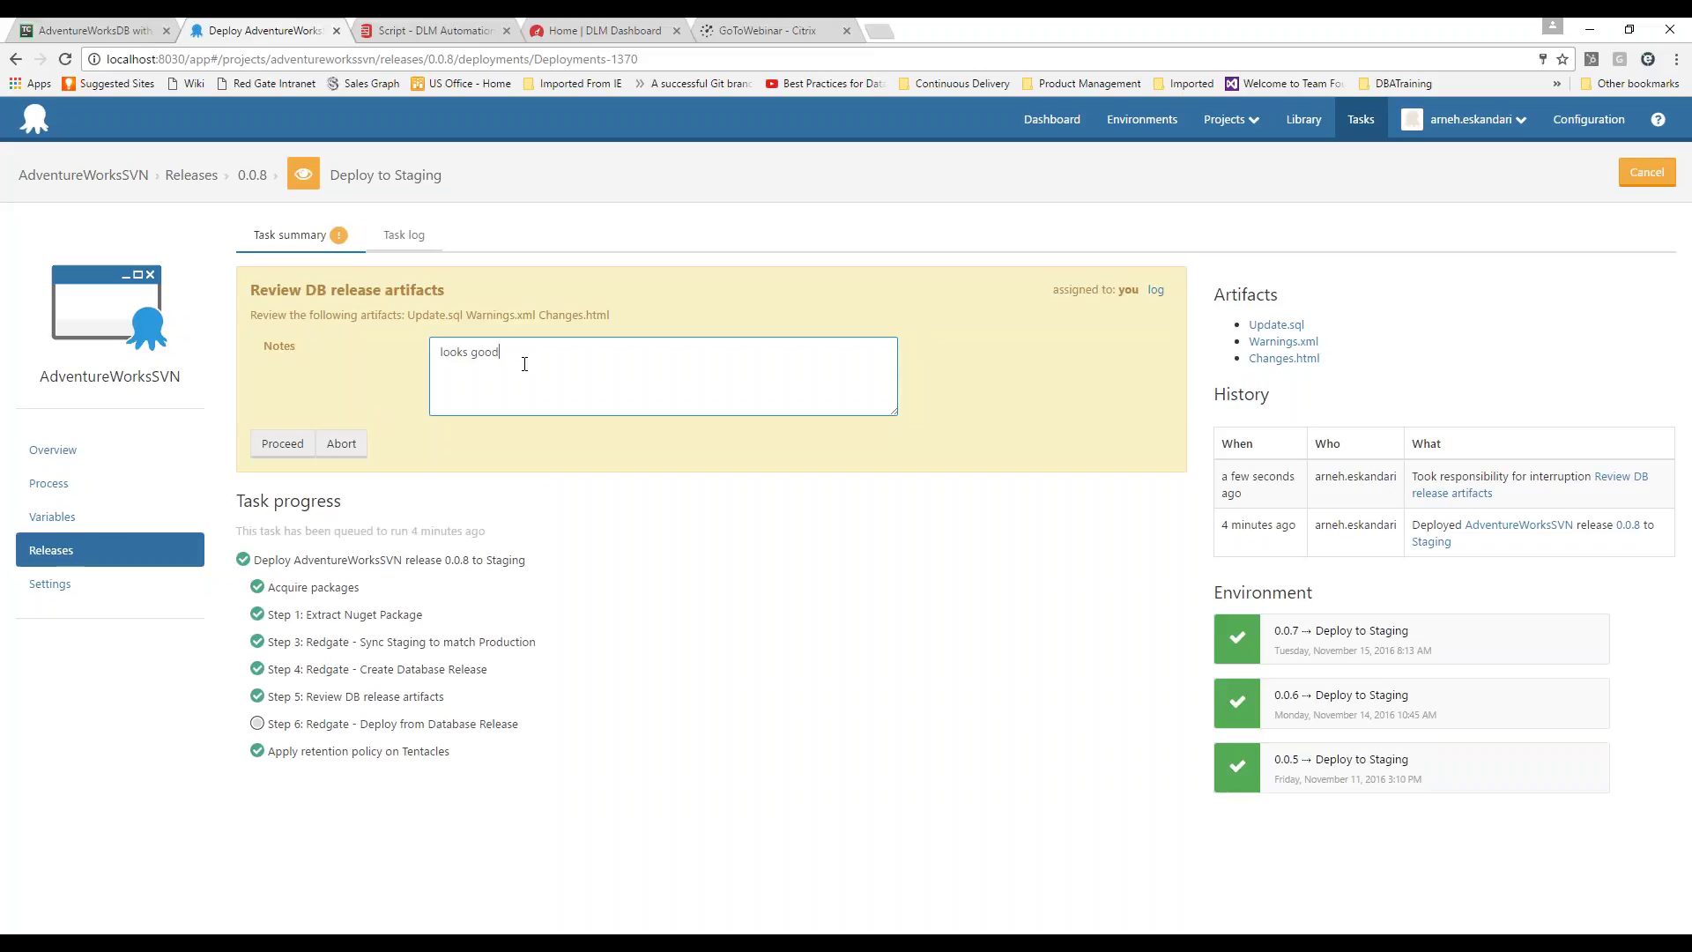
{"action": "left_click", "coordinate": [289, 443]}
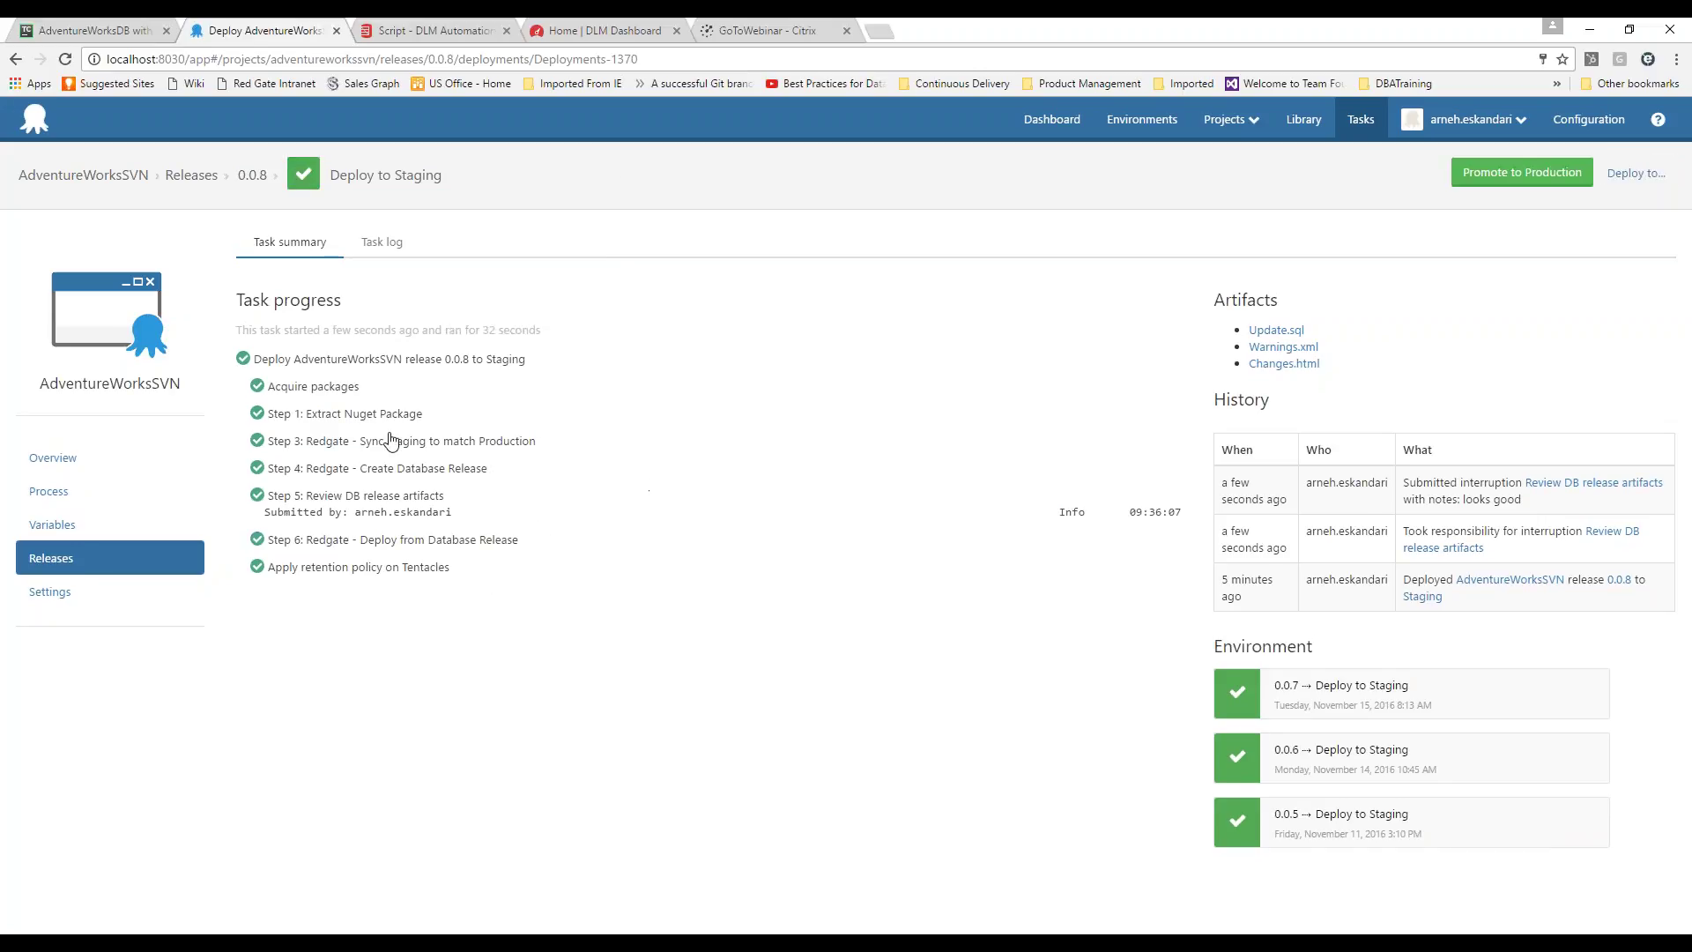
Step: Switch to DLM Dashboard and review the SVN_AdventureWorks_Staging update, including the usp_GetContacts differences and the SQL executions
{"action": "left_click", "coordinate": [602, 34]}
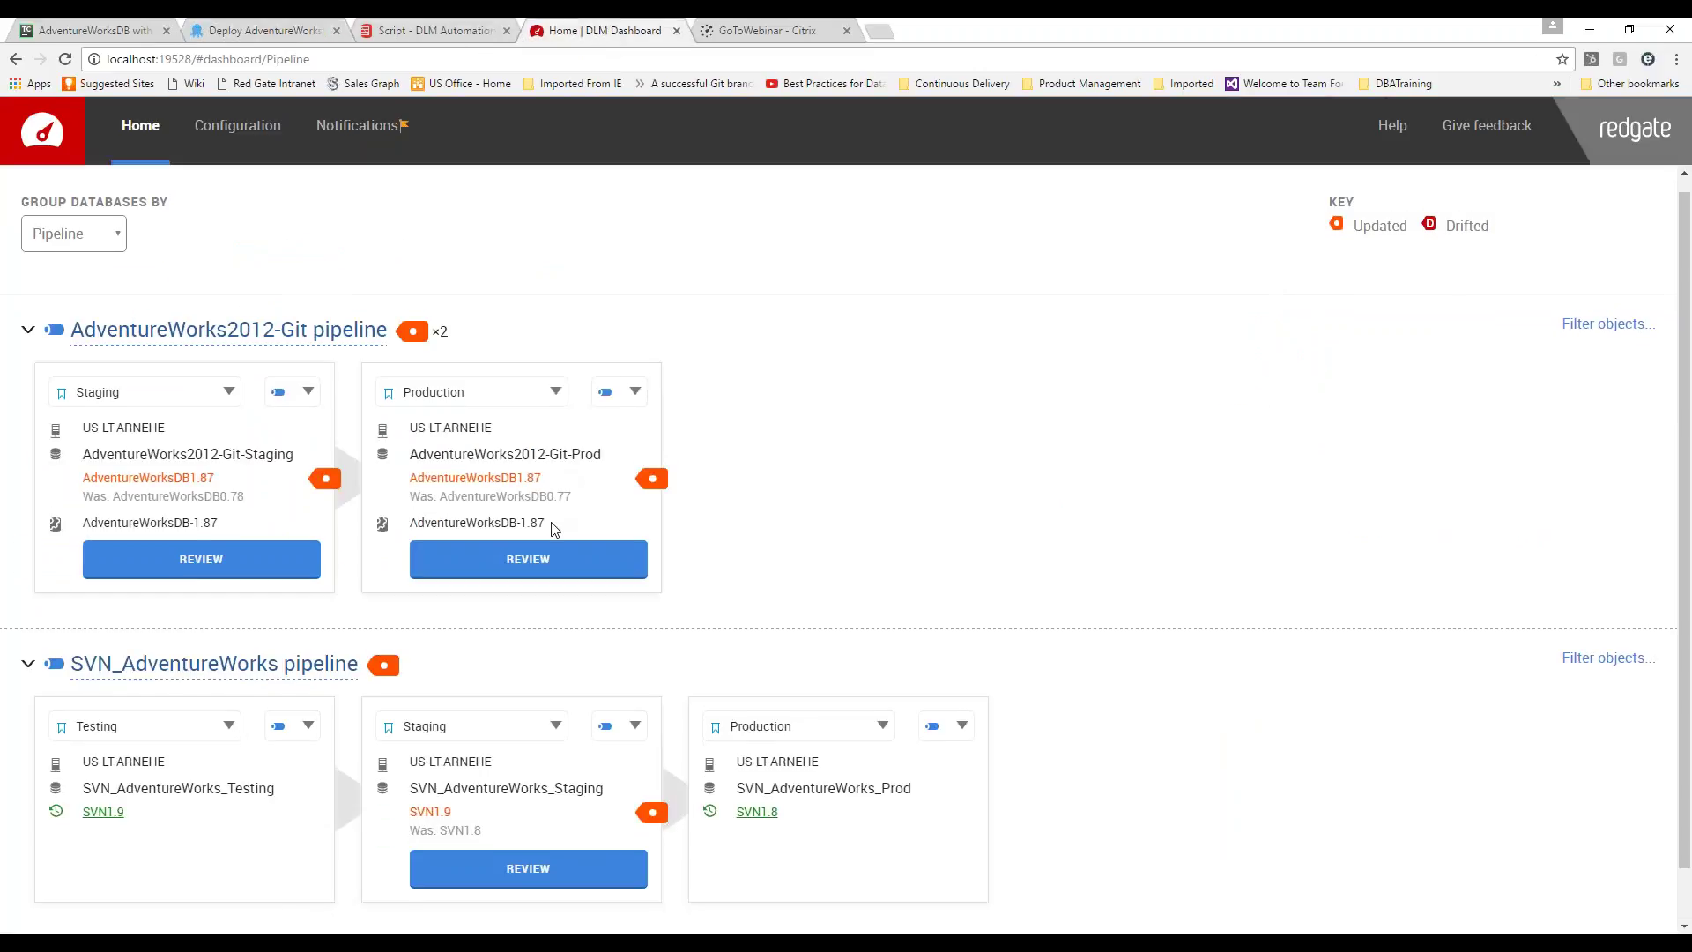
{"action": "scroll", "coordinate": [474, 710], "scroll_direction": "down", "scroll_amount": 1}
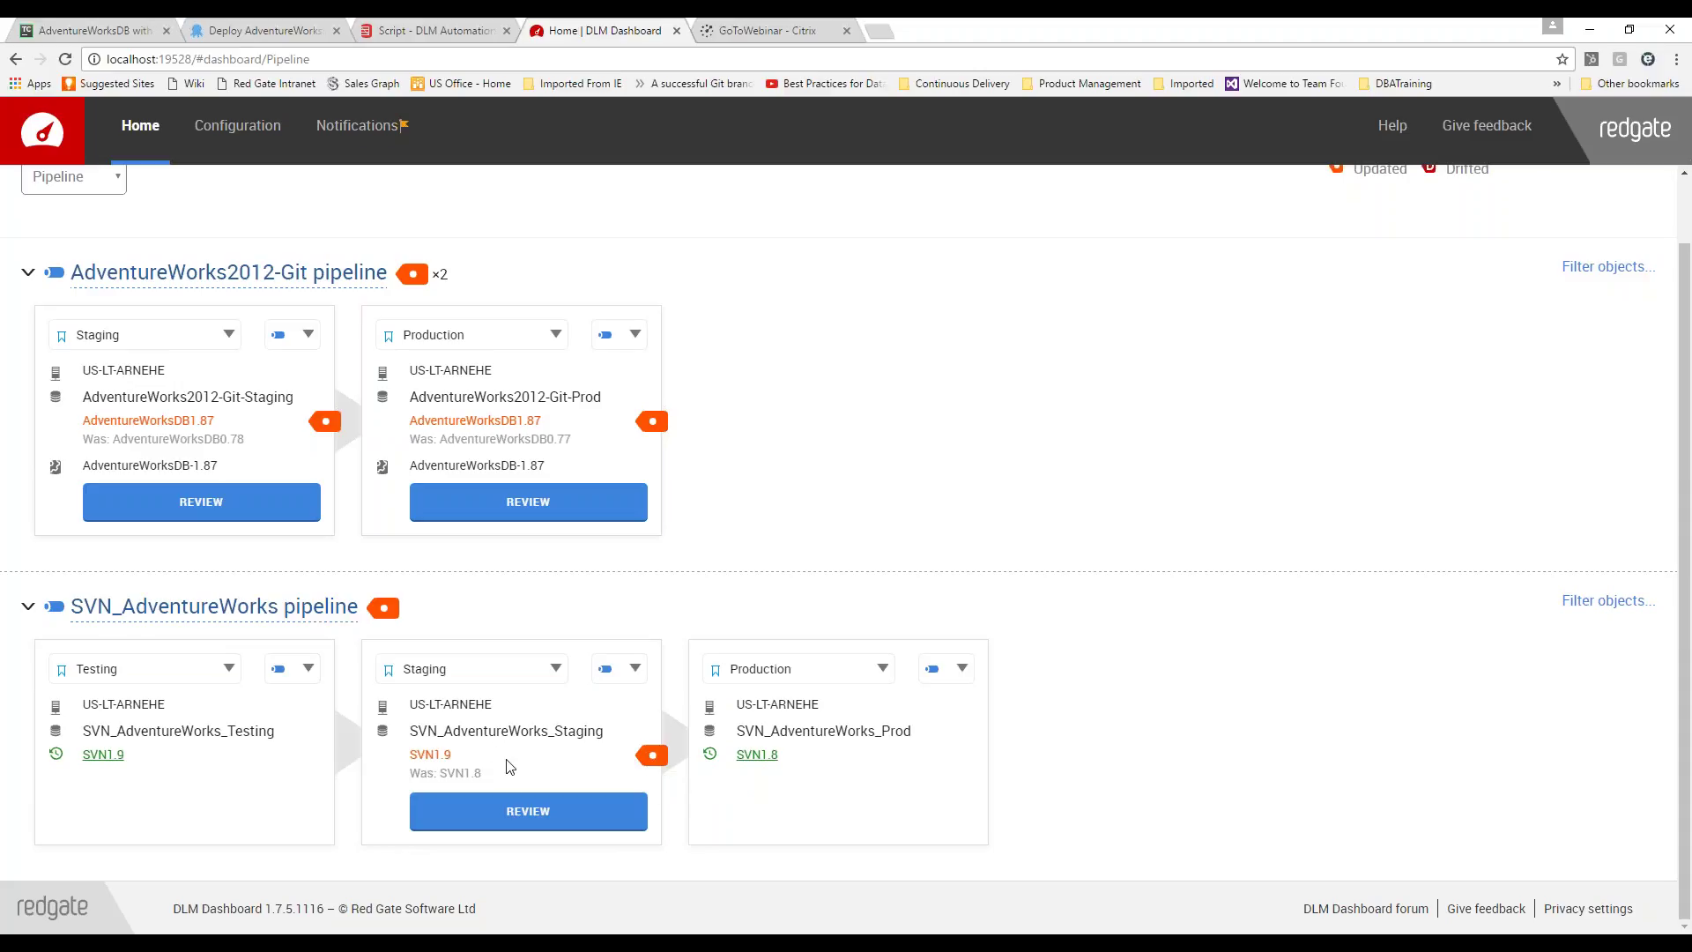
{"action": "left_click", "coordinate": [525, 822]}
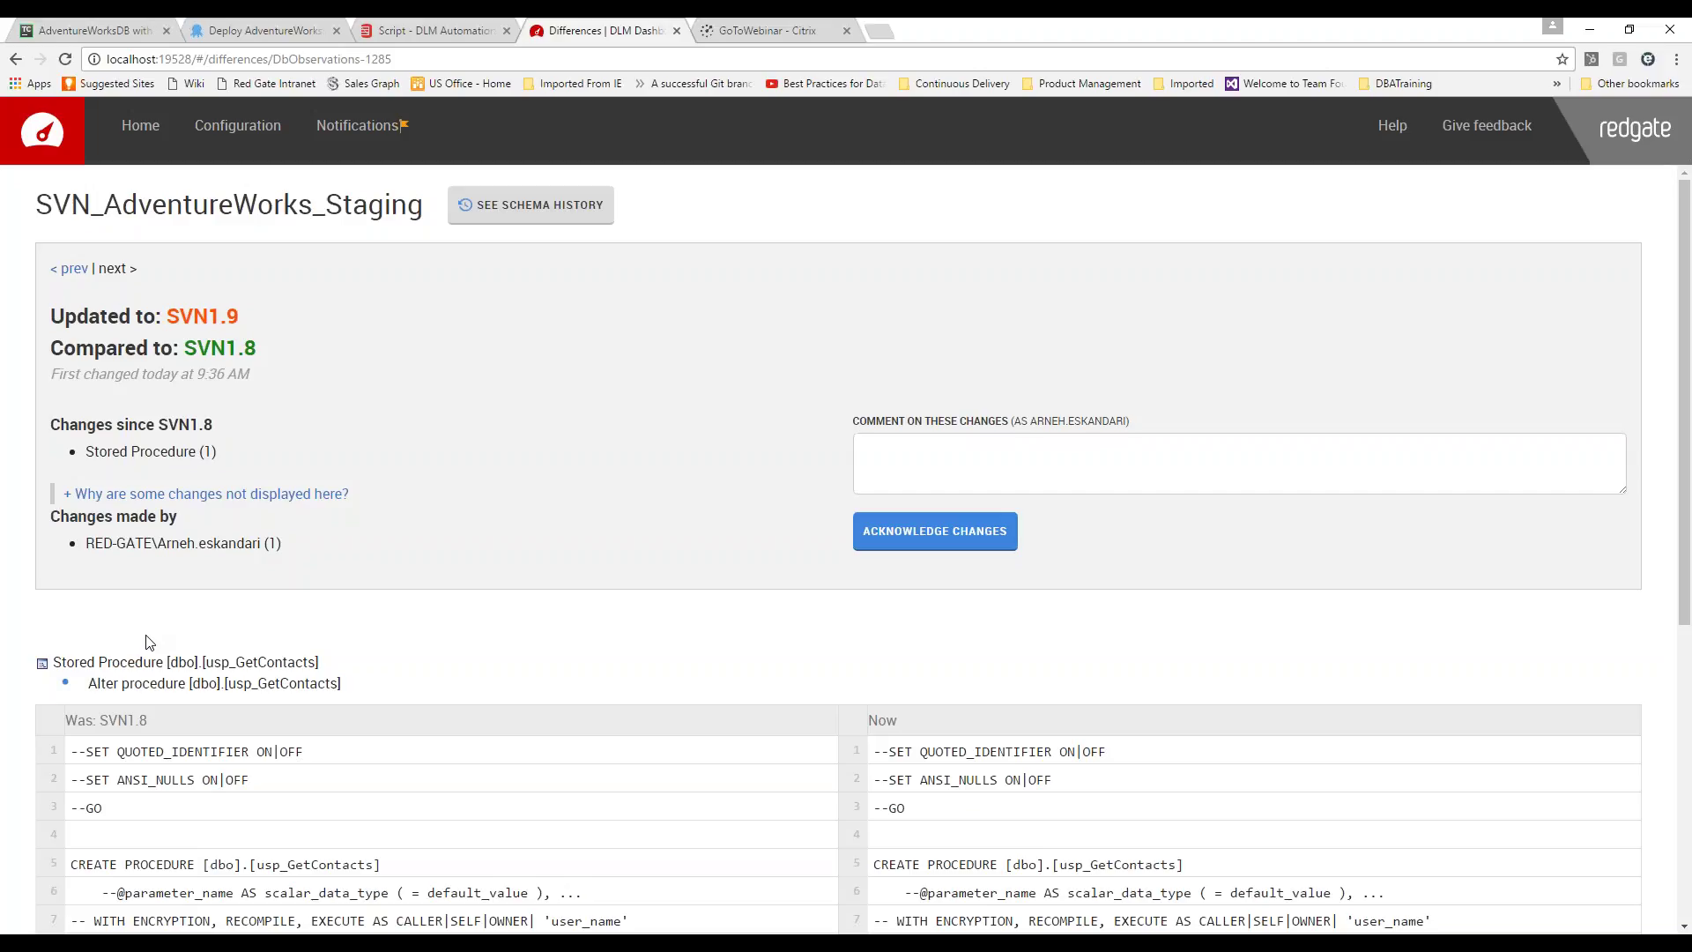
{"action": "scroll", "coordinate": [141, 633], "scroll_direction": "down", "scroll_amount": 2}
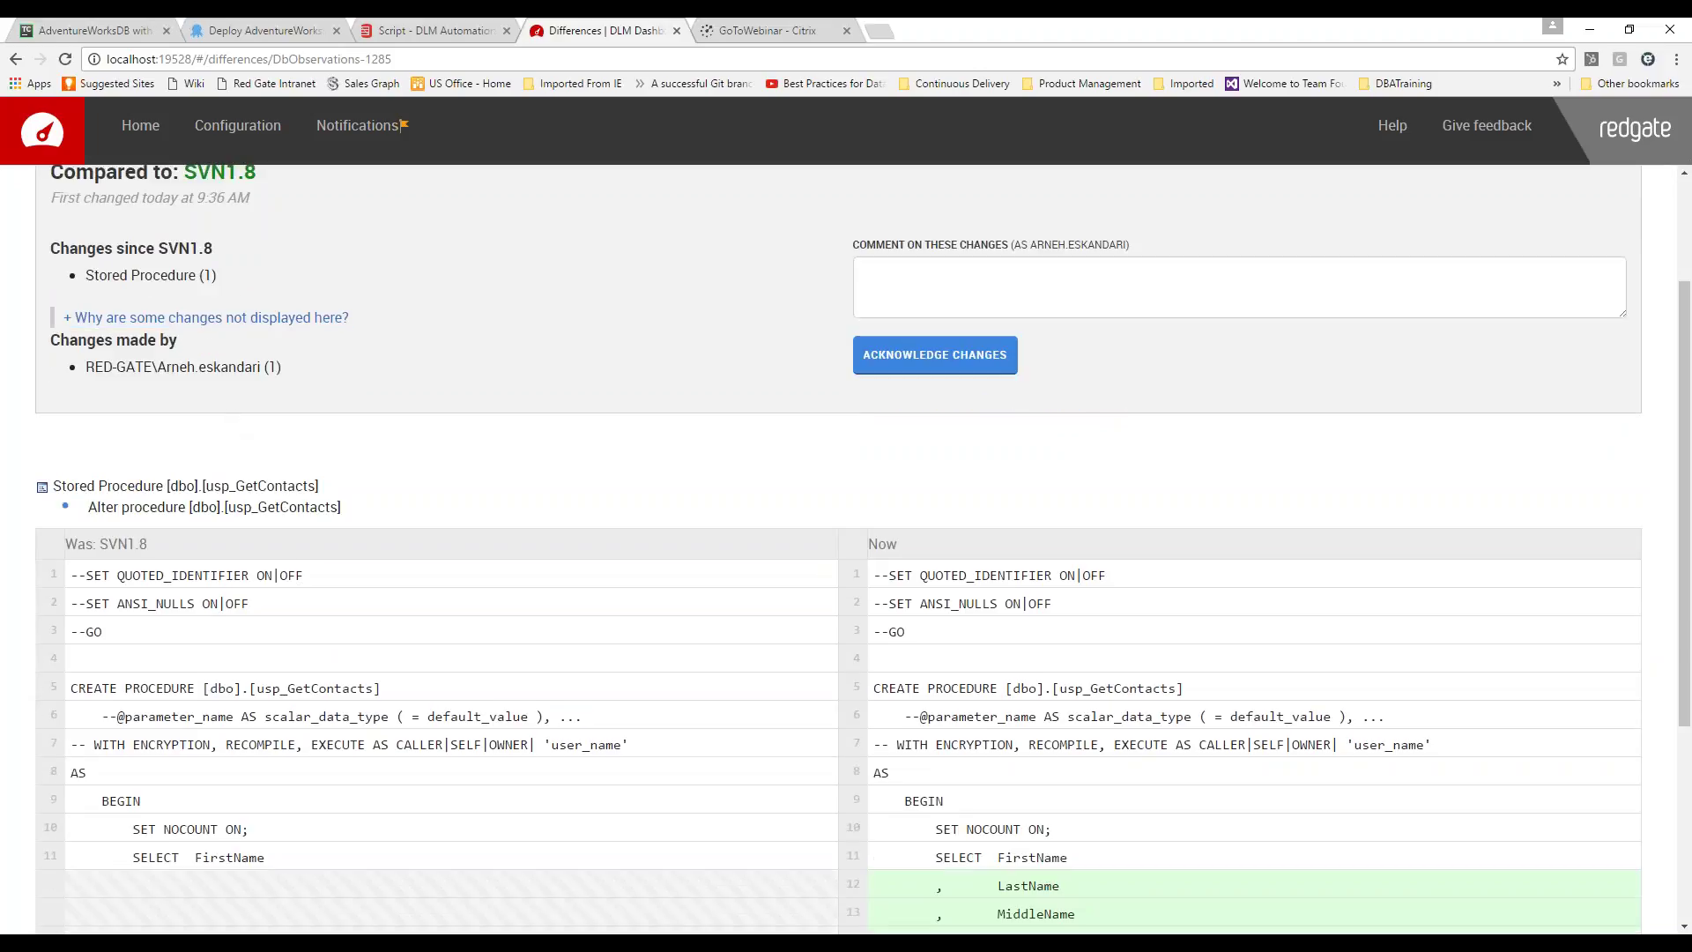
{"action": "scroll", "coordinate": [284, 562], "scroll_direction": "down", "scroll_amount": 1}
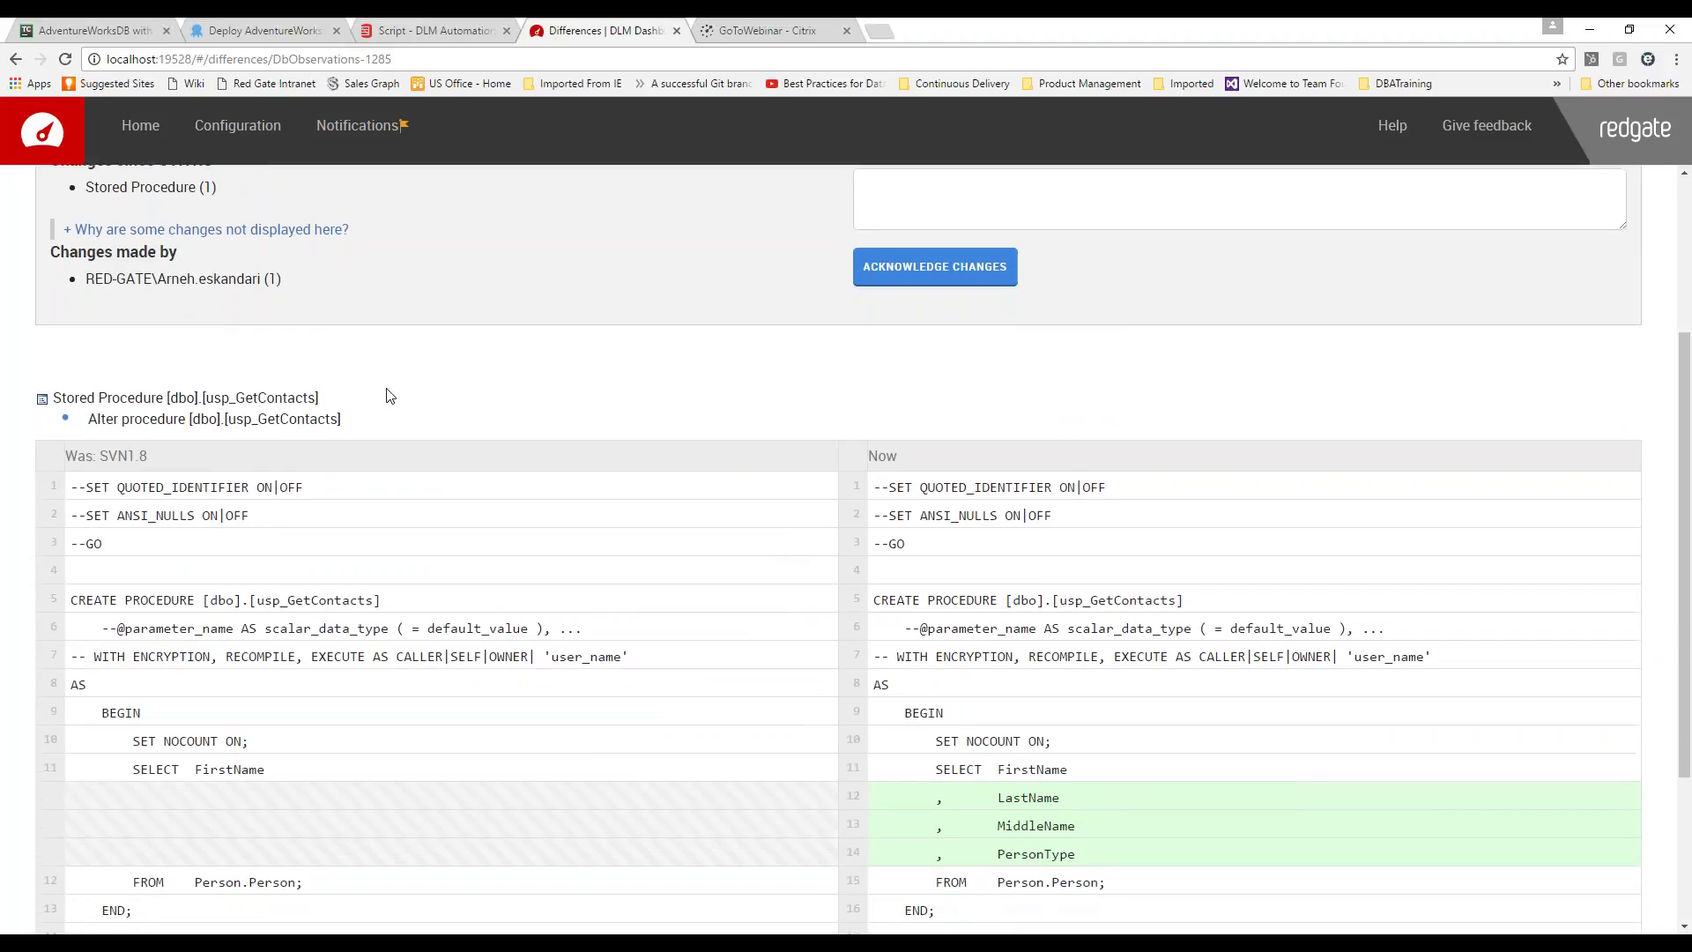
{"action": "scroll", "coordinate": [390, 544], "scroll_direction": "down", "scroll_amount": 2}
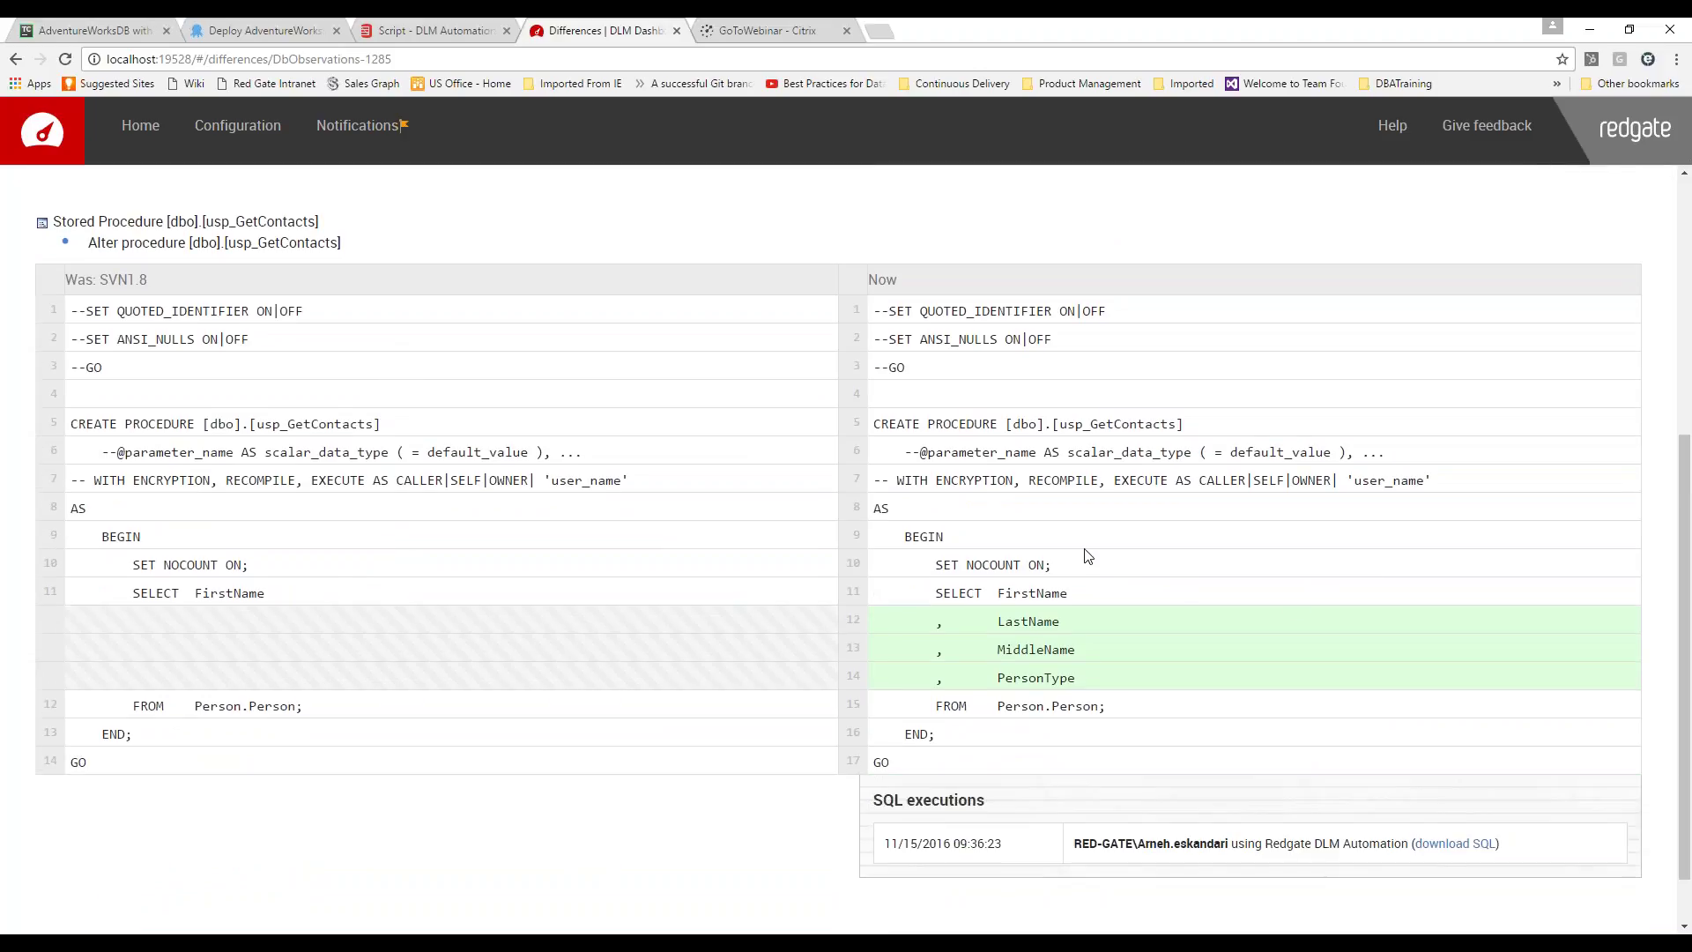
{"action": "scroll", "coordinate": [1209, 685], "scroll_direction": "down", "scroll_amount": 1}
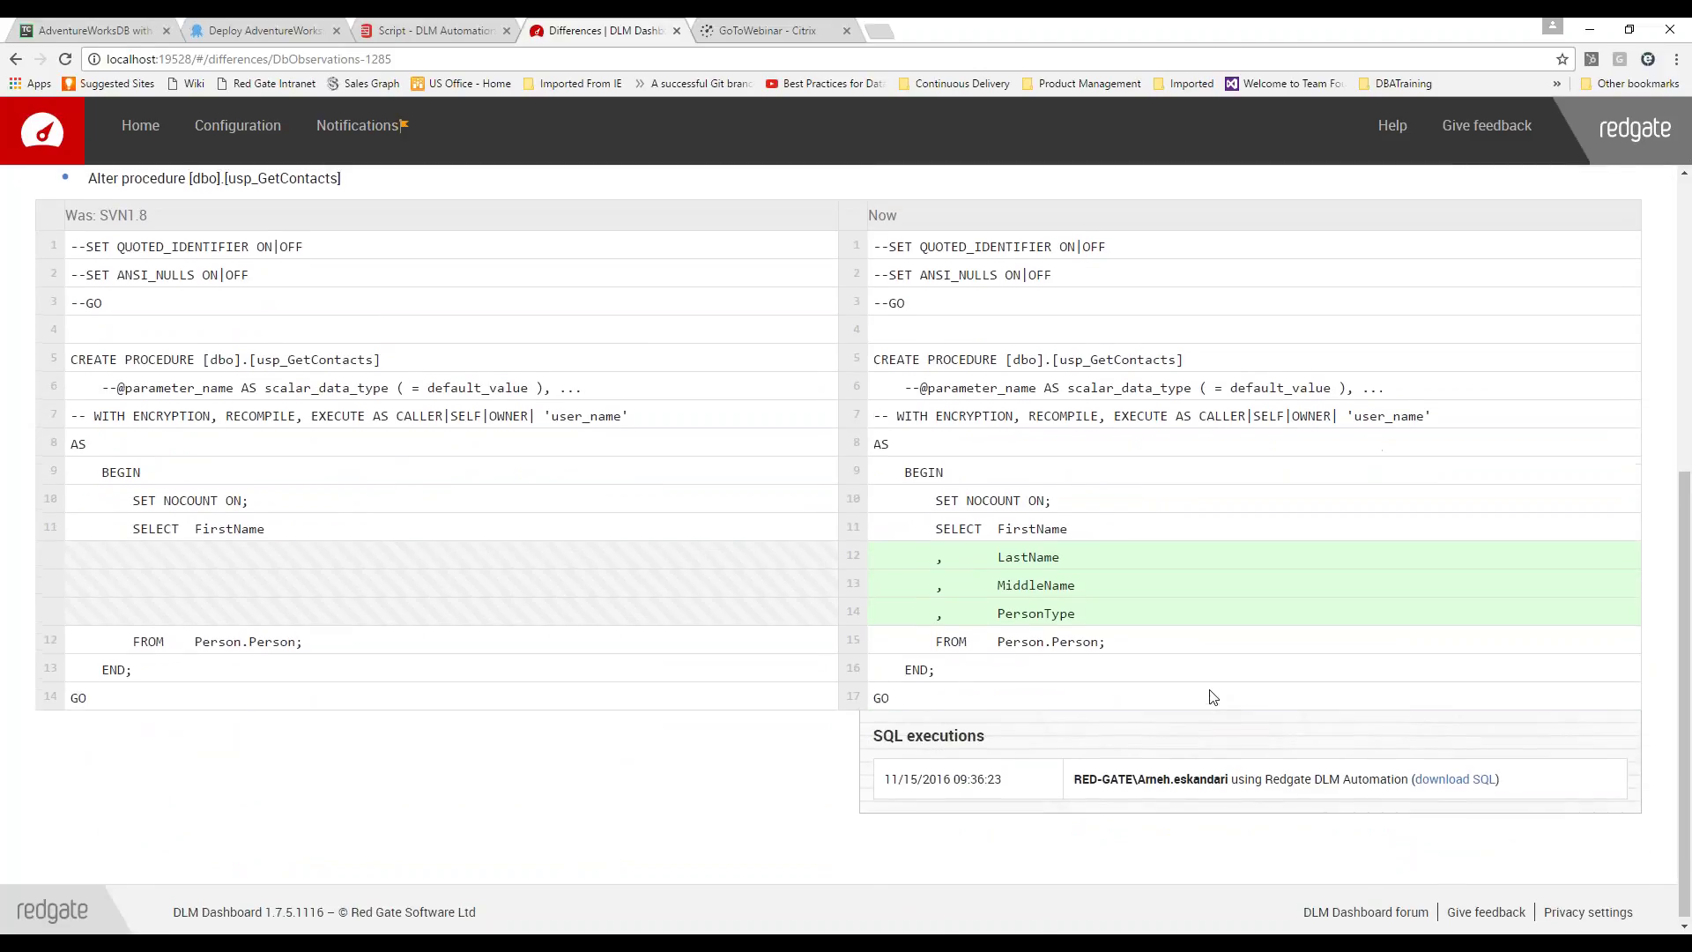
{"action": "scroll", "coordinate": [1212, 696], "scroll_direction": "up", "scroll_amount": 6}
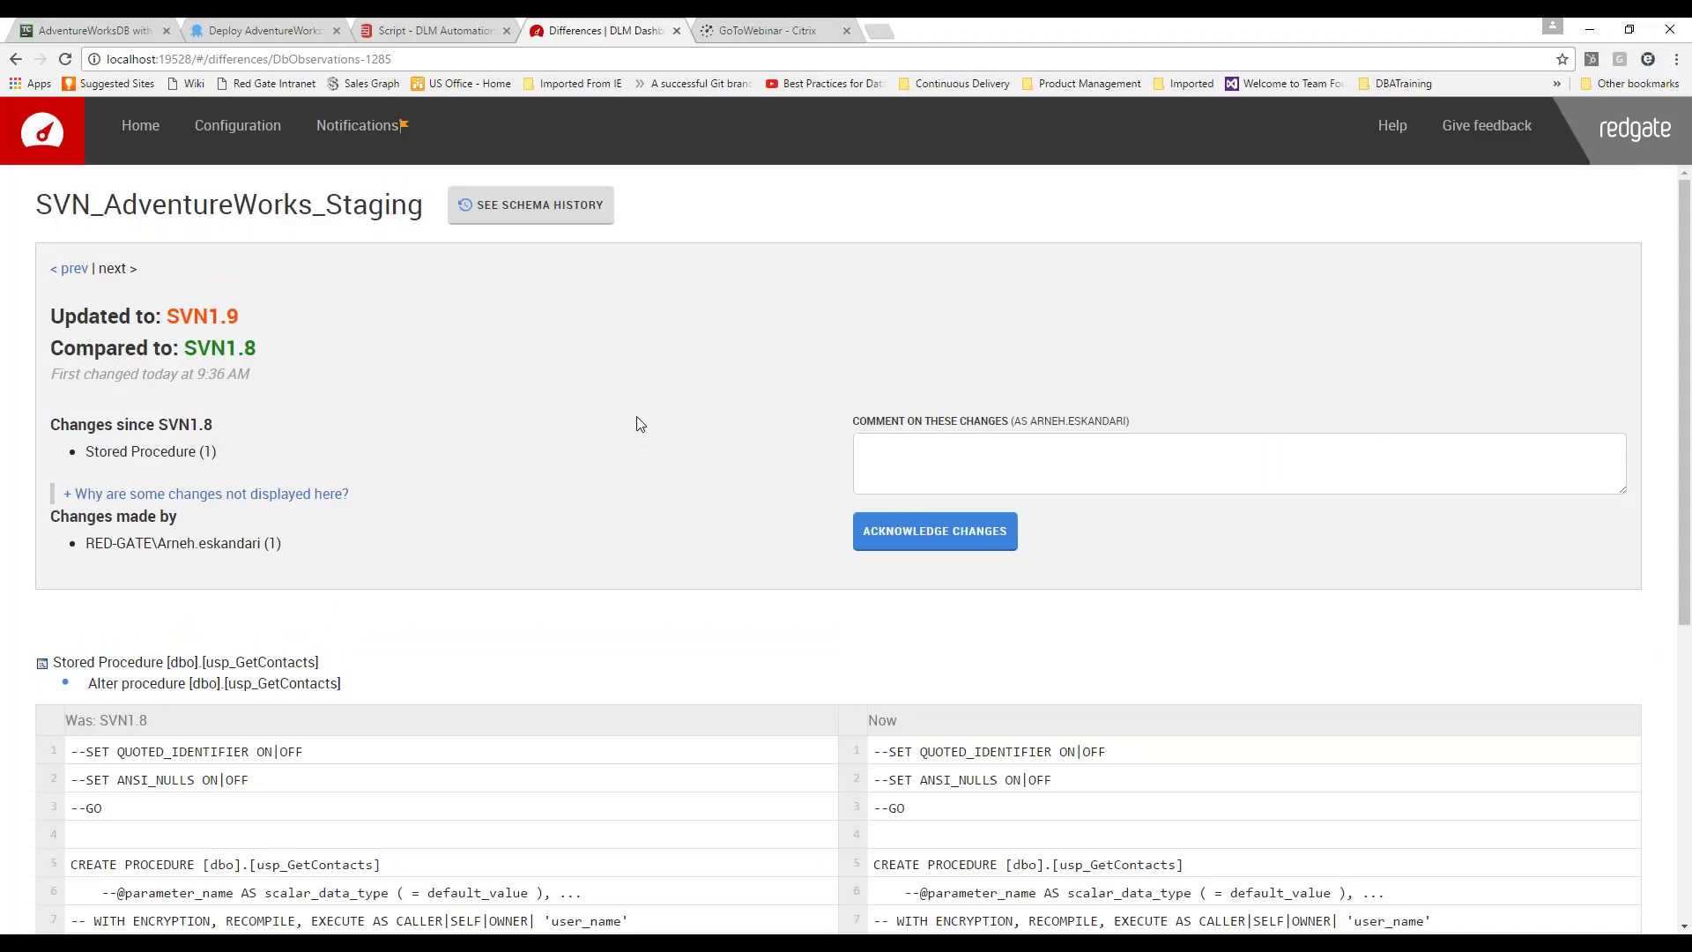
Step: Return to Octopus Deploy and promote AdventureWorksSVN release 0.0.8 from Staging to Production
{"action": "left_click", "coordinate": [267, 31]}
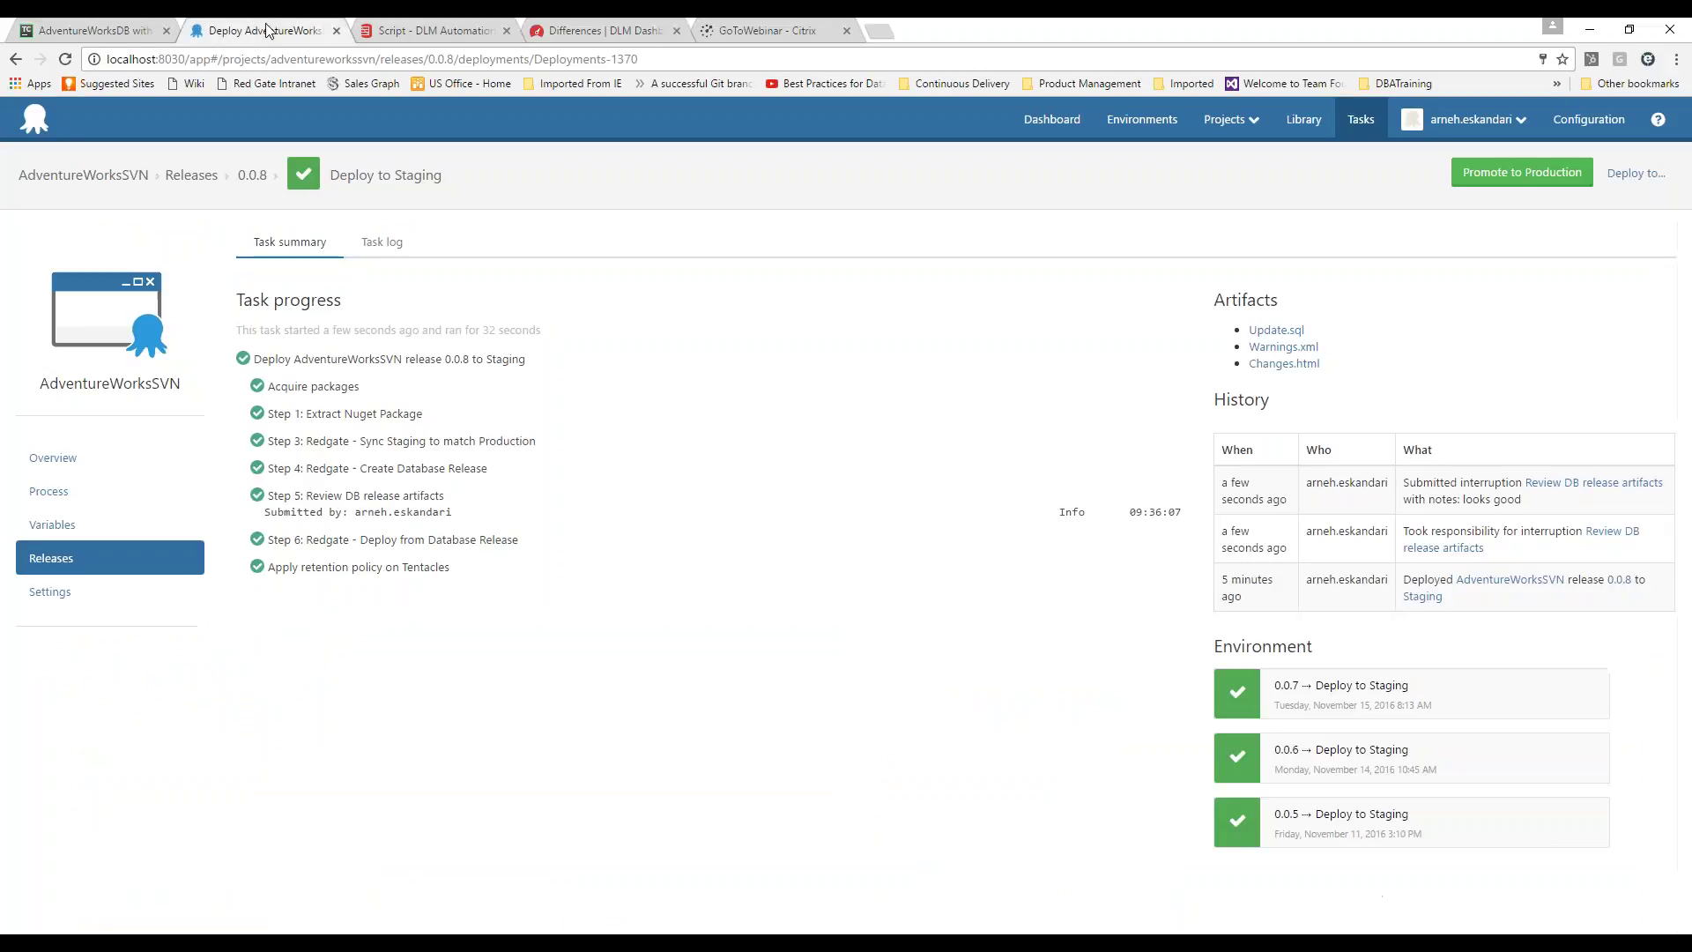
{"action": "left_click", "coordinate": [1520, 181]}
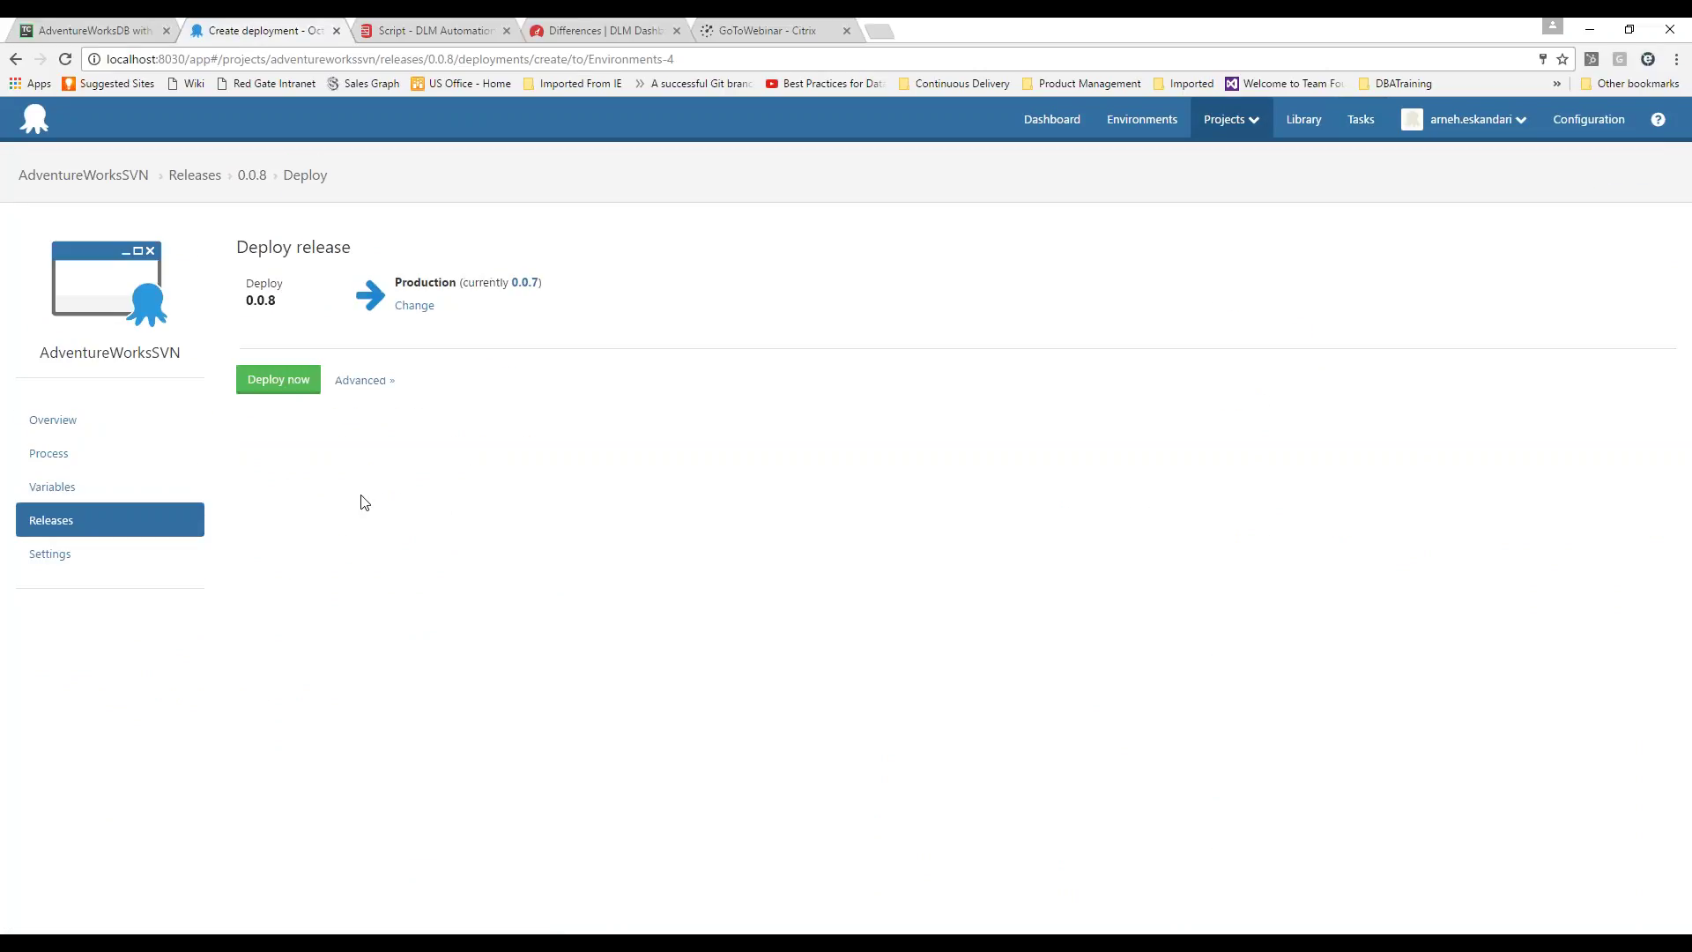
{"action": "left_click", "coordinate": [274, 382]}
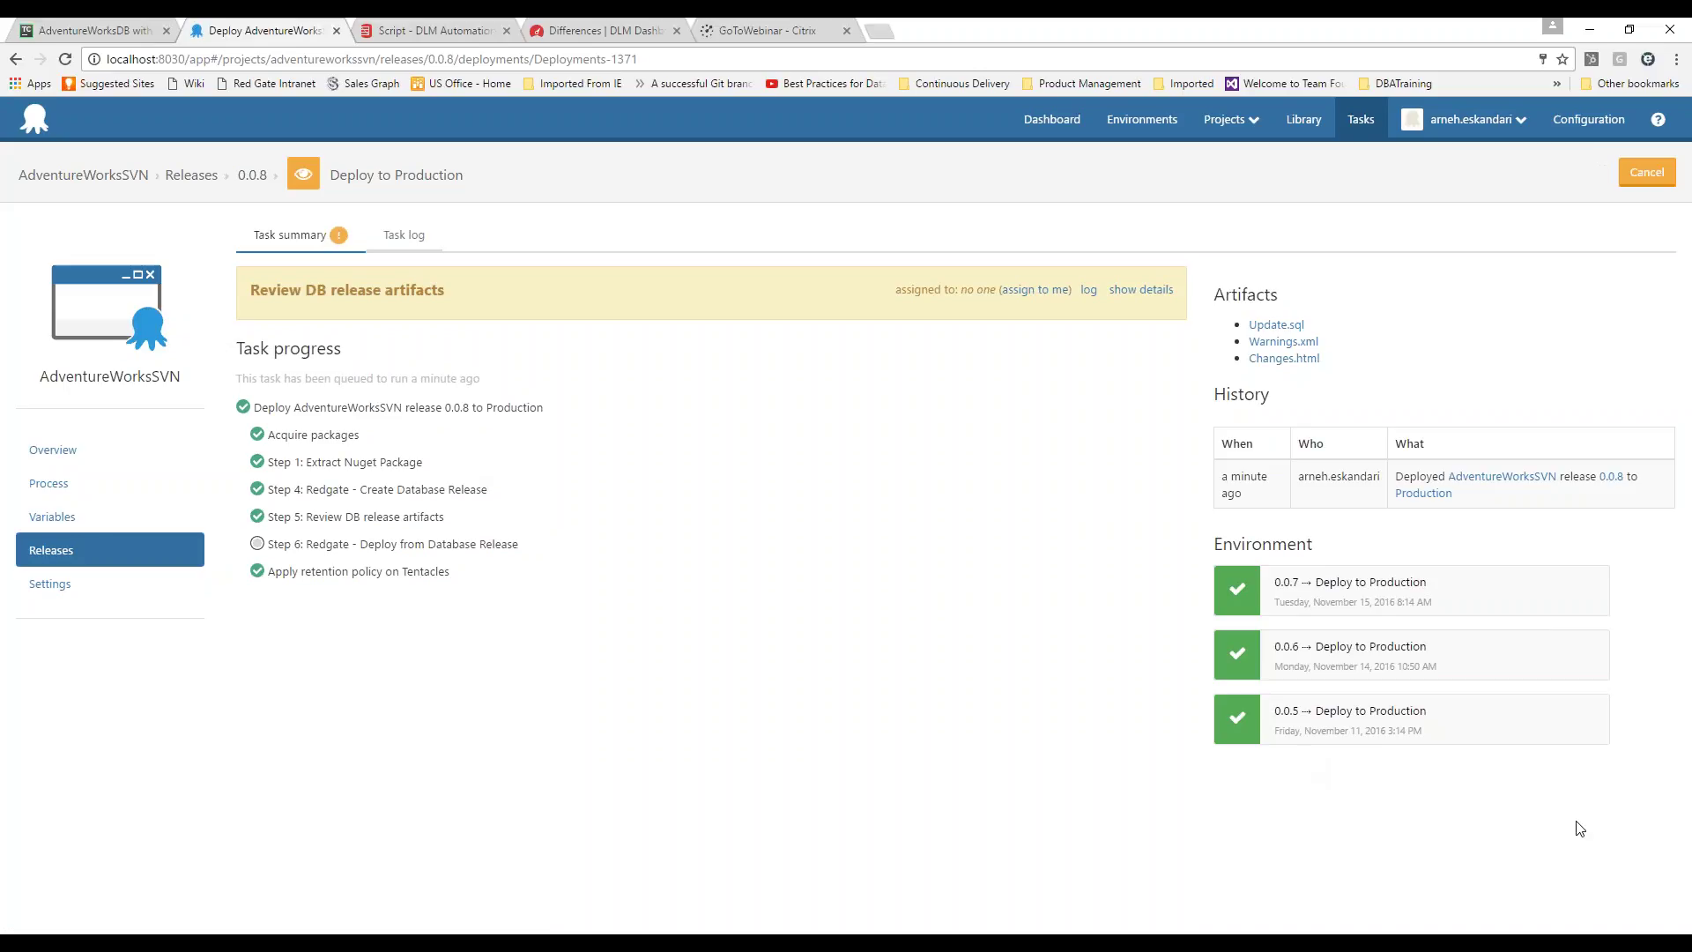
Step: Switch to SQL Server Management Studio and collapse the Programmability folder and the SVN_AdventureWorks_Dev database
{"action": "key", "text": "alt+Tab"}
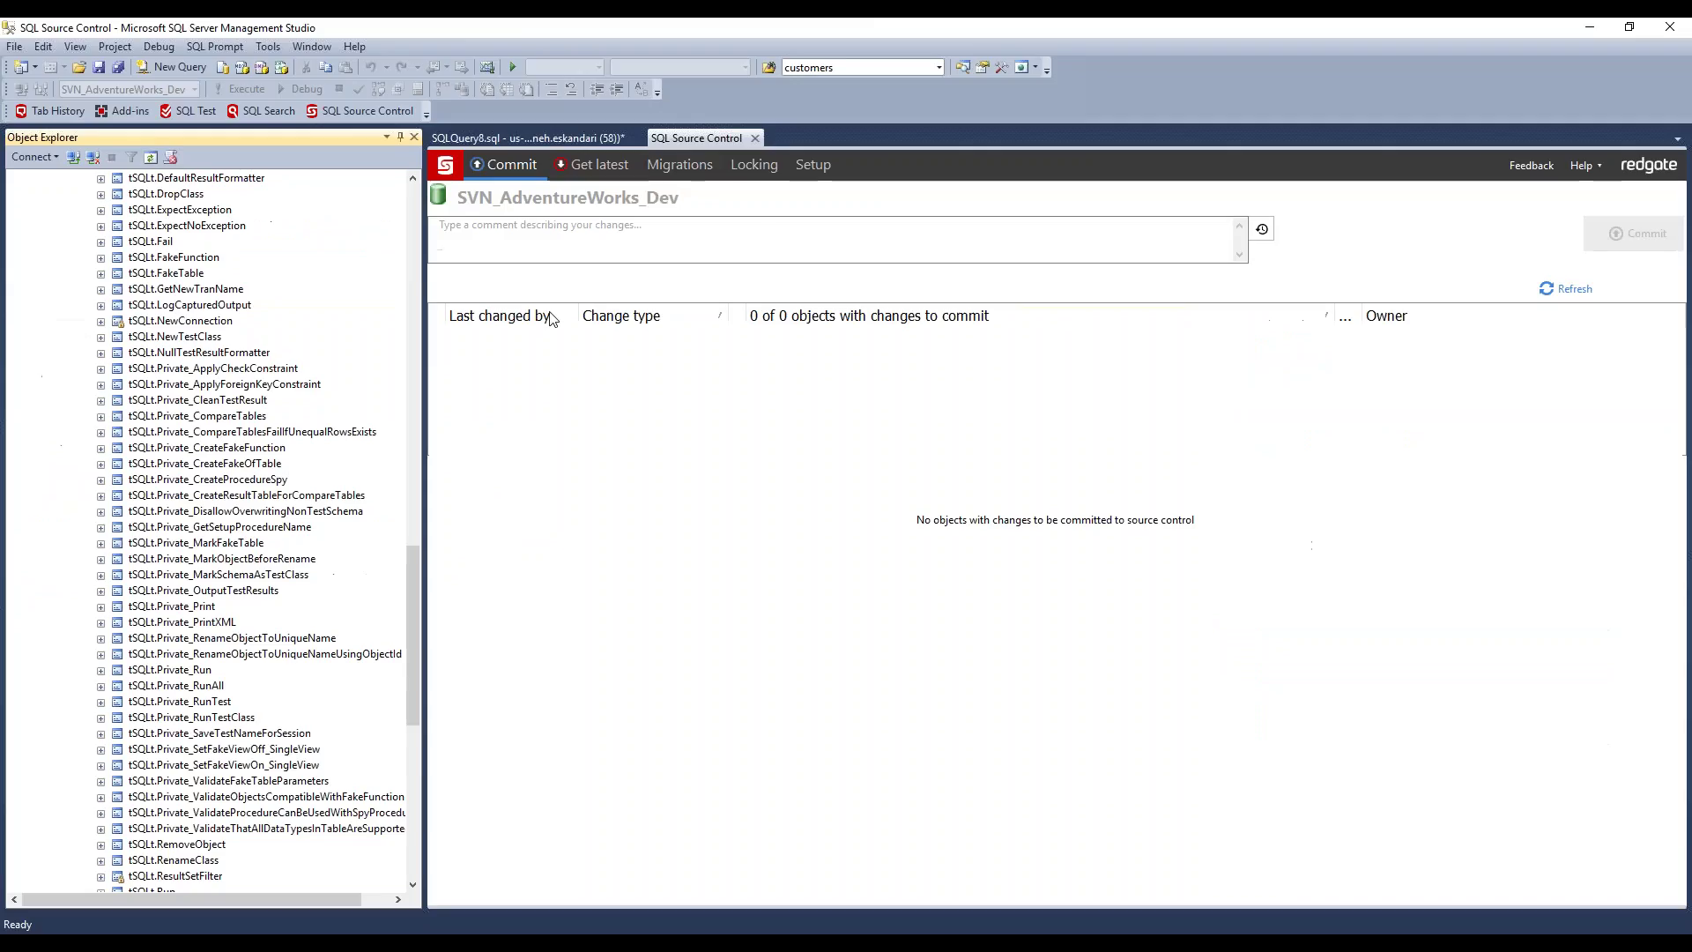
{"action": "left_click", "coordinate": [678, 166]}
{"action": "left_click_drag", "start_coordinate": [415, 607], "coordinate": [418, 472]}
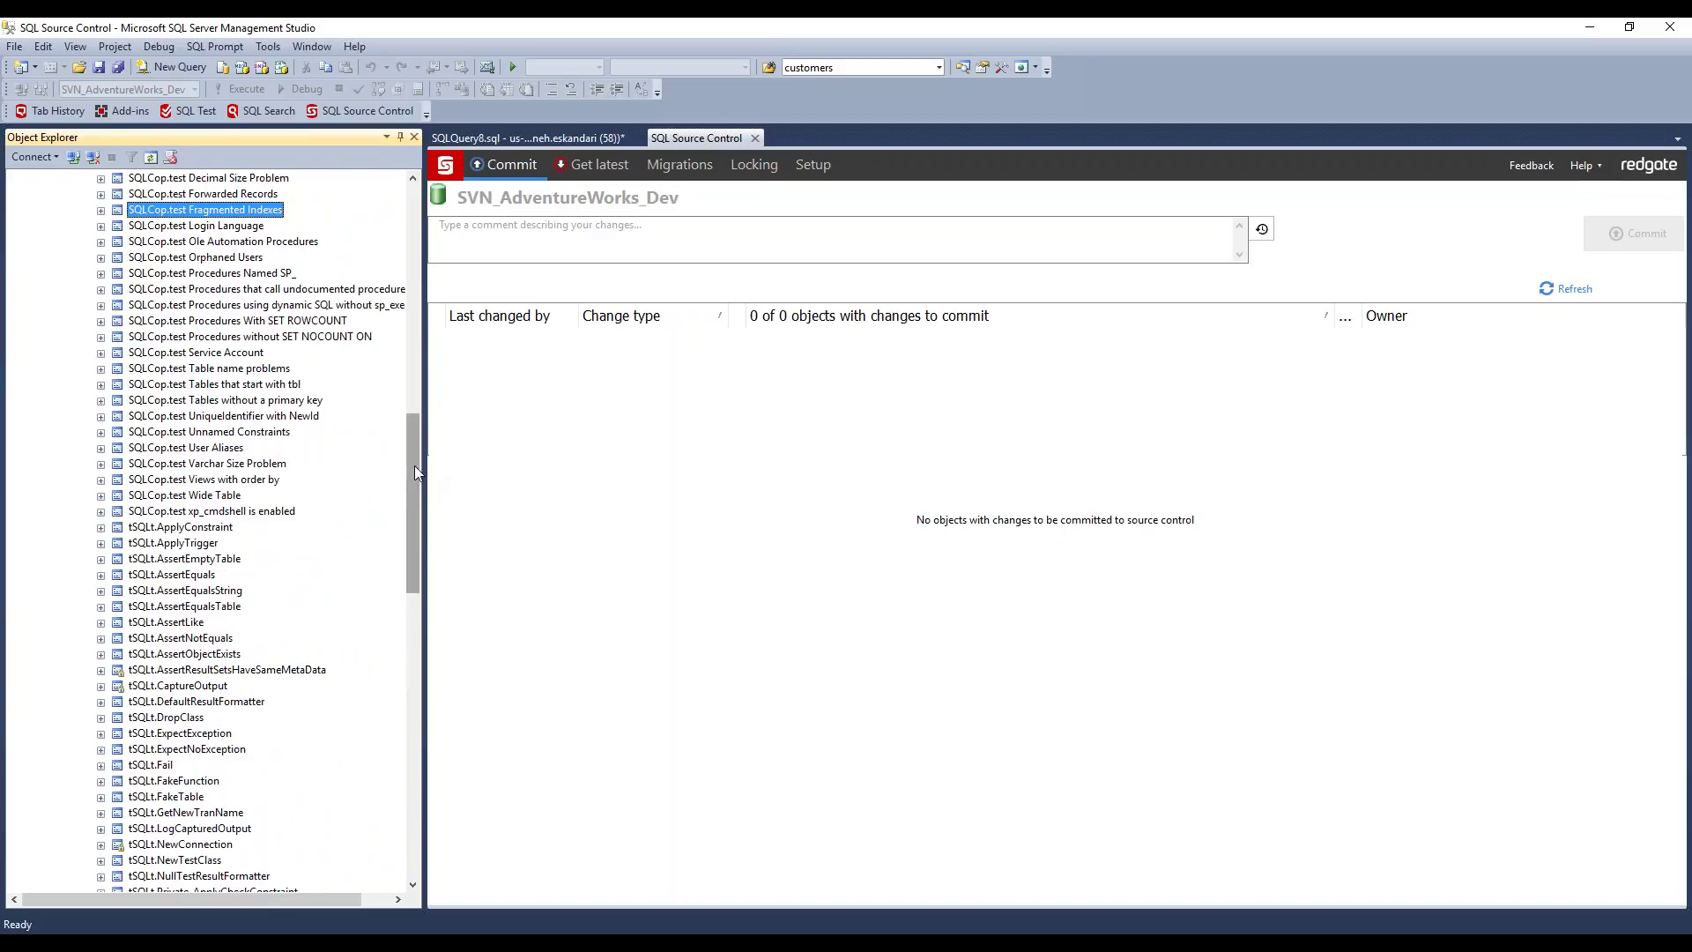
{"action": "scroll", "coordinate": [414, 467], "scroll_direction": "up", "scroll_amount": 11}
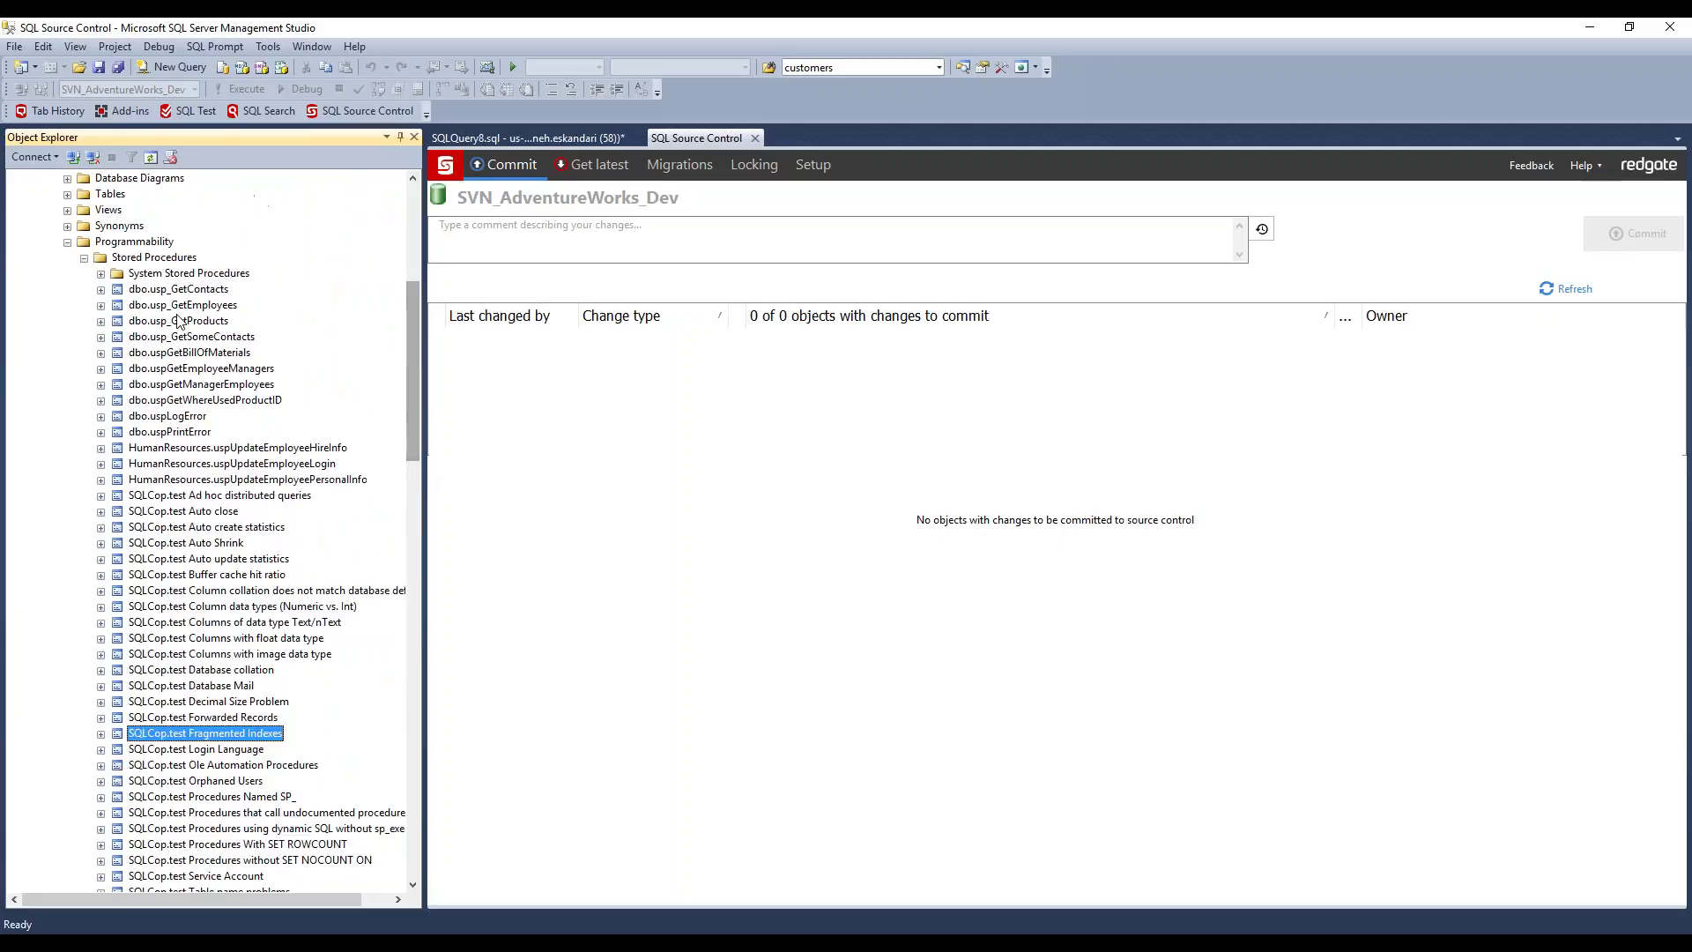
{"action": "left_click", "coordinate": [67, 242]}
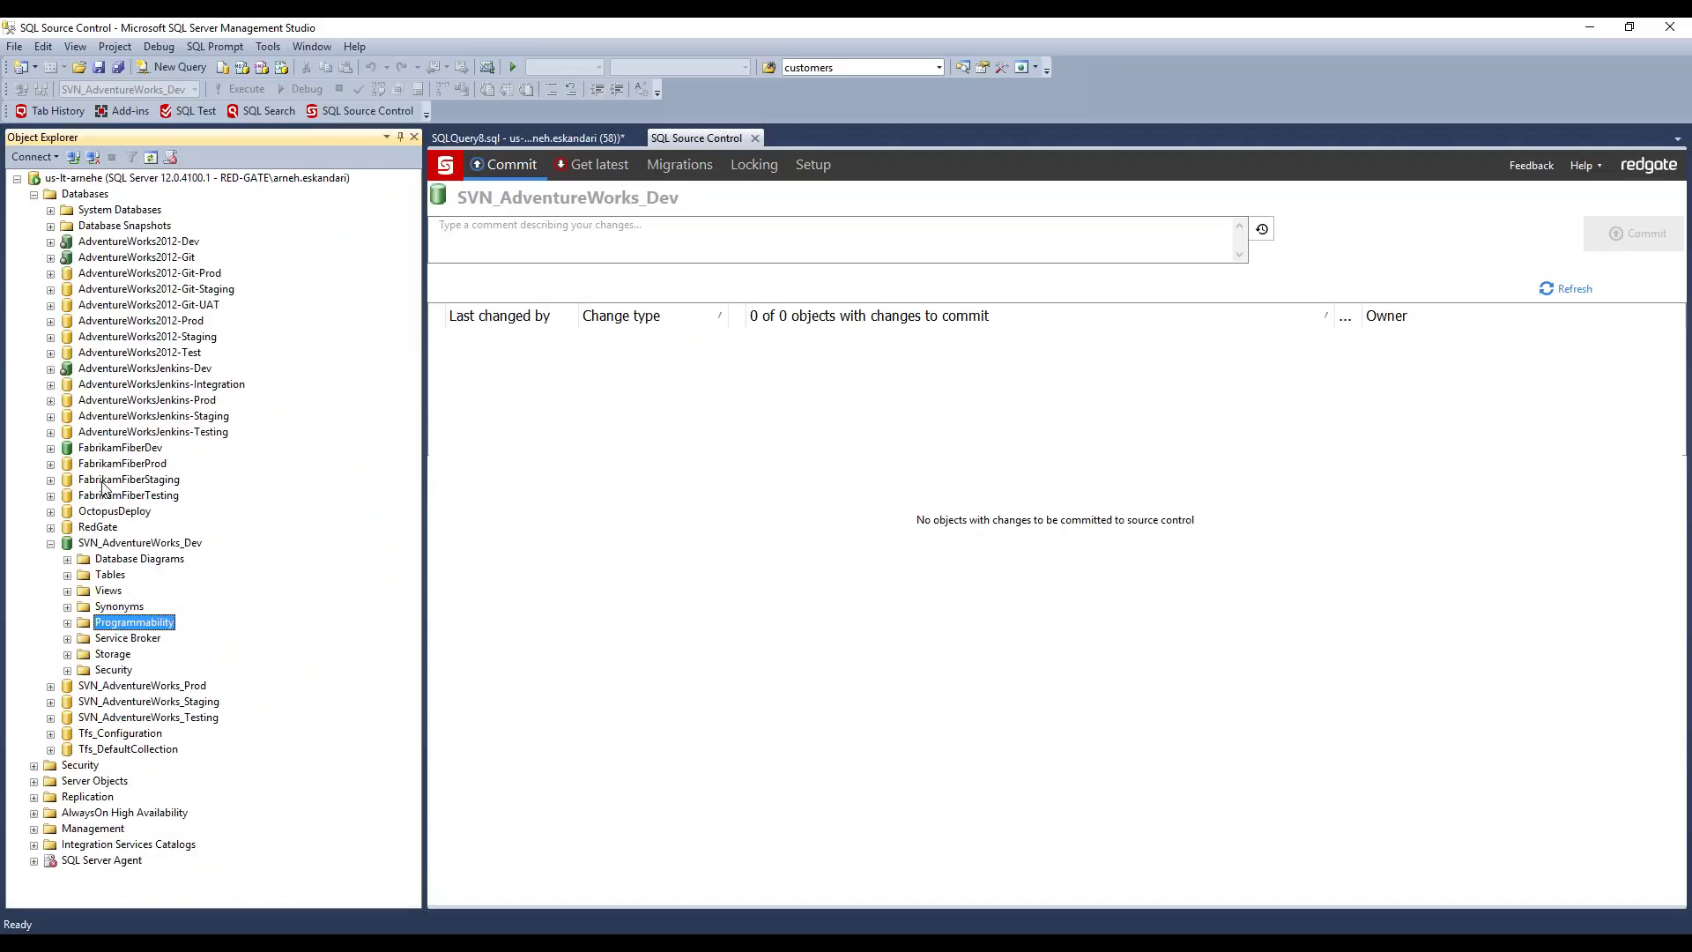
{"action": "left_click", "coordinate": [51, 543]}
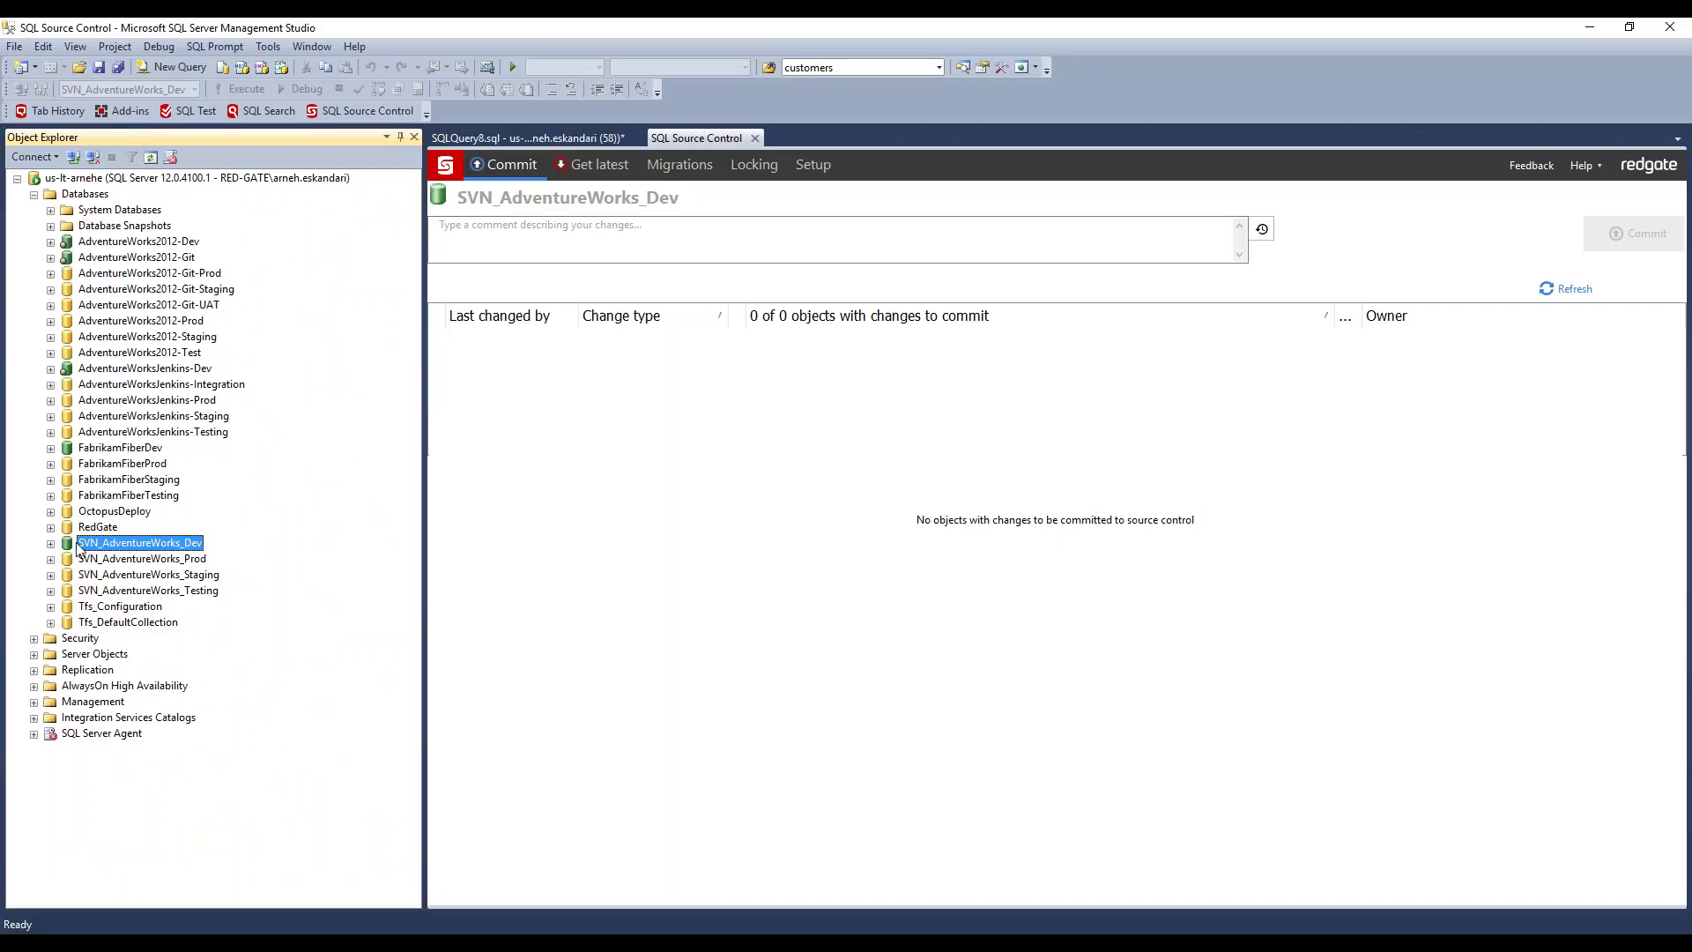
Step: Select the FabrikamFiberDev database and expand it down to the contents of the dbo.Clients table
{"action": "left_click", "coordinate": [128, 450]}
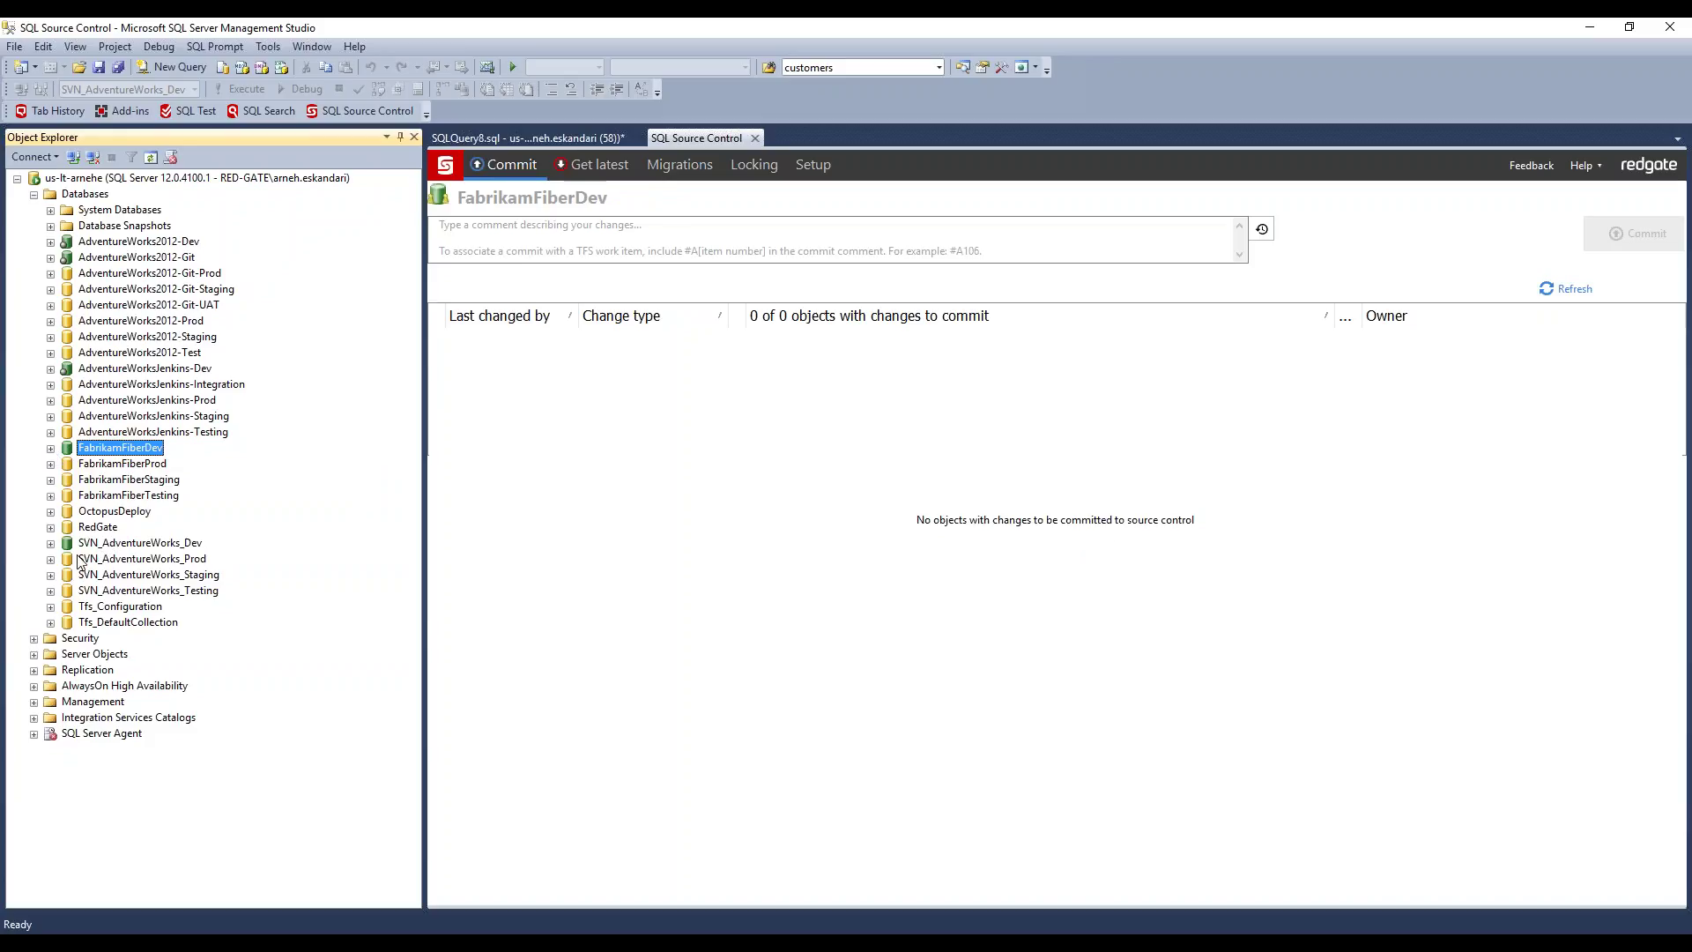
{"action": "left_click", "coordinate": [51, 448]}
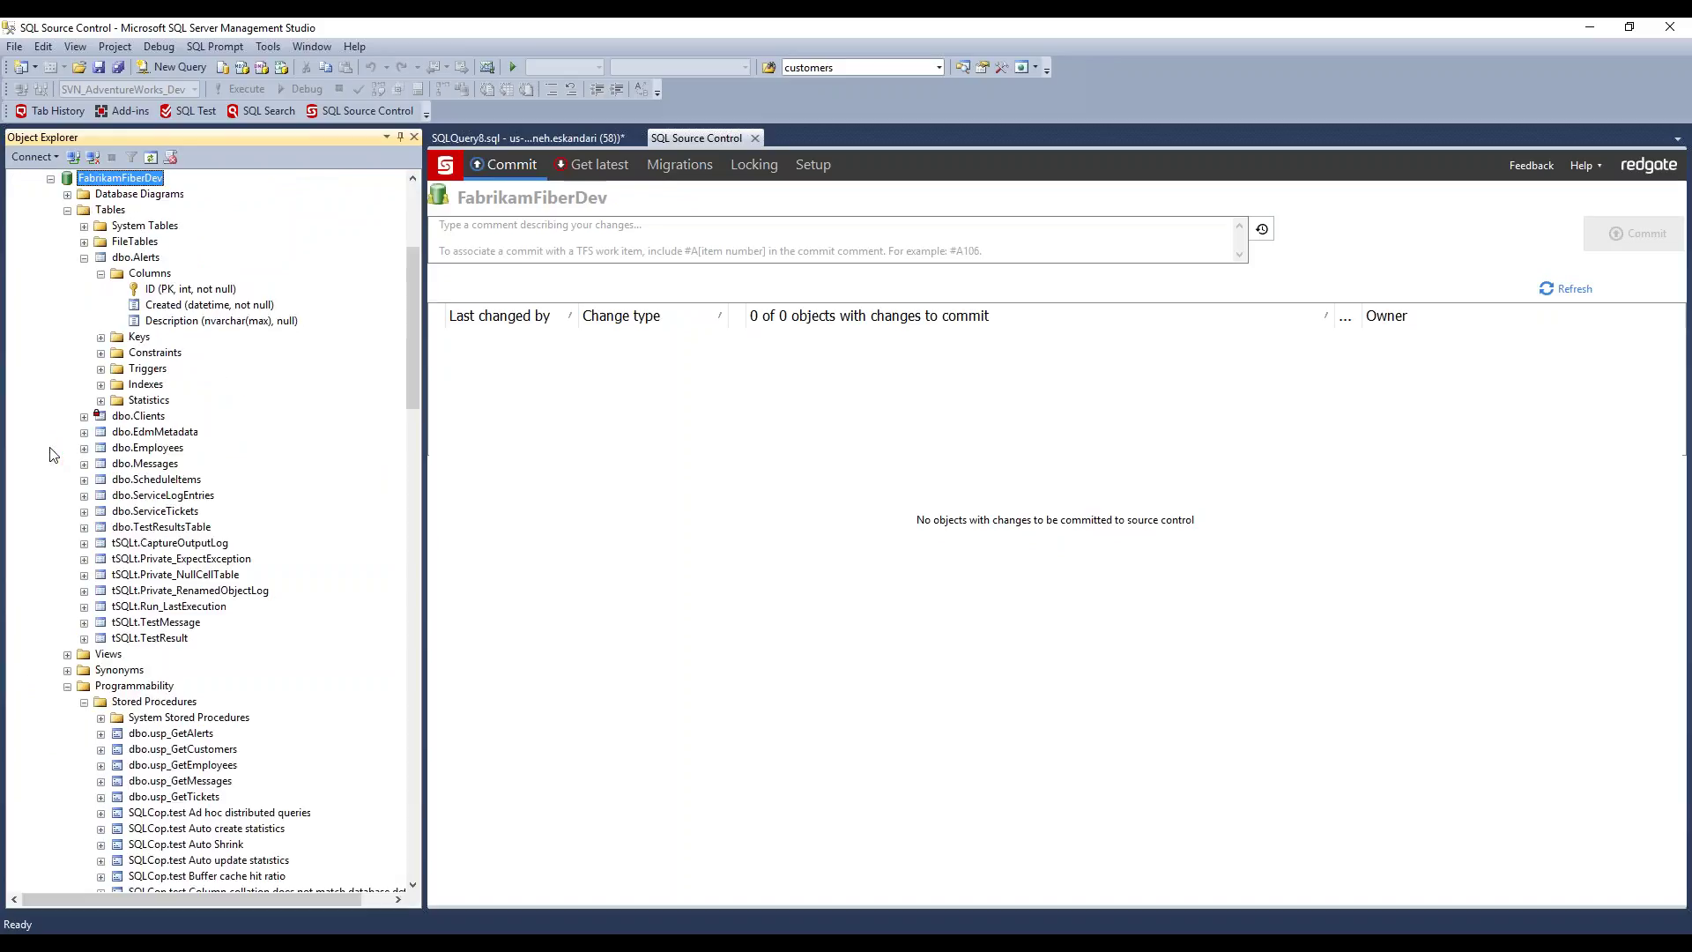
{"action": "left_click", "coordinate": [85, 417]}
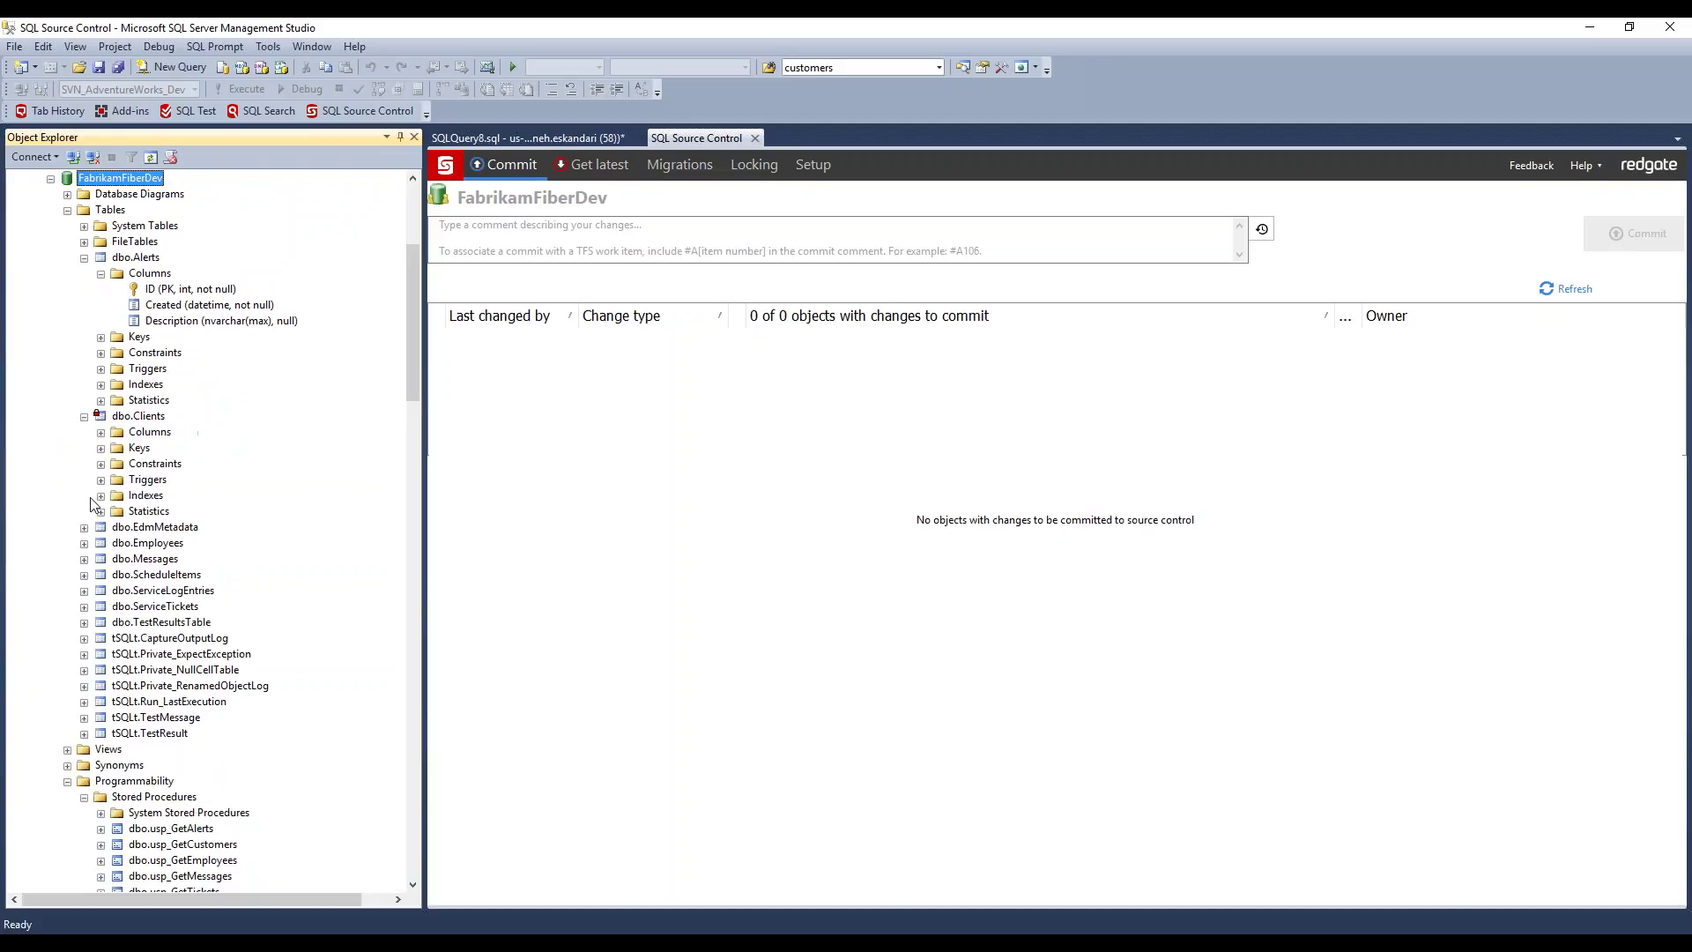
Step: Expand the columns of the dbo.Clients table and inspect the First_Name and Last_Name columns
{"action": "left_click", "coordinate": [100, 432]}
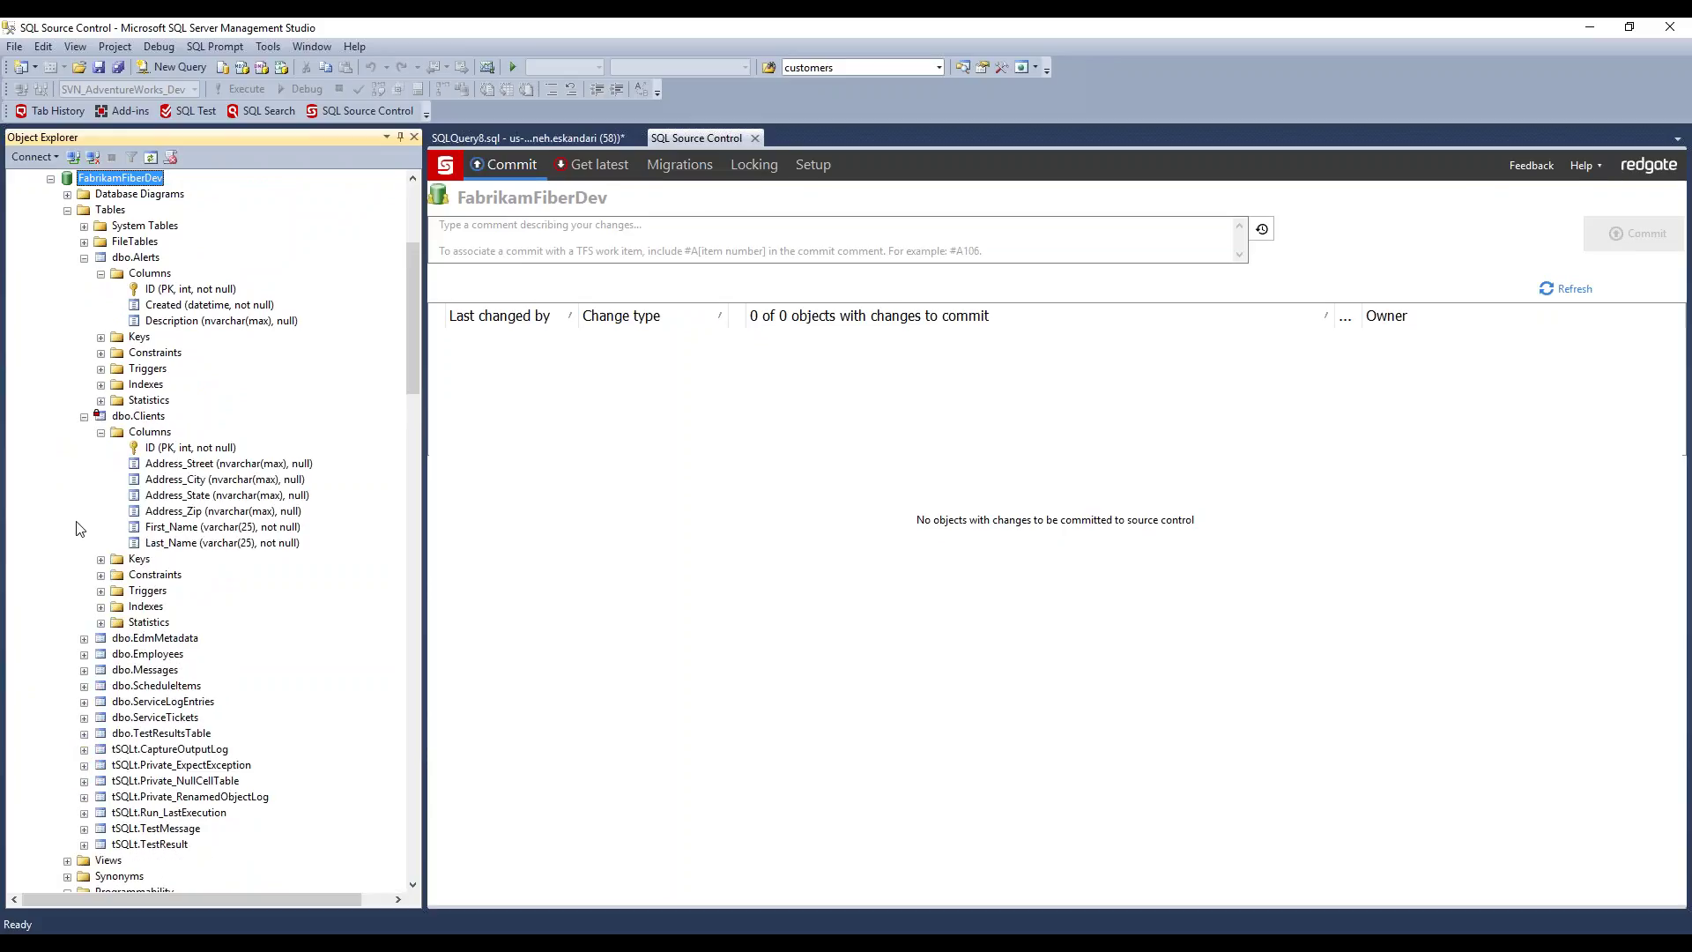
{"action": "left_click", "coordinate": [166, 532]}
{"action": "left_click", "coordinate": [178, 545]}
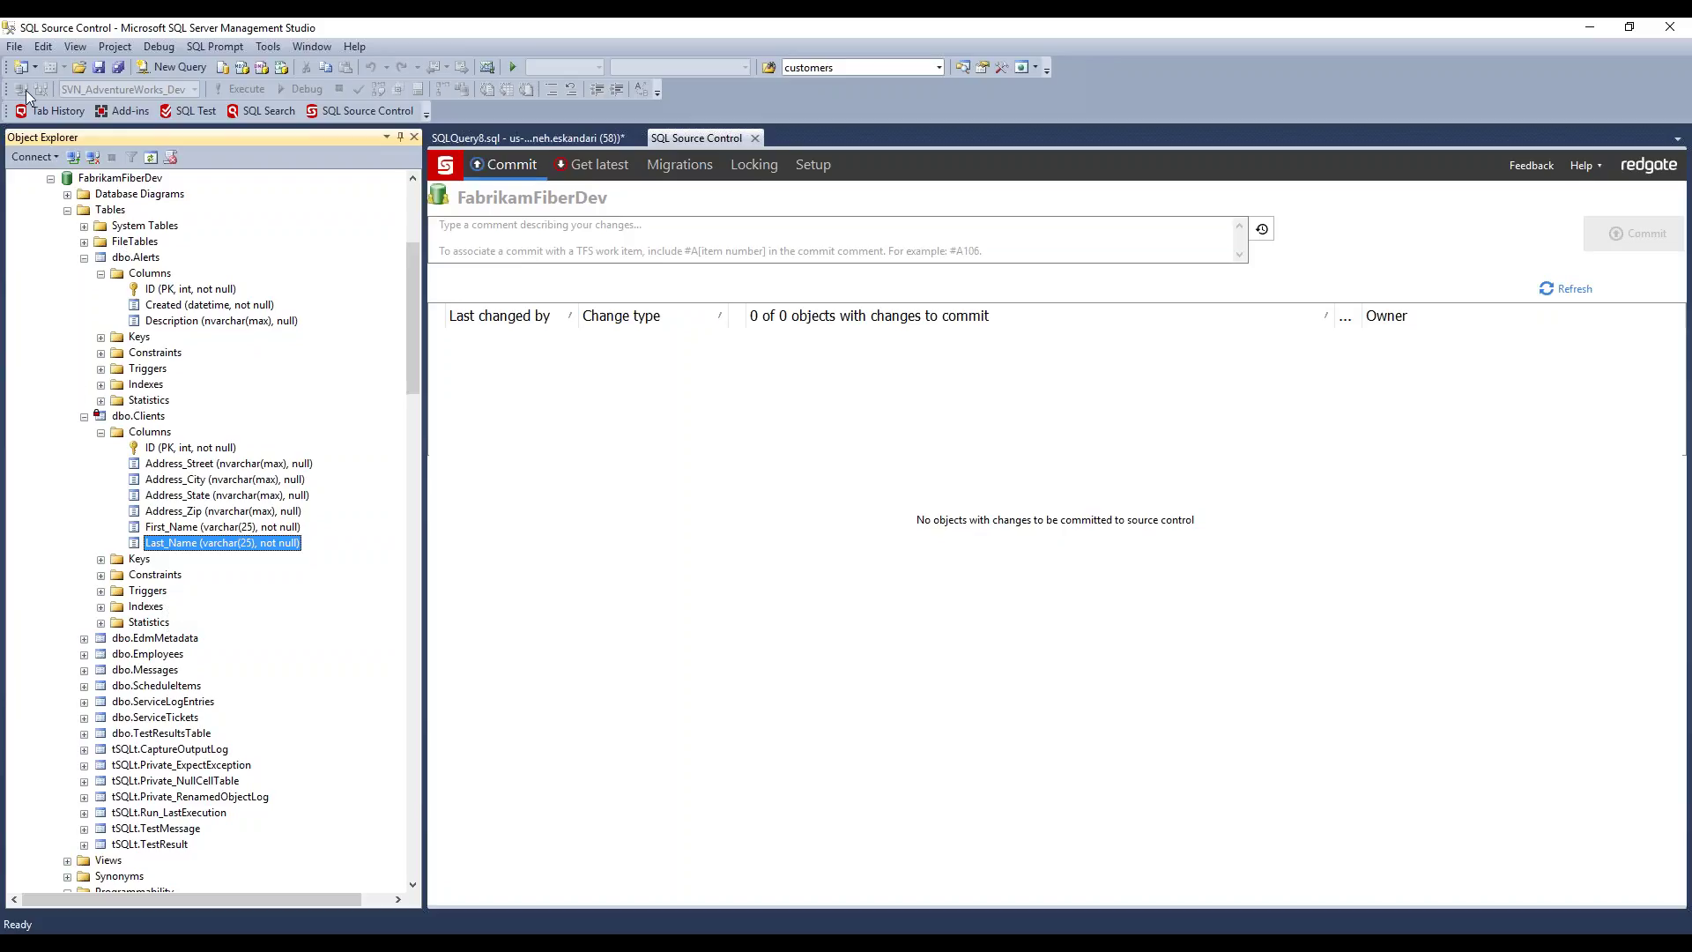
Step: Open the MergeColumns SQL script from the scripts786 folder
{"action": "left_click", "coordinate": [19, 51]}
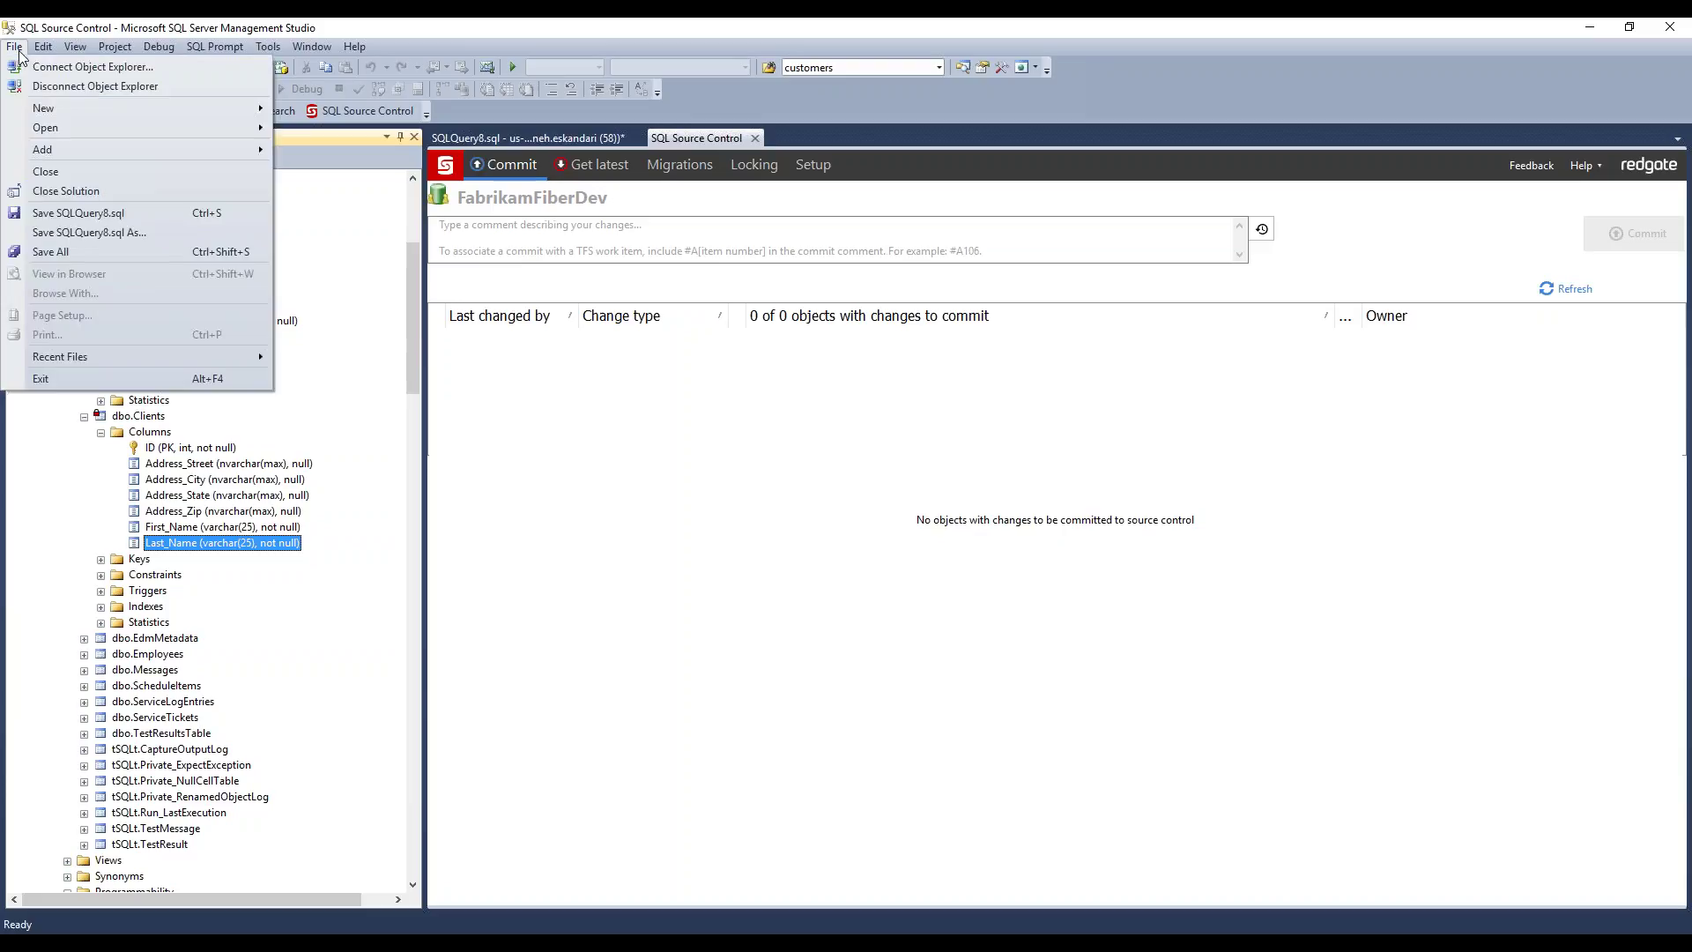
{"action": "left_click", "coordinate": [15, 47]}
{"action": "mouse_move", "coordinate": [87, 107]}
{"action": "mouse_move", "coordinate": [245, 131]}
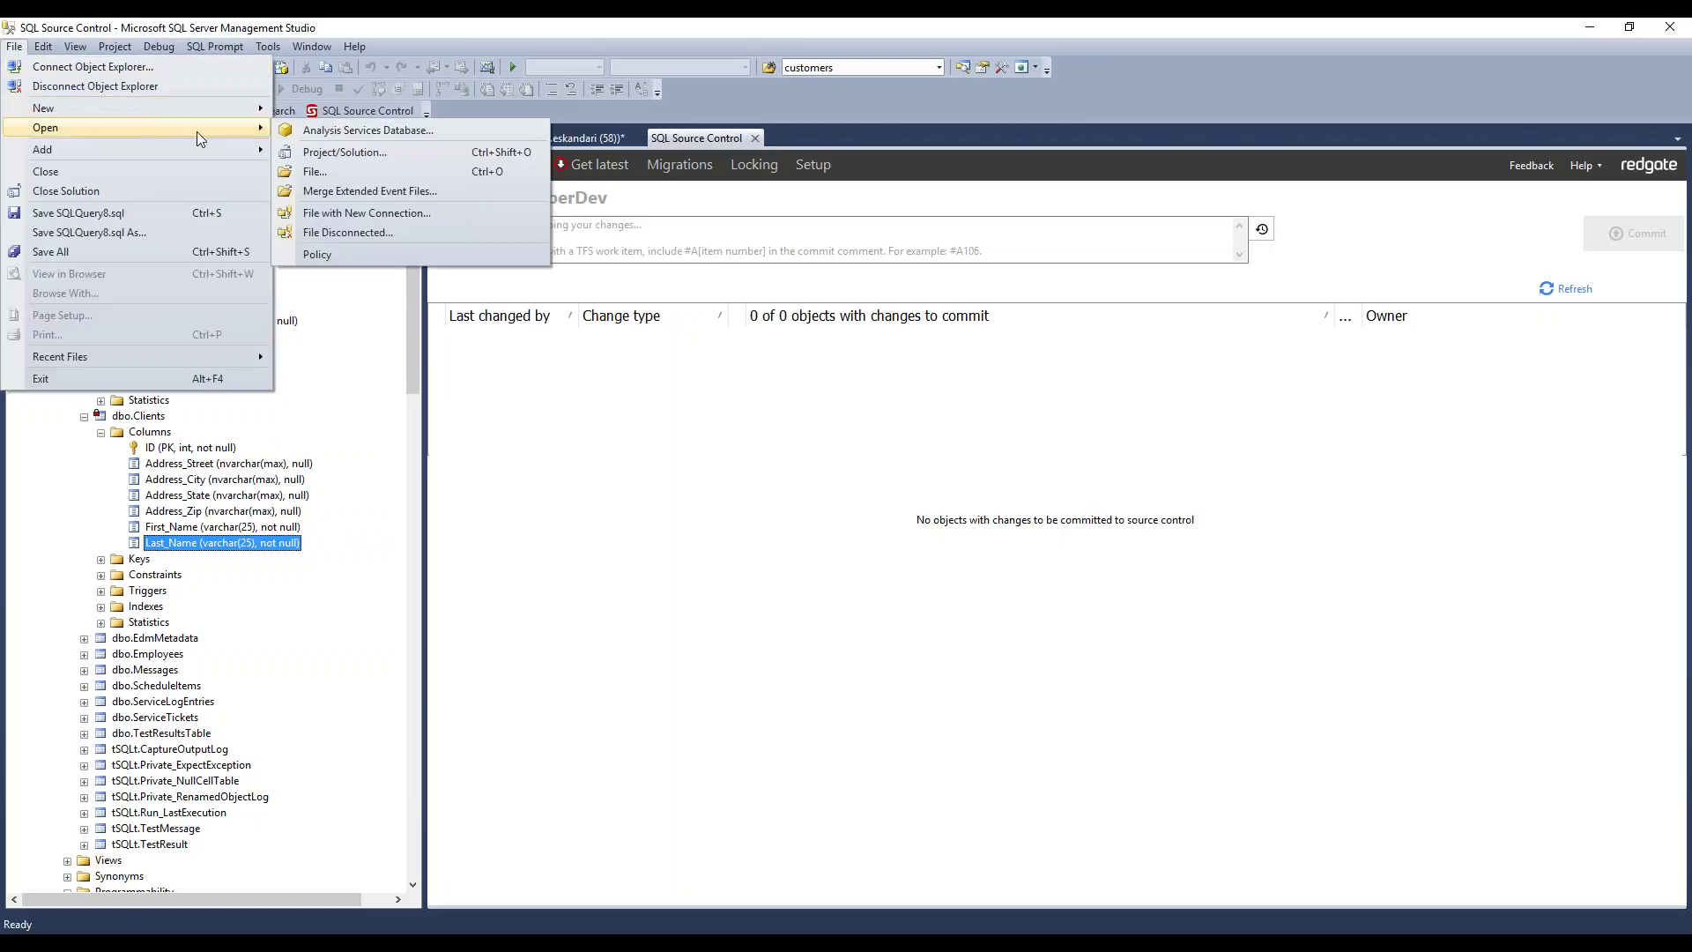
{"action": "left_click", "coordinate": [342, 171]}
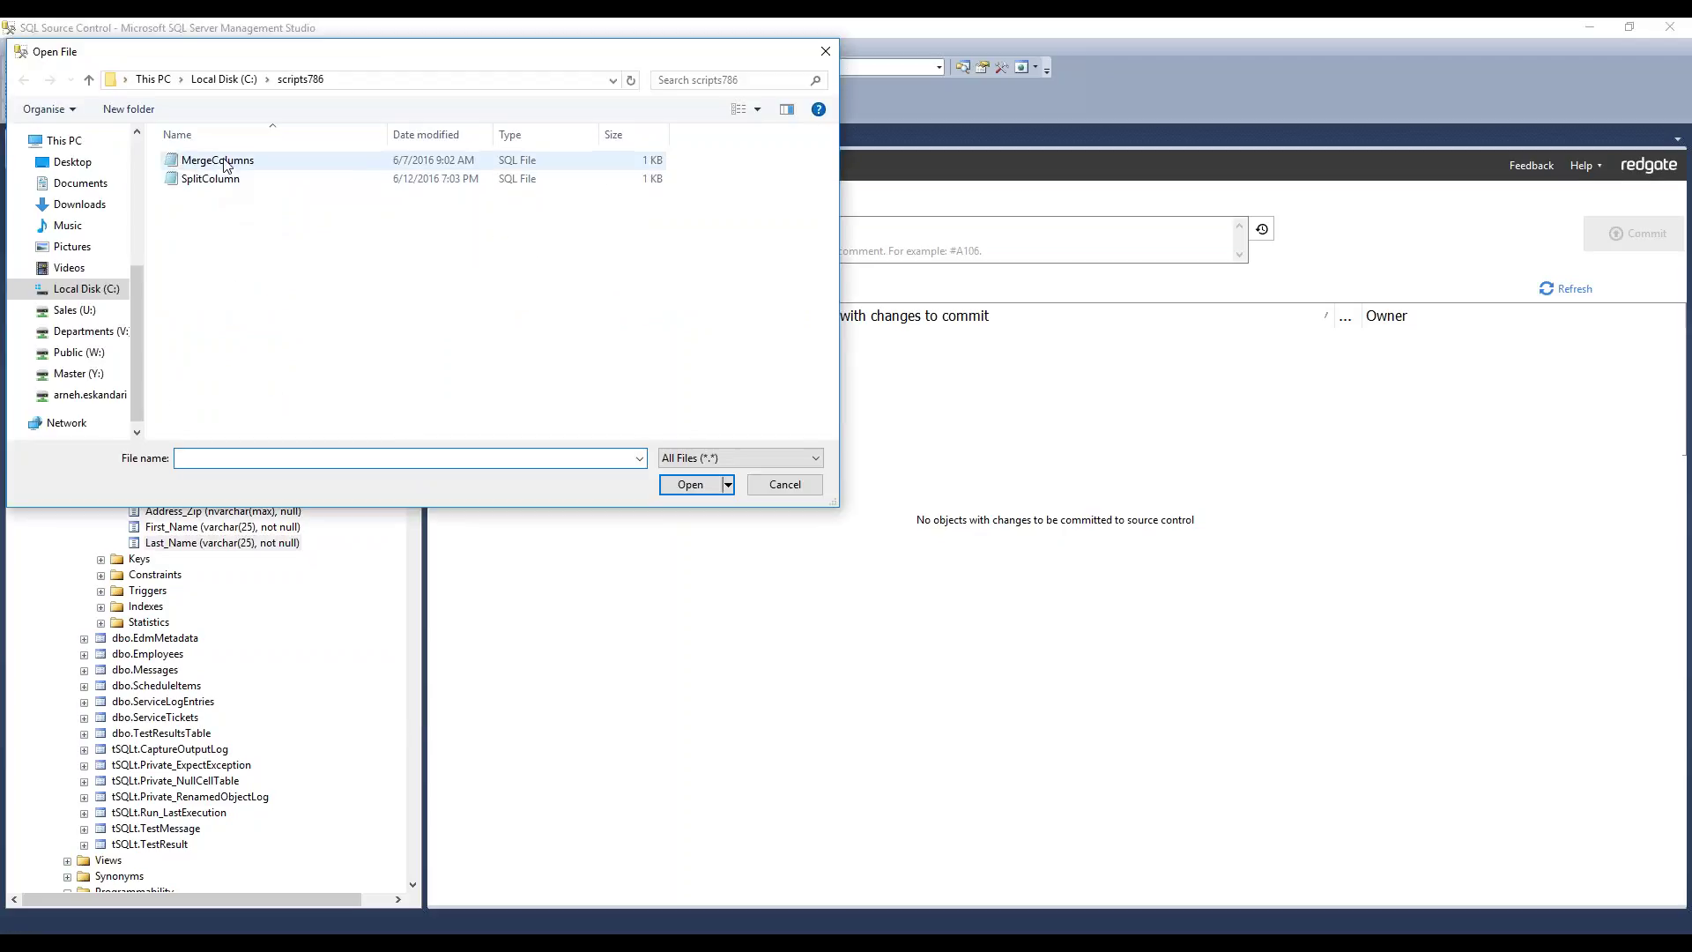
{"action": "double_click", "coordinate": [218, 161]}
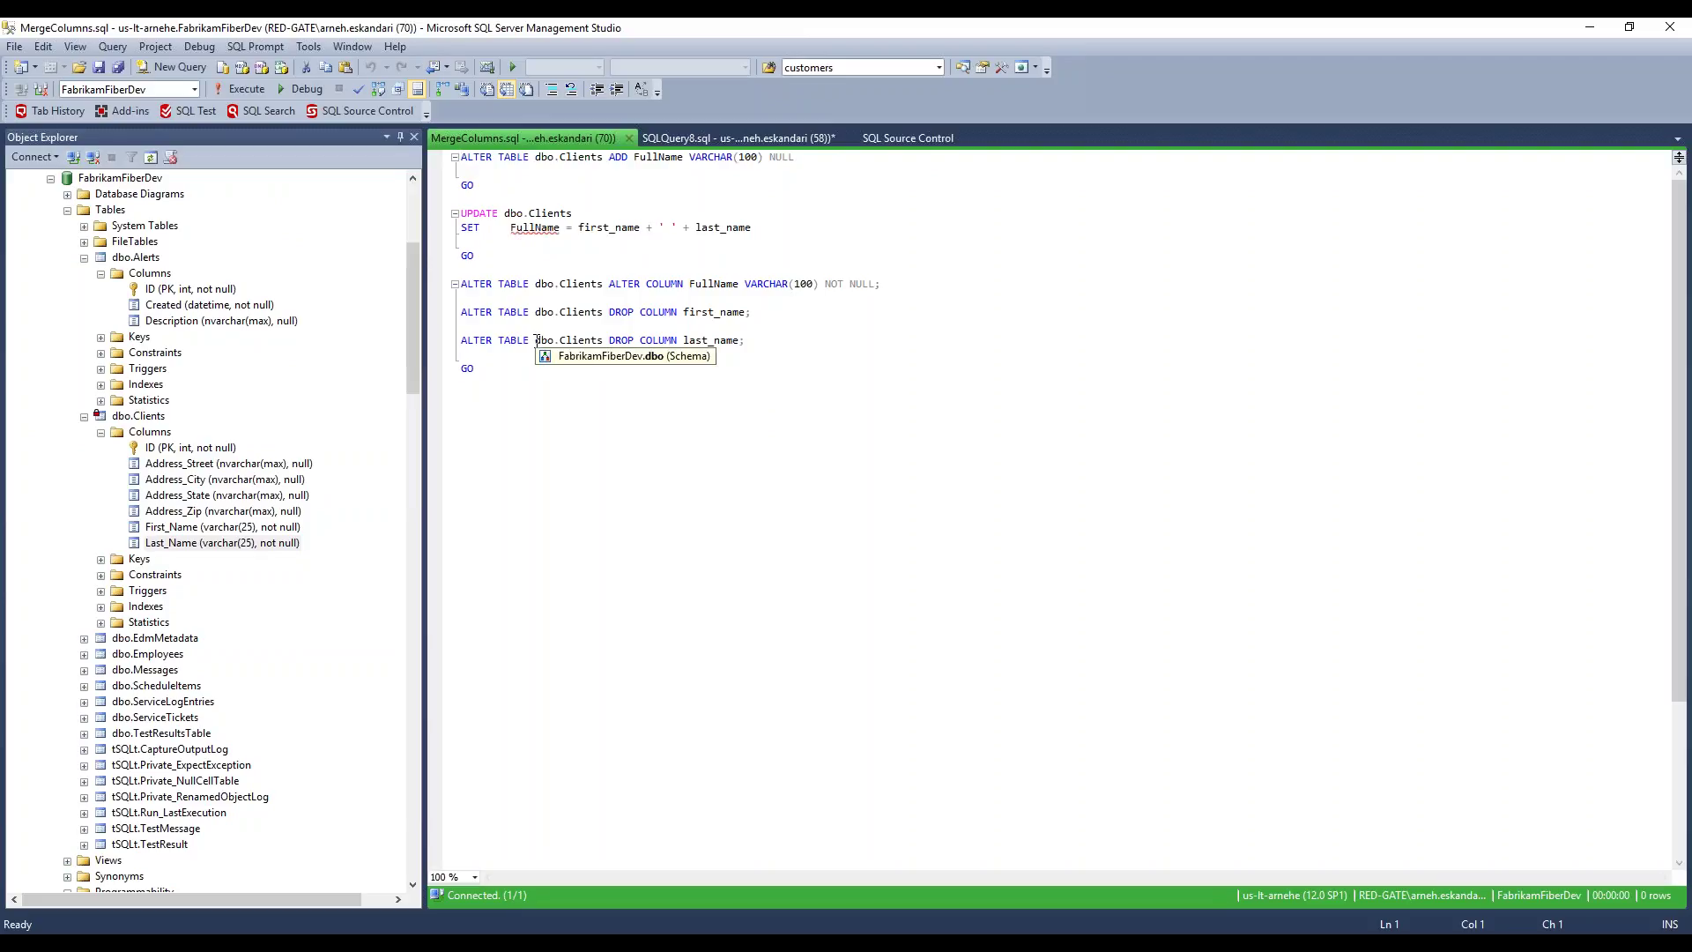
Step: Review the UPDATE statement that fills FullName and execute the whole MergeColumns script against FabrikamFiberDev
{"action": "left_click_drag", "start_coordinate": [519, 216], "coordinate": [617, 243]}
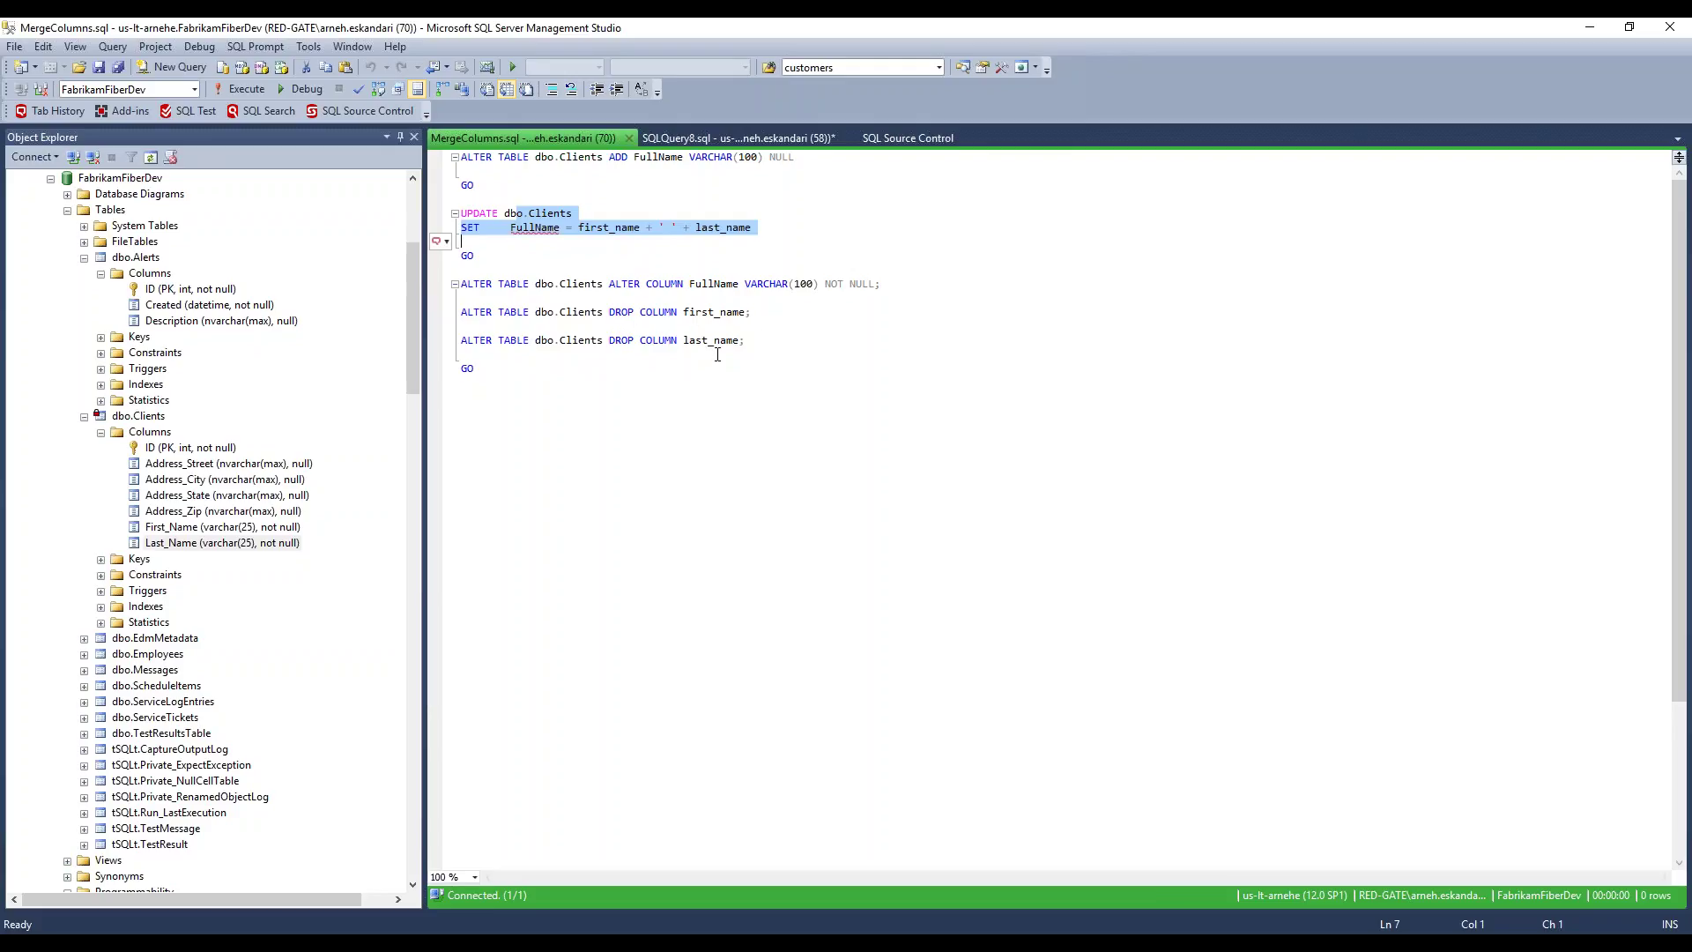
{"action": "left_click", "coordinate": [565, 241]}
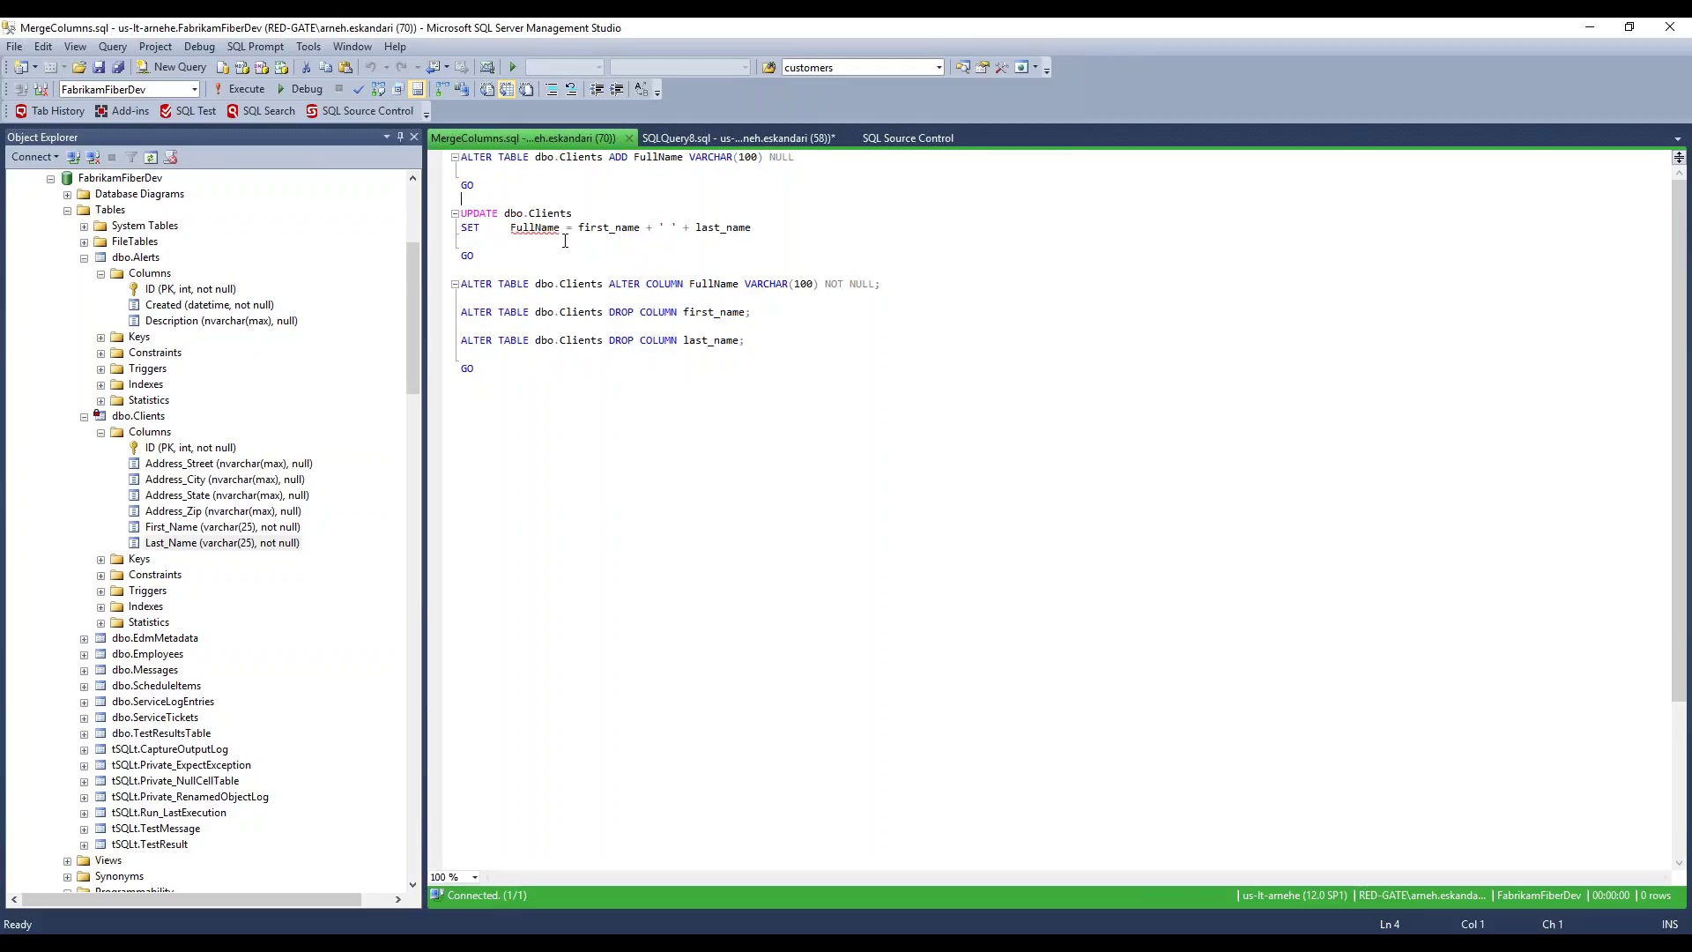
{"action": "key", "text": "F5"}
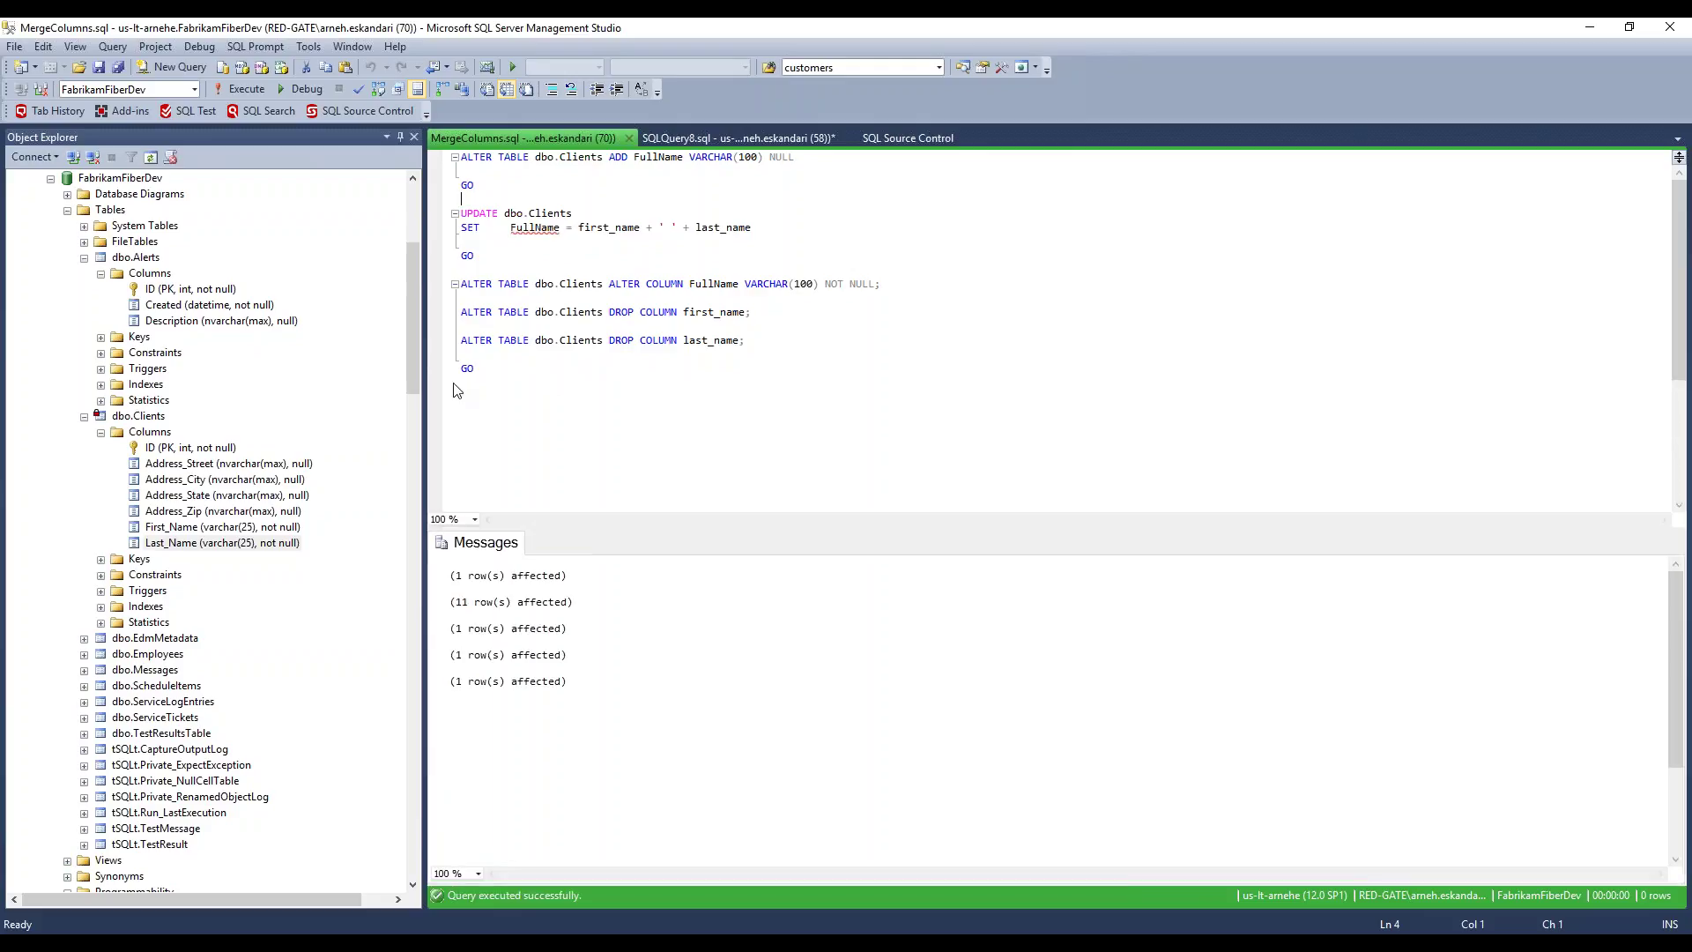
Step: Show FabrikamFiberDev's uncommitted source control changes and compare the FullName column with First_Name and Last_Name in the Clients table differences
{"action": "scroll", "coordinate": [154, 361], "scroll_direction": "up", "scroll_amount": 2}
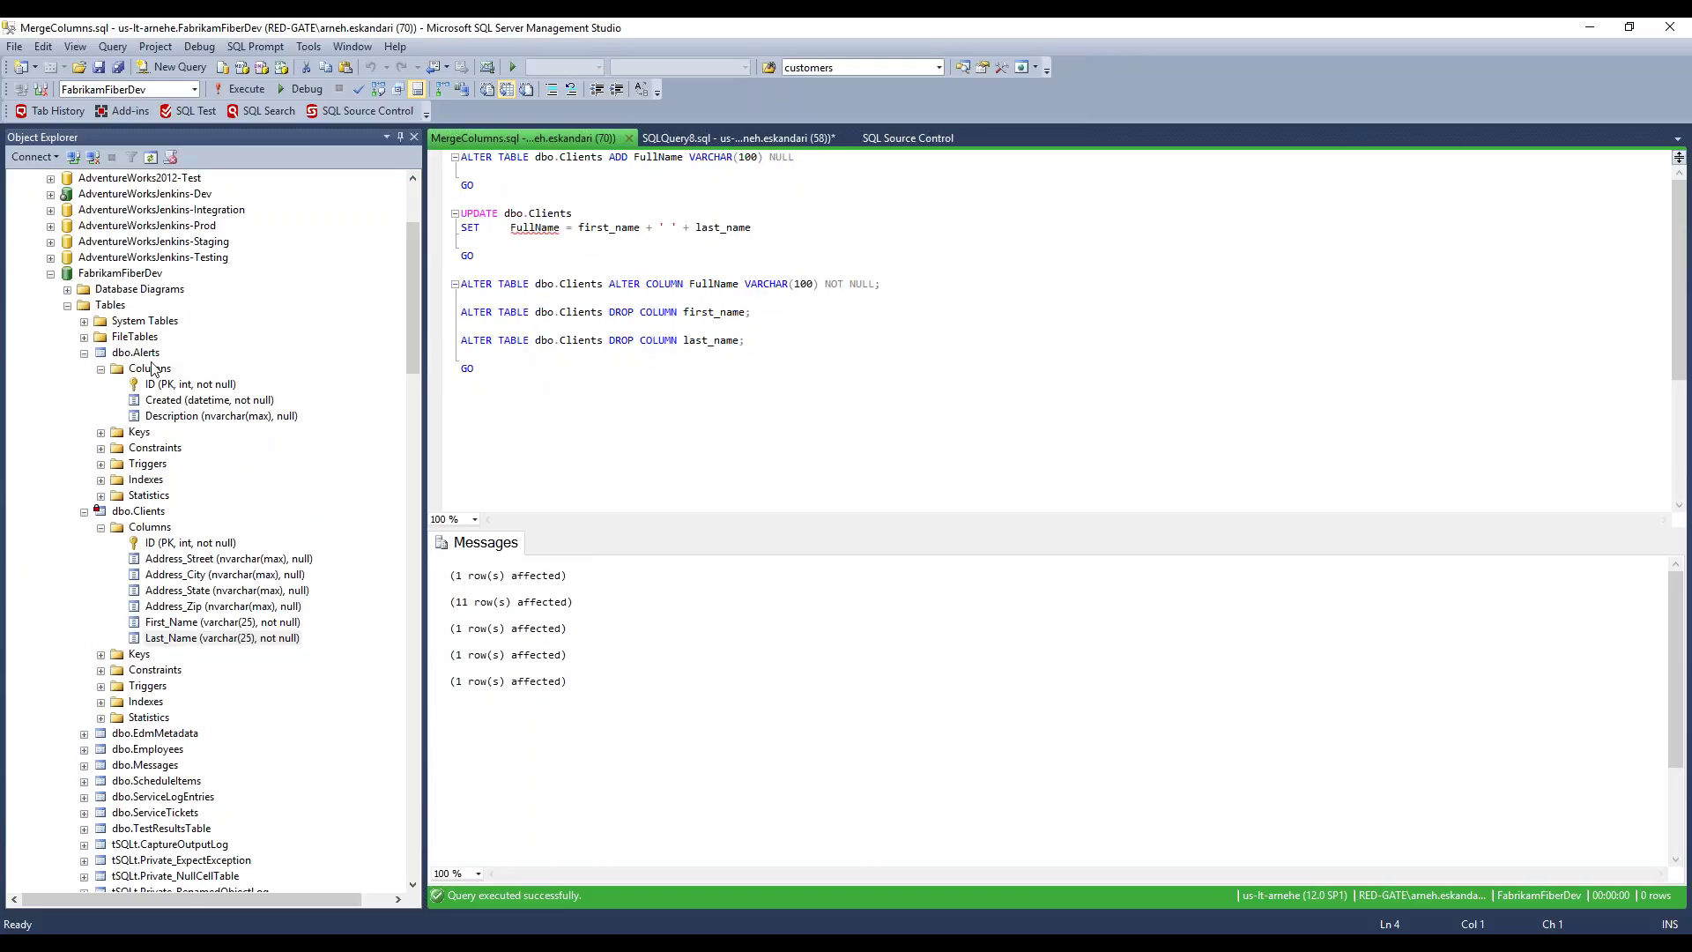
{"action": "right_click", "coordinate": [139, 279]}
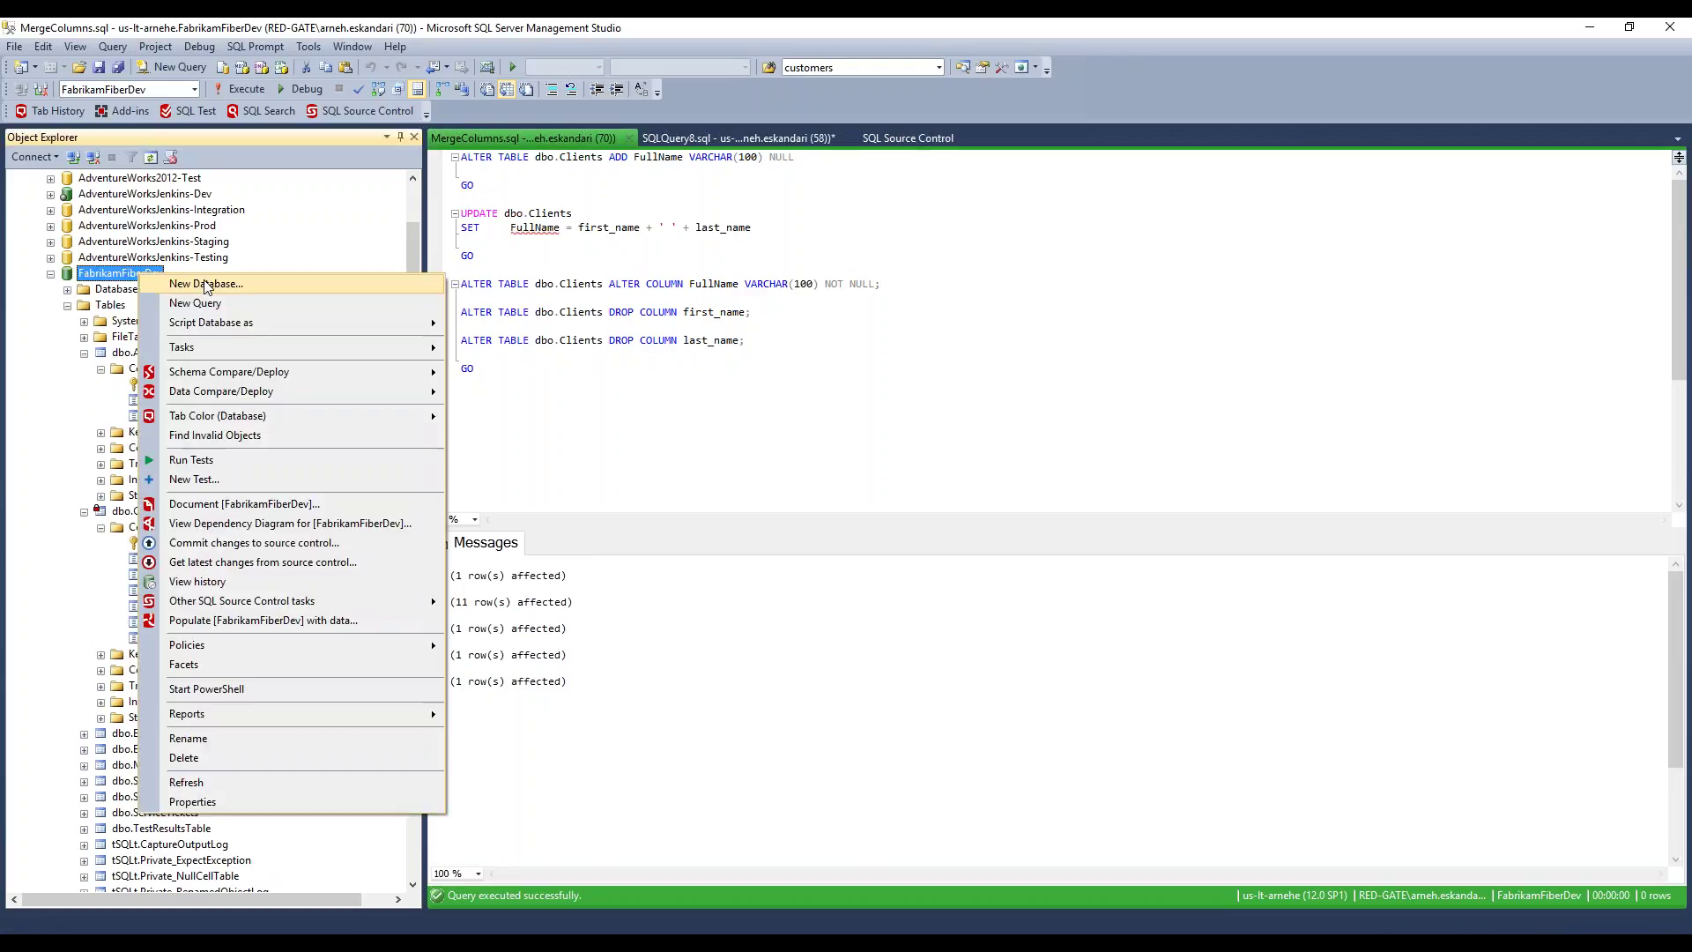
{"action": "left_click", "coordinate": [220, 544]}
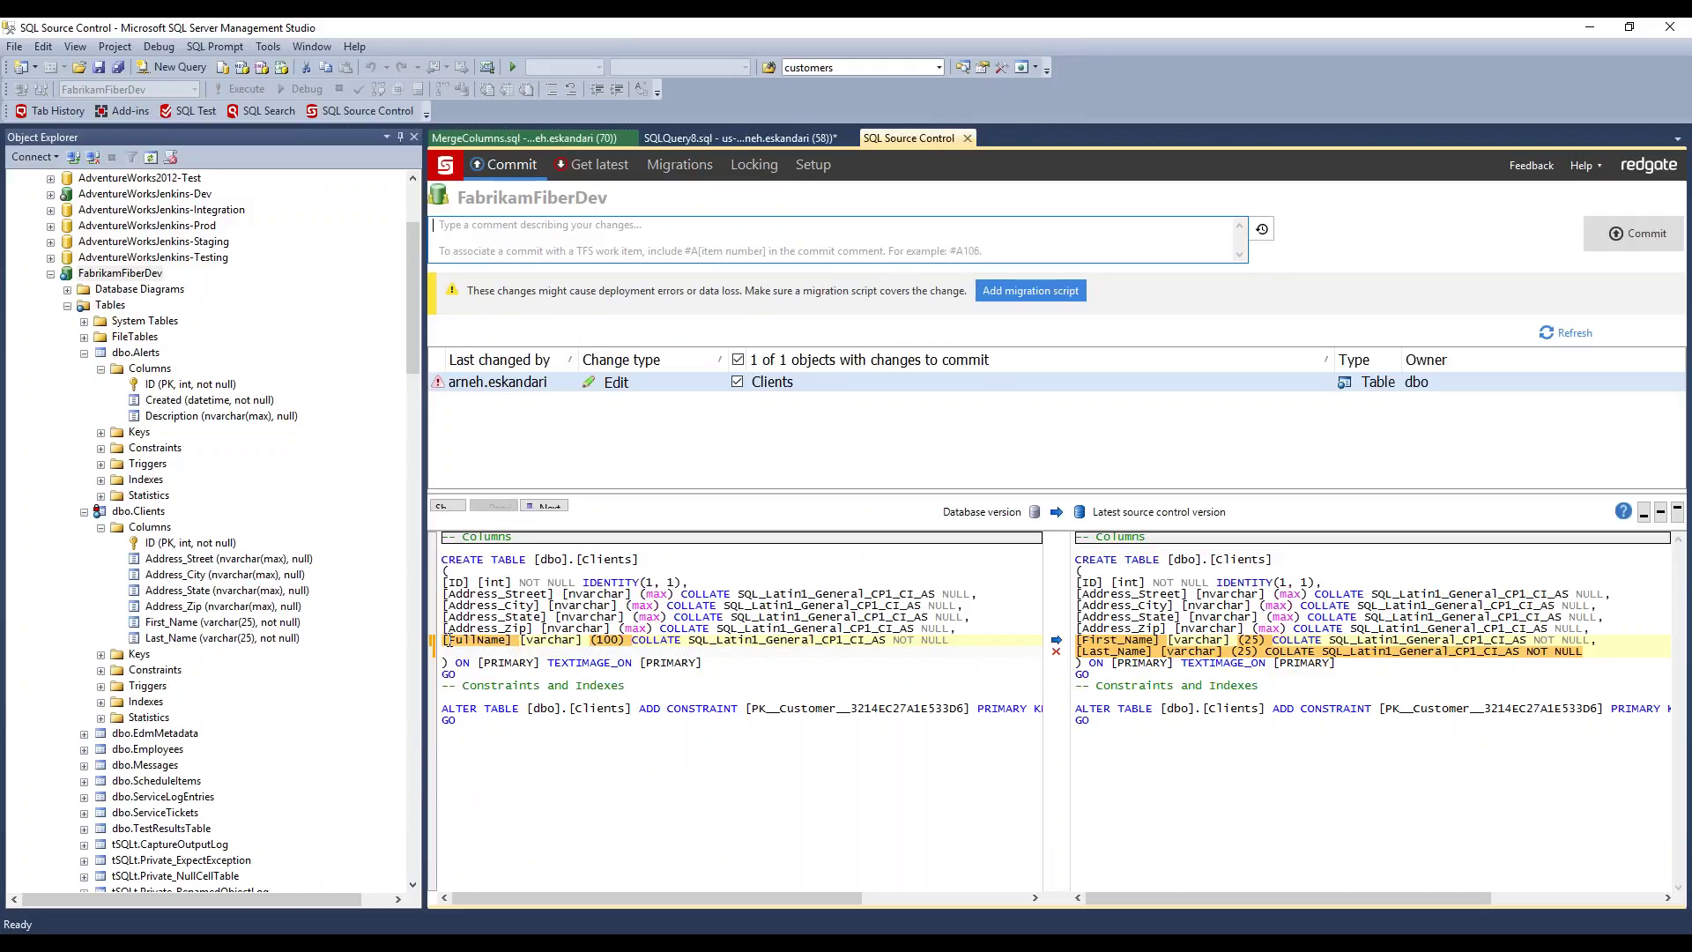
{"action": "left_click_drag", "start_coordinate": [447, 641], "coordinate": [445, 652]}
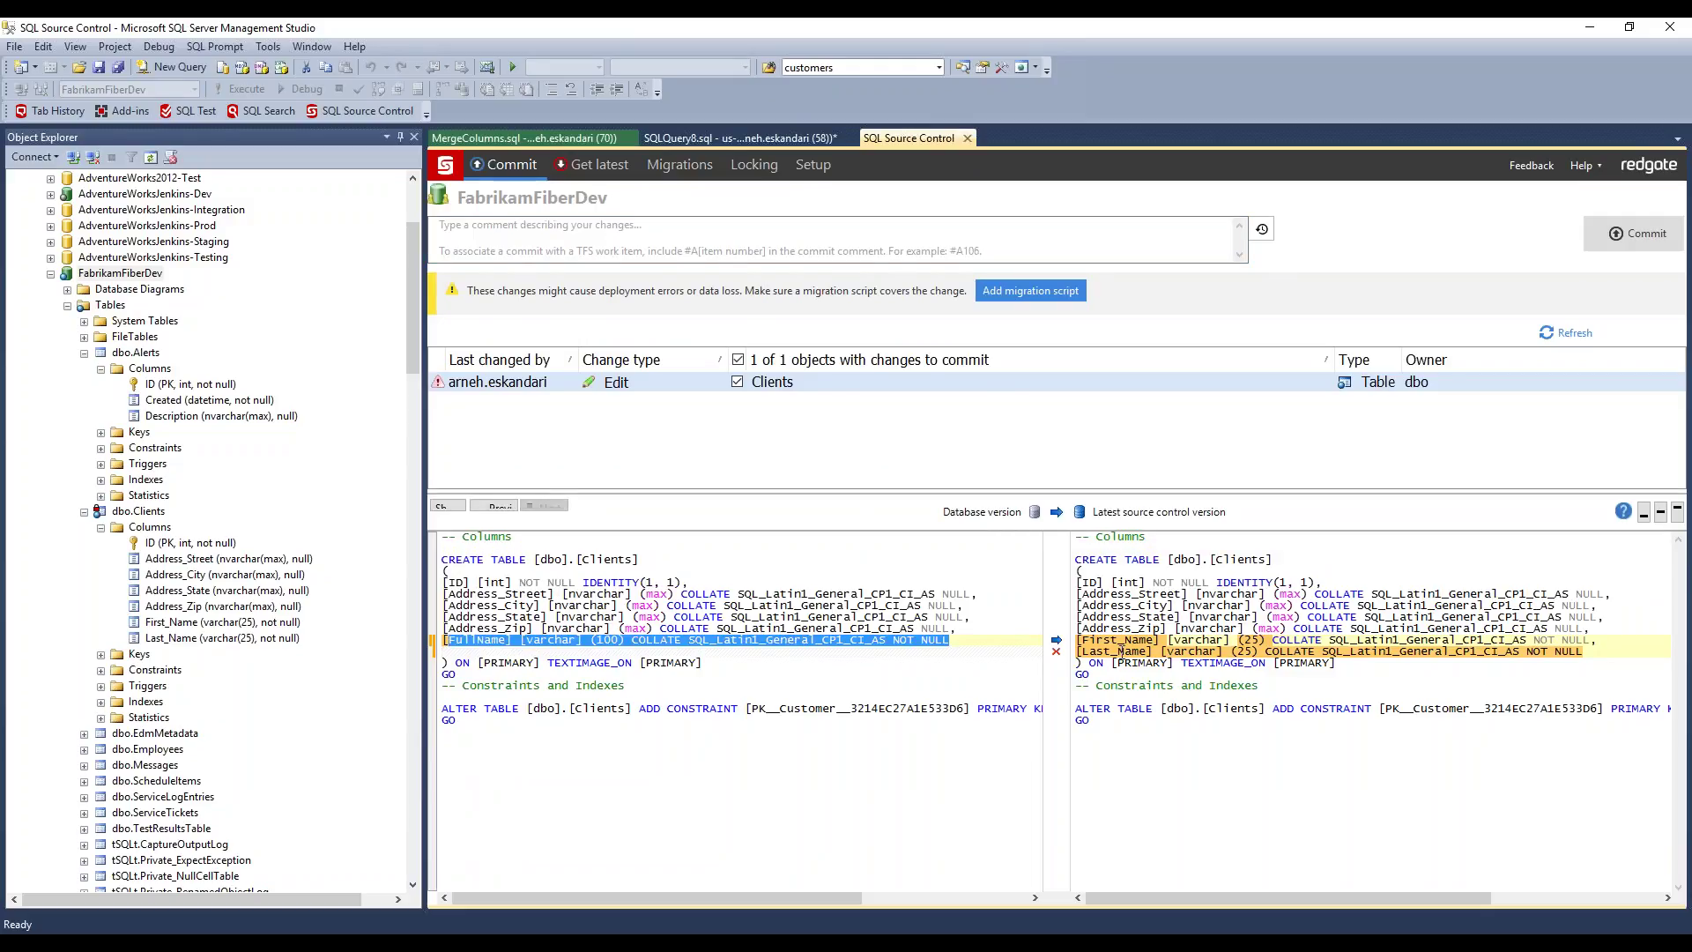
{"action": "left_click_drag", "start_coordinate": [1094, 641], "coordinate": [1134, 653]}
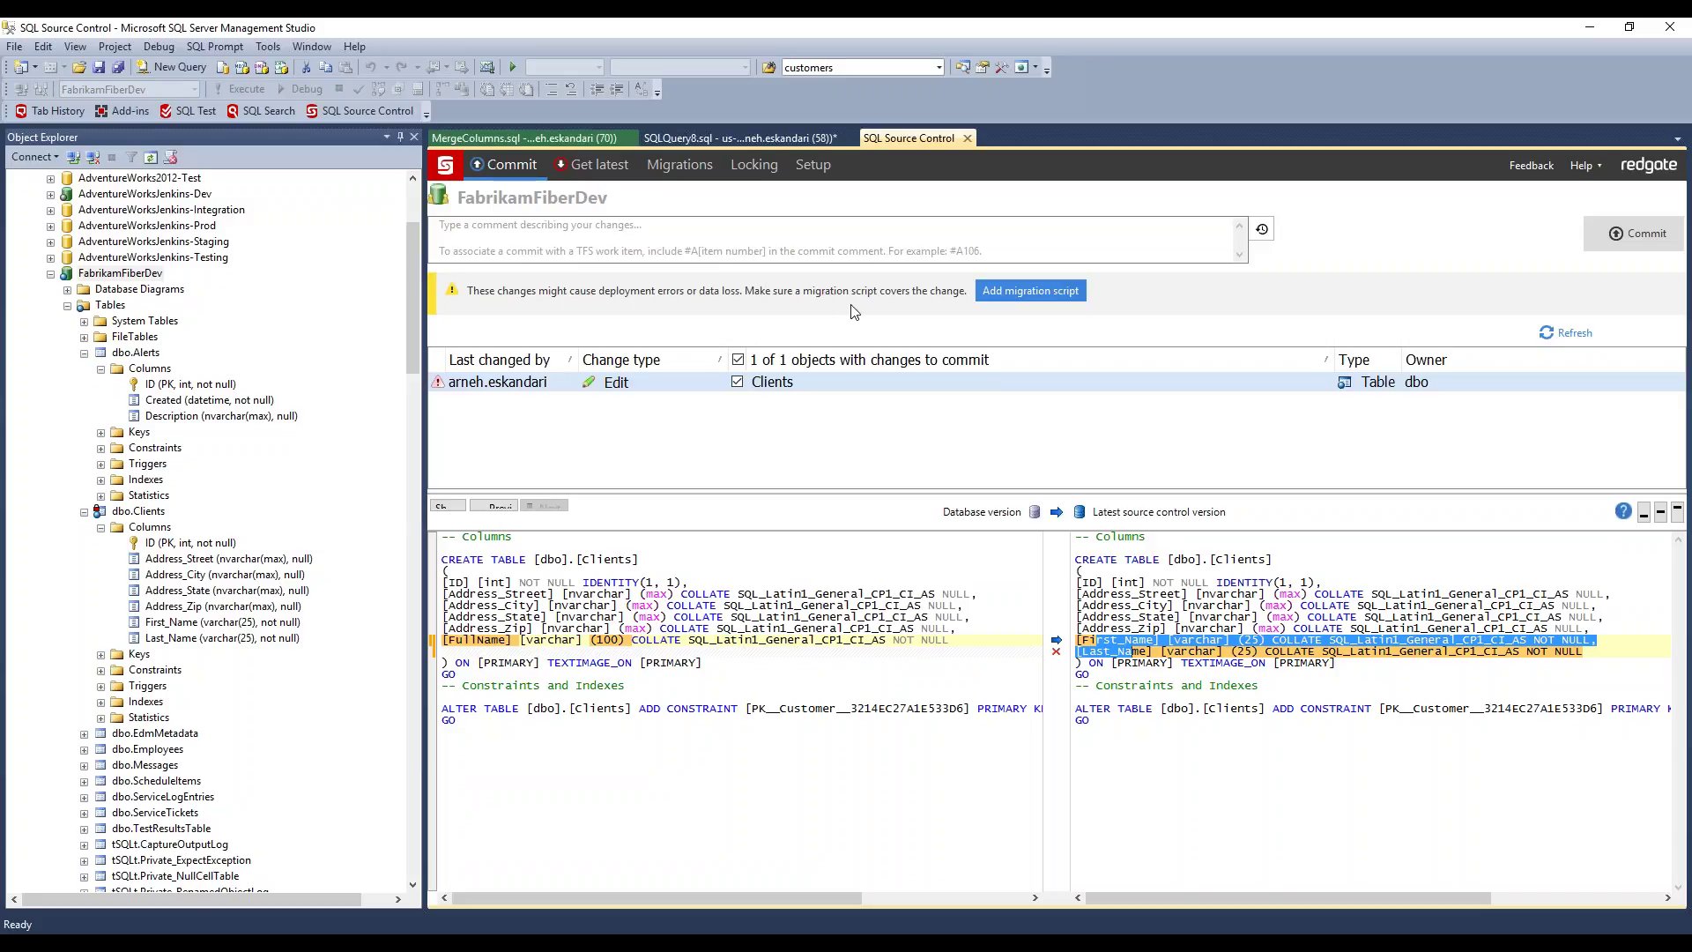
Step: Add a migration script that replaces the uncommitted schema changes to the Clients table and generate its code
{"action": "left_click", "coordinate": [1056, 289]}
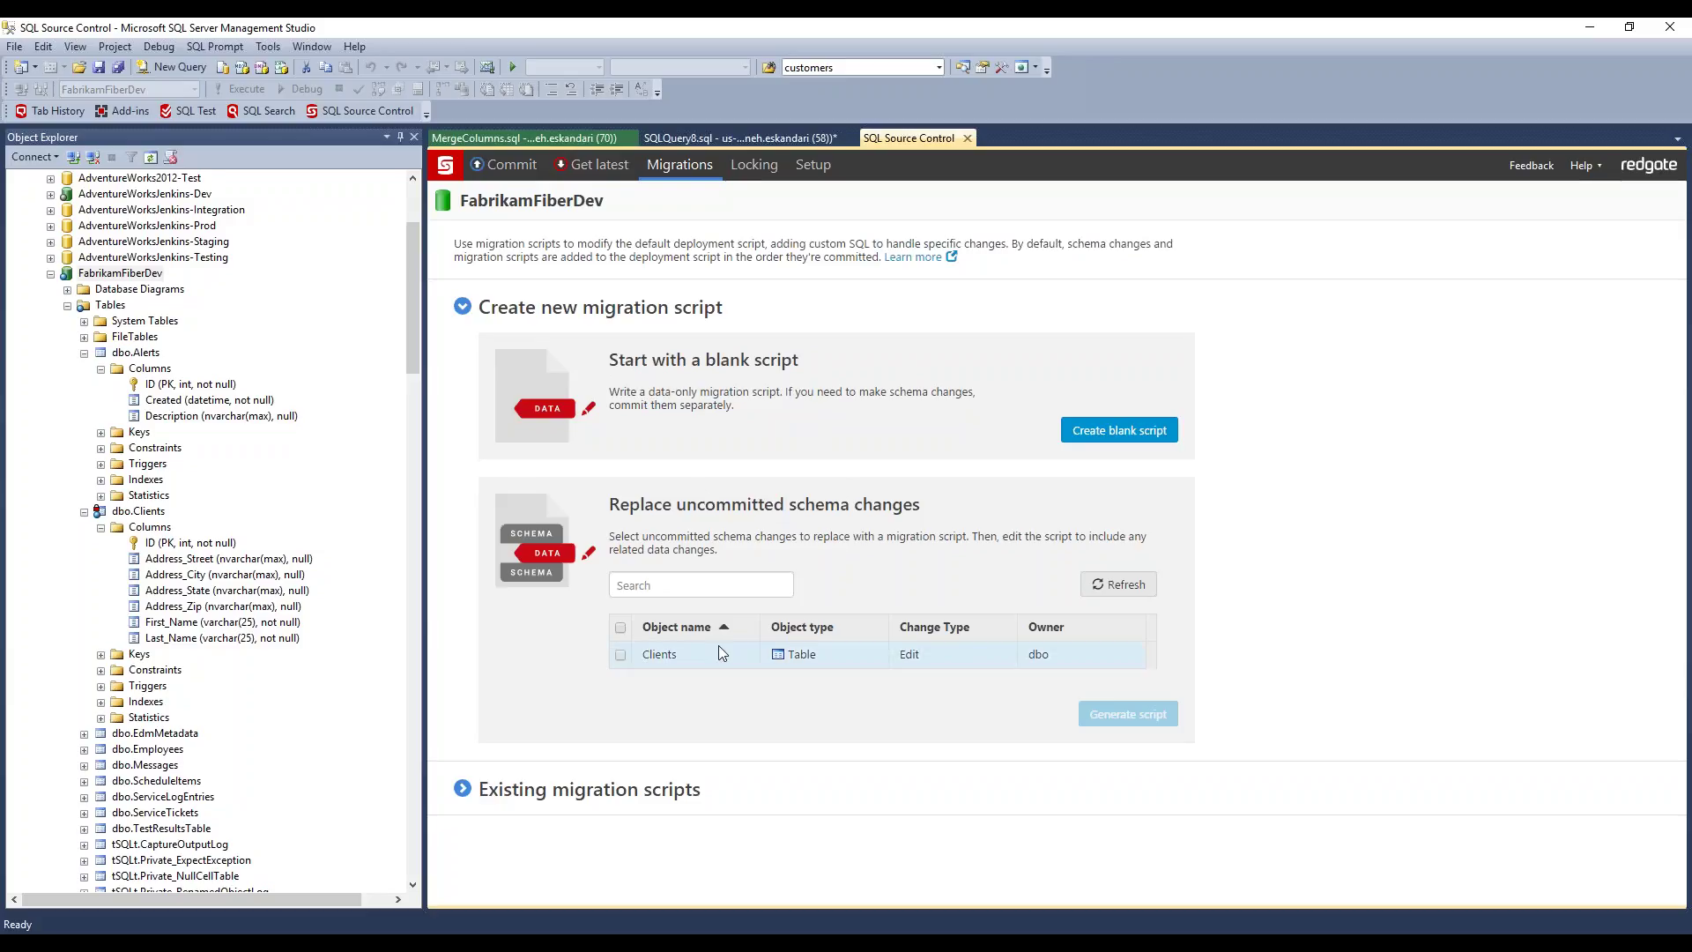
{"action": "left_click", "coordinate": [621, 654]}
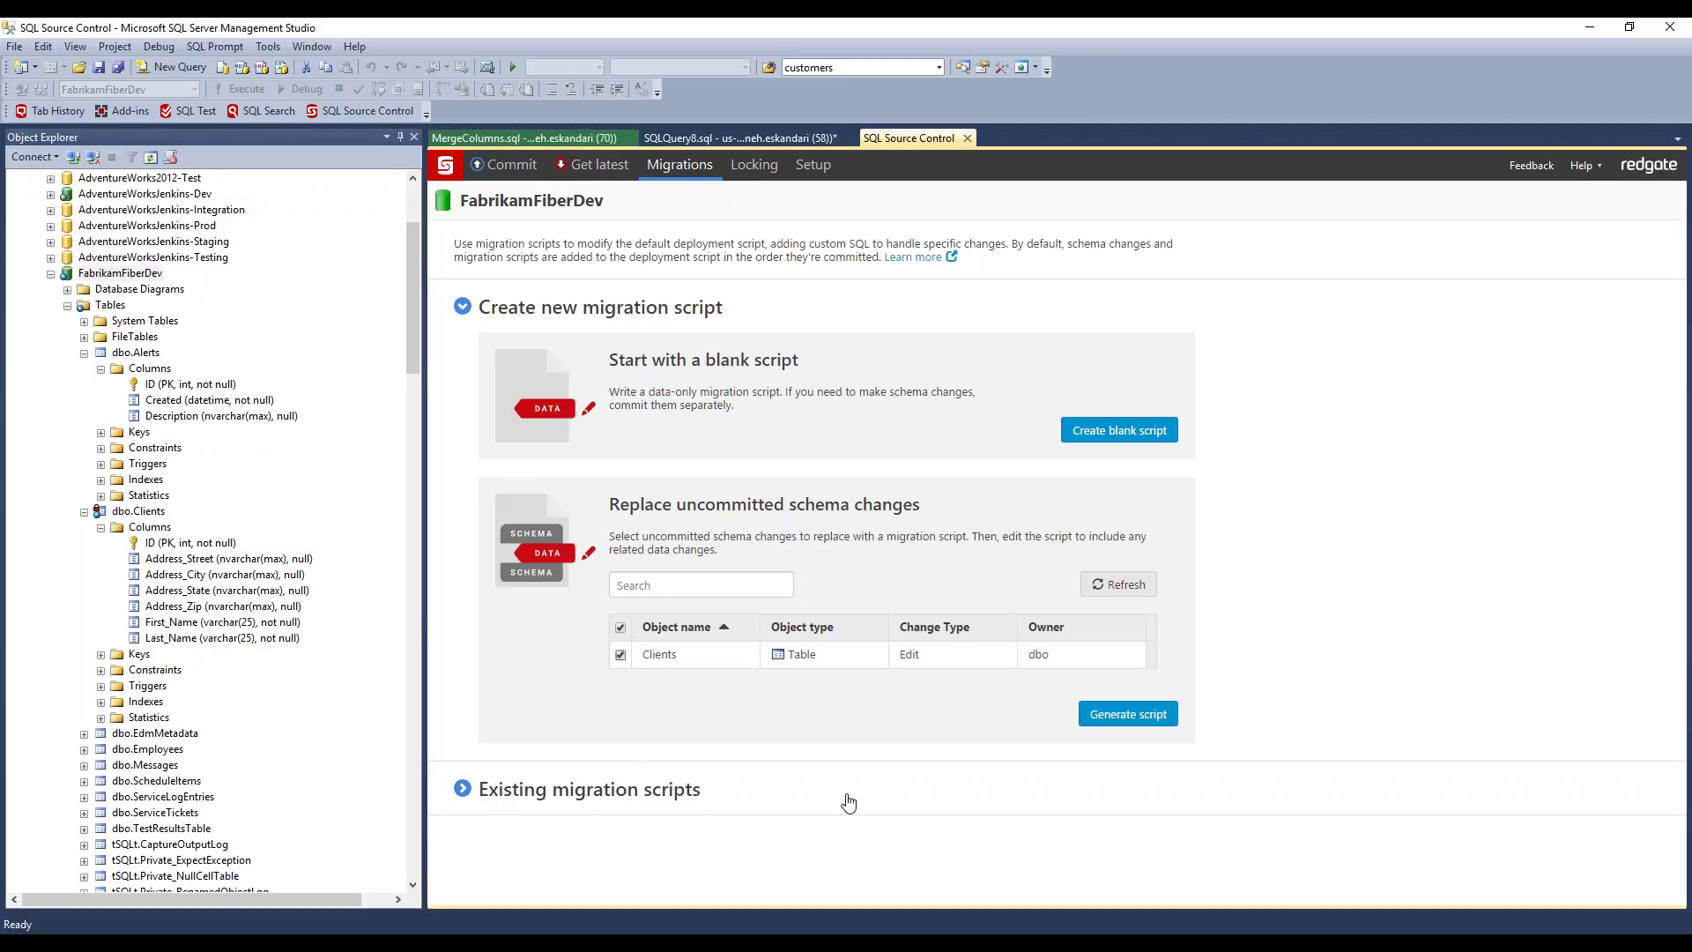
{"action": "left_click", "coordinate": [1135, 715]}
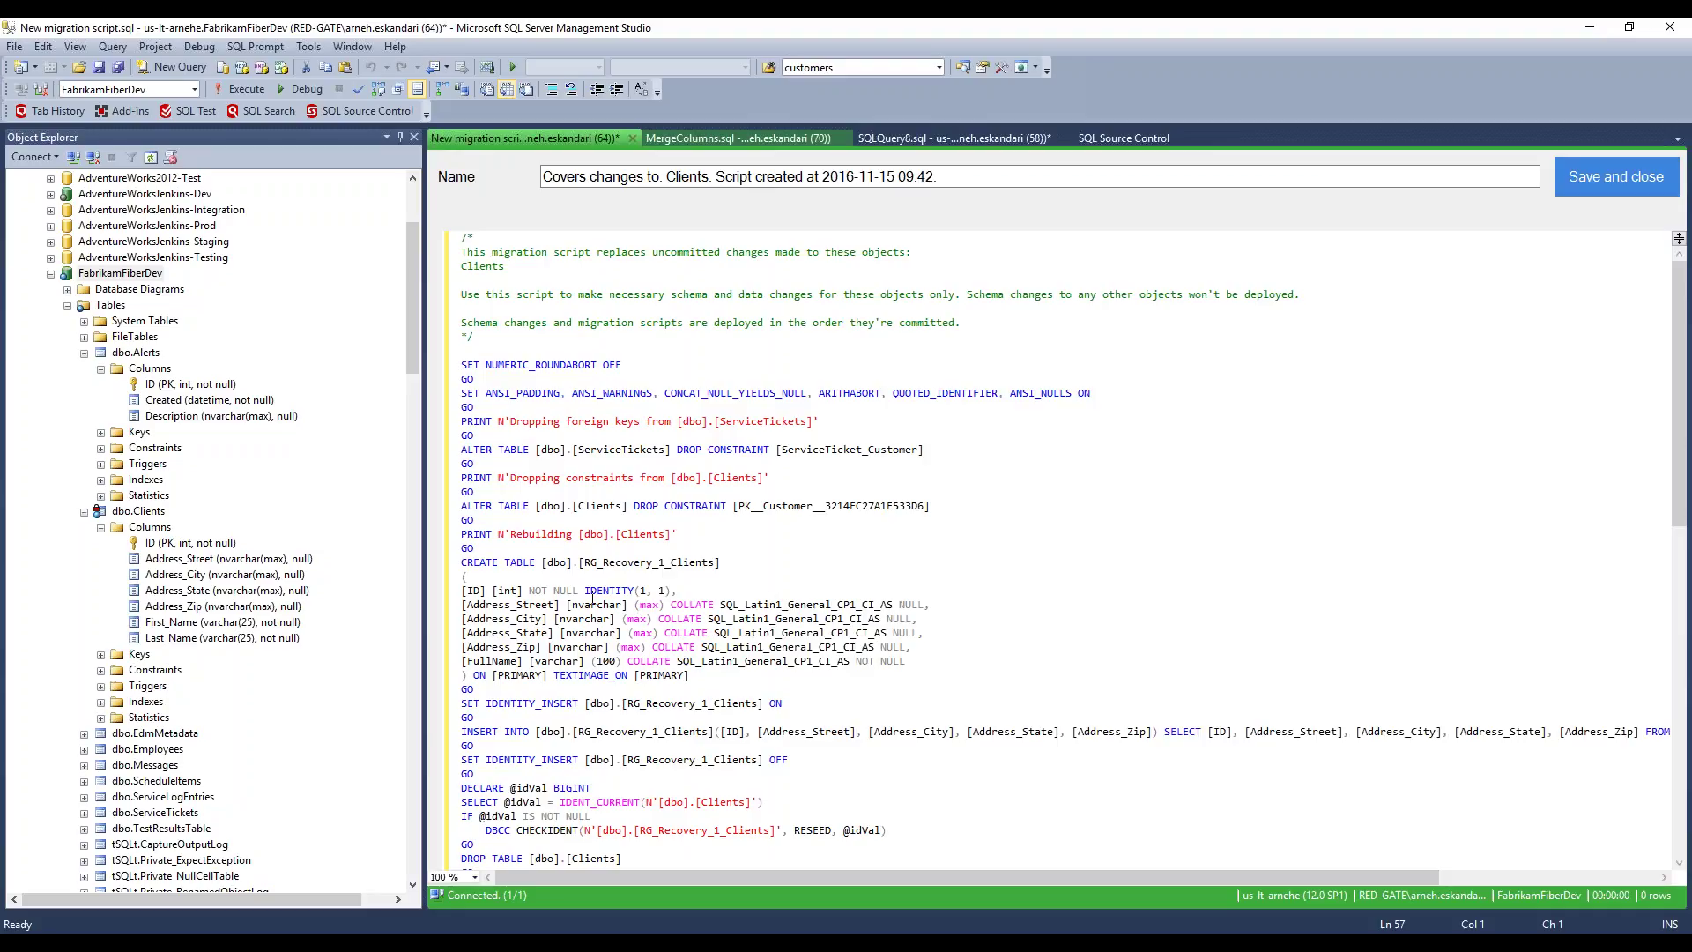
Step: Review the generated RG_Recovery_1_Clients table rebuild and delete the migration script's entire code
{"action": "left_click", "coordinate": [594, 562]}
{"action": "left_click_drag", "start_coordinate": [593, 562], "coordinate": [709, 563]}
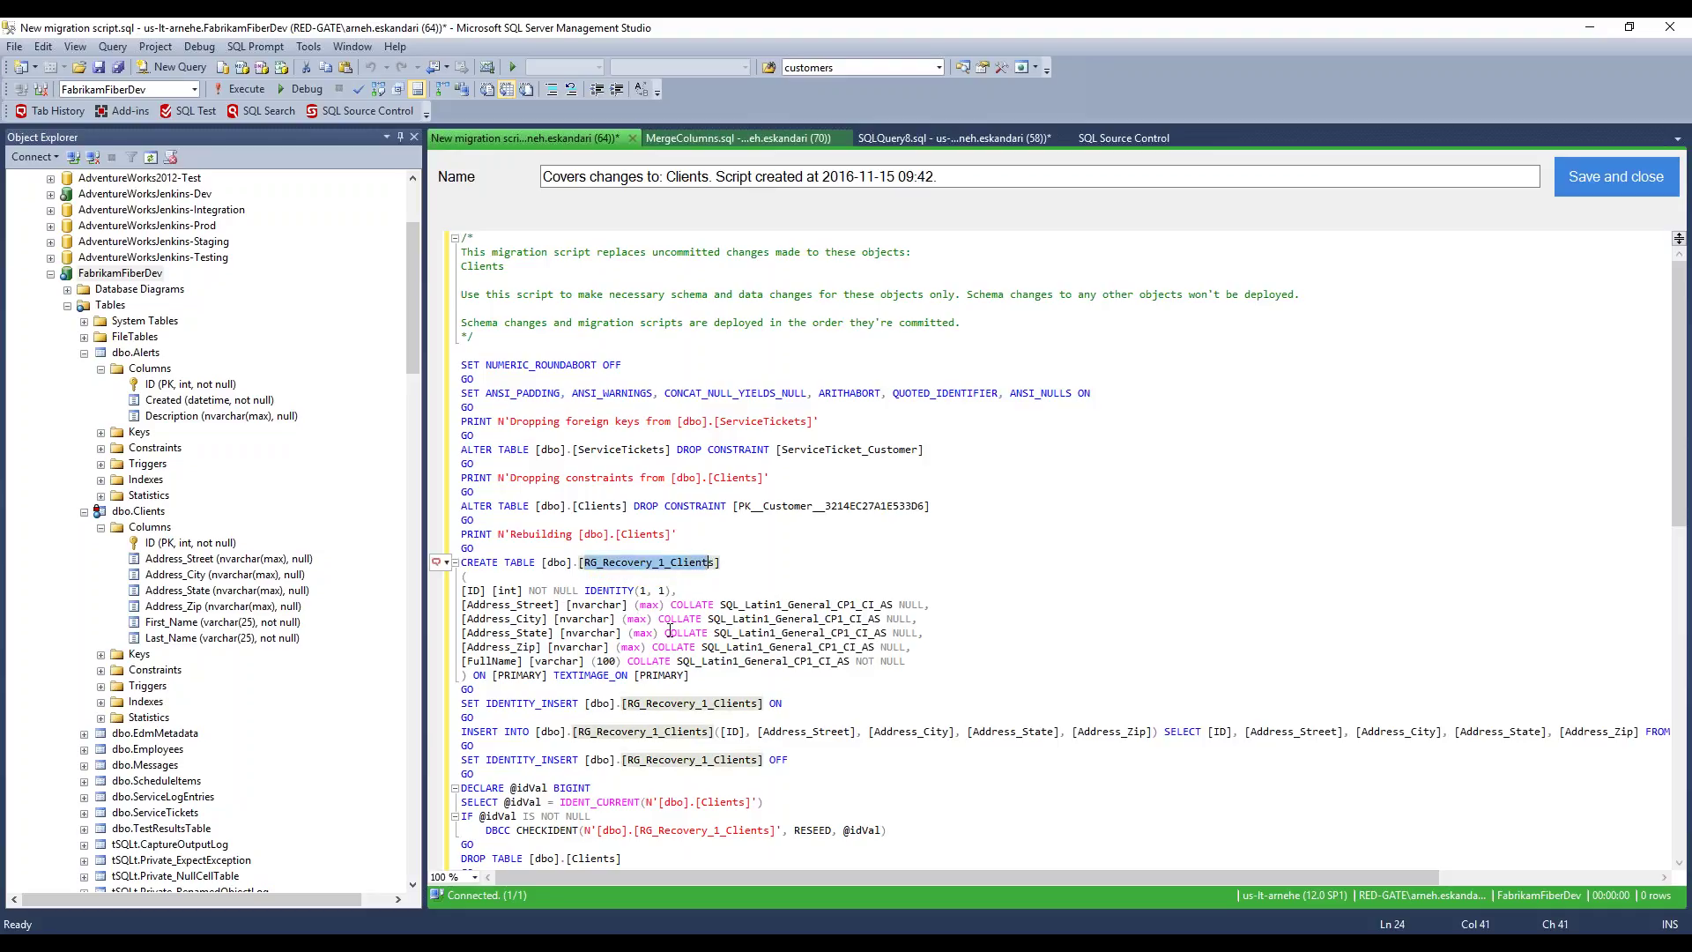
{"action": "scroll", "coordinate": [671, 644], "scroll_direction": "down", "scroll_amount": 2}
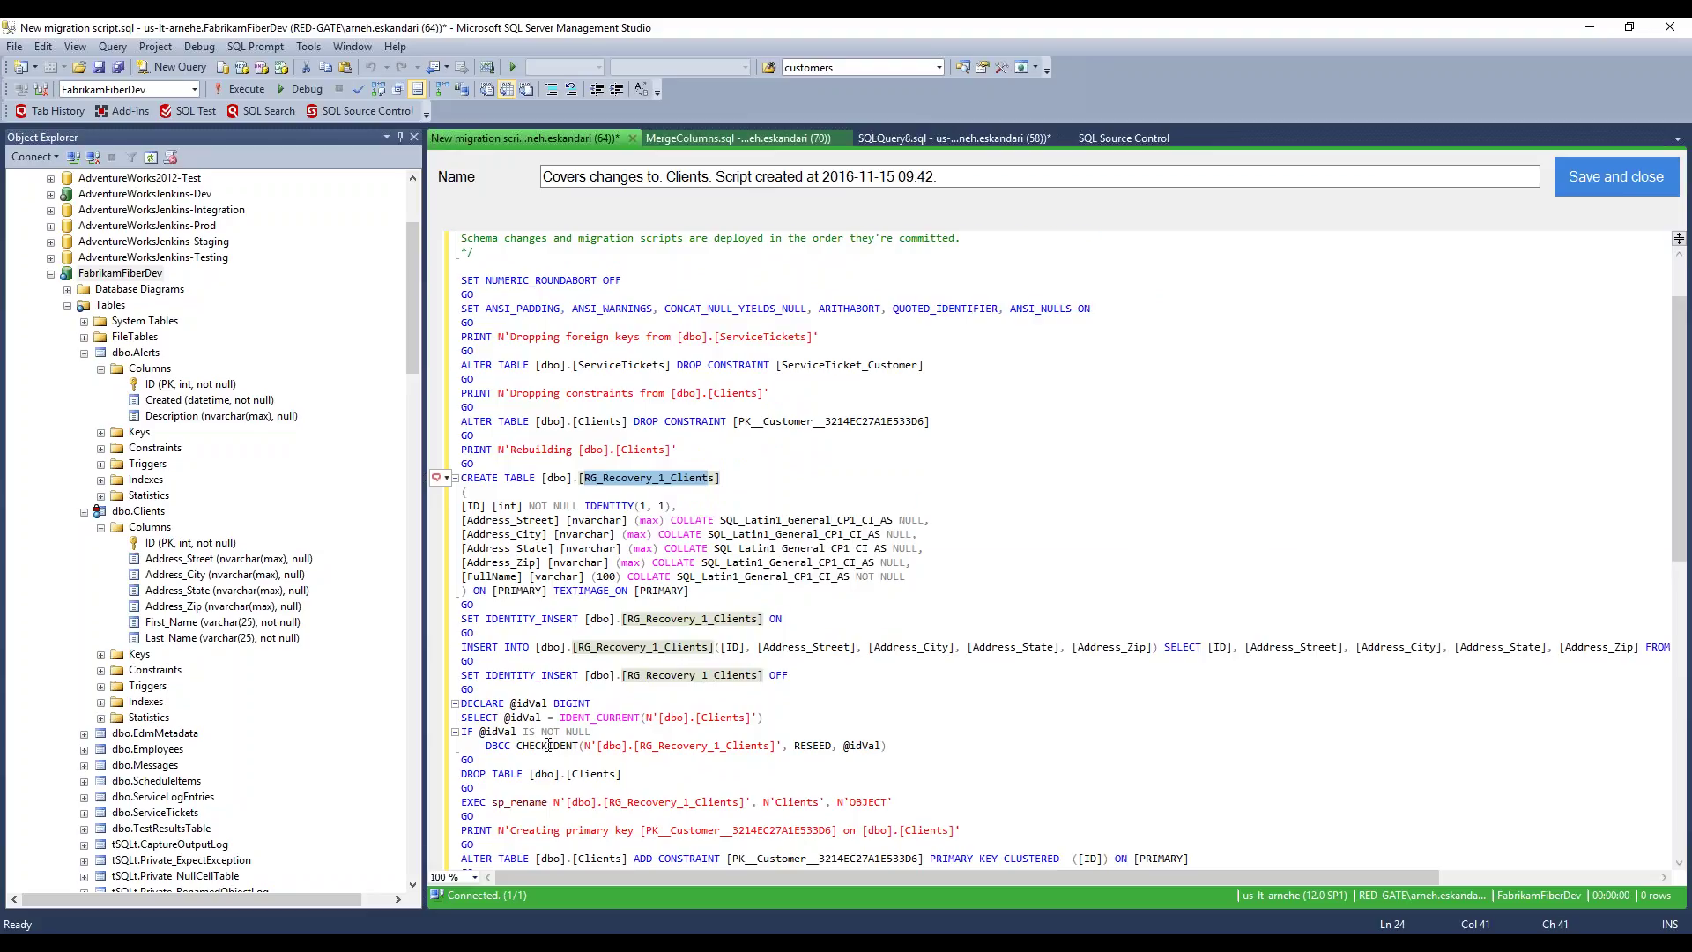
{"action": "key", "text": "ctrl+a"}
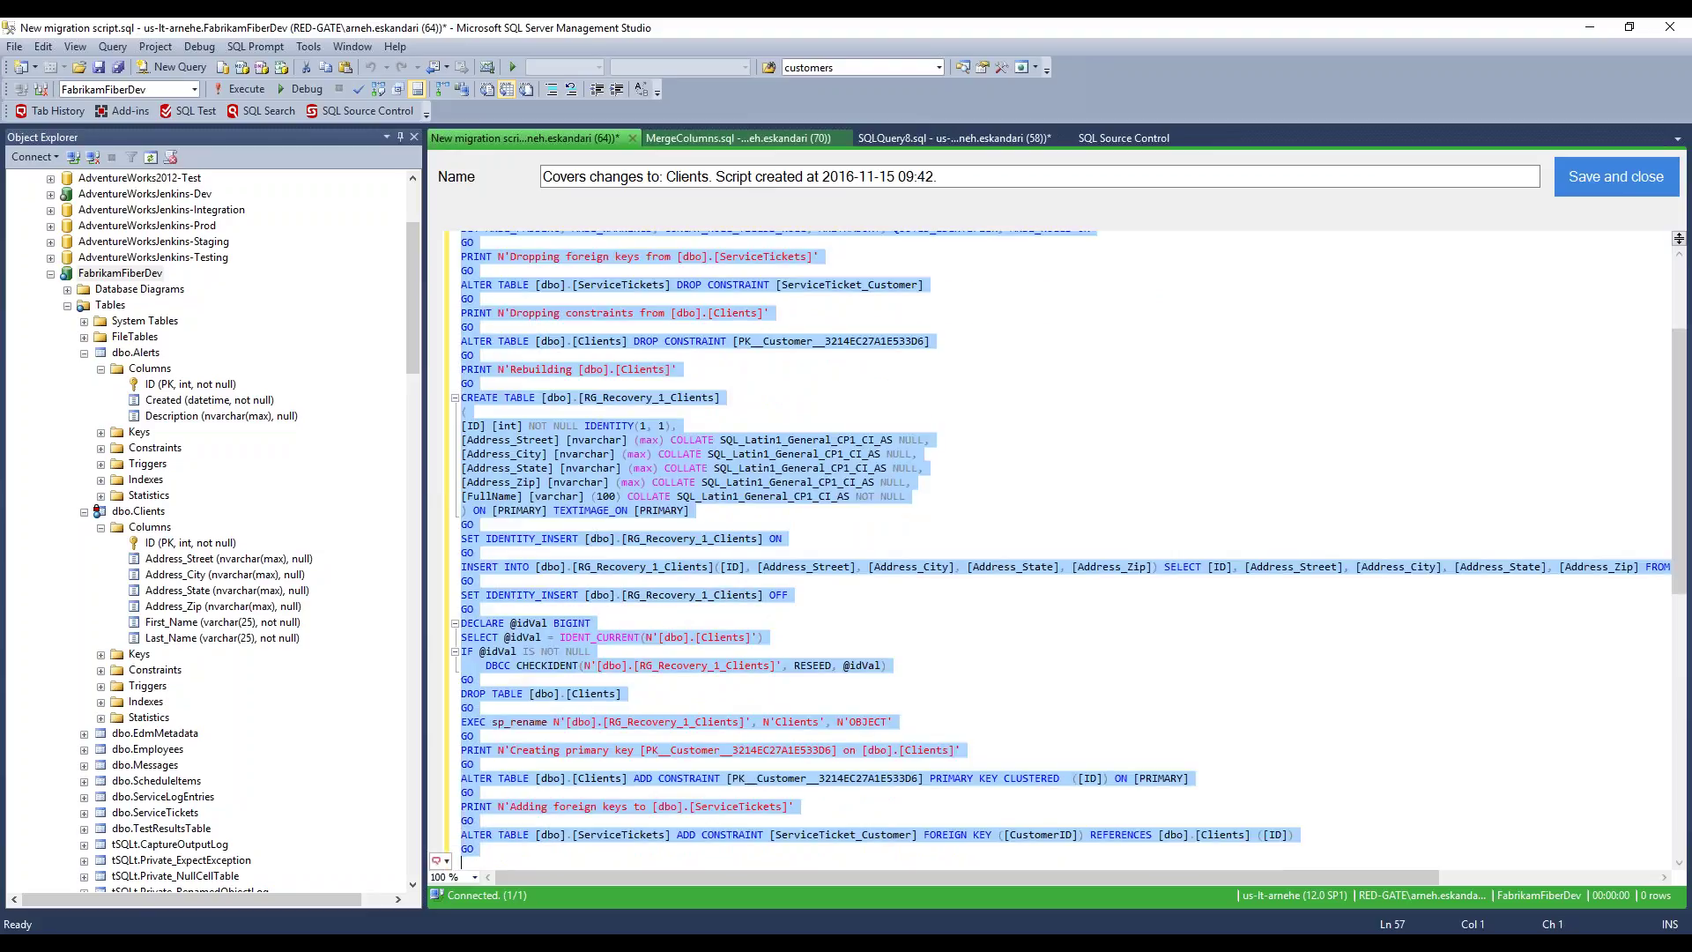
{"action": "key", "text": "Delete"}
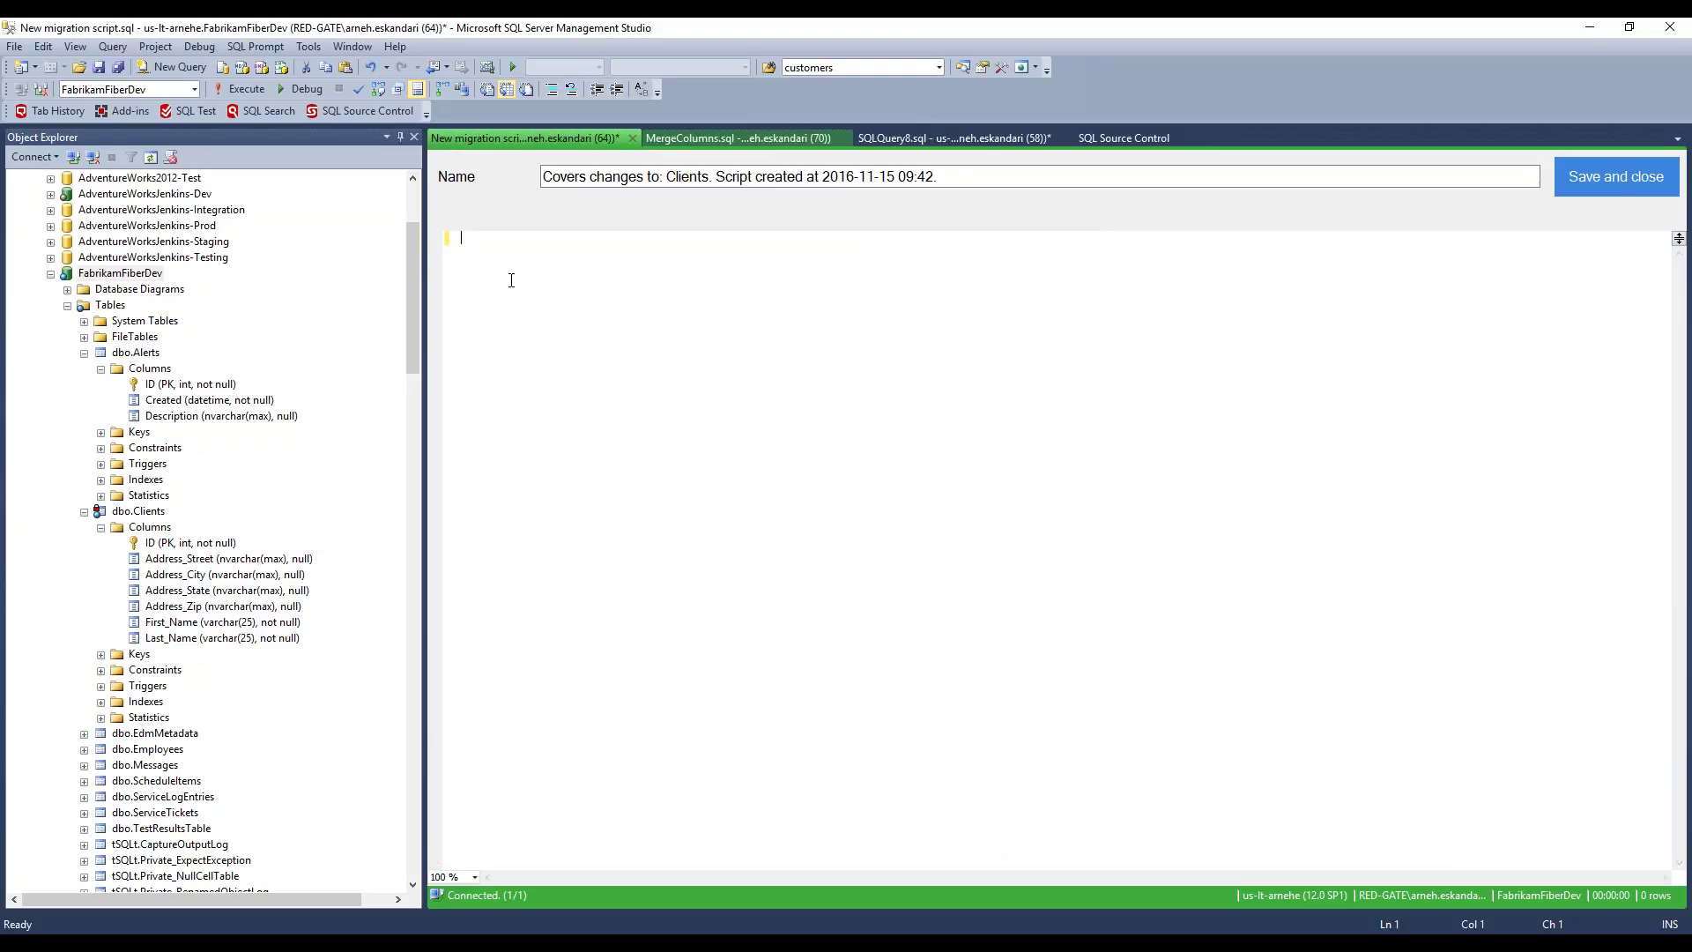
Step: Copy the full MergeColumns.sql code into the empty migration script, then save and close it
{"action": "left_click", "coordinate": [700, 138]}
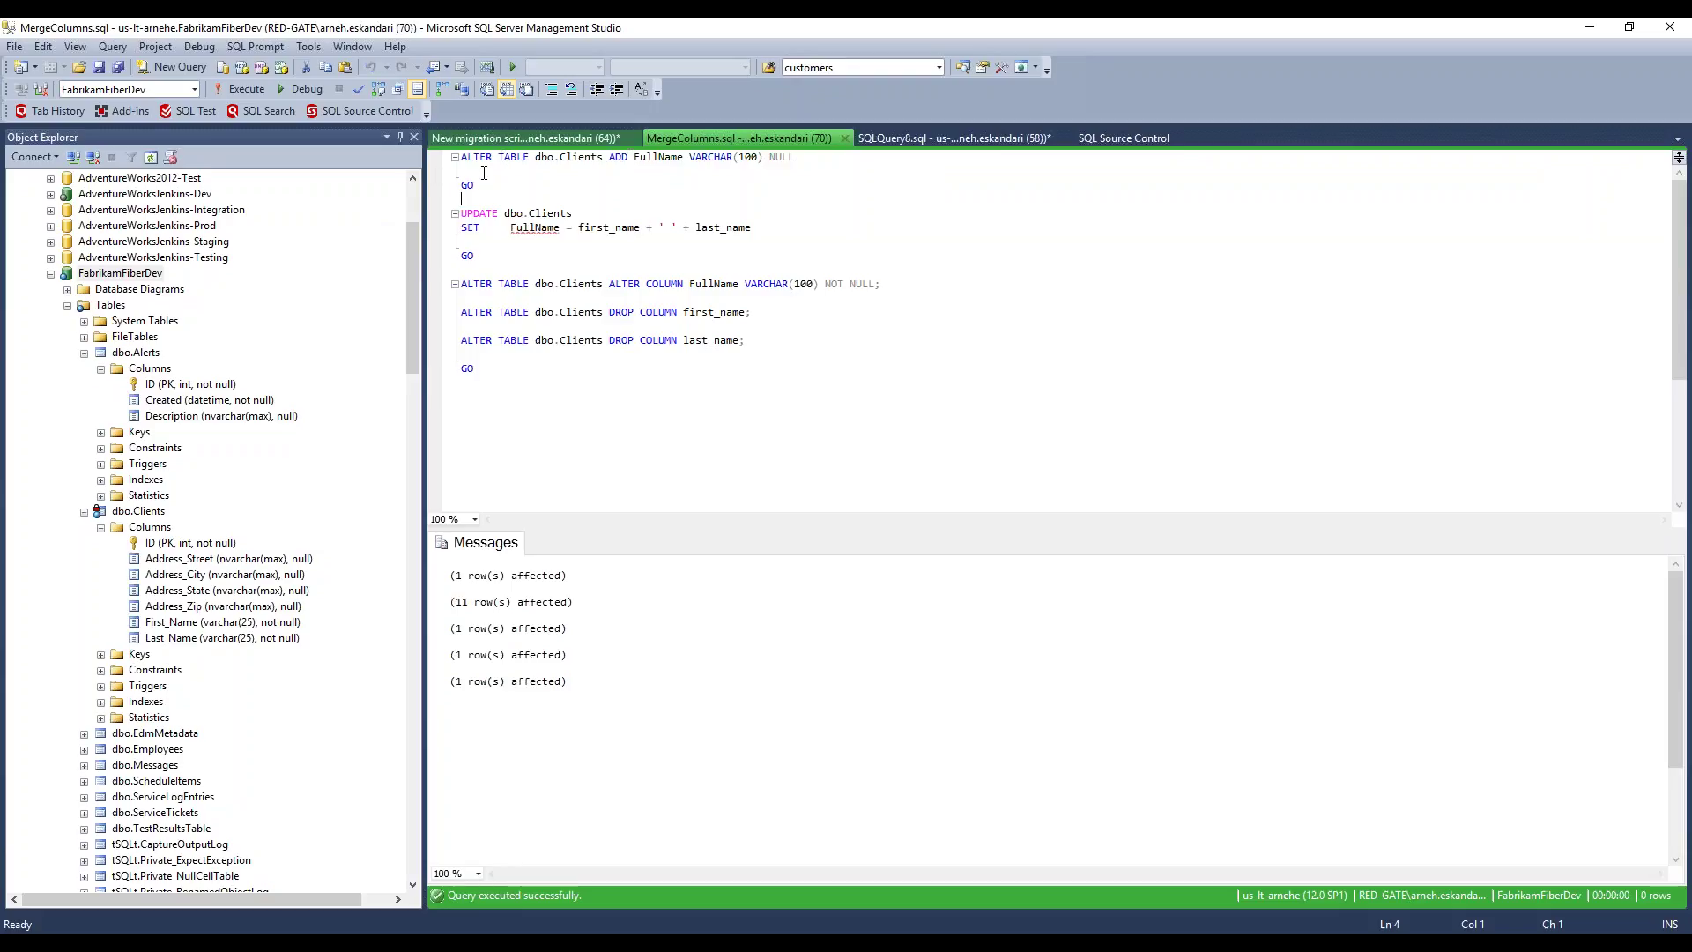
{"action": "left_click_drag", "start_coordinate": [460, 157], "coordinate": [602, 405]}
{"action": "key", "text": "ctrl+c"}
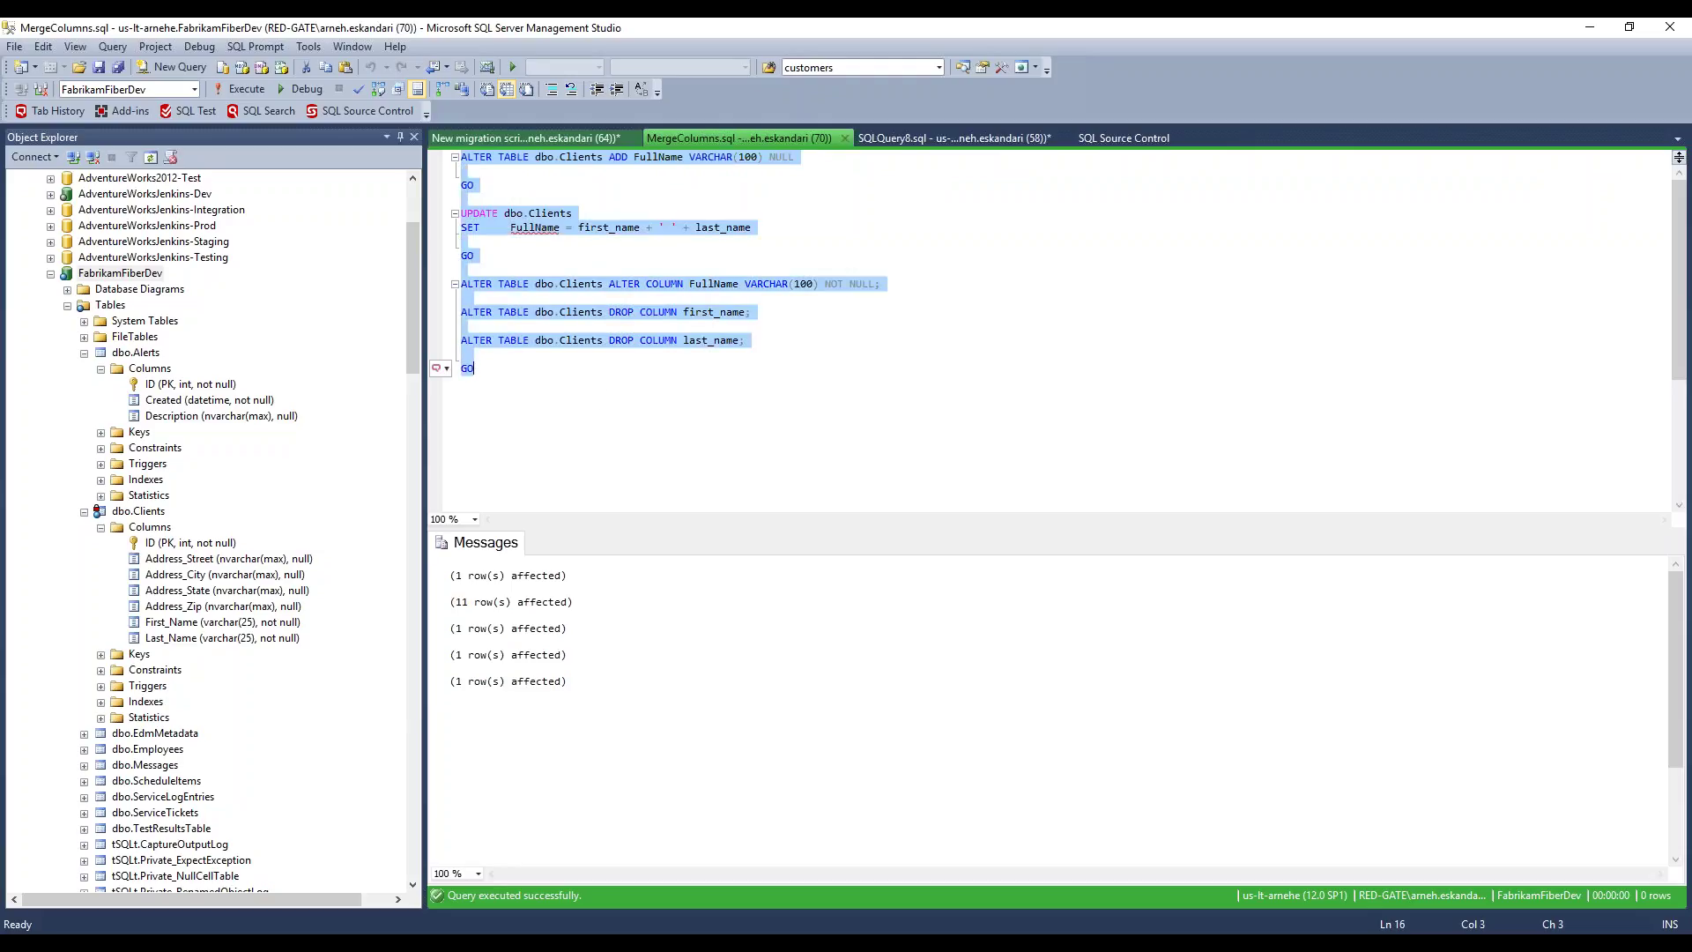
{"action": "left_click", "coordinate": [533, 138]}
{"action": "key", "text": "ctrl+v"}
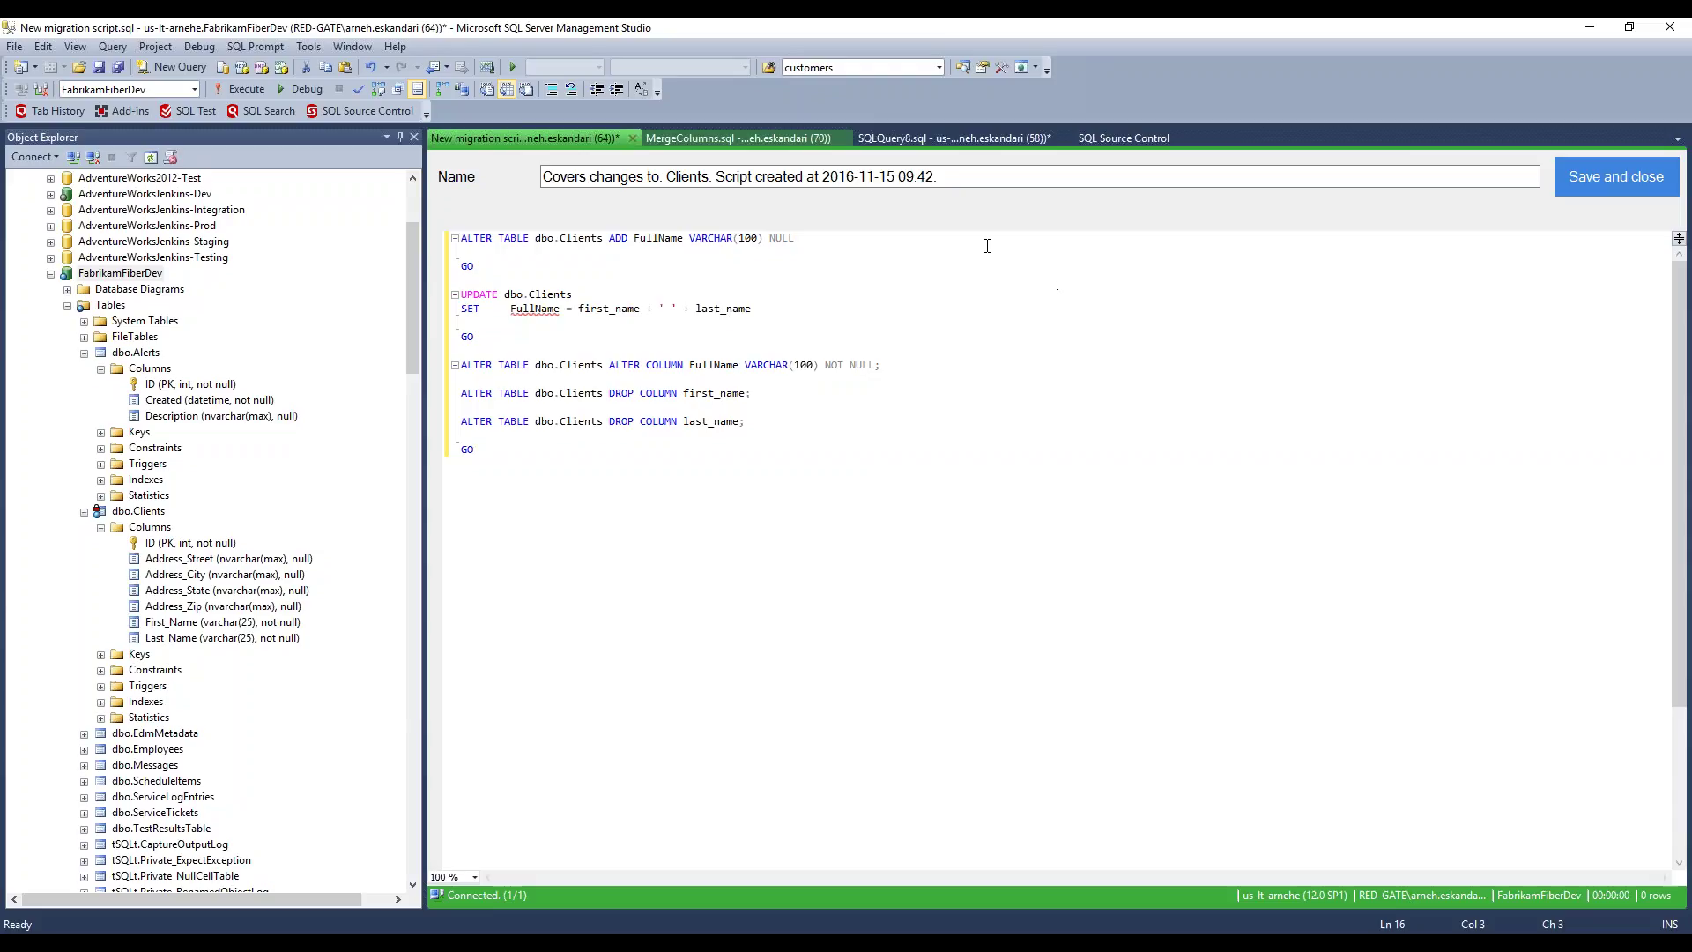
{"action": "left_click", "coordinate": [1611, 180]}
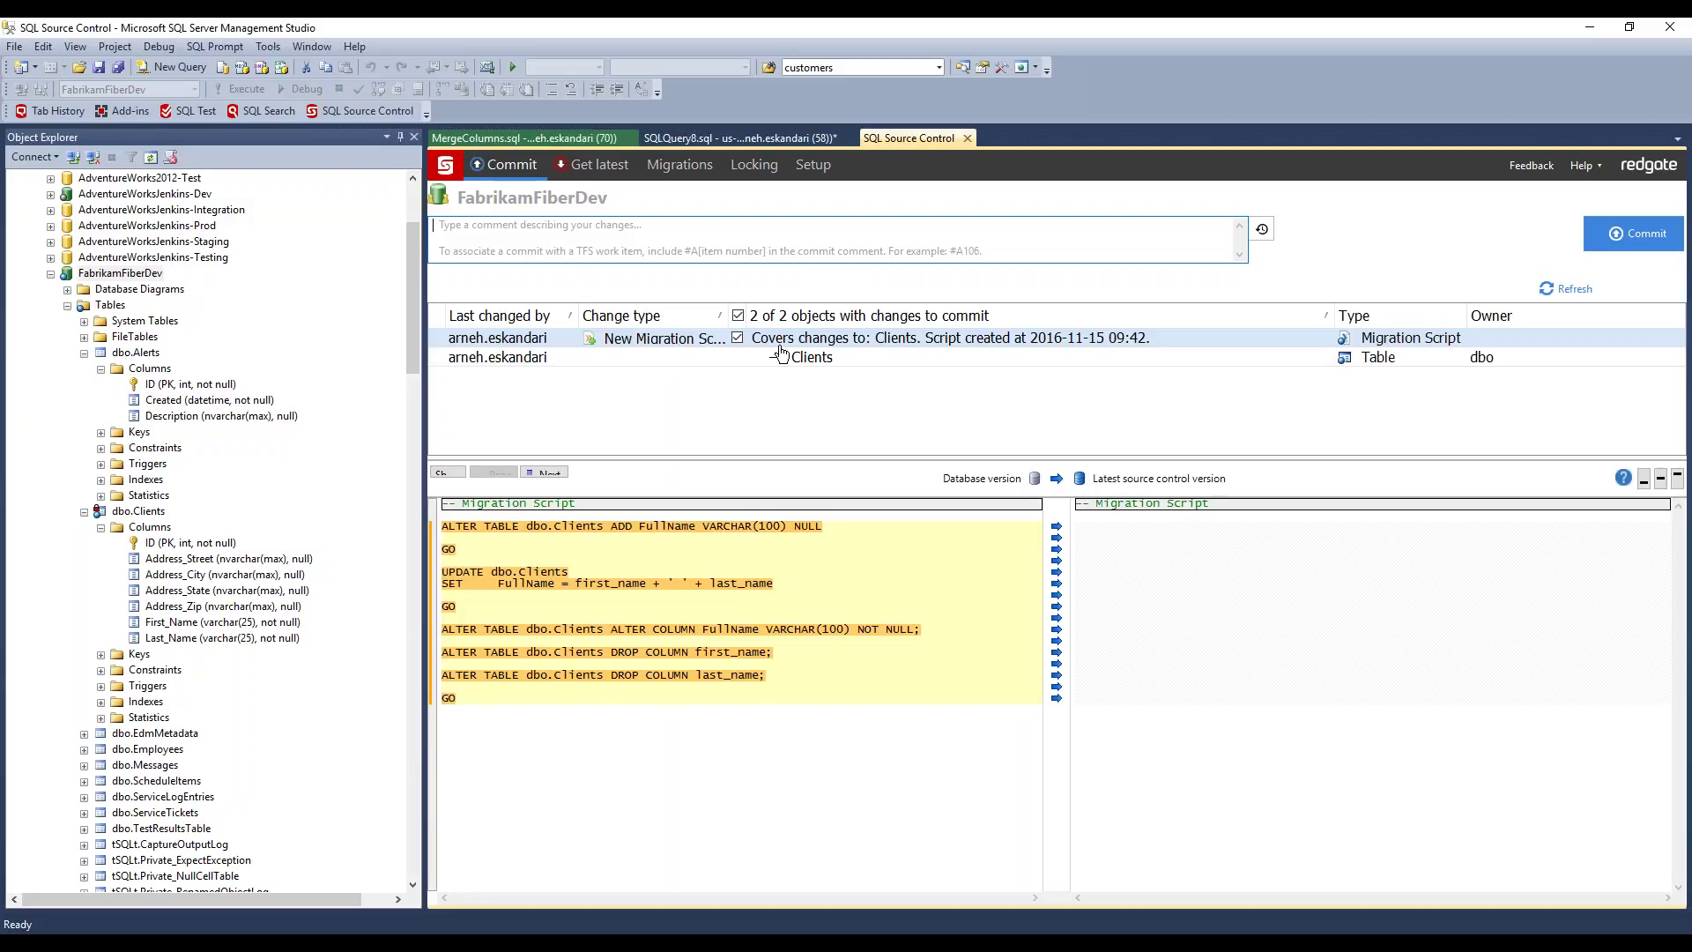
Step: Check the Clients table differences and commit both changes with the comment "Replaced firstName and LastName columns with FullName", acknowledging the warnings
{"action": "left_click", "coordinate": [850, 363]}
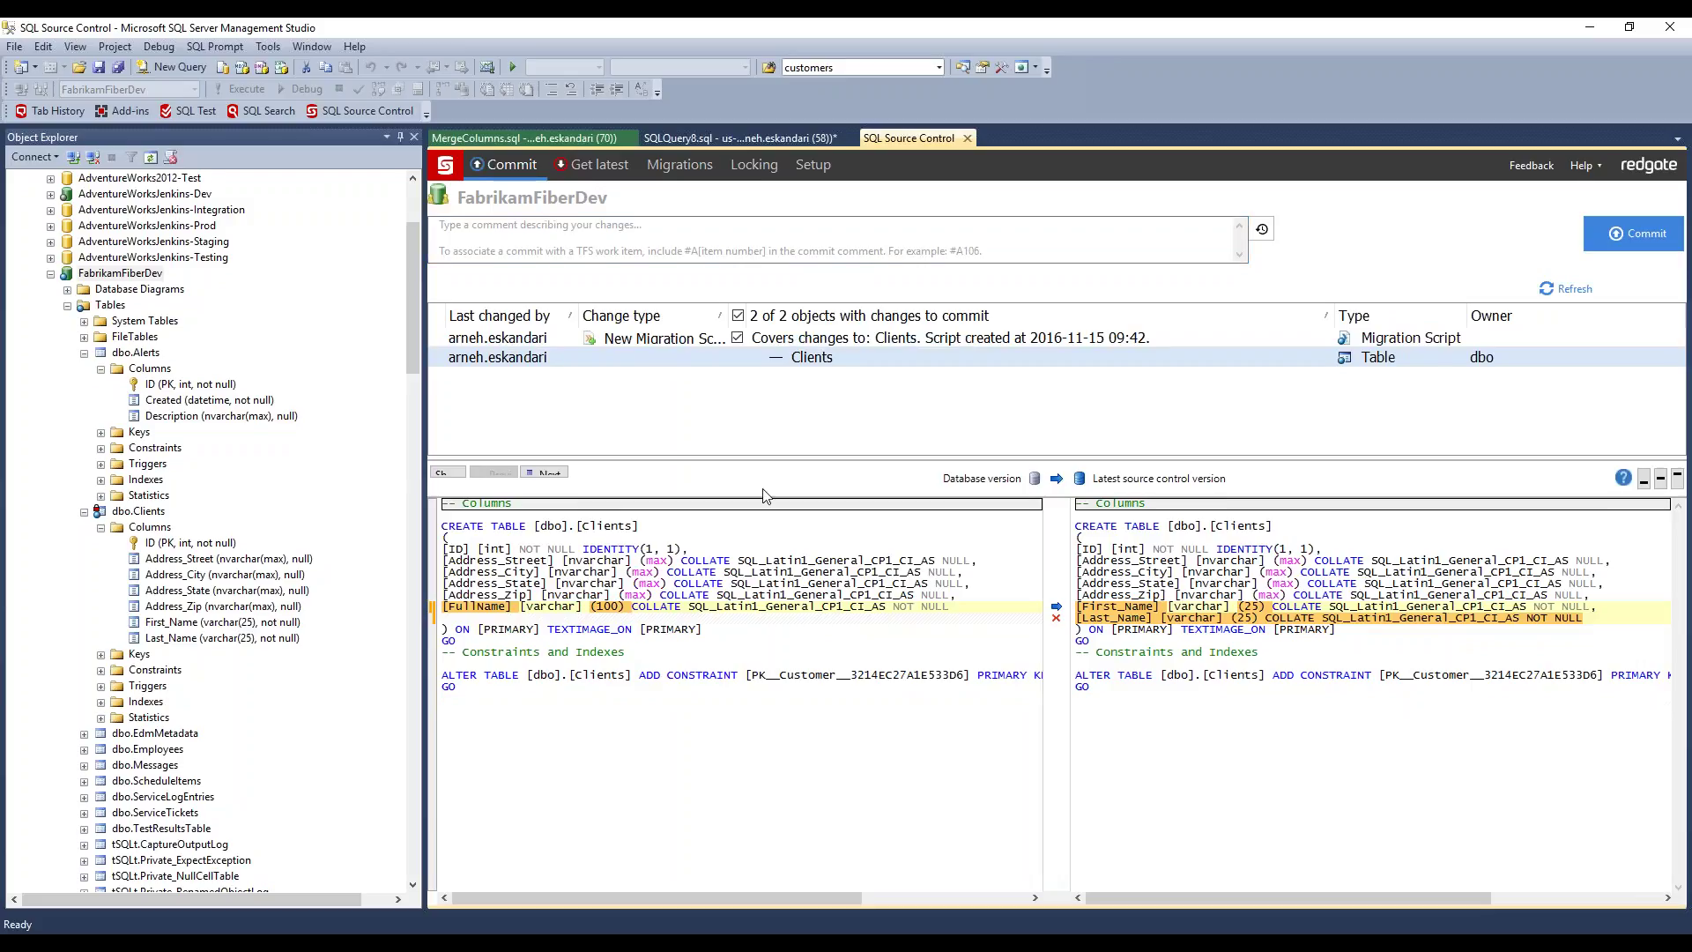
{"action": "left_click", "coordinate": [596, 251]}
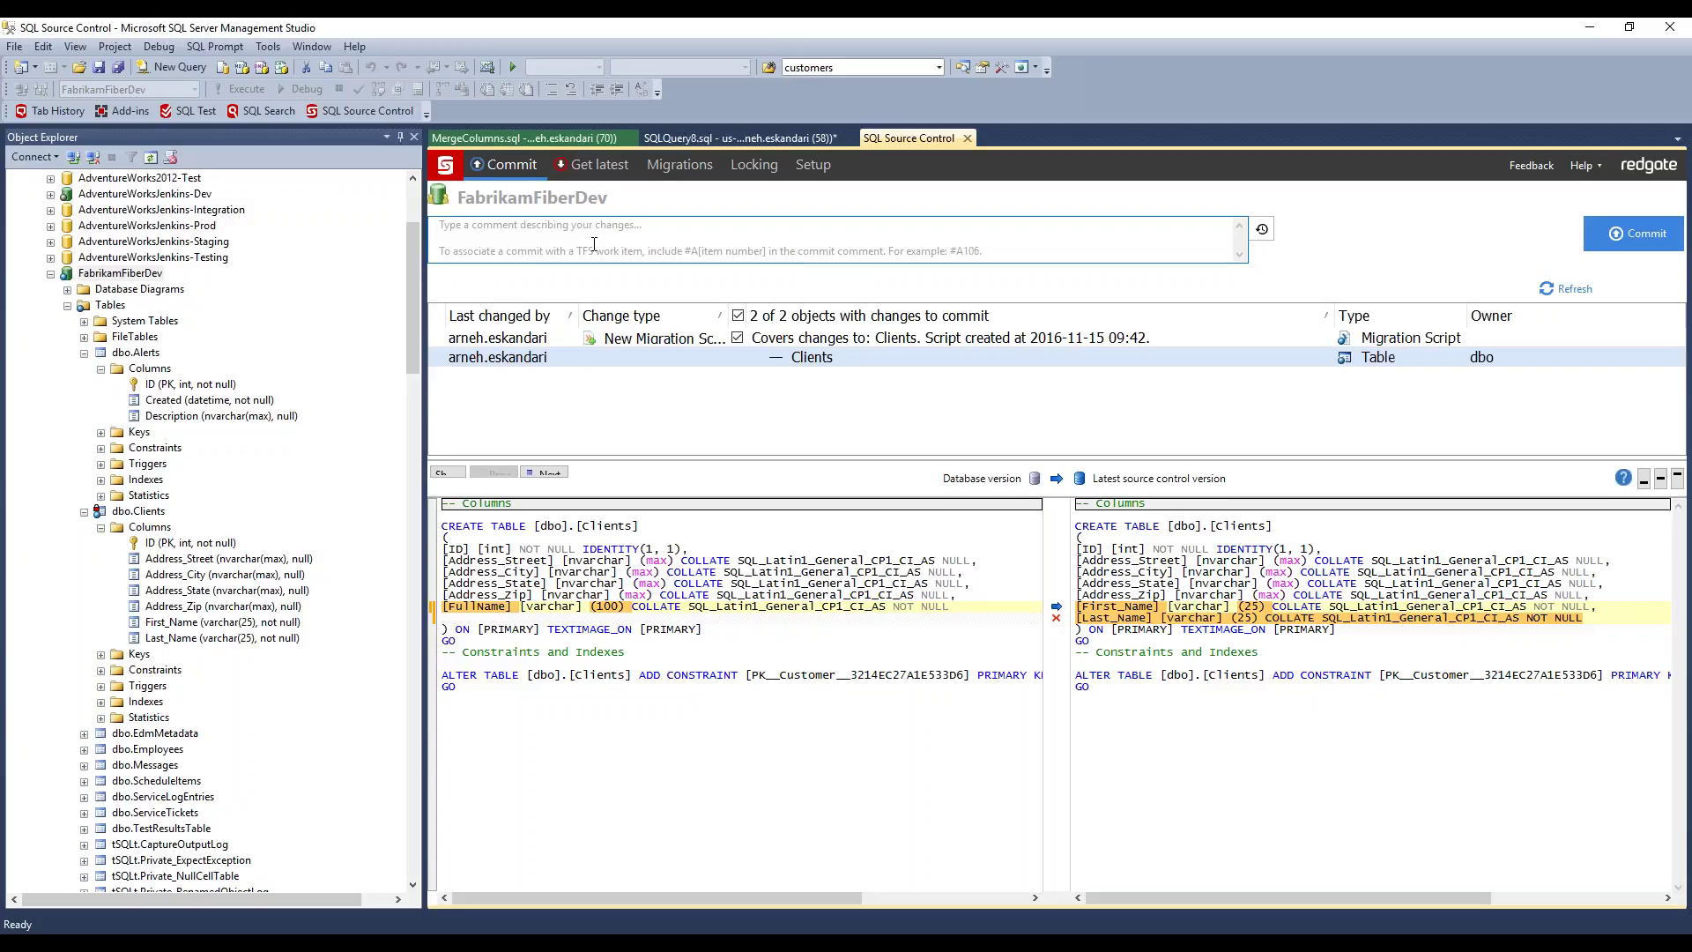
{"action": "type", "text": "Replace"}
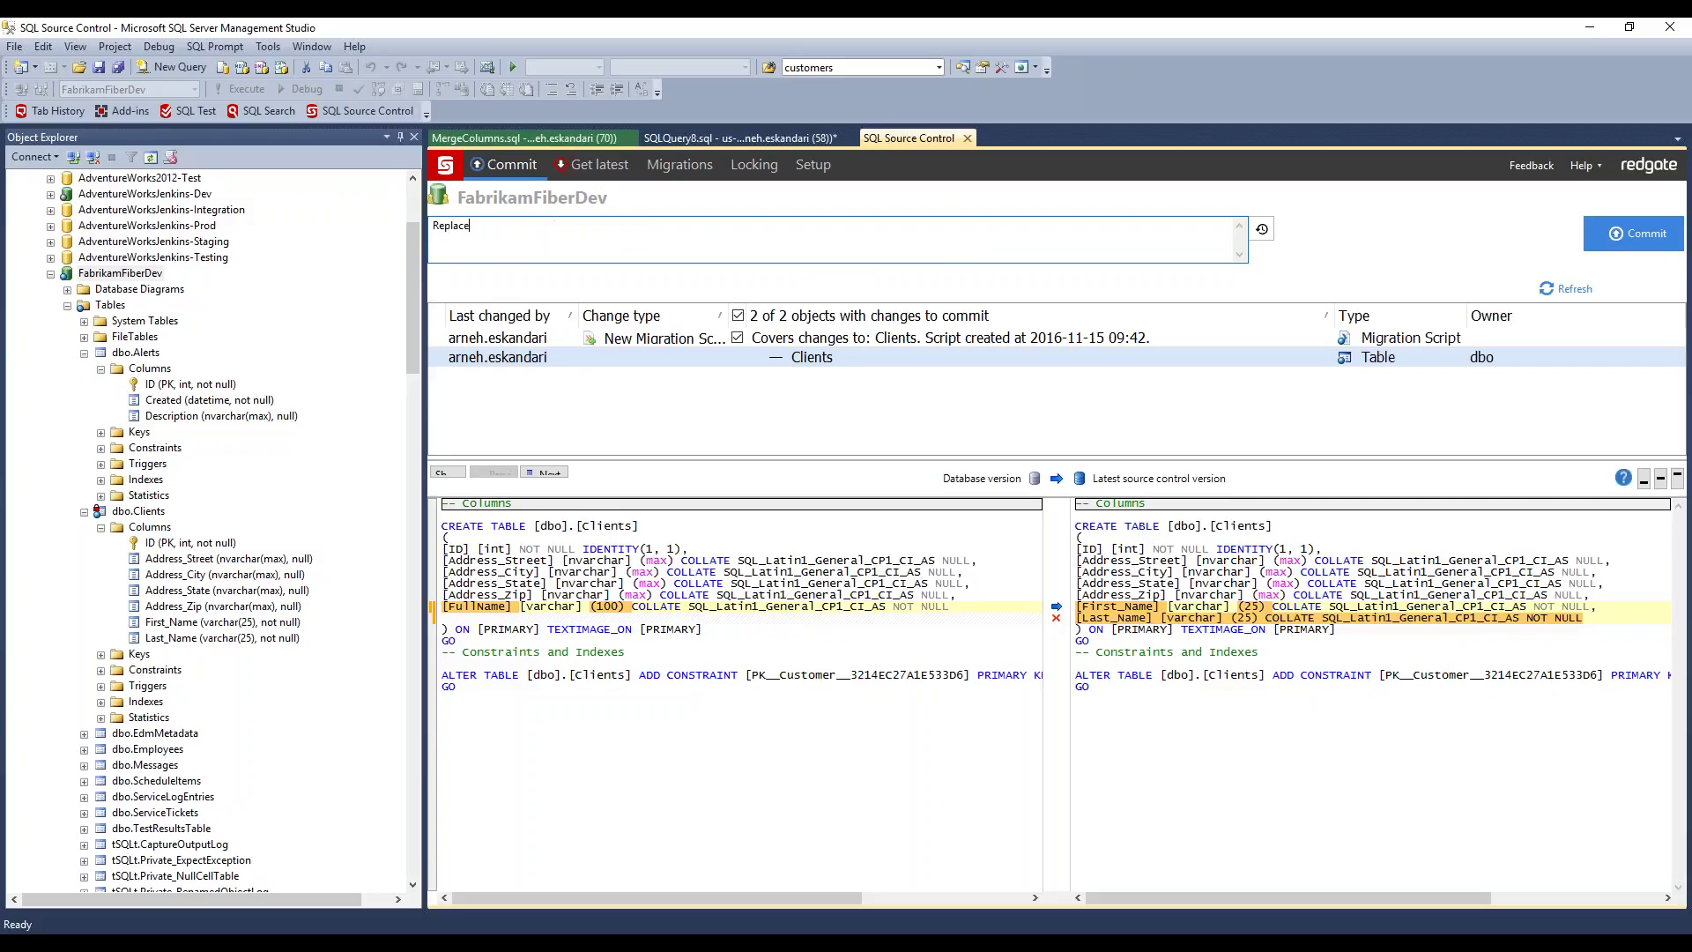
{"action": "type", "text": "d fil"}
{"action": "key", "text": "BackSpace"}
{"action": "key", "text": "BackSpace"}
{"action": "type", "text": "ullname"}
{"action": "key", "text": "BackSpace"}
{"action": "key", "text": "BackSpace"}
{"action": "key", "text": "BackSpace"}
{"action": "key", "text": "BackSpace"}
{"action": "key", "text": "BackSpace"}
{"action": "type", "text": "name and lastnam"}
{"action": "key", "text": "BackSpace"}
{"action": "key", "text": "BackSpace"}
{"action": "key", "text": "BackSpace"}
{"action": "key", "text": "BackSpace"}
{"action": "key", "text": "BackSpace"}
{"action": "key", "text": "BackSpace"}
{"action": "key", "text": "BackSpace"}
{"action": "key", "text": "BackSpace"}
{"action": "key", "text": "BackSpace"}
{"action": "key", "text": "BackSpace"}
{"action": "key", "text": "BackSpace"}
{"action": "key", "text": "BackSpace"}
{"action": "key", "text": "BackSpace"}
{"action": "key", "text": "BackSpace"}
{"action": "key", "text": "BackSpace"}
{"action": "key", "text": "BackSpace"}
{"action": "key", "text": "BackSpace"}
{"action": "key", "text": "BackSpace"}
{"action": "key", "text": "BackSpace"}
{"action": "type", "text": "irstName and LastName columns with FullName"}
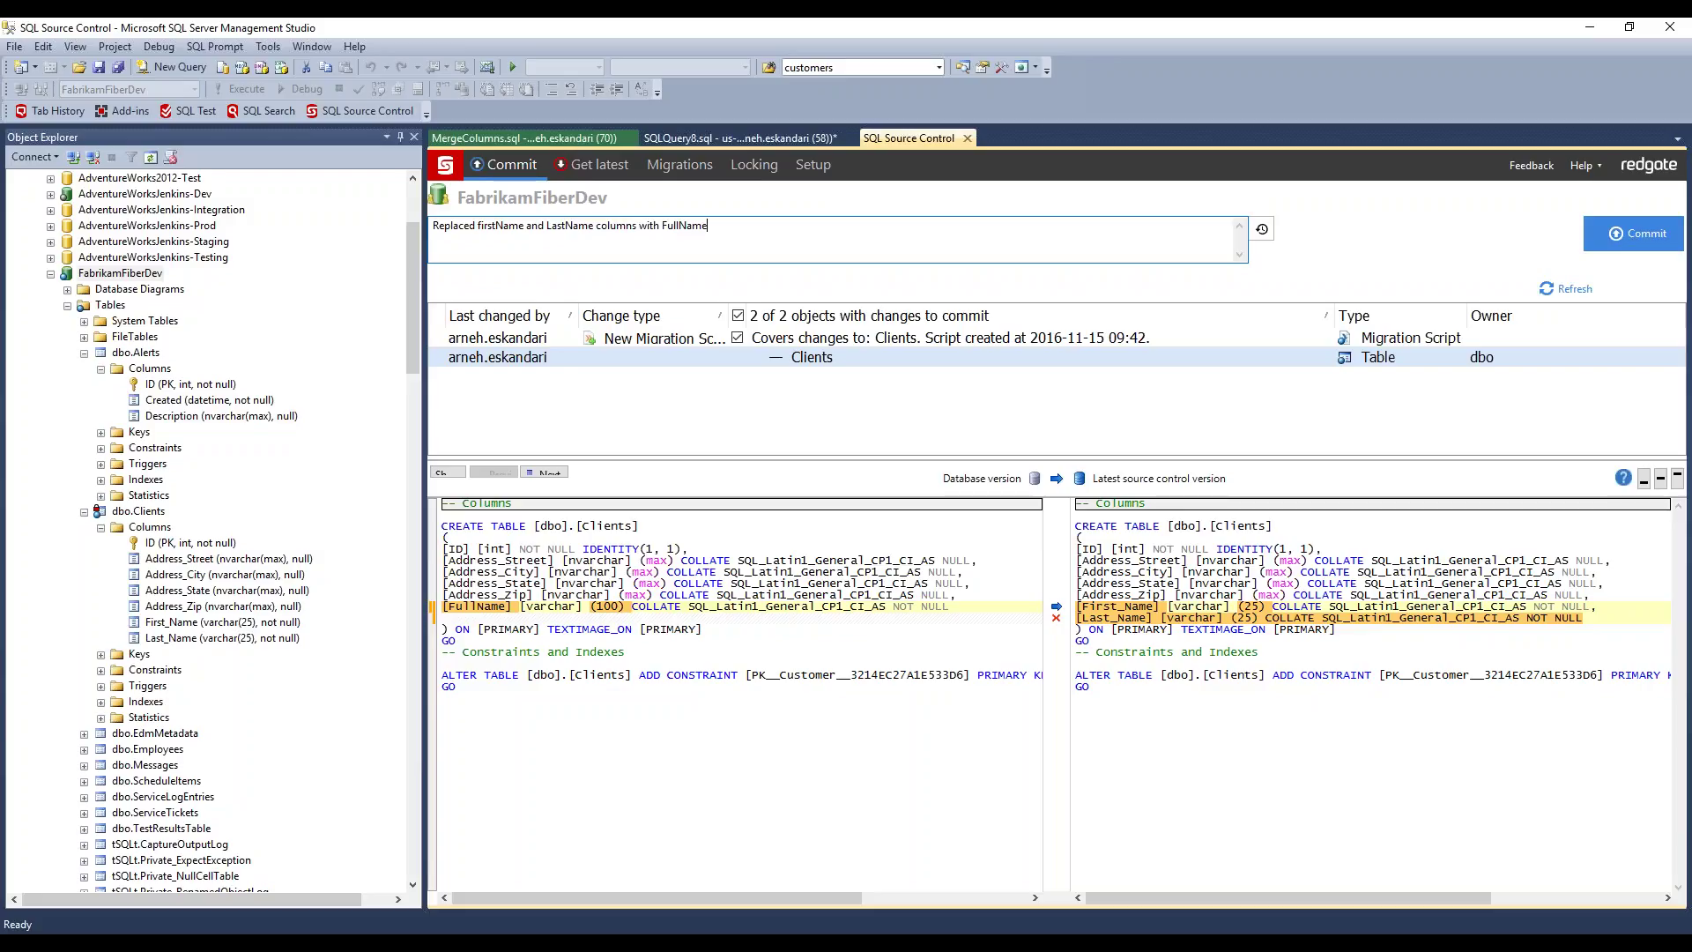
{"action": "left_click", "coordinate": [1641, 235]}
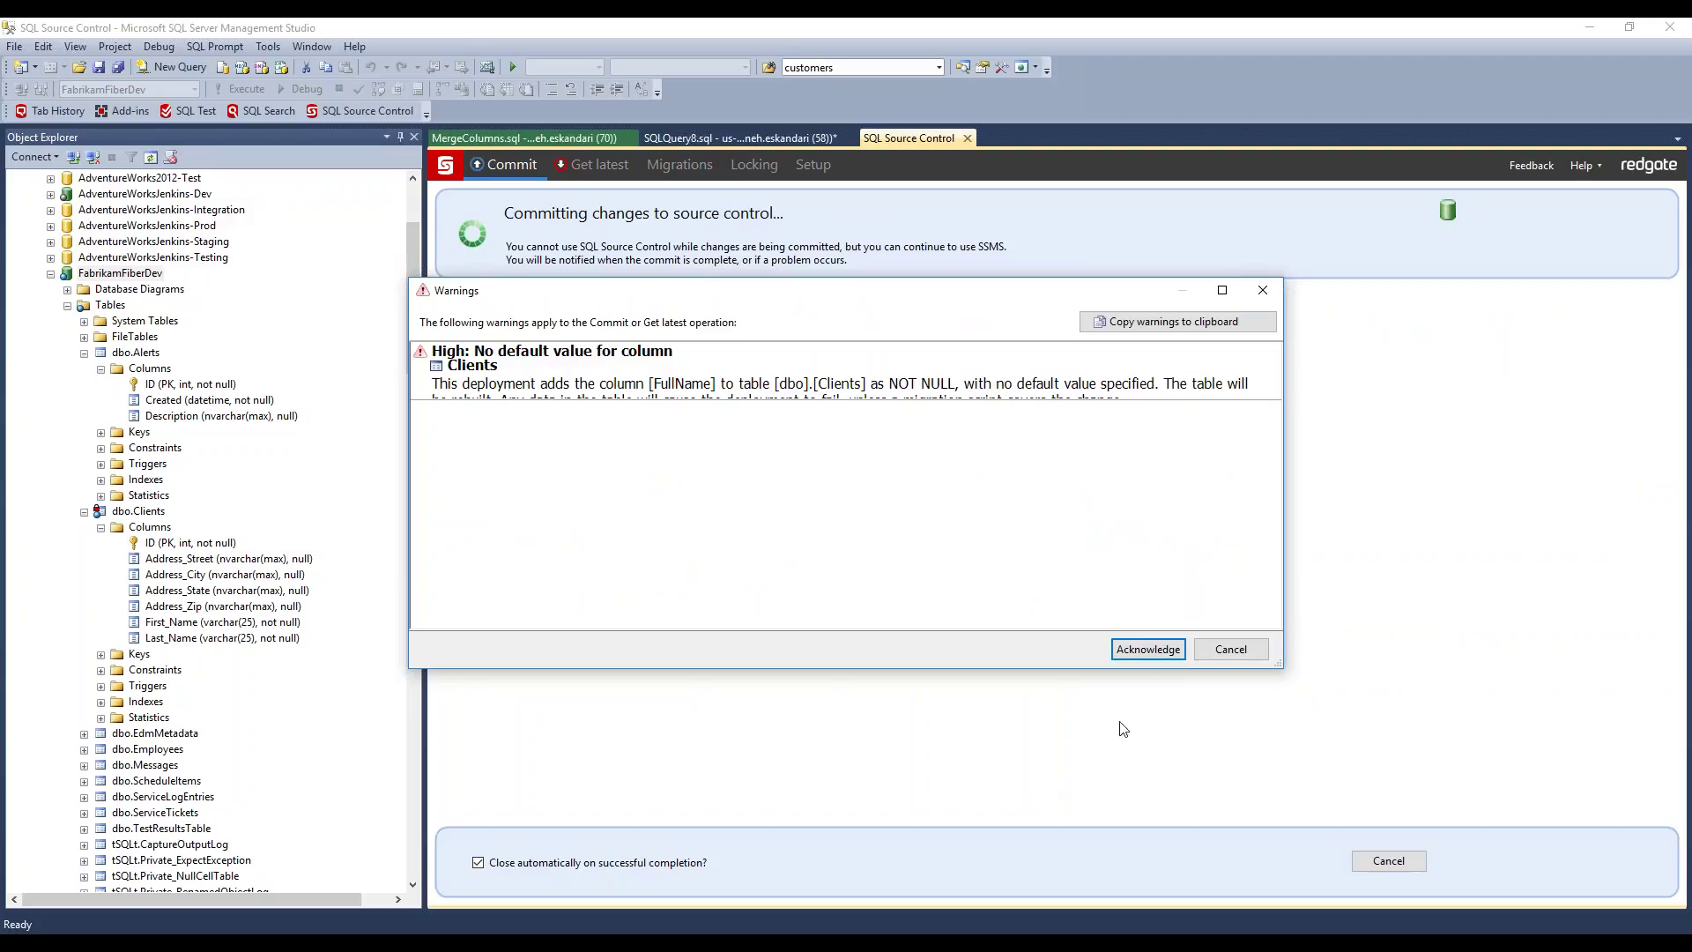
{"action": "left_click", "coordinate": [1144, 656]}
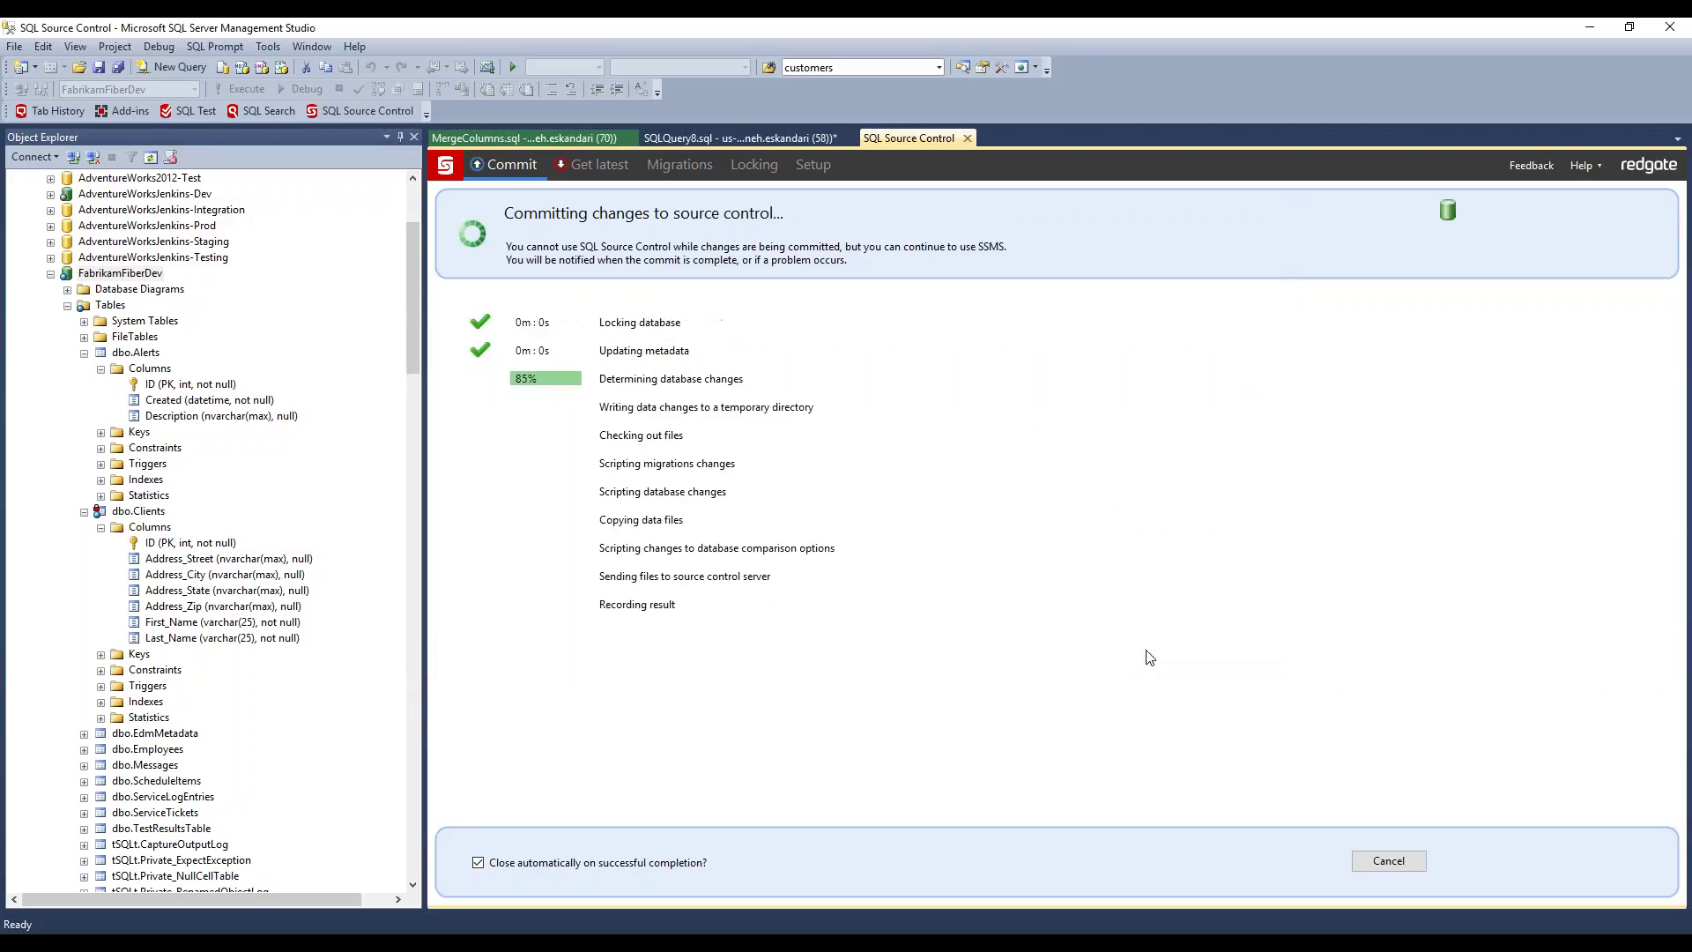
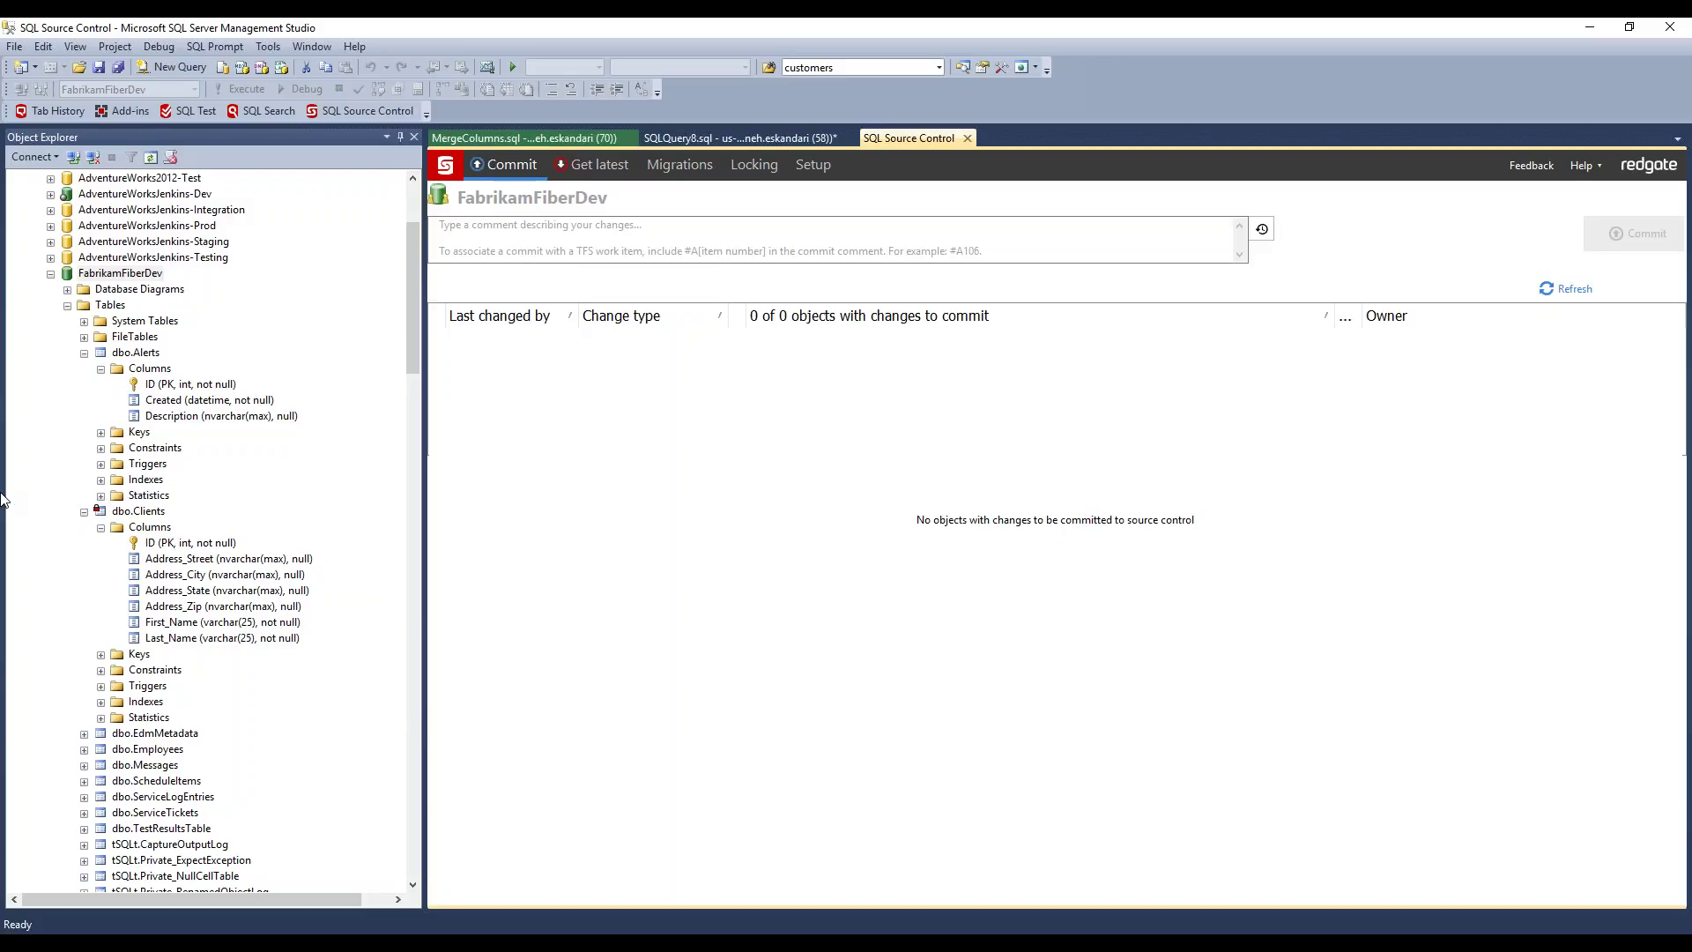
Step: Collapse the FabrikamFiberDev database and expand SVN_AdventureWorks_Dev down to its list of tables
{"action": "left_click", "coordinate": [50, 273]}
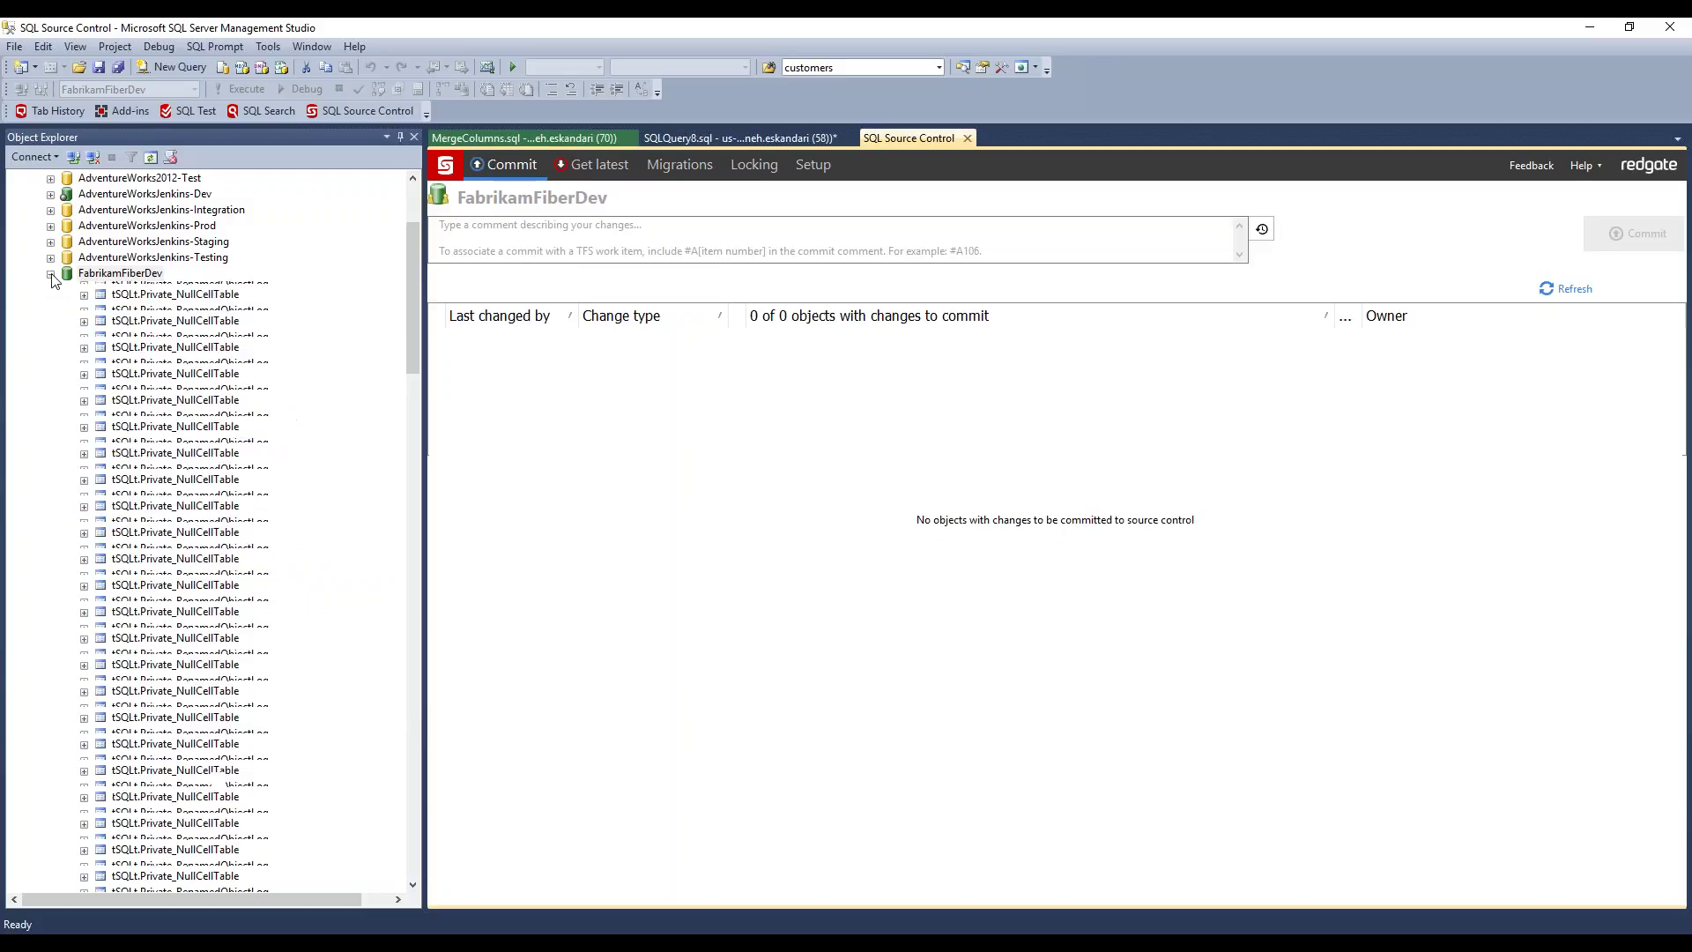
{"action": "left_click", "coordinate": [50, 543]}
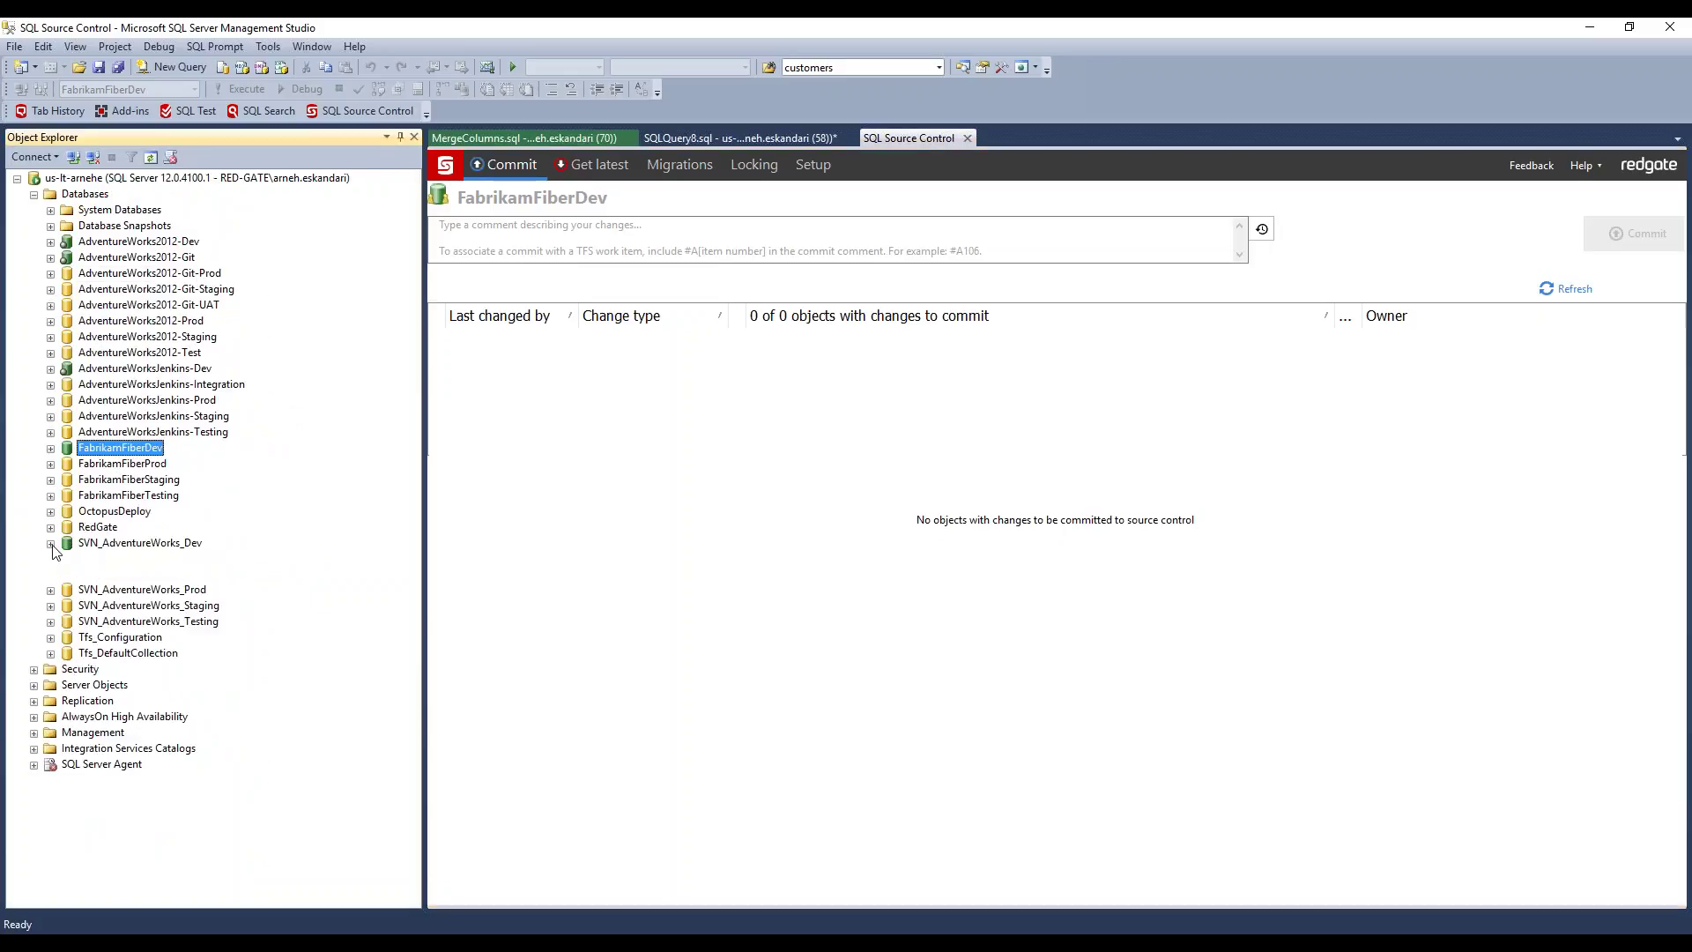
{"action": "left_click", "coordinate": [67, 574]}
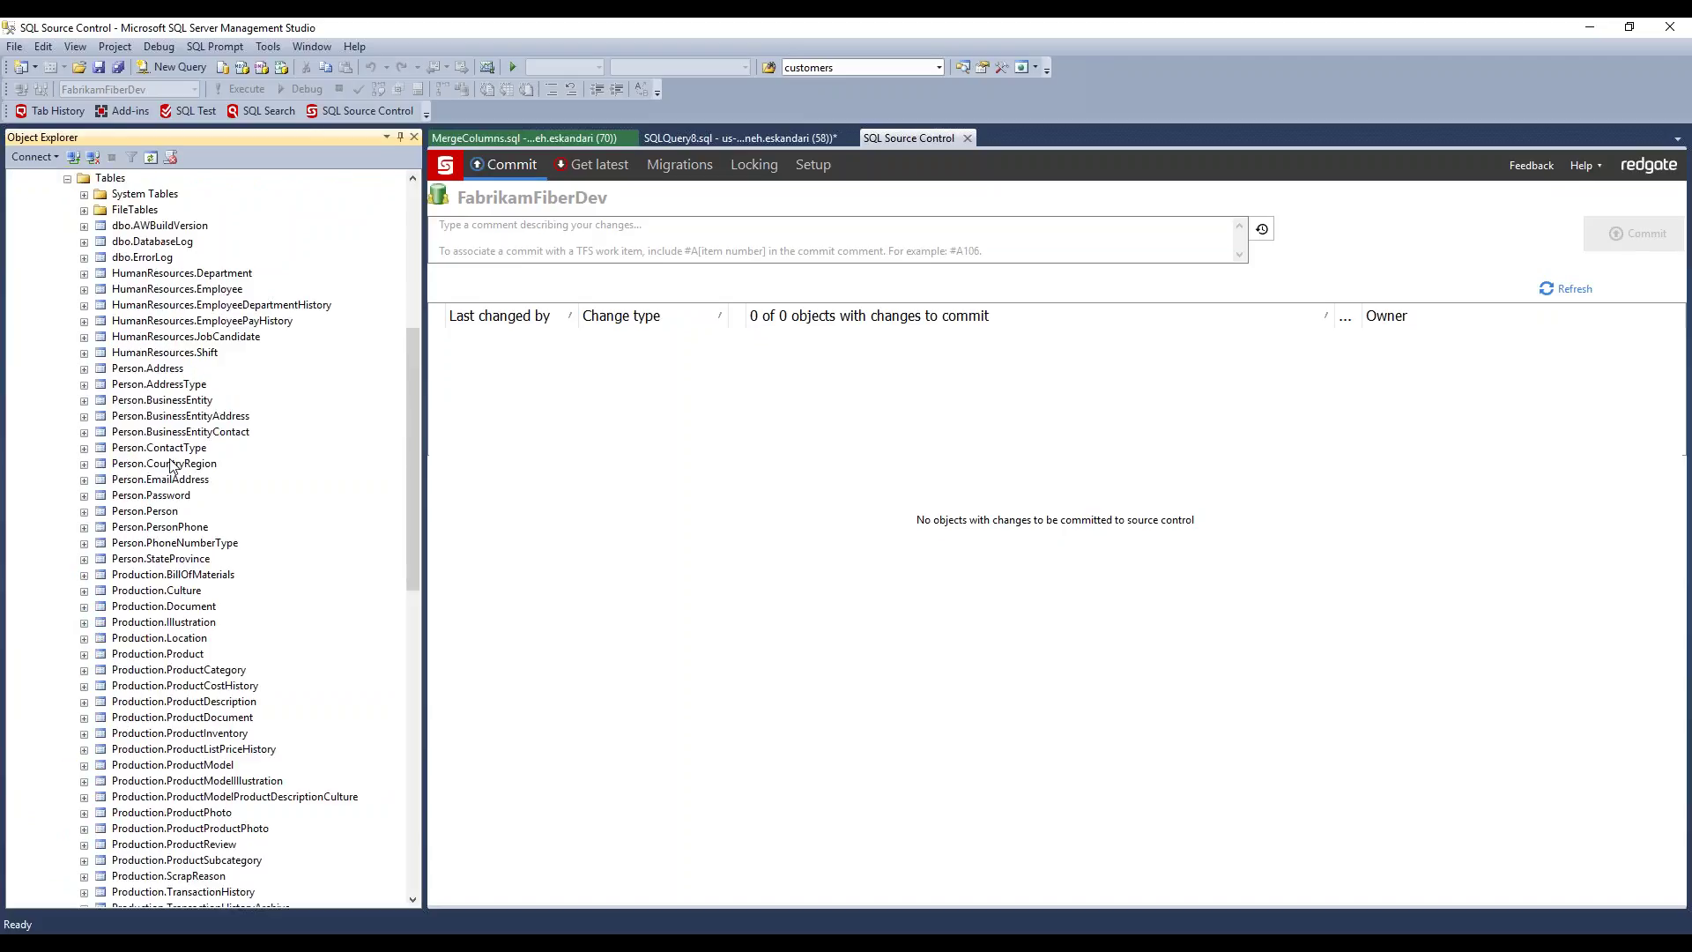
Step: Query the top 1000 rows of the Person.ContactType table in SVN_AdventureWorks_Dev
{"action": "left_click", "coordinate": [170, 450]}
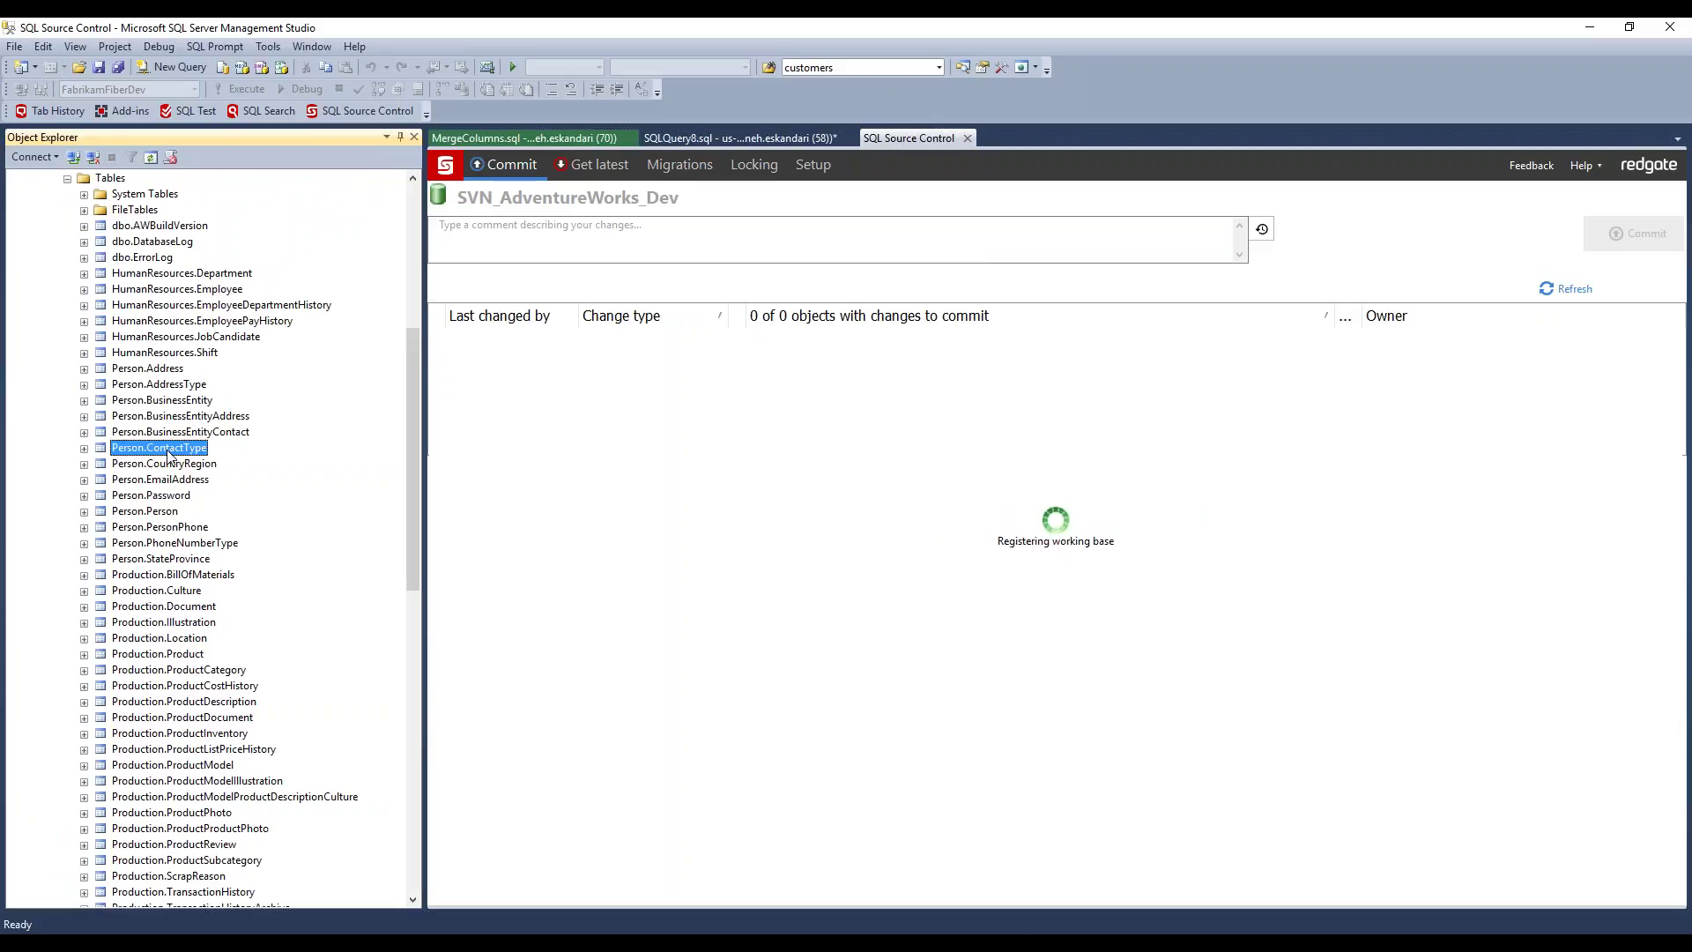
{"action": "right_click", "coordinate": [171, 456]}
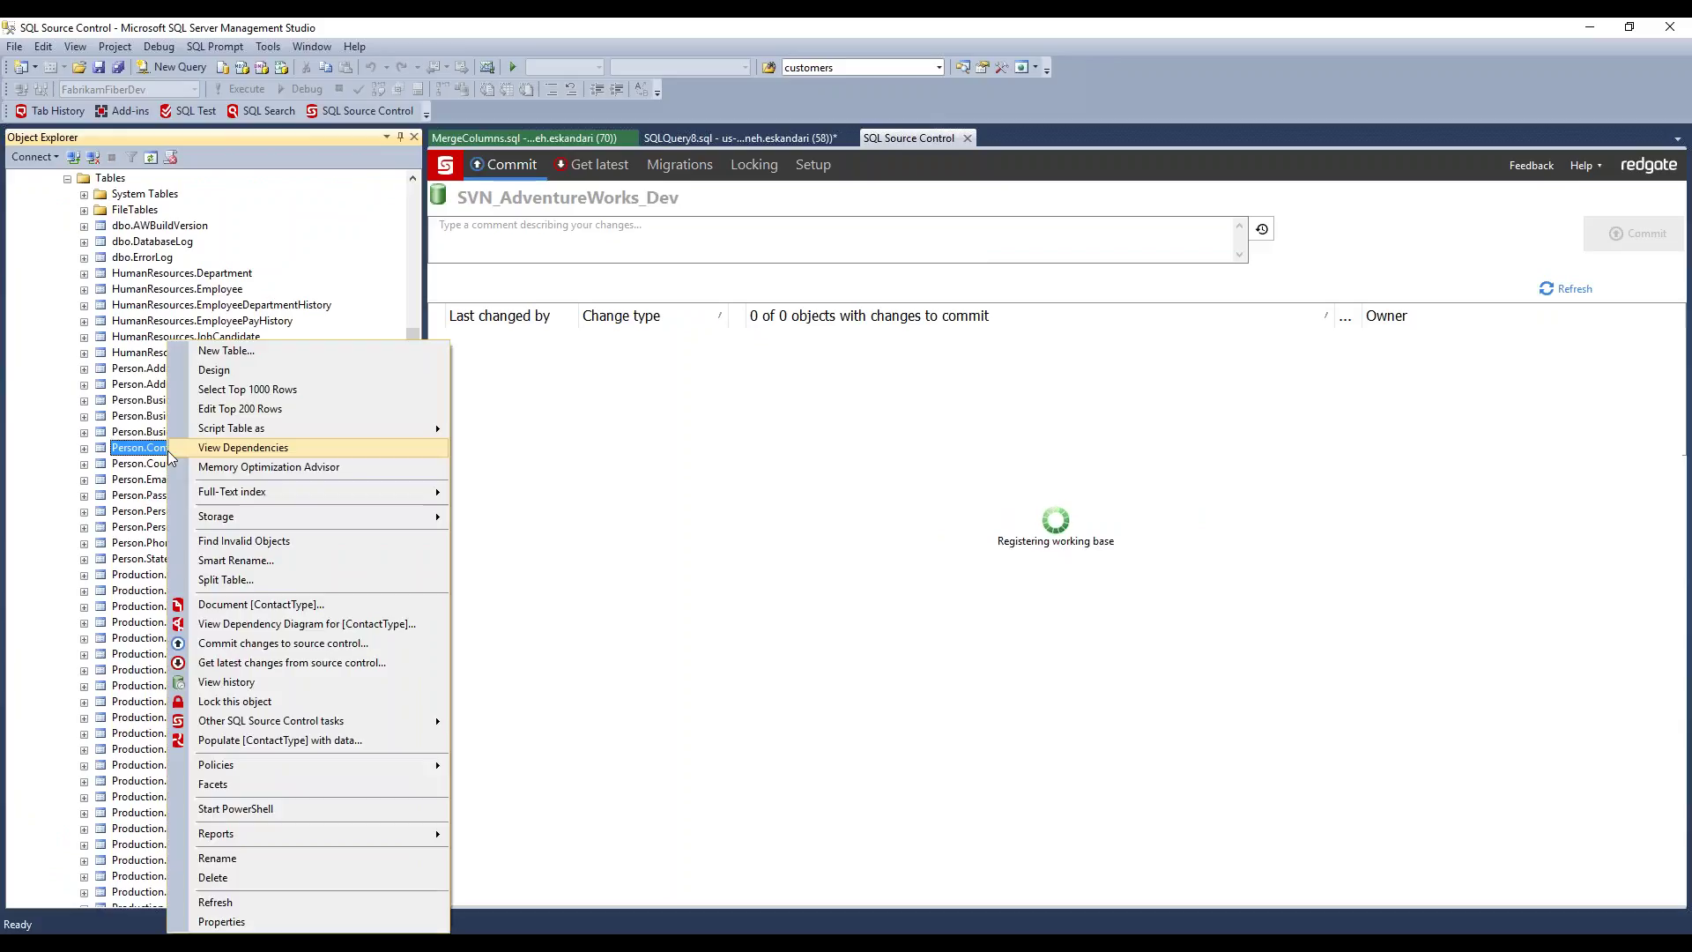
{"action": "key", "text": "Escape"}
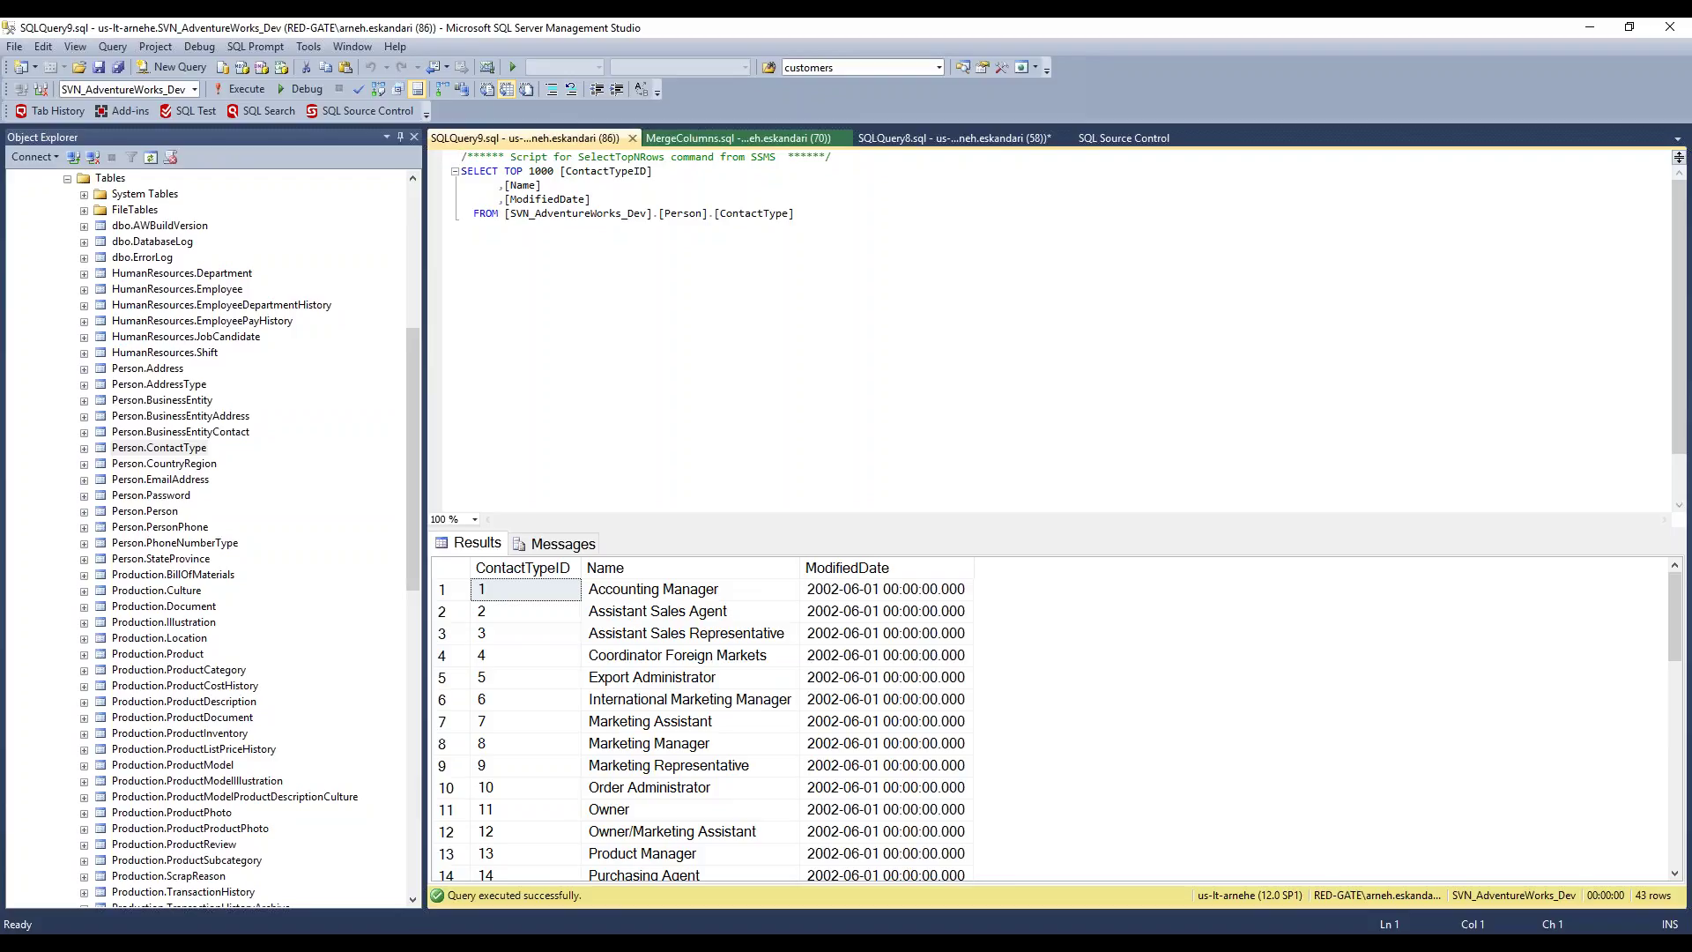
{"action": "key", "text": "alt+Tab"}
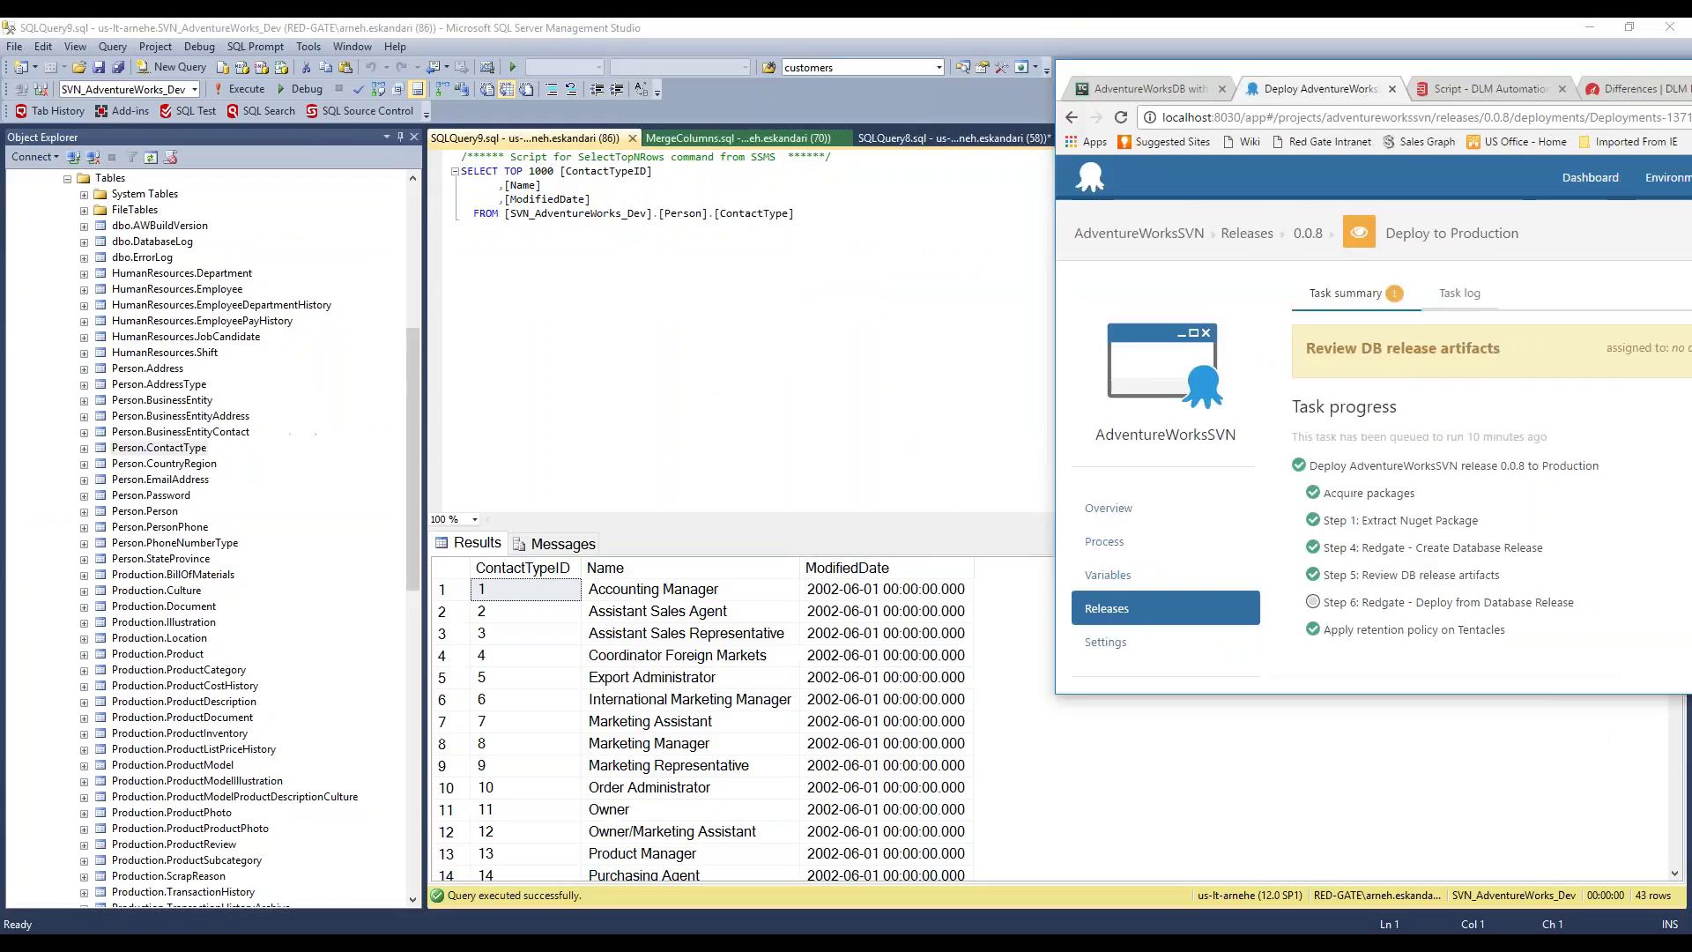
{"action": "left_click_drag", "start_coordinate": [1675, 71], "coordinate": [1691, 71]}
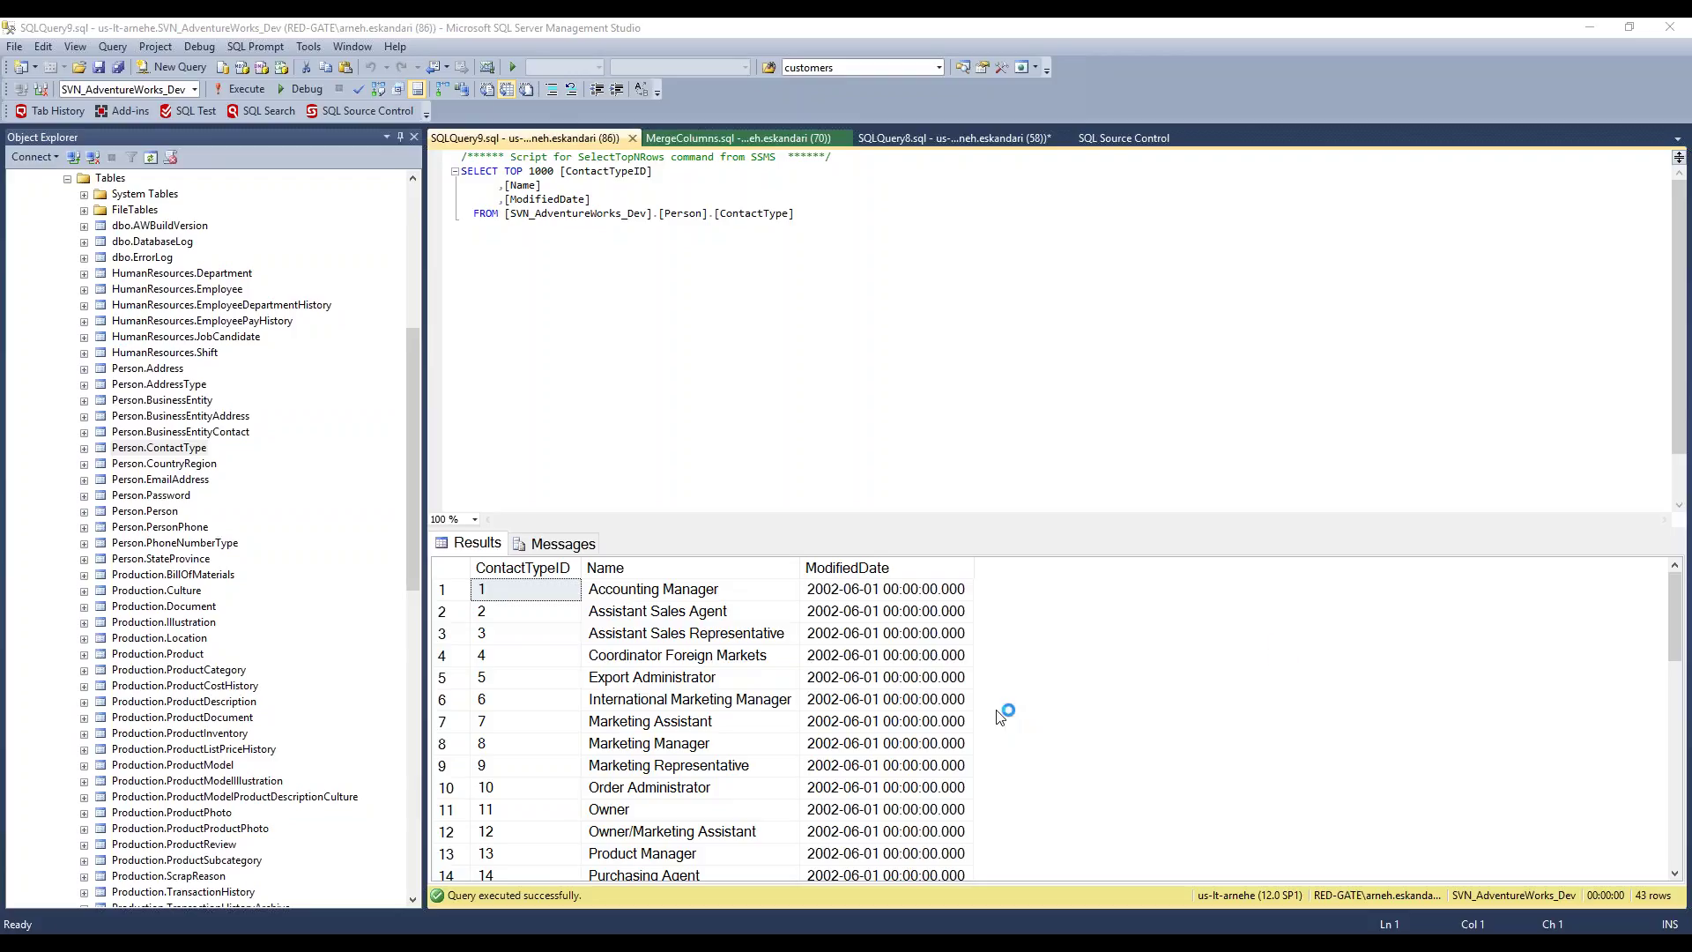
Step: Replace the SELECT script with the start of an UPDATE statement targeting Person.ContactType
{"action": "left_click_drag", "start_coordinate": [505, 213], "coordinate": [796, 213]}
{"action": "key", "text": "ctrl+a"}
{"action": "type", "text": "UPDATE"}
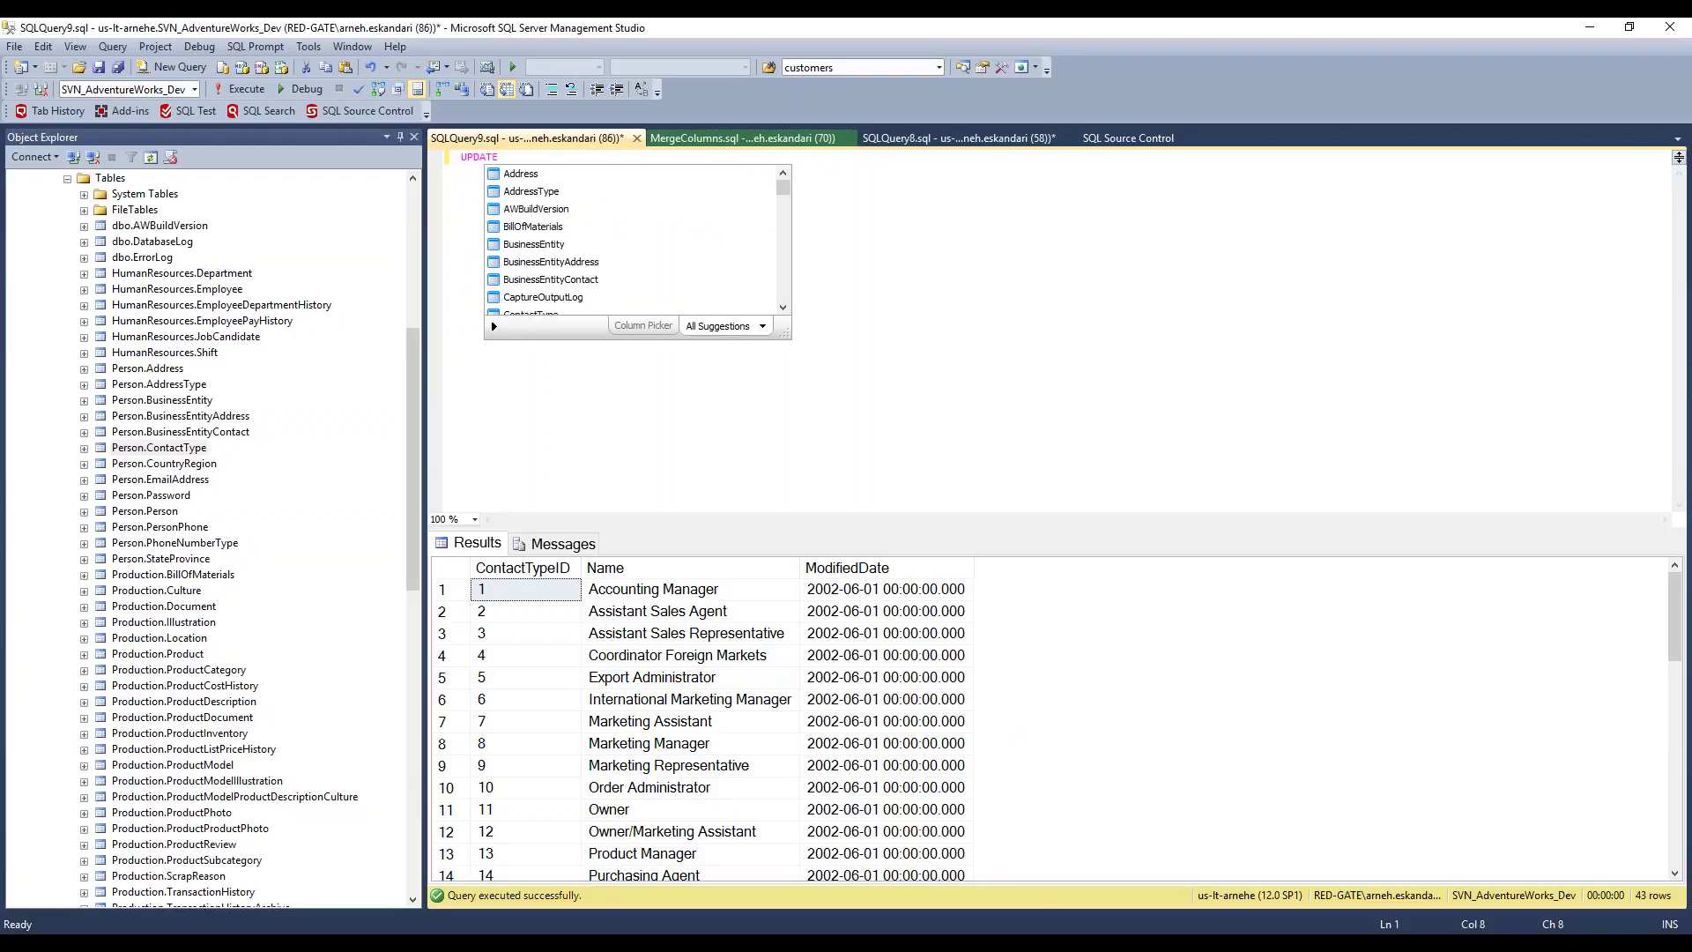
{"action": "type", "text": " c"}
{"action": "key", "text": "Down"}
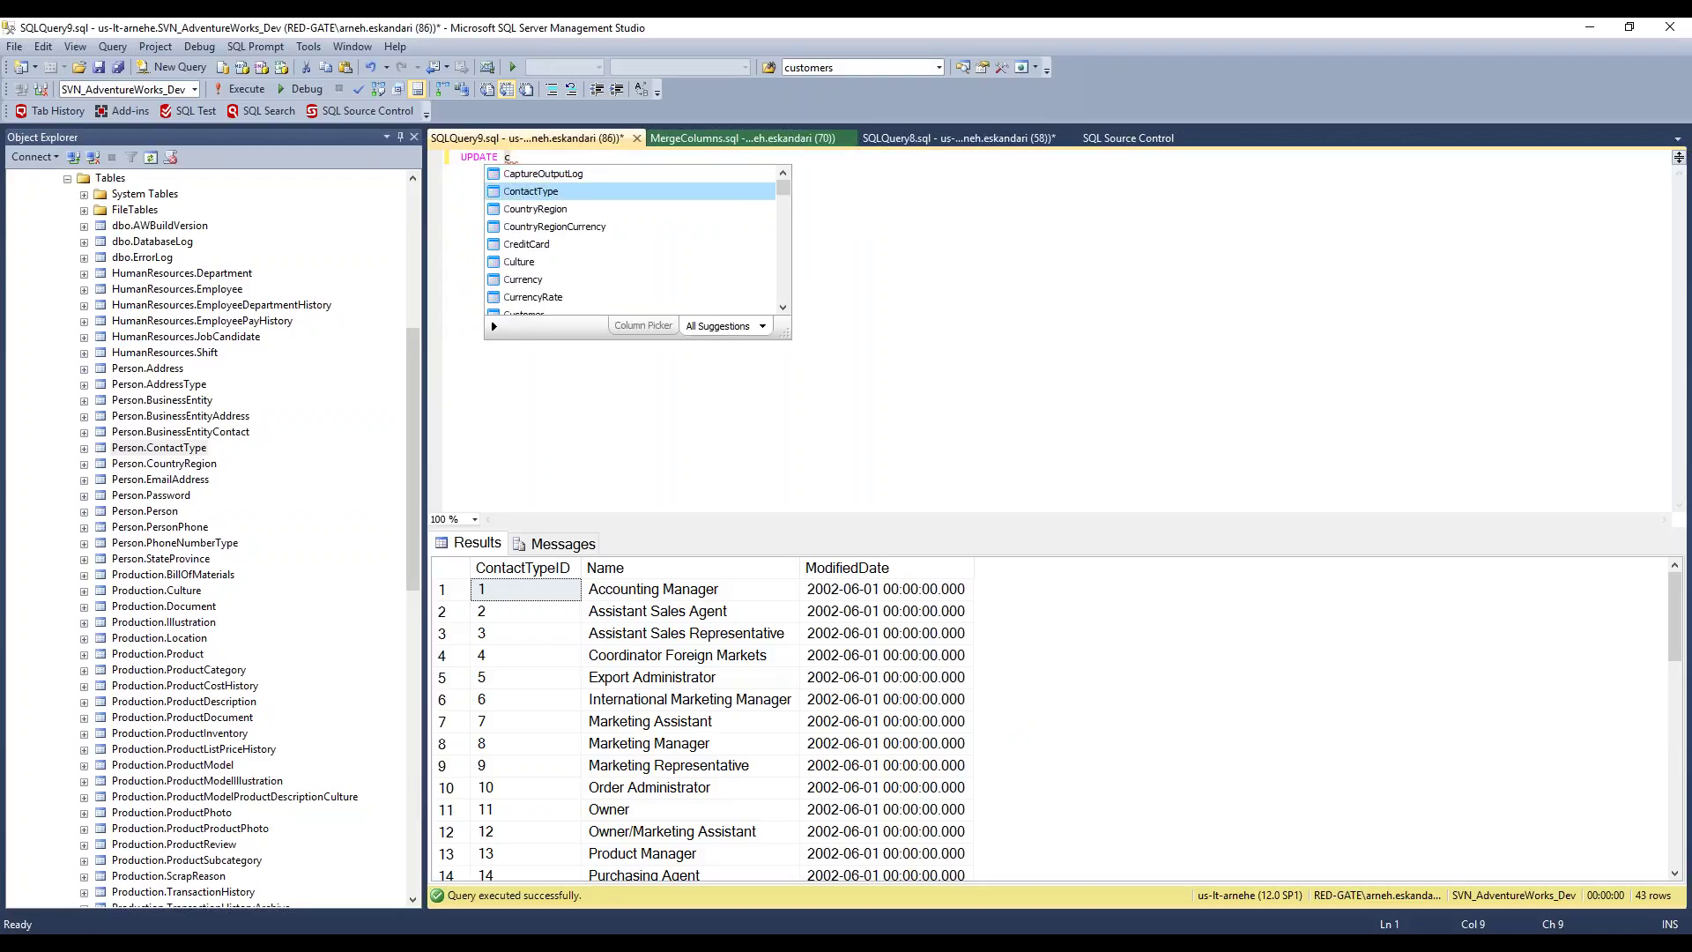
{"action": "key", "text": "Tab"}
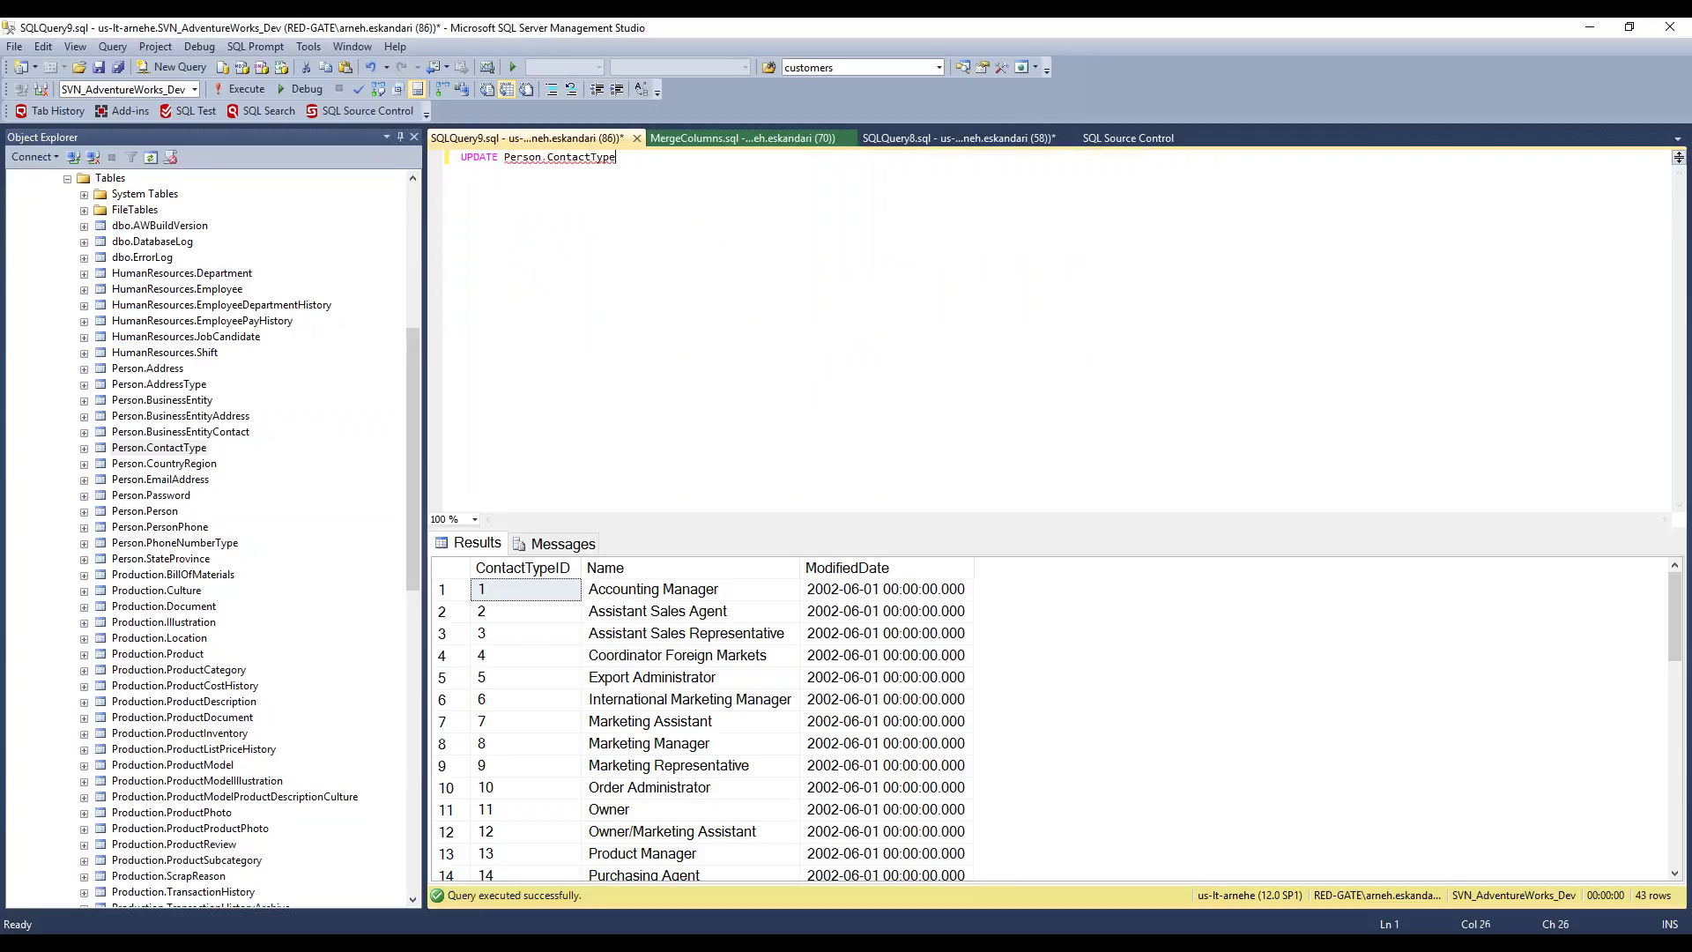
Step: Complete the update with SET Name = 'Account Manager' WHERE ContactTypeID = 1 and execute it
{"action": "key", "text": "Return"}
{"action": "key", "text": "Return"}
{"action": "type", "text": "SET"}
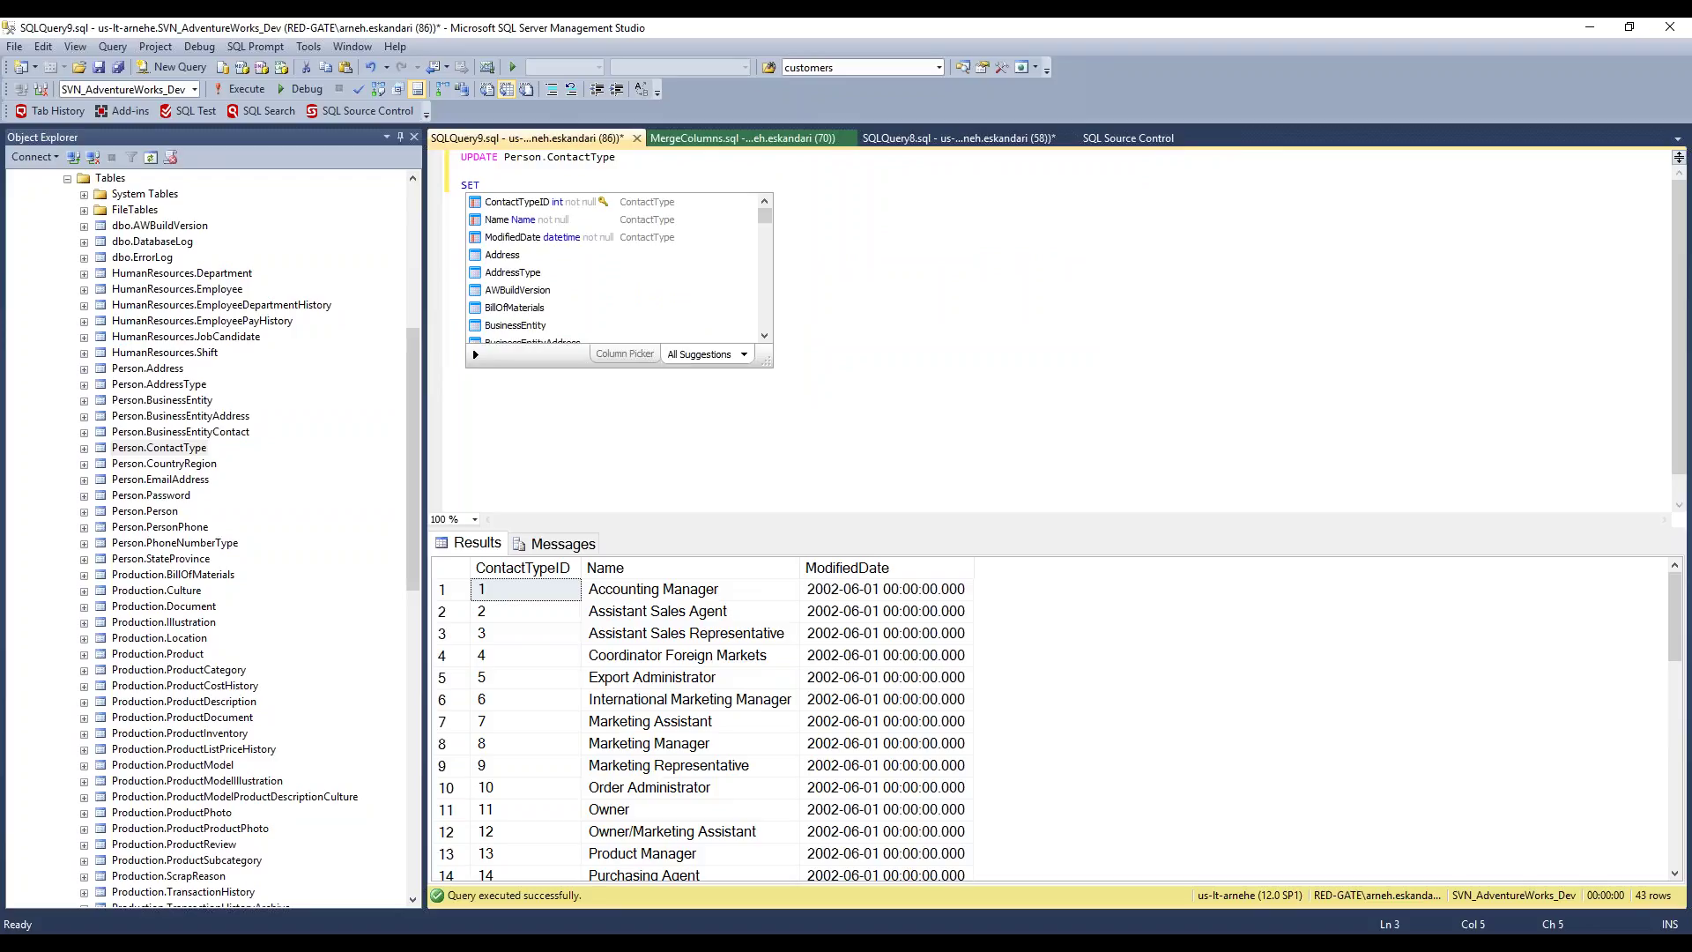
{"action": "key", "text": "Down"}
{"action": "key", "text": "Down"}
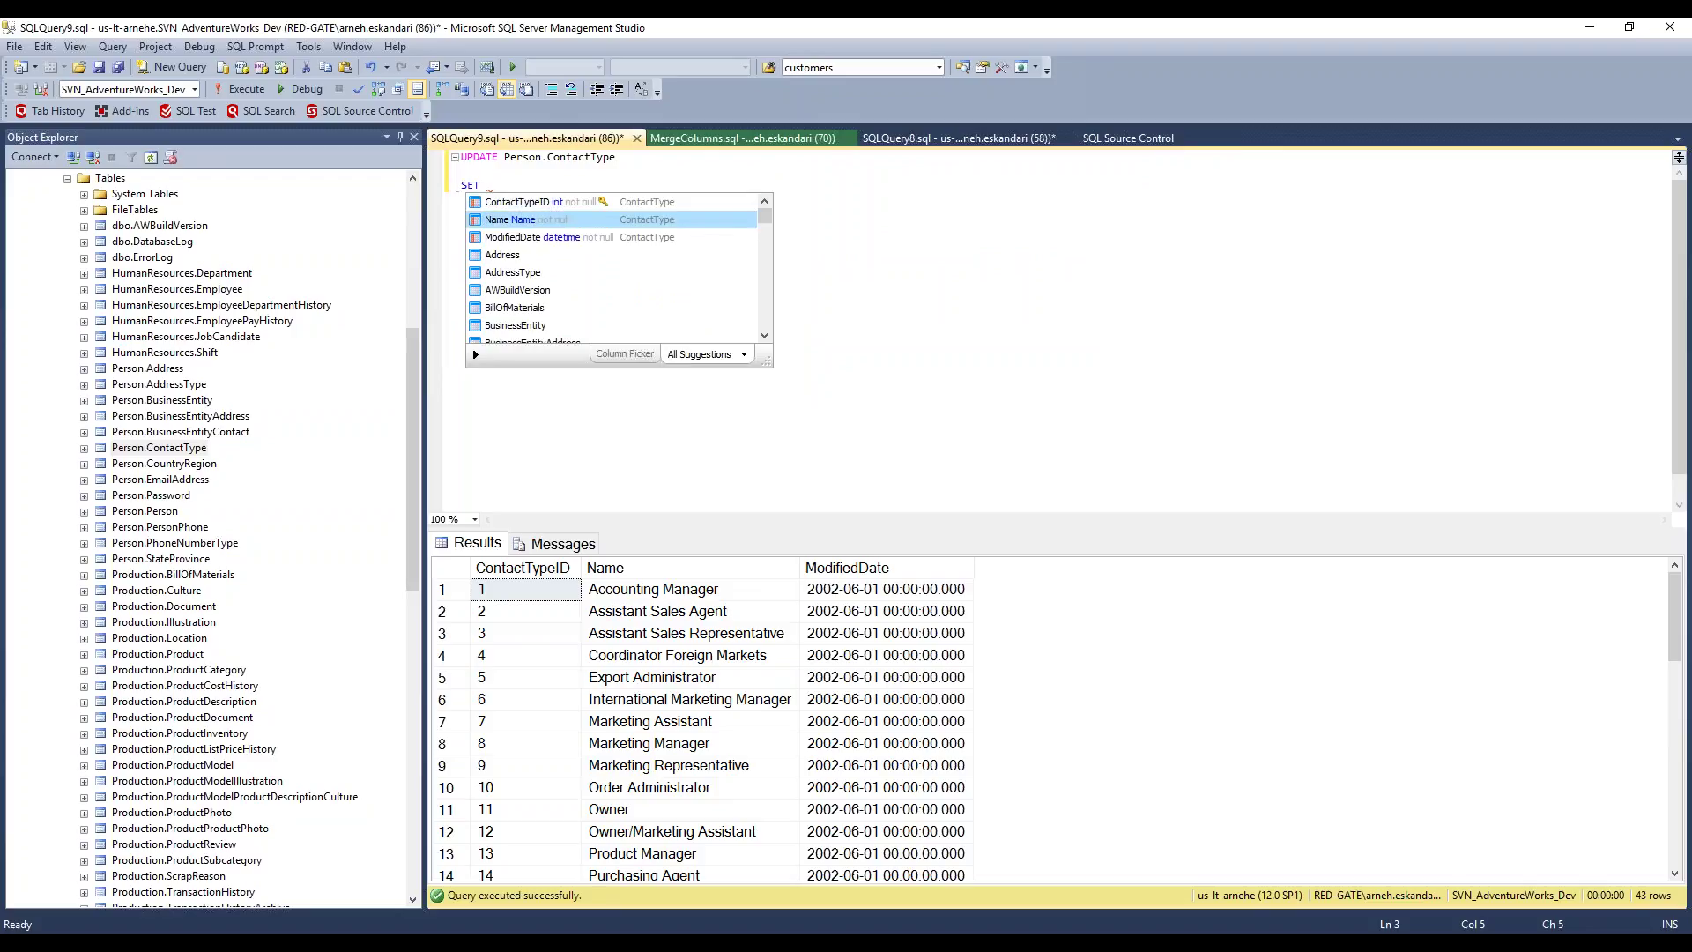
{"action": "key", "text": "Return"}
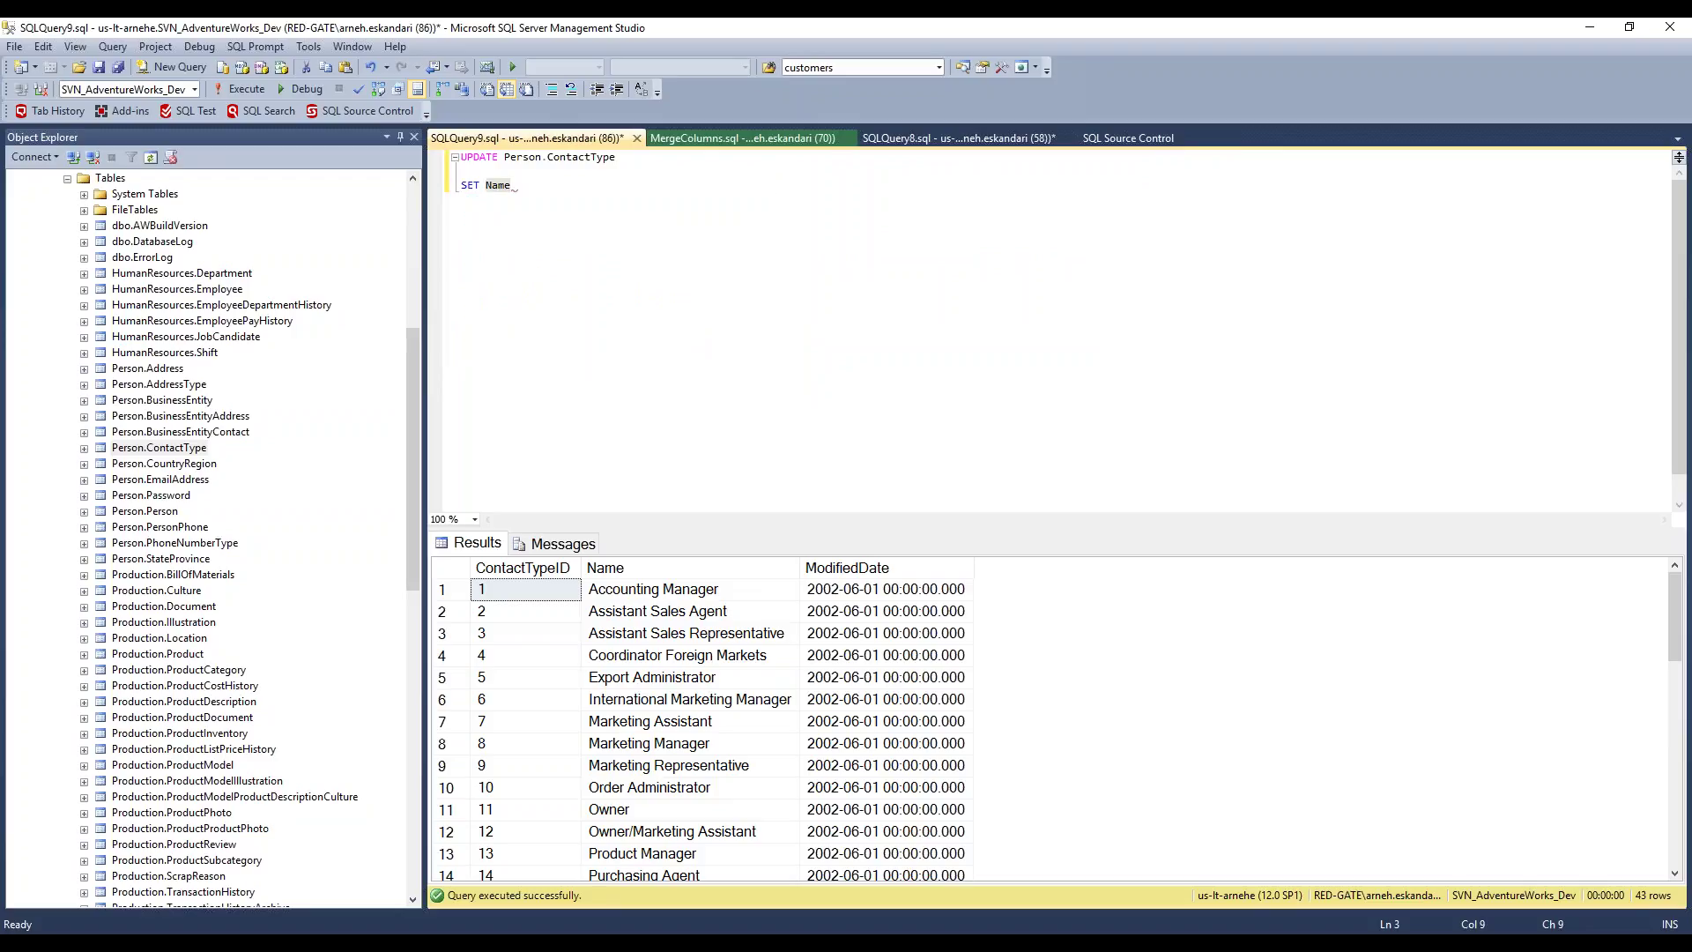
{"action": "type", "text": "= 'Account Manager' WHERE"}
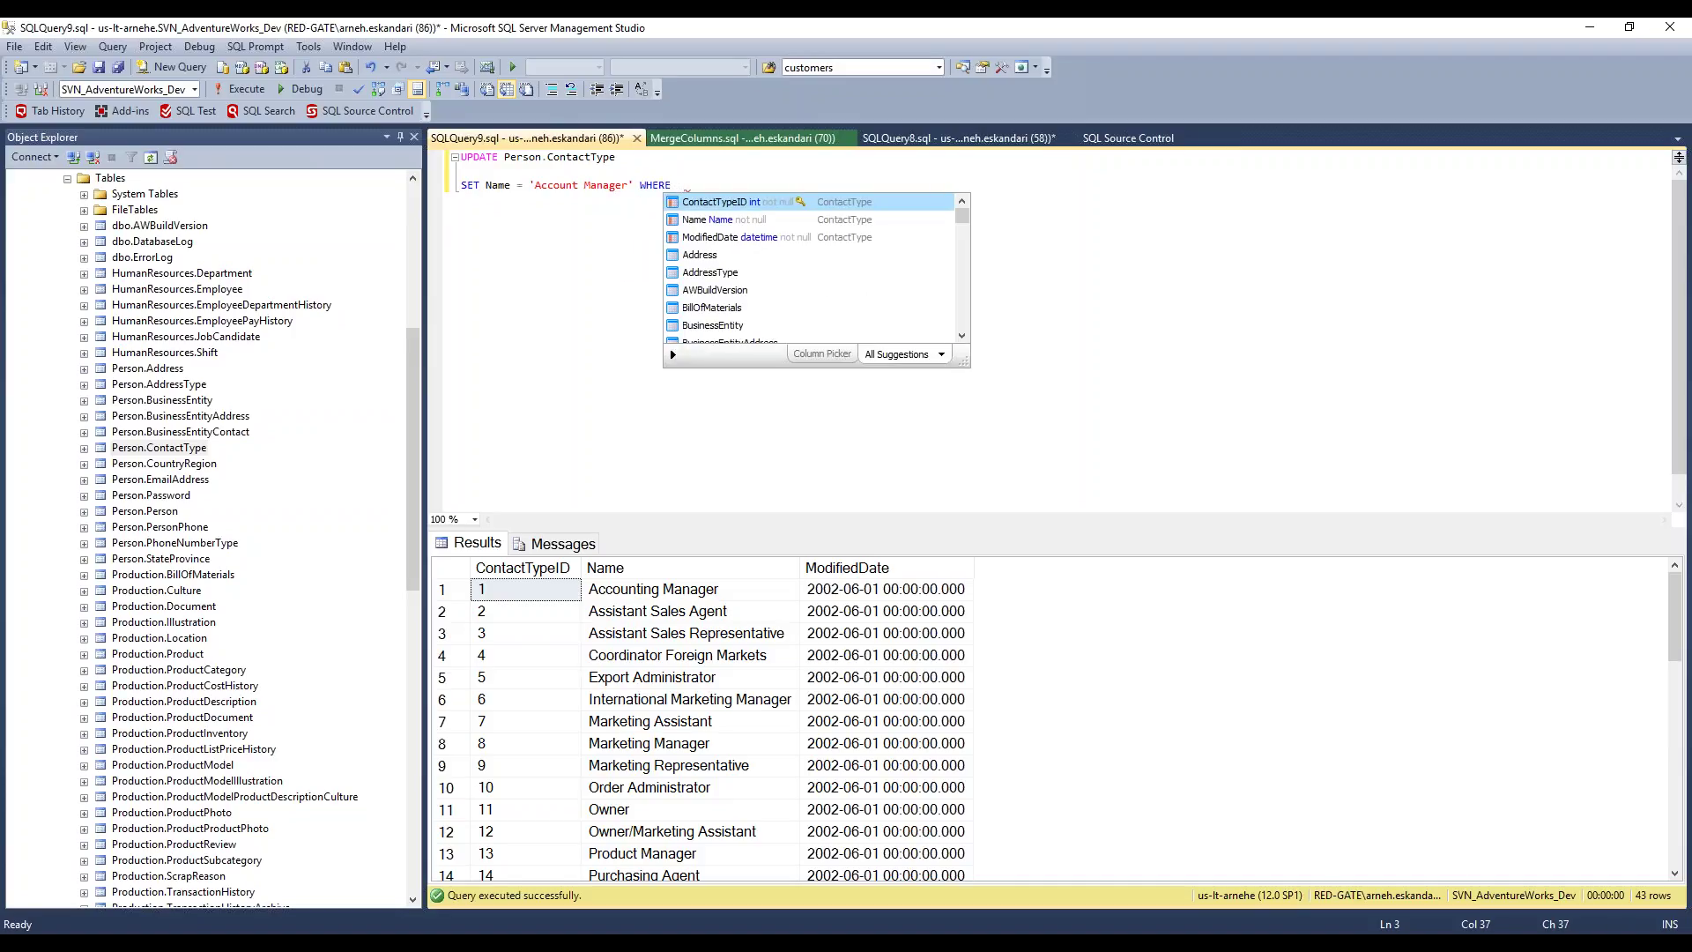
{"action": "key", "text": "Tab"}
{"action": "type", "text": "= 1"}
{"action": "key", "text": "F5"}
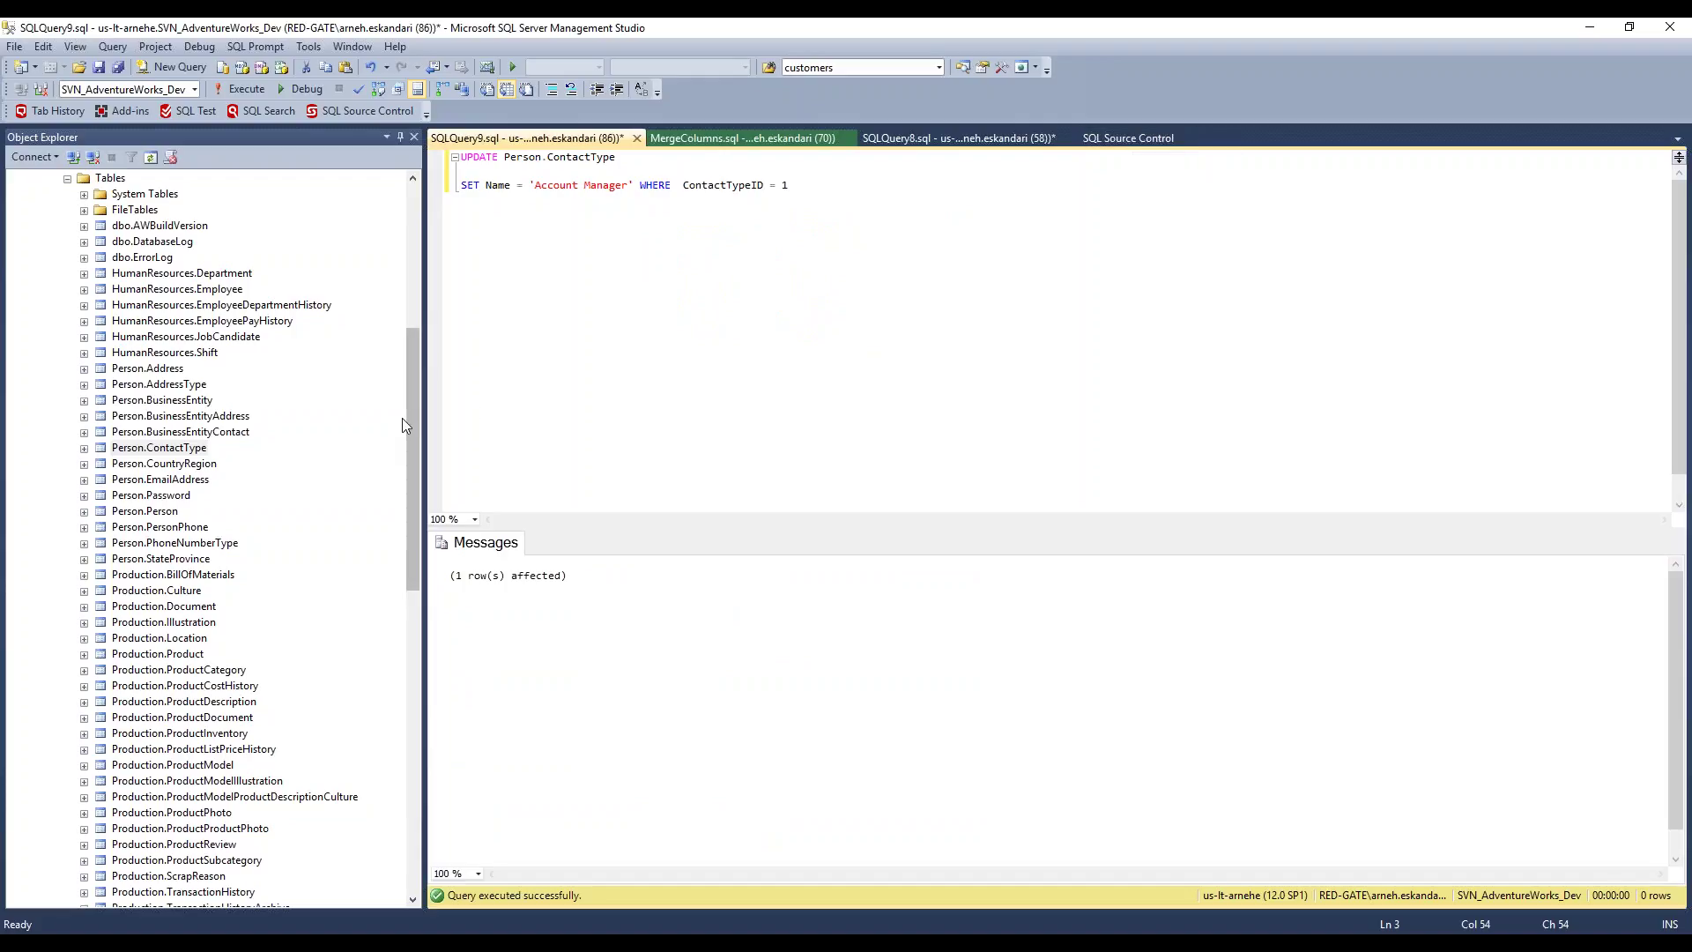
Step: Open the pending source control changes for SVN_AdventureWorks_Dev and compare the ContactType row 1 name in the database and source control versions
{"action": "left_click_drag", "start_coordinate": [410, 404], "coordinate": [411, 341]}
{"action": "left_click", "coordinate": [108, 322]}
{"action": "right_click", "coordinate": [108, 326]}
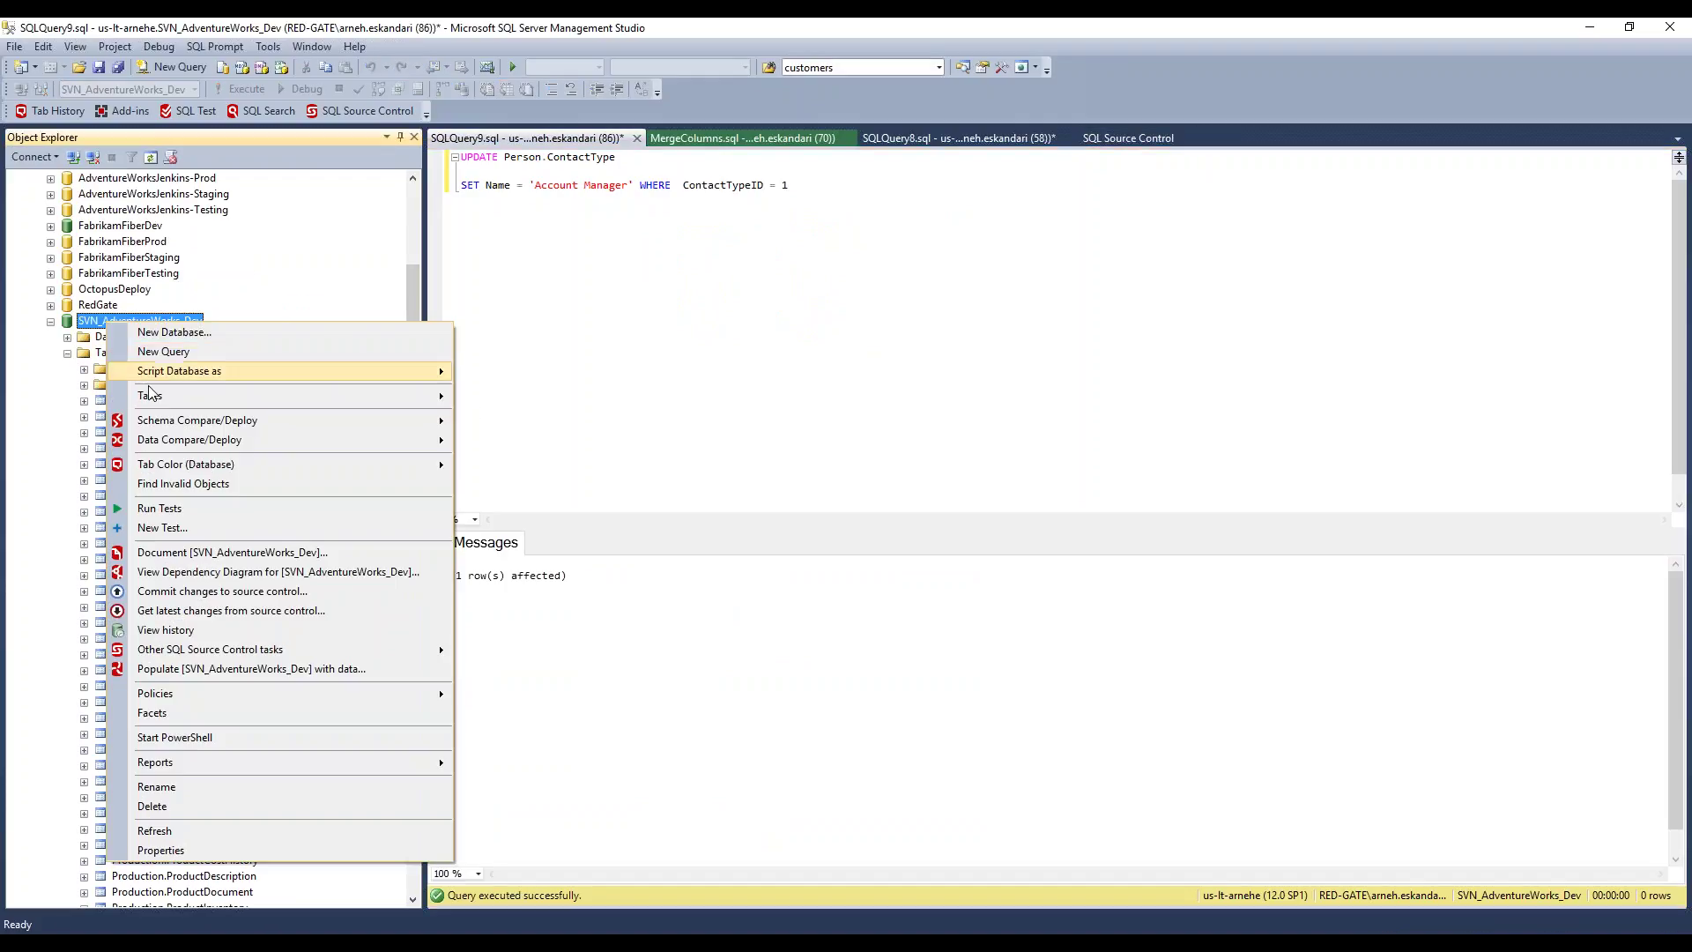
{"action": "left_click", "coordinate": [190, 599]}
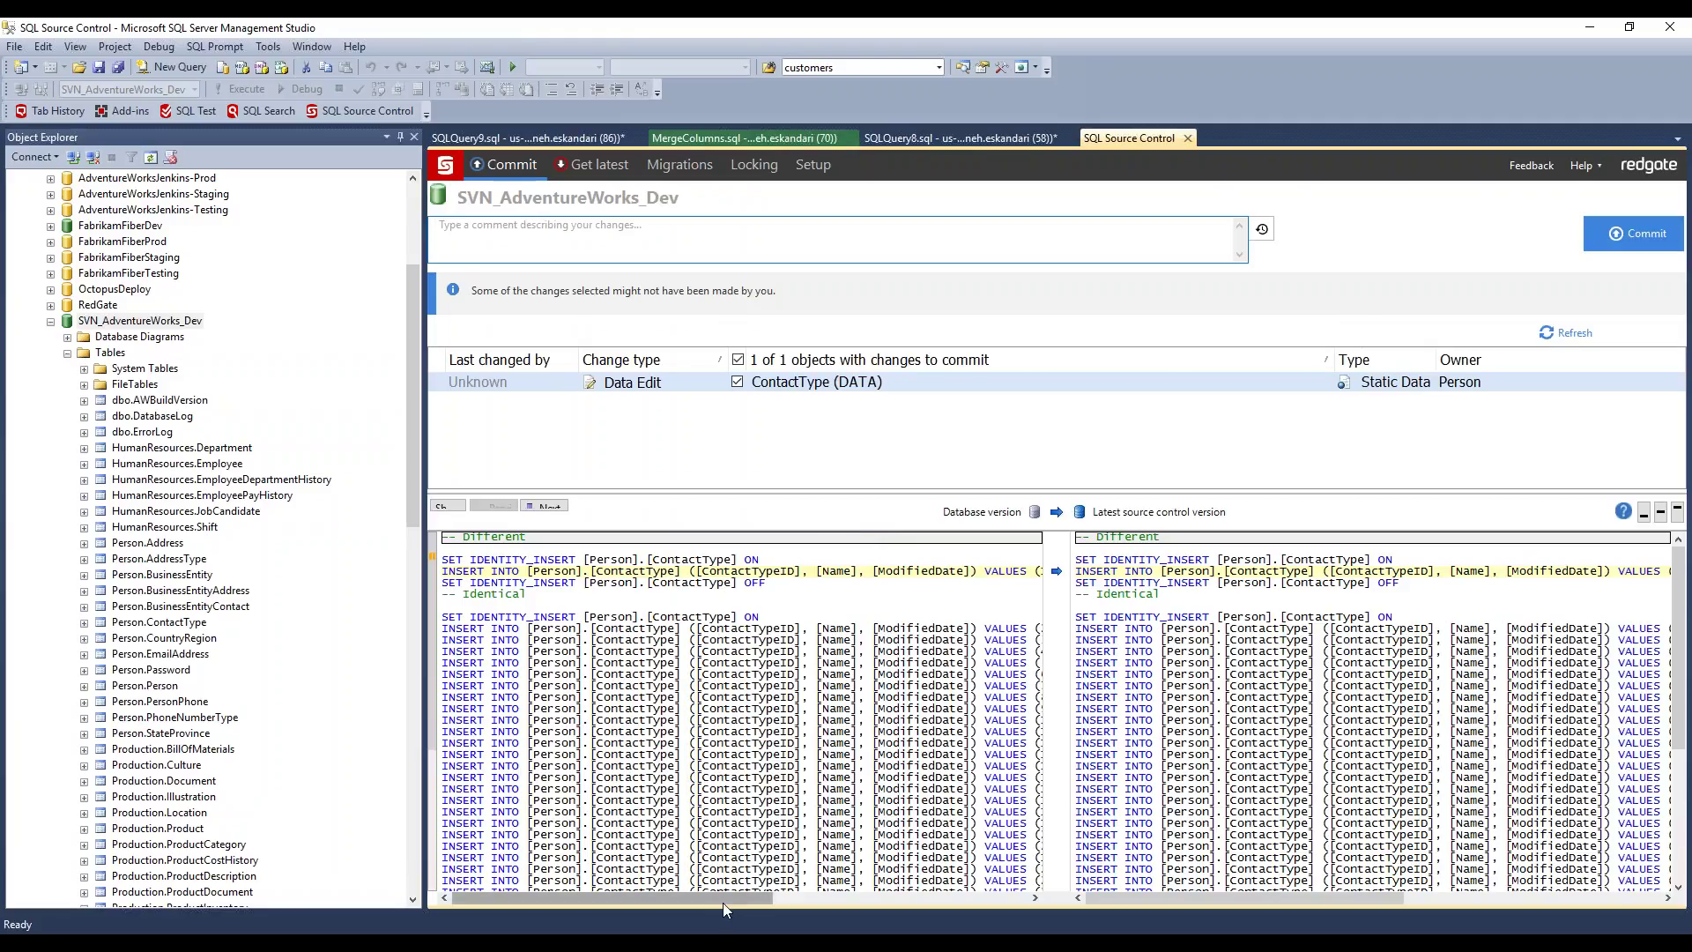
{"action": "left_click_drag", "start_coordinate": [722, 902], "coordinate": [954, 908]}
{"action": "left_click_drag", "start_coordinate": [664, 570], "coordinate": [750, 570]}
{"action": "left_click_drag", "start_coordinate": [1291, 570], "coordinate": [1412, 570]}
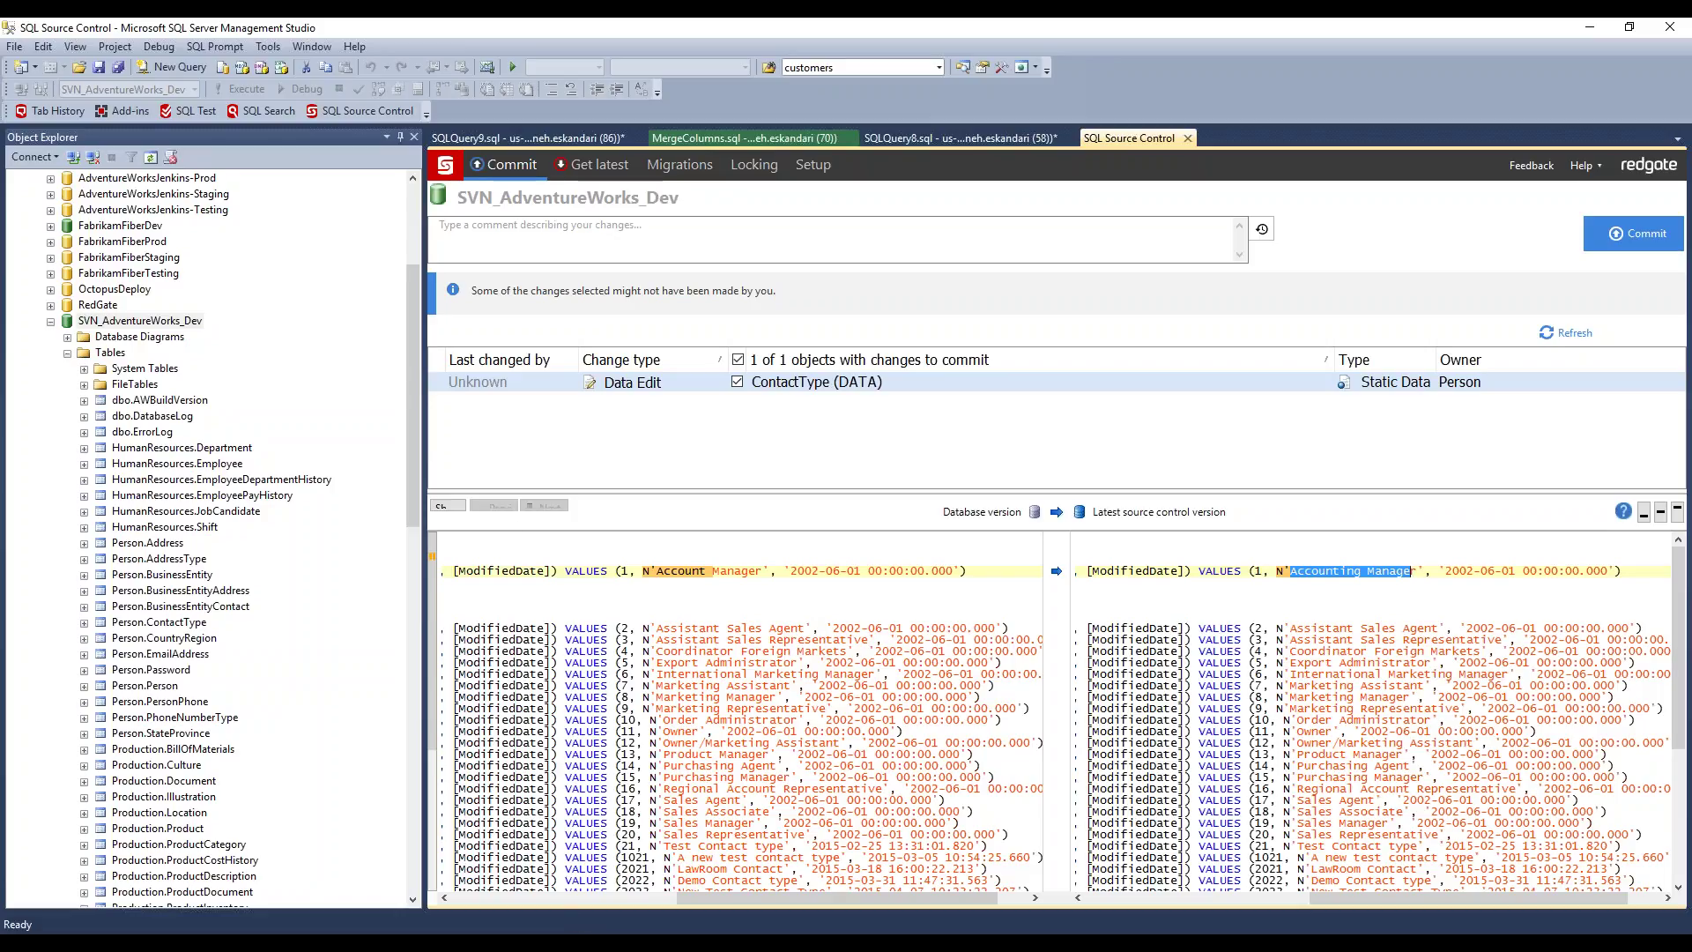
Step: Switch to Octopus Deploy in the browser and show the AdventureWorksSVN project's deployment process
{"action": "mouse_move", "coordinate": [539, 943]}
{"action": "left_click", "coordinate": [540, 943]}
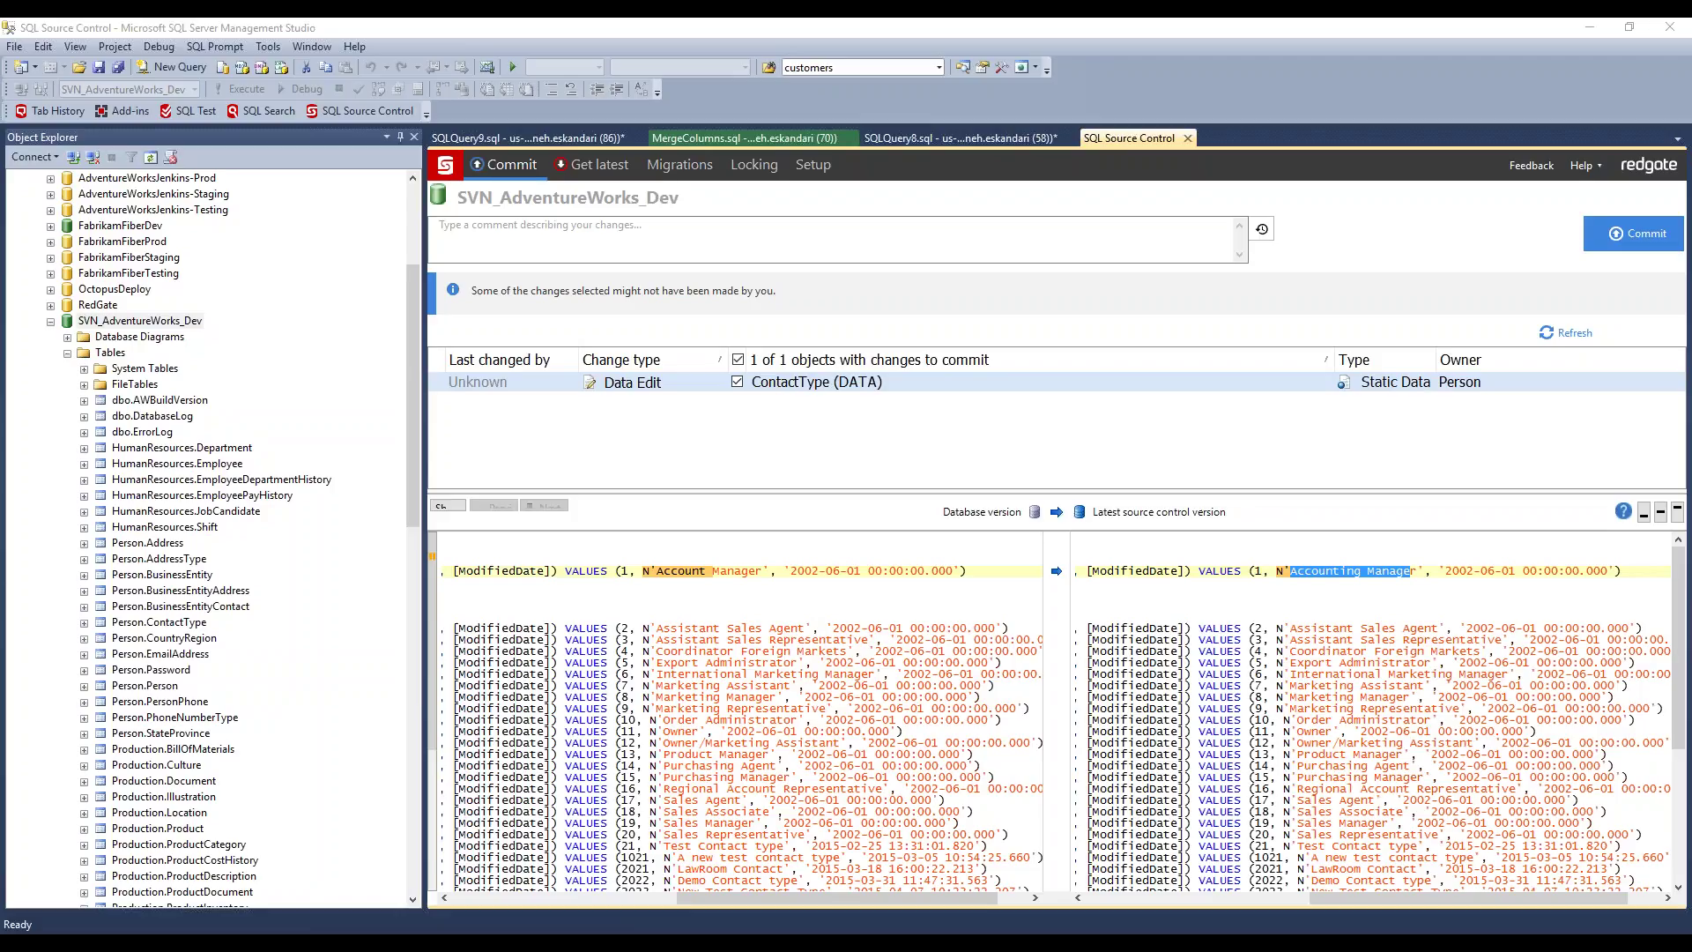
{"action": "key", "text": "alt+Tab"}
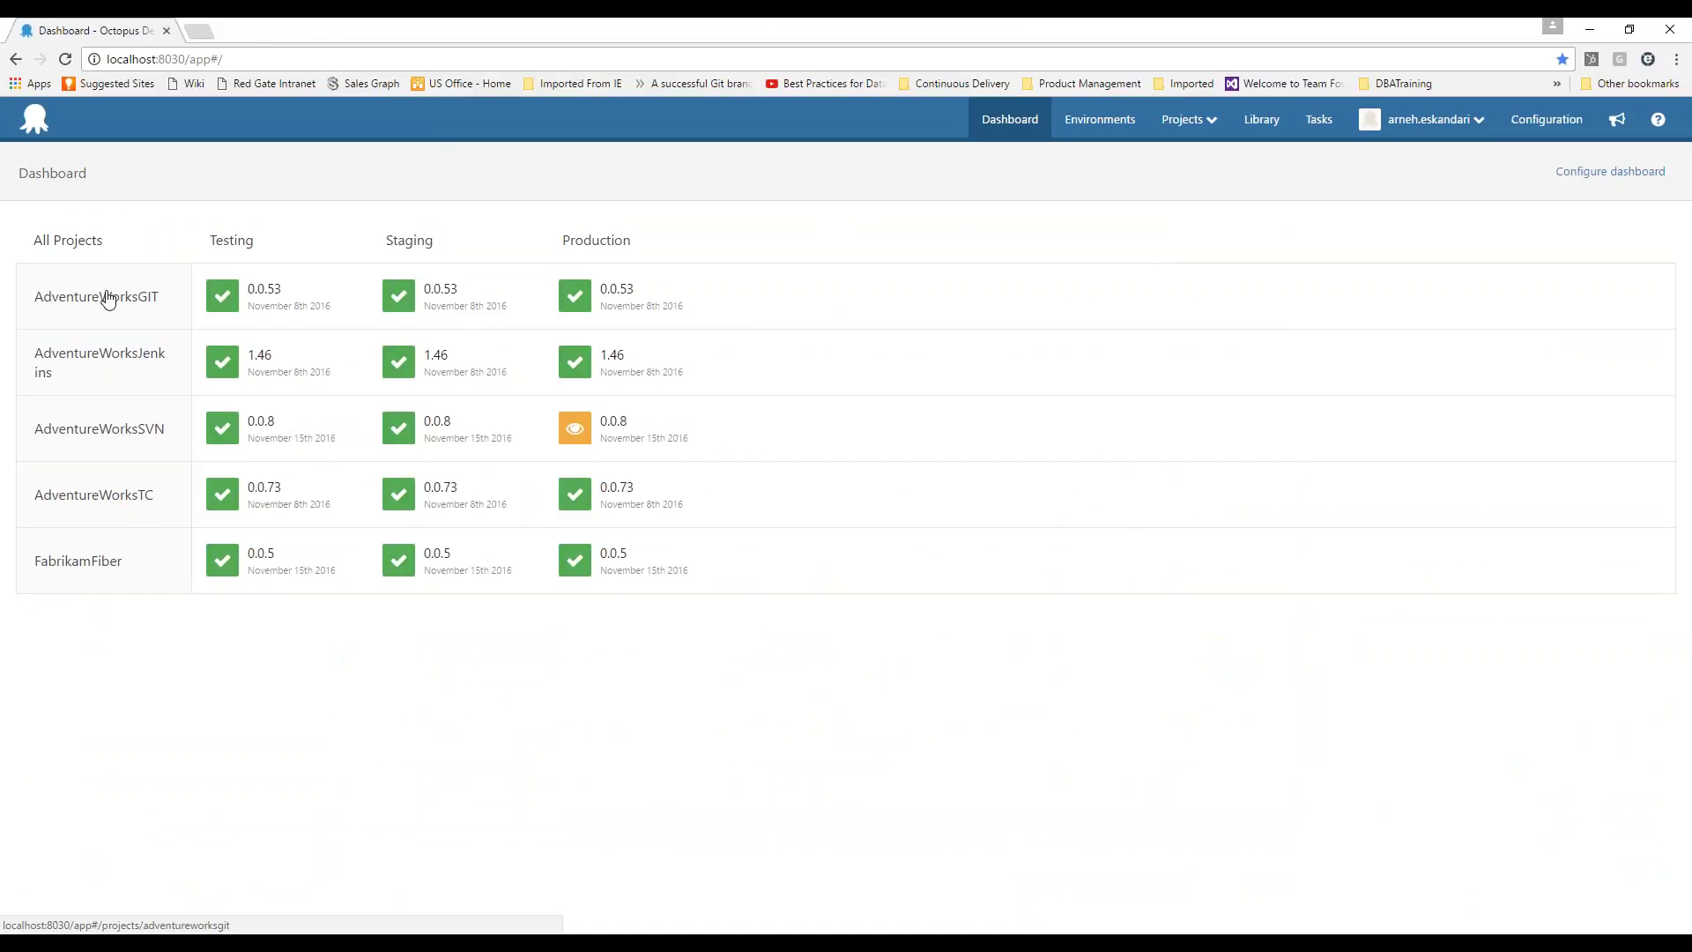
{"action": "left_click", "coordinate": [111, 432]}
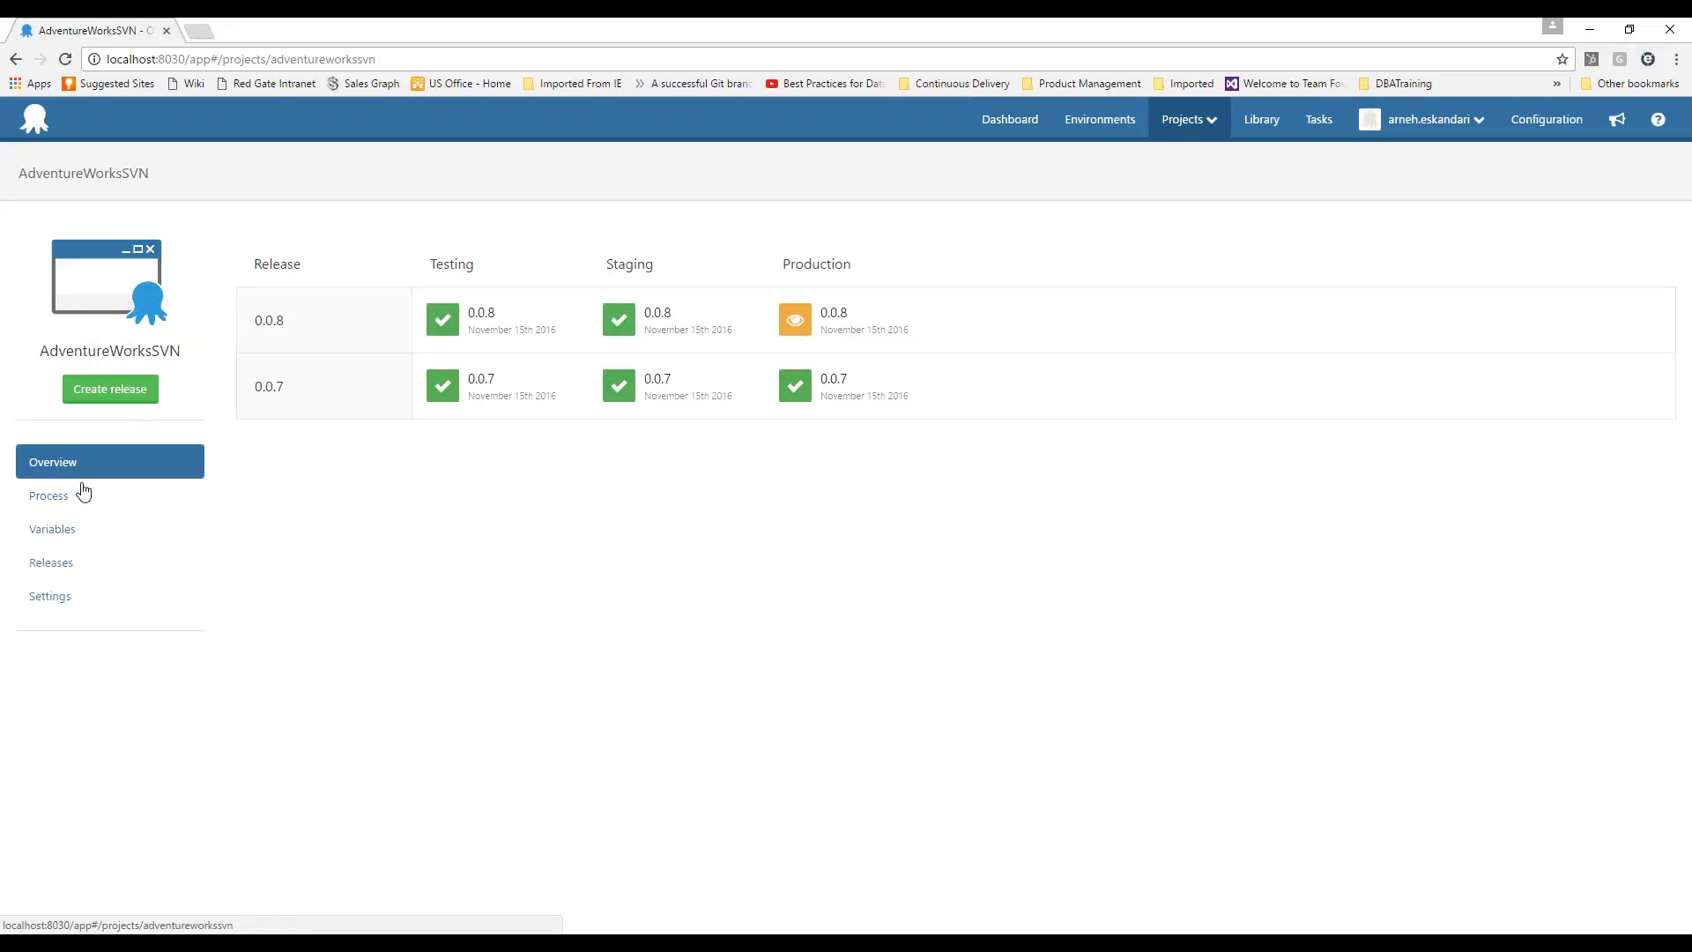
{"action": "left_click", "coordinate": [51, 499]}
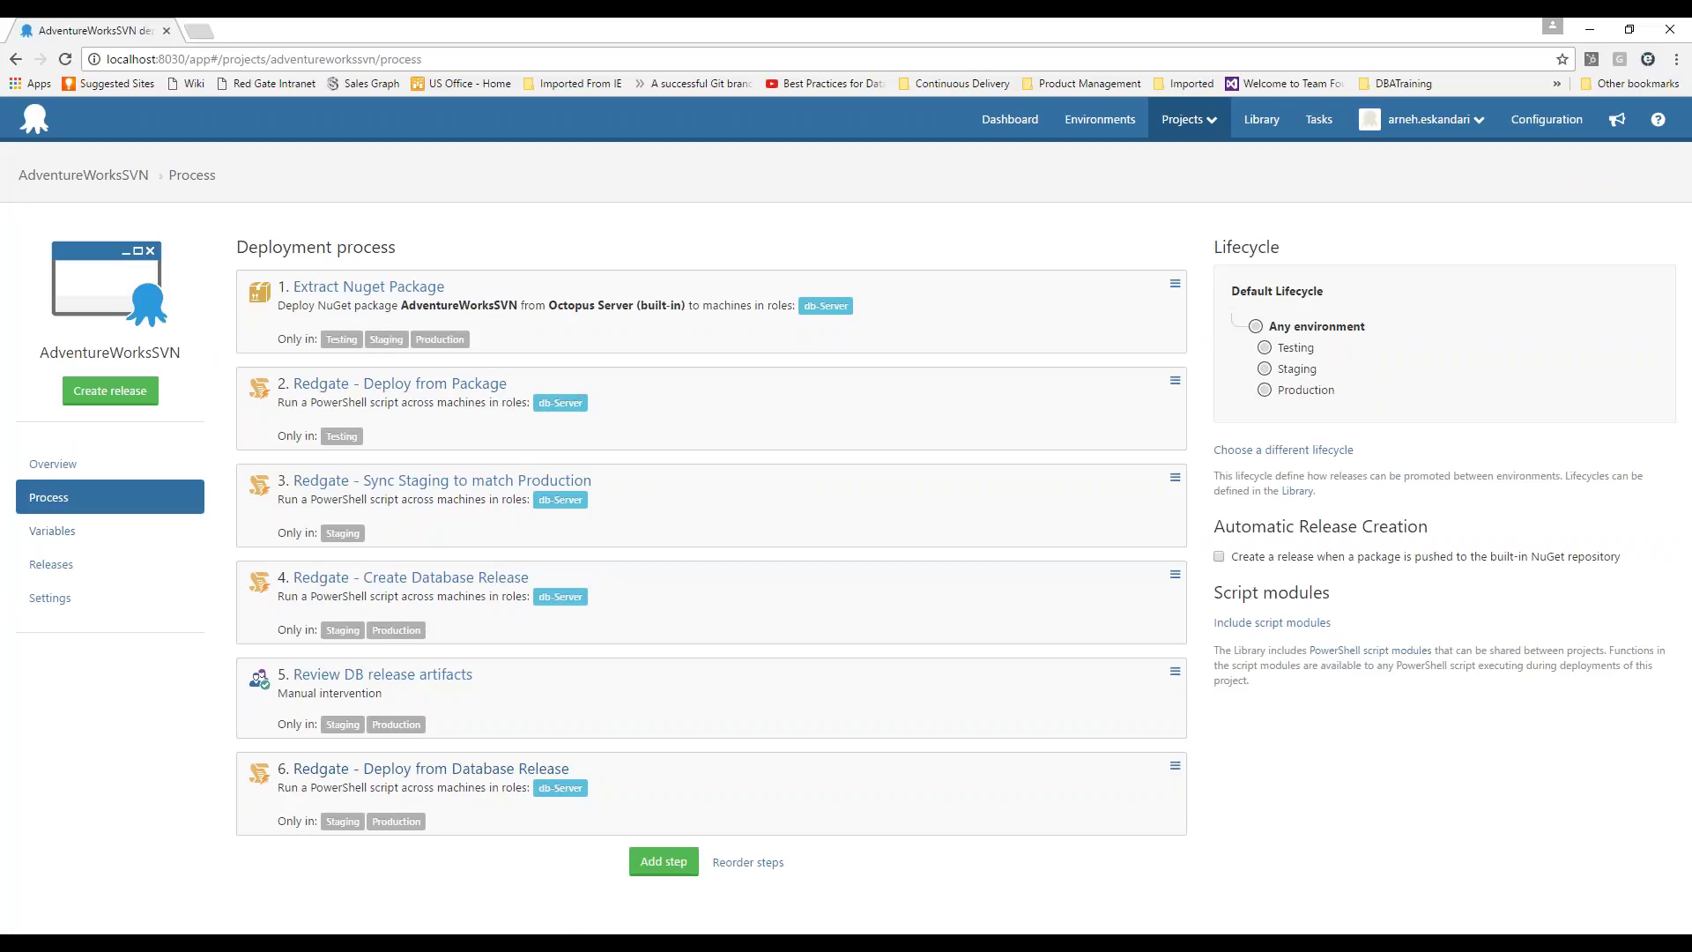
Step: Review the step types available for the AdventureWorksSVN deployment process, without adding a step
{"action": "left_click", "coordinate": [663, 861]}
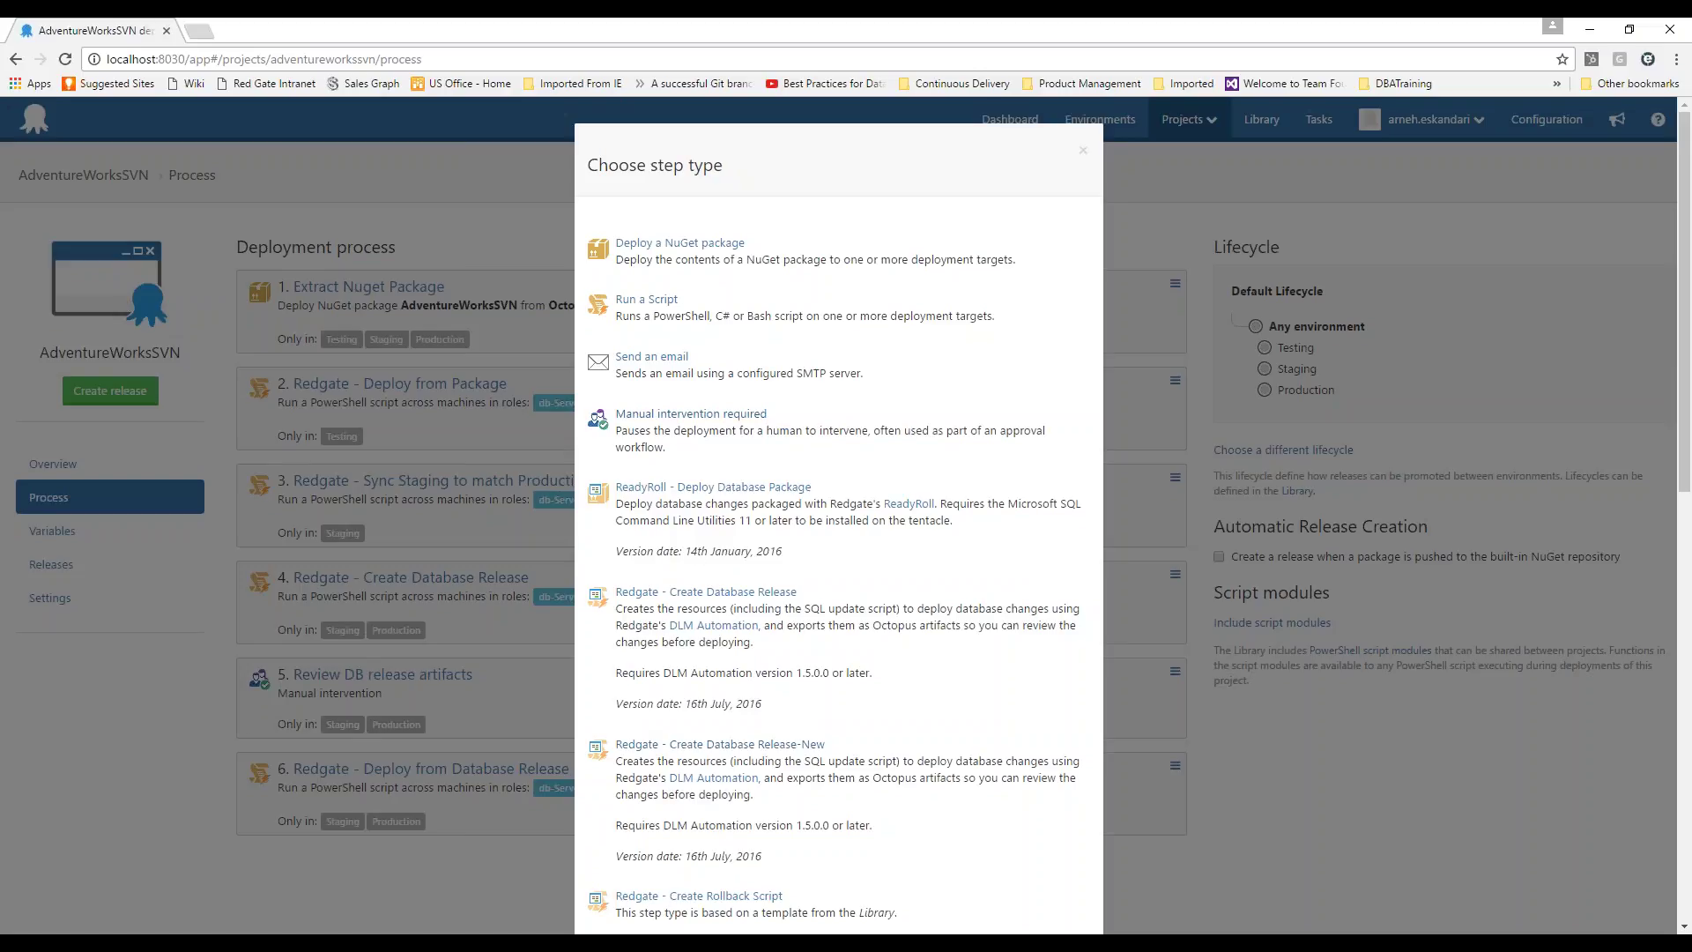
{"action": "scroll", "coordinate": [675, 437], "scroll_direction": "down", "scroll_amount": 1}
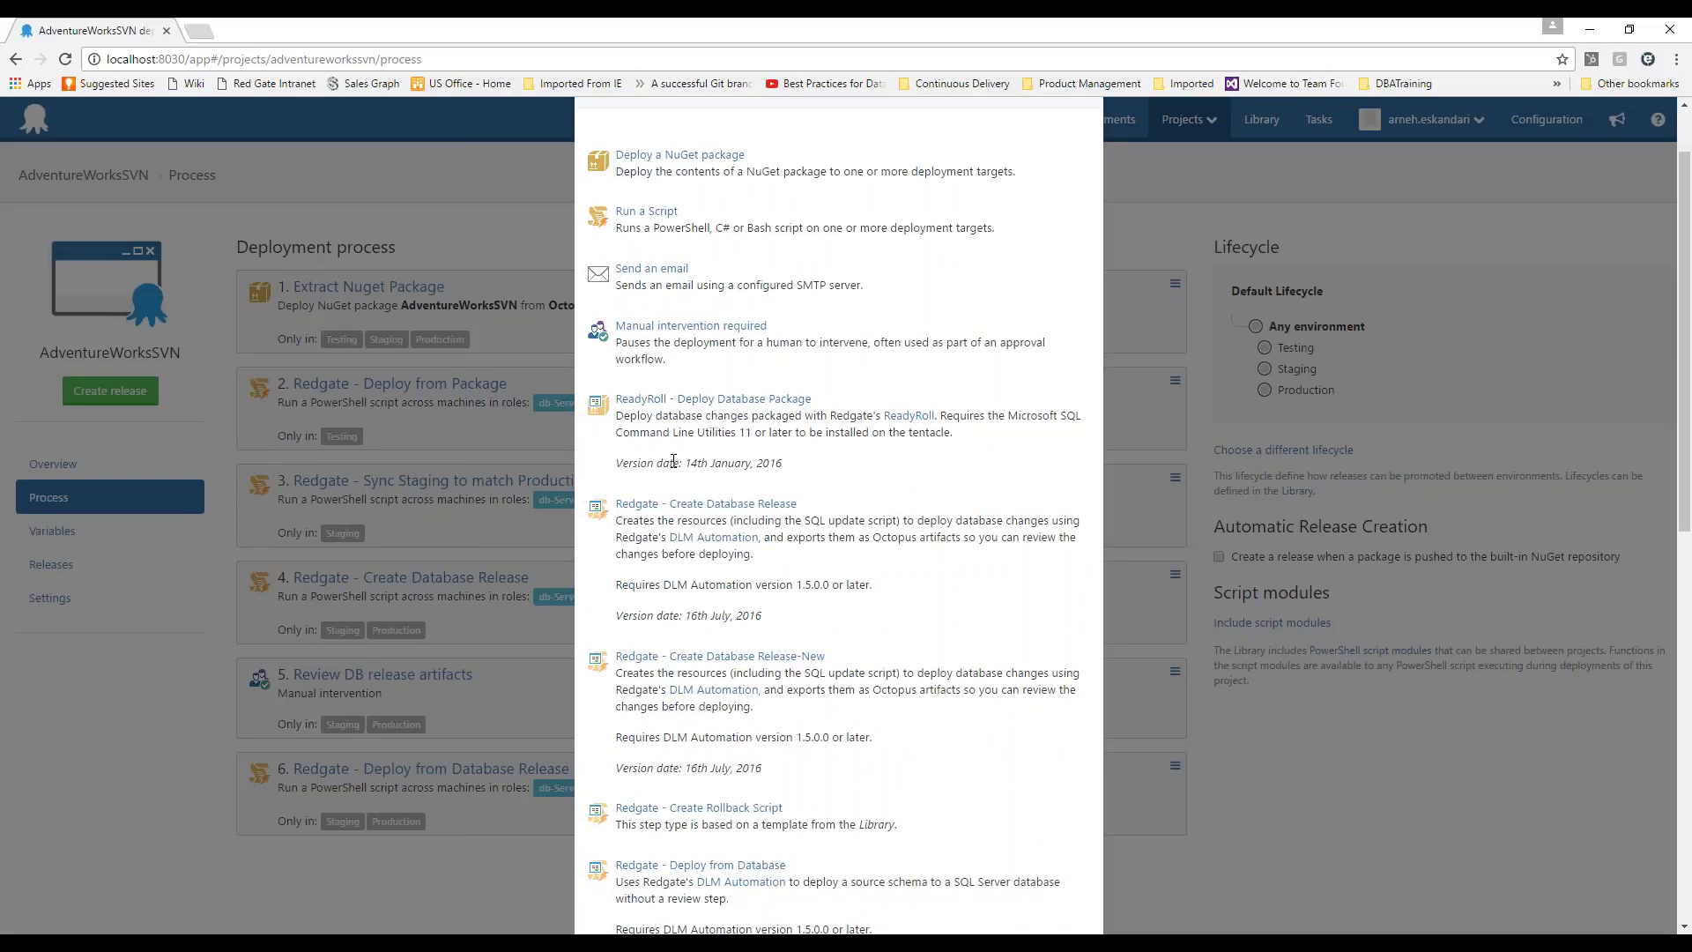
{"action": "scroll", "coordinate": [674, 460], "scroll_direction": "down", "scroll_amount": 6}
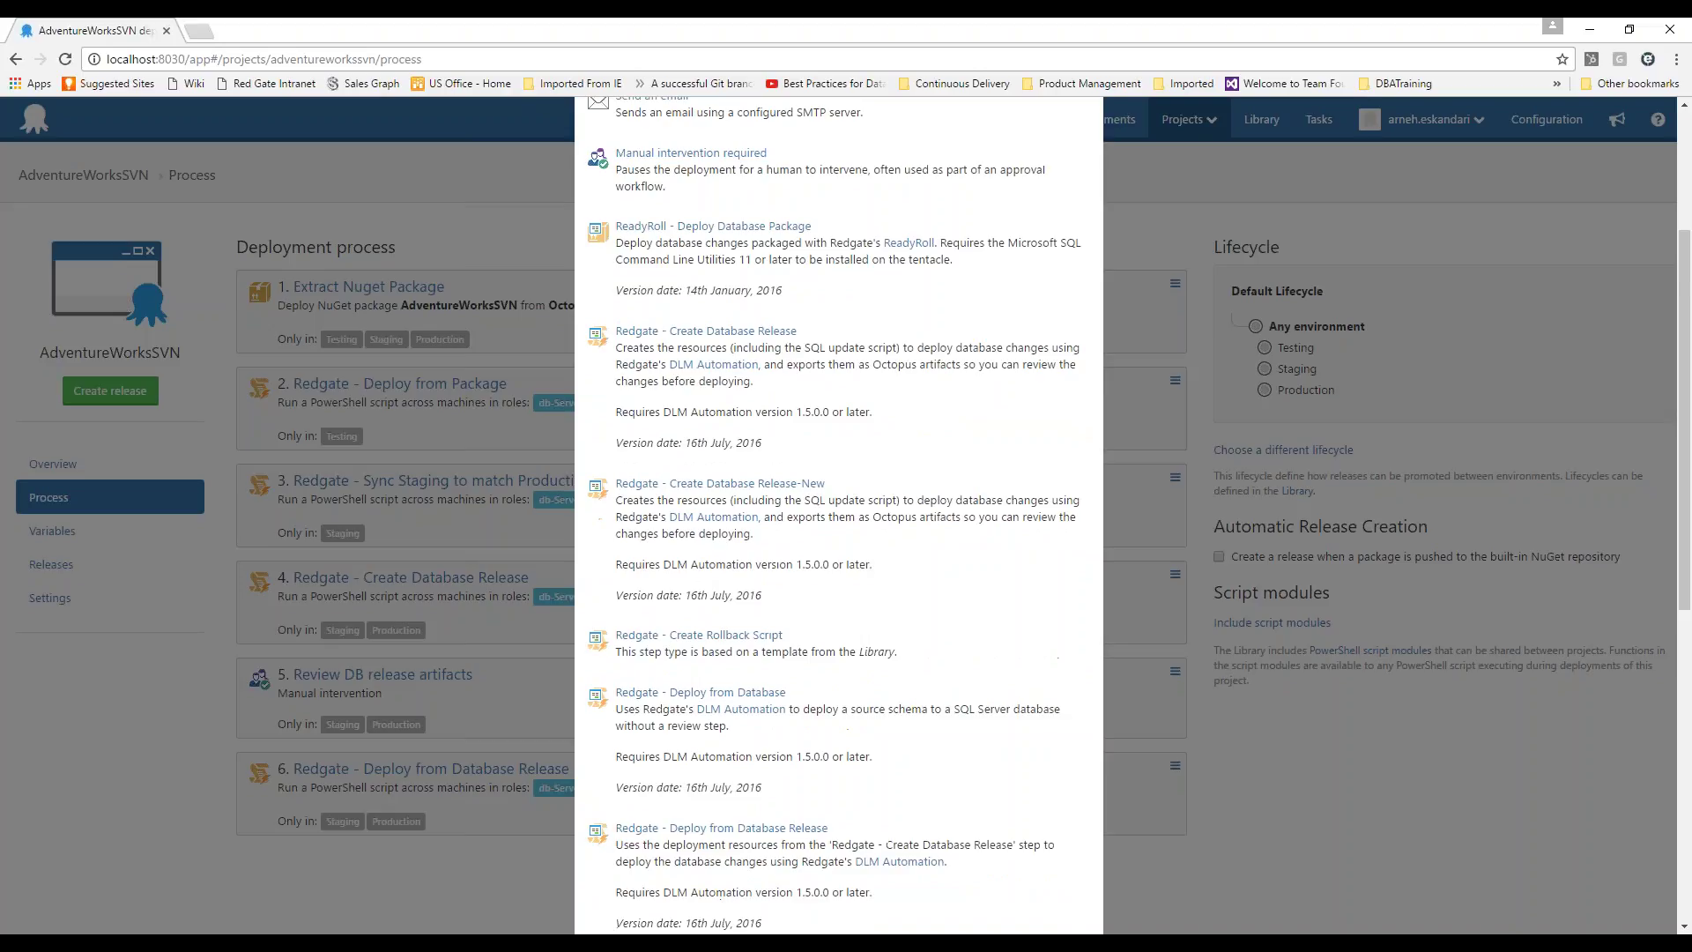
{"action": "scroll", "coordinate": [838, 502], "scroll_direction": "down", "scroll_amount": 4}
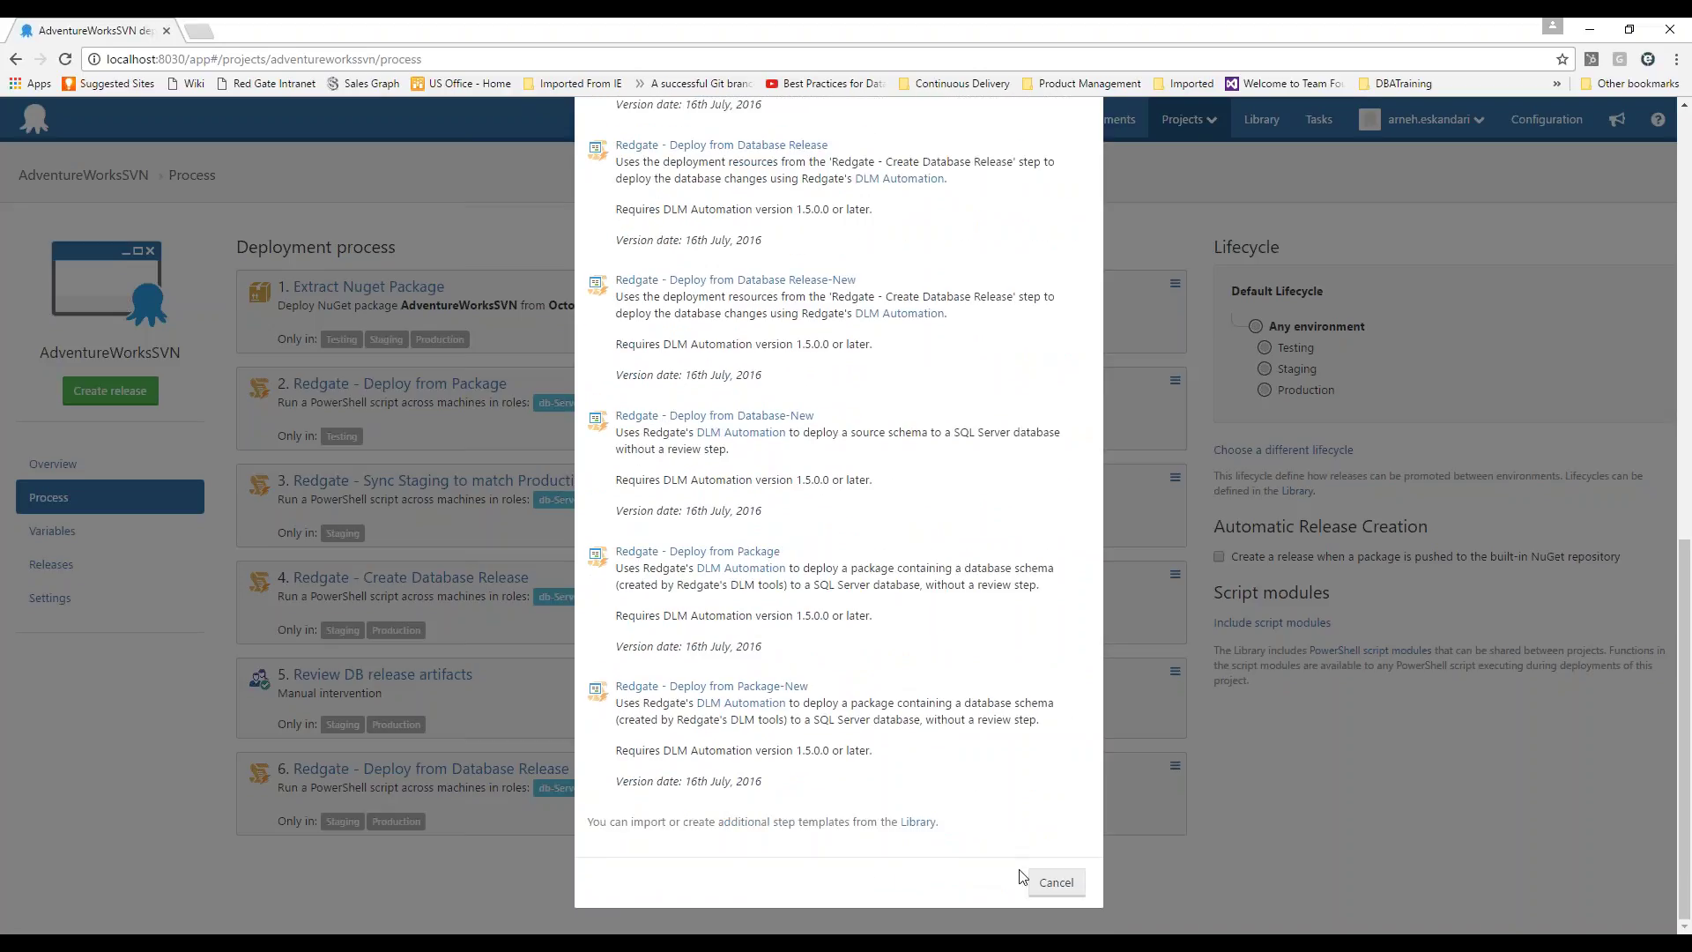
{"action": "left_click", "coordinate": [1057, 893]}
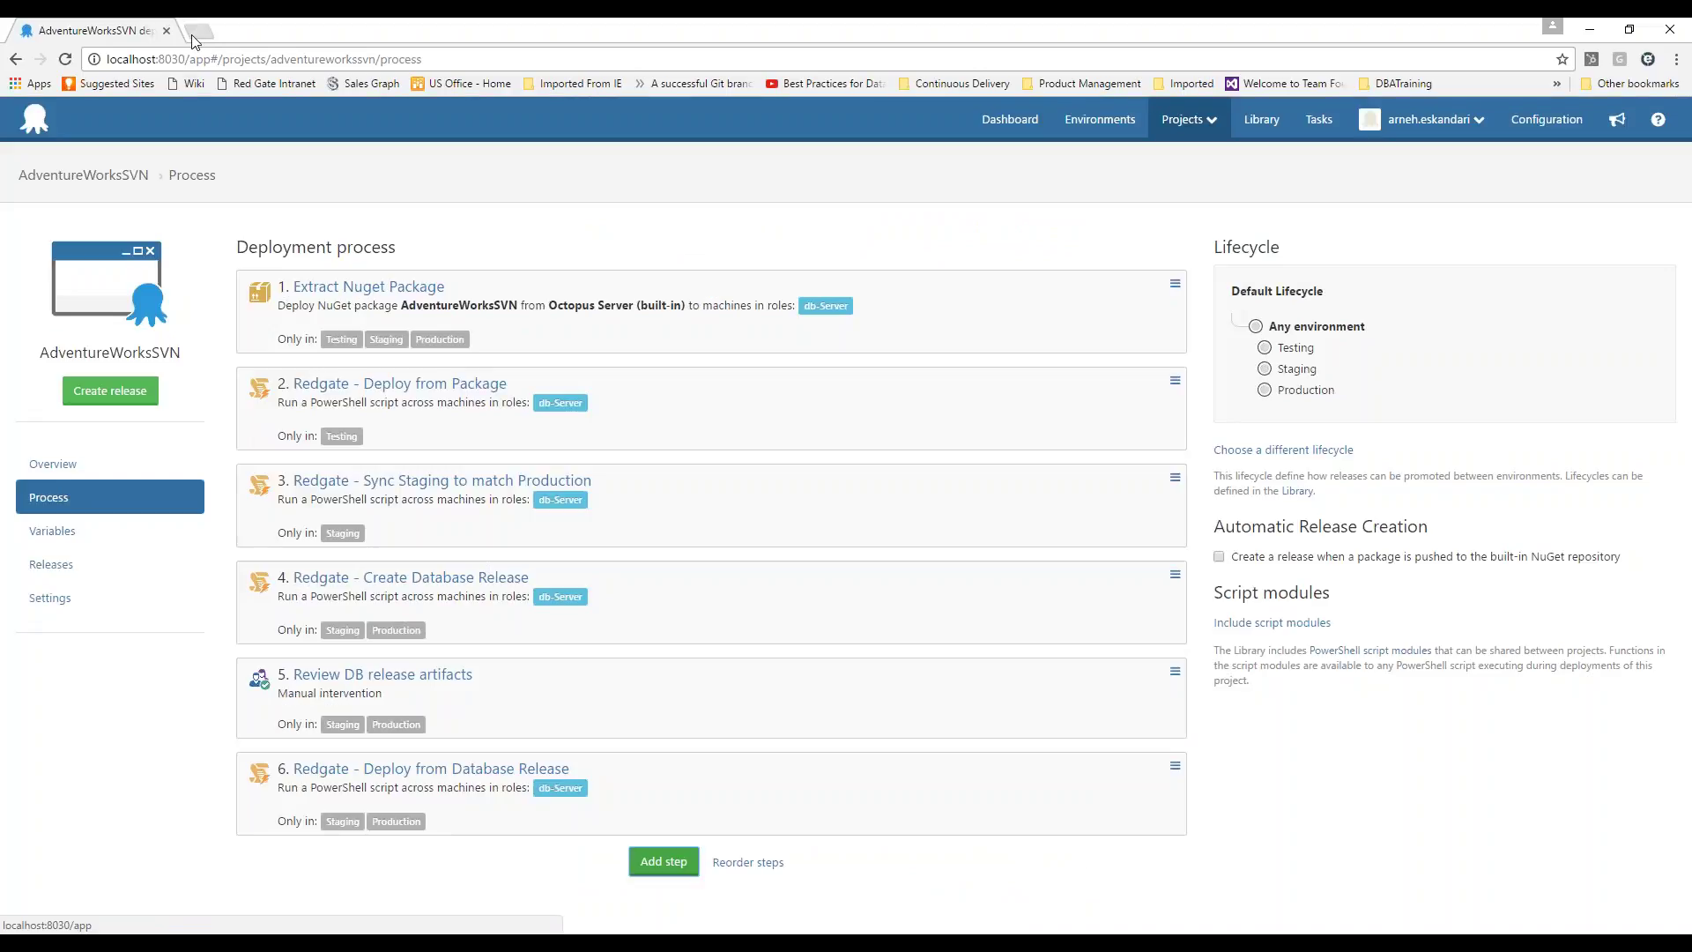
Step: Search the web for "octopus deploy templates" in a new browser tab and open the Octopus Deploy Library
{"action": "left_click", "coordinate": [200, 31]}
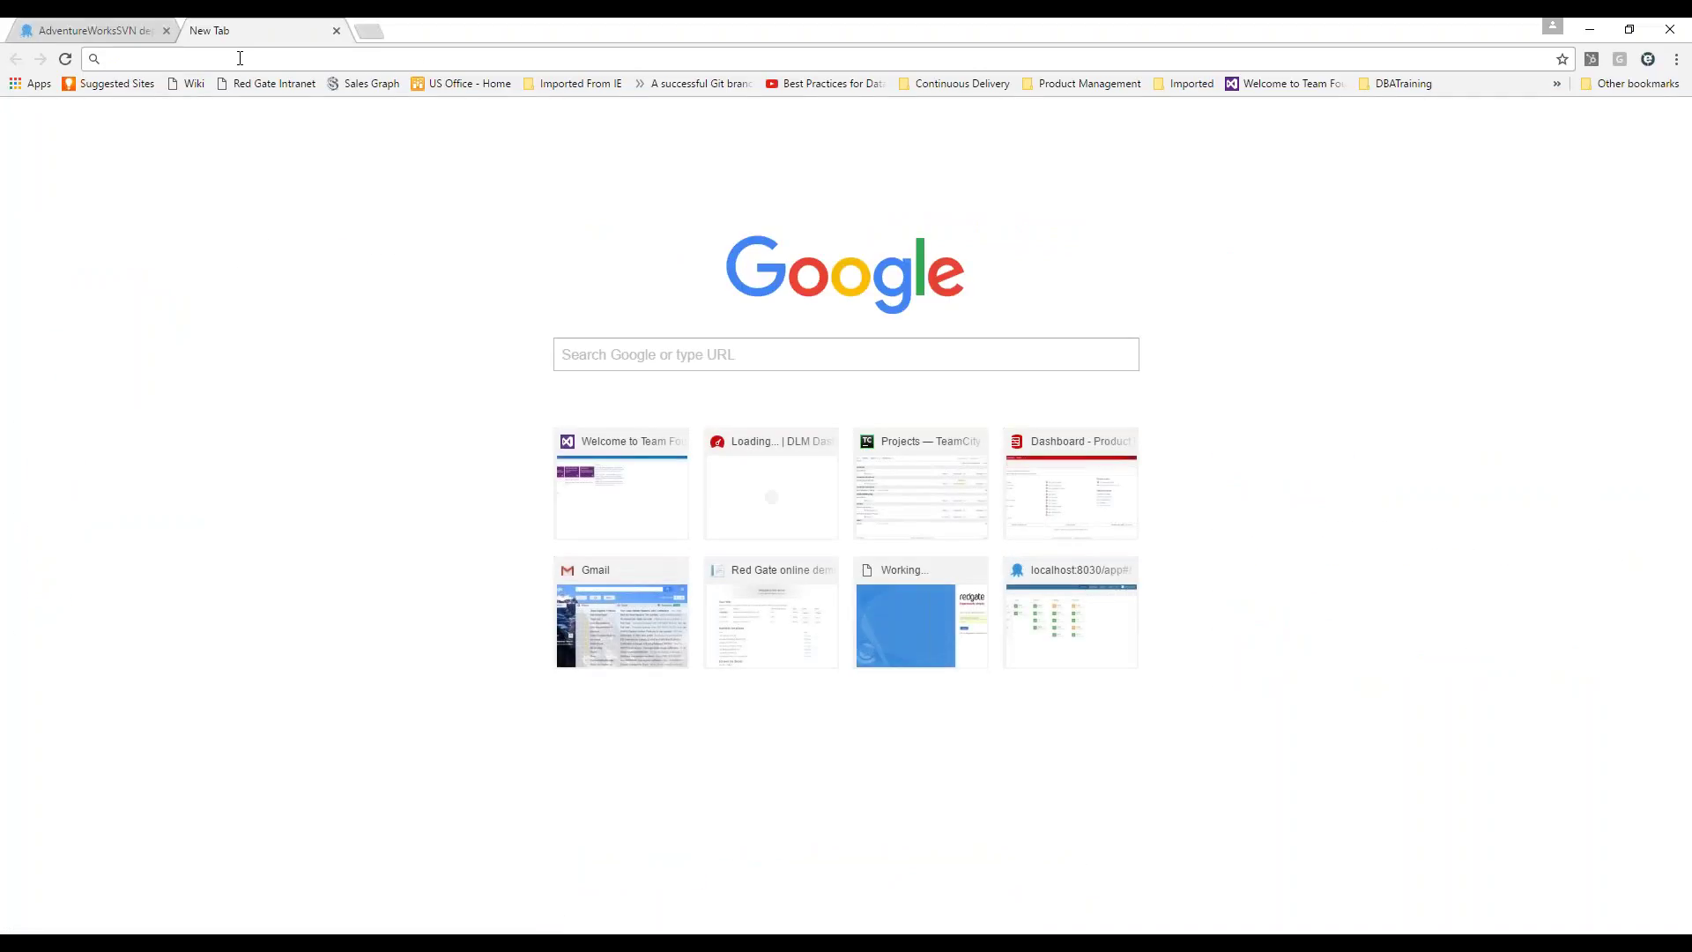
{"action": "type", "text": "octopus de"}
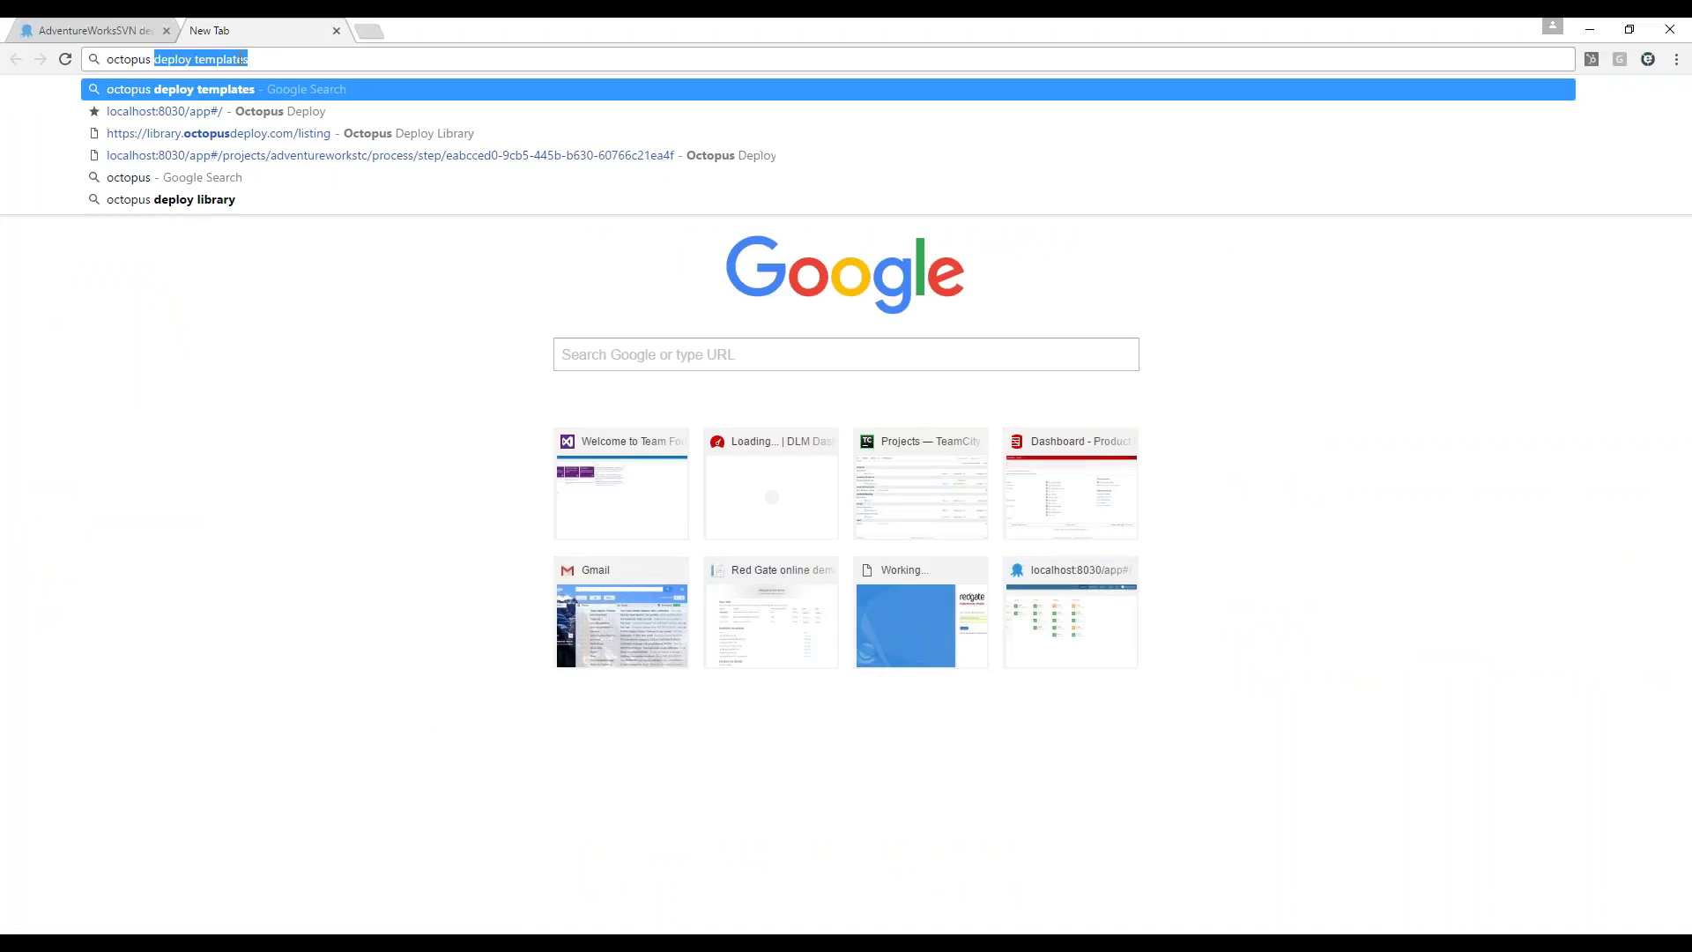
{"action": "type", "text": "ploy templa"}
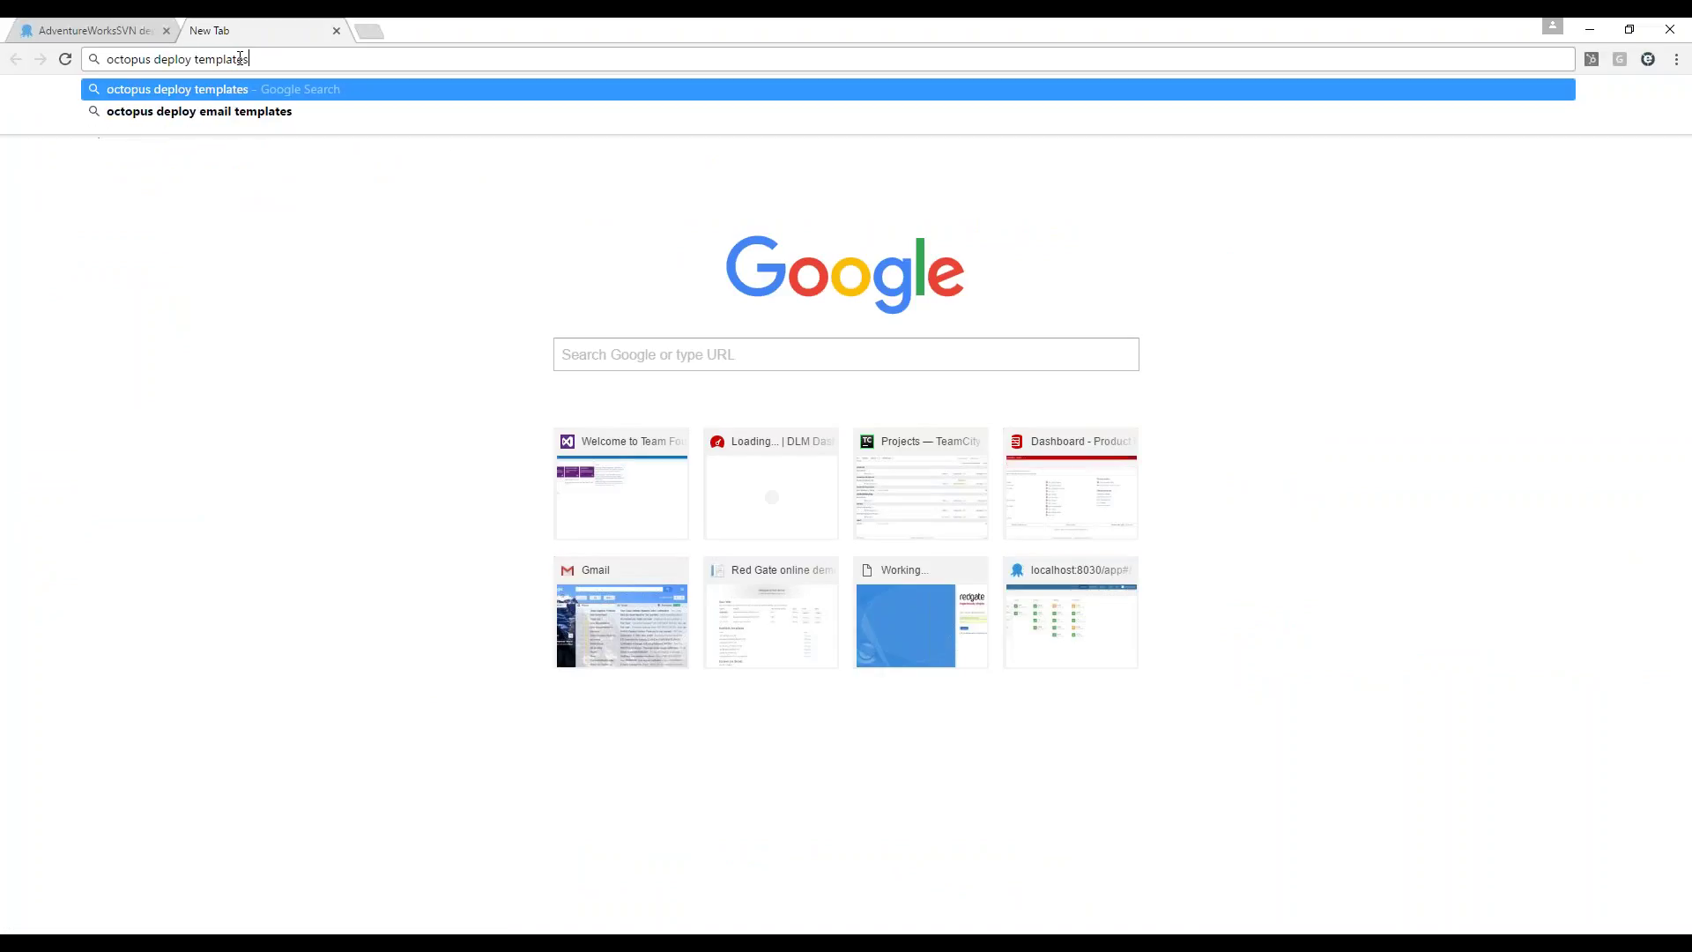
{"action": "key", "text": "Return"}
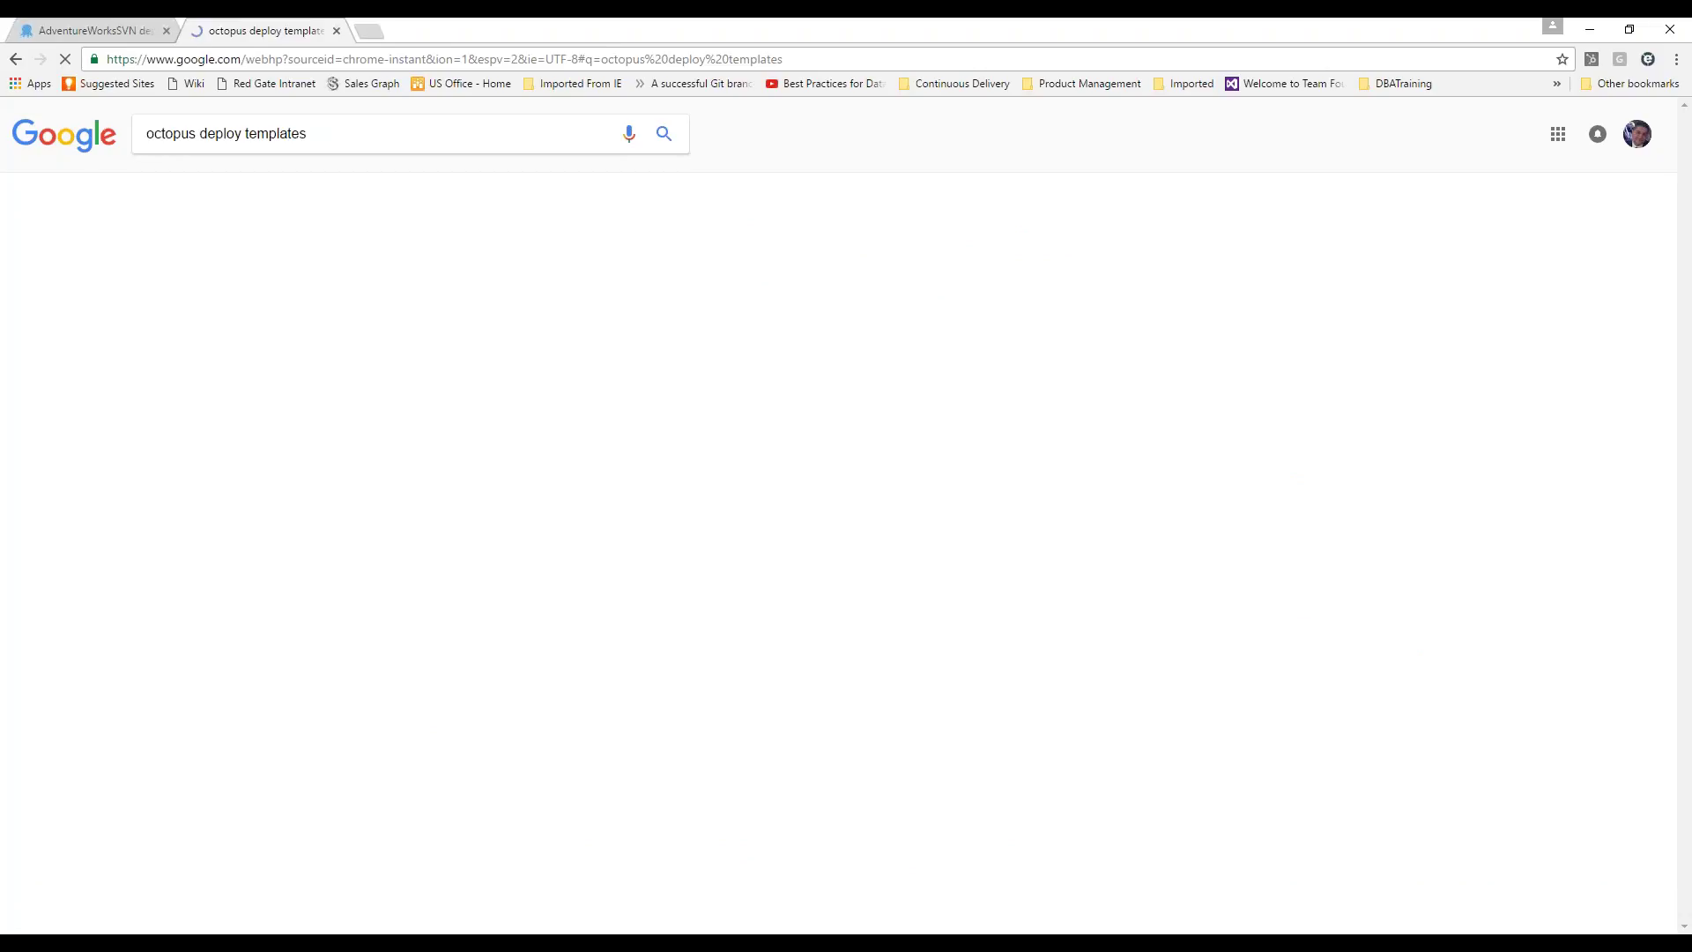
{"action": "left_click", "coordinate": [217, 264]}
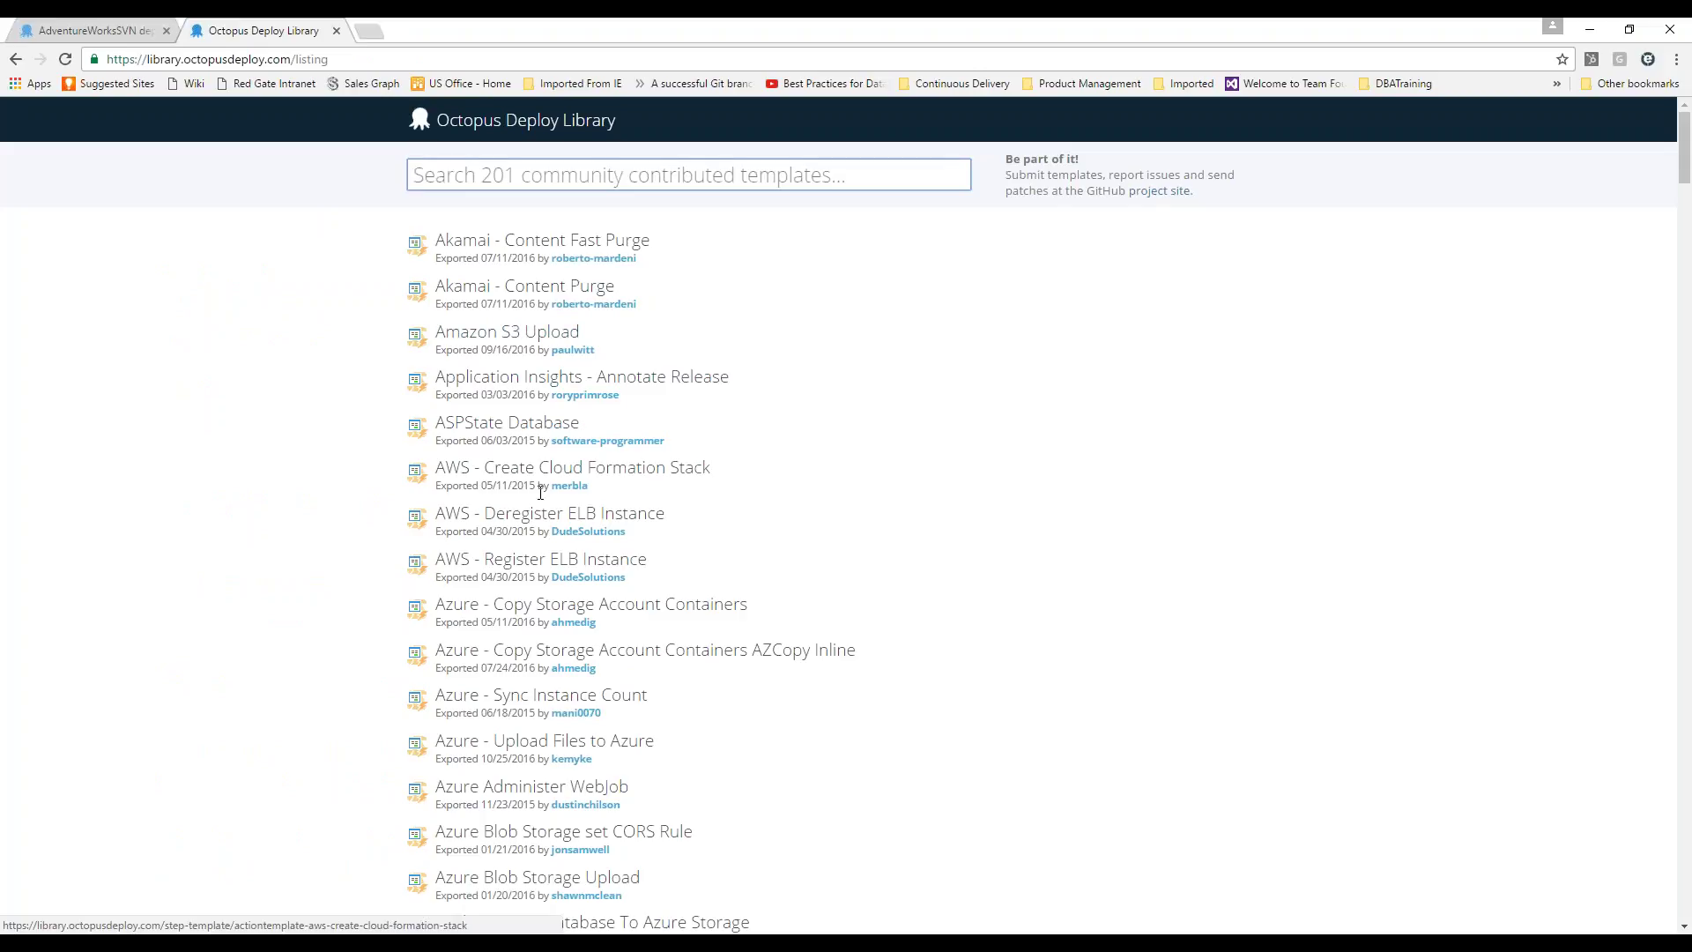
Step: Review the community step templates in the library, down to the Redgate and SQL entries, and return to the AdventureWorksSVN deployment process
{"action": "scroll", "coordinate": [554, 518], "scroll_direction": "down", "scroll_amount": 1}
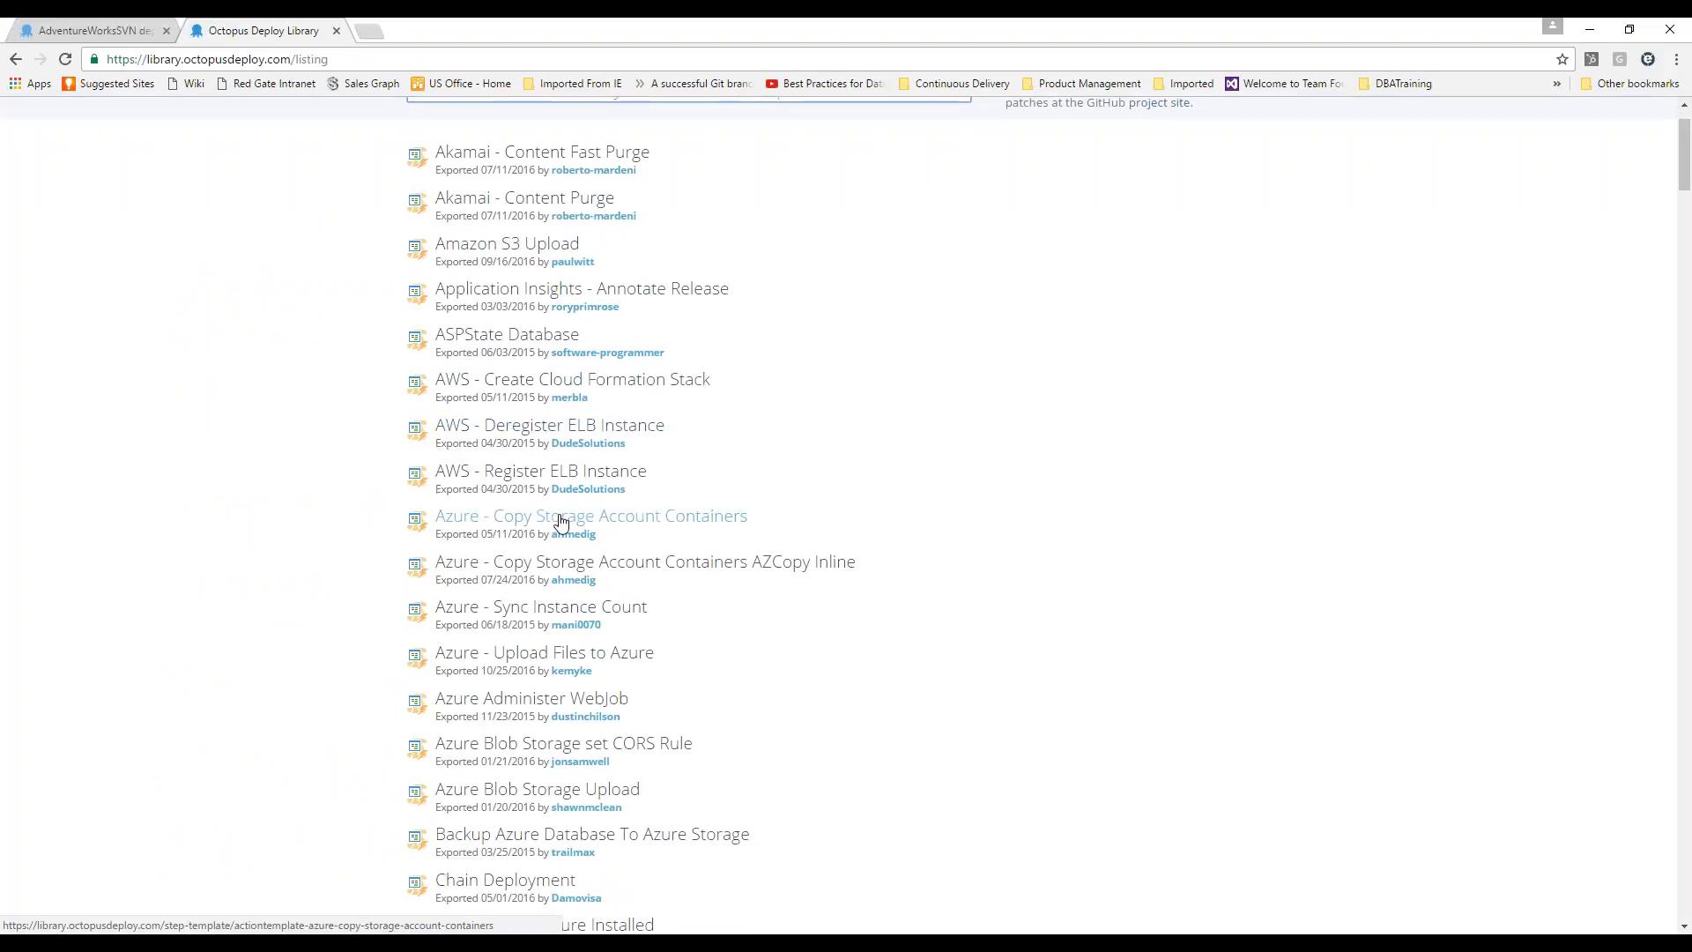
{"action": "scroll", "coordinate": [708, 652], "scroll_direction": "down", "scroll_amount": 1}
{"action": "scroll", "coordinate": [710, 653], "scroll_direction": "down", "scroll_amount": 3}
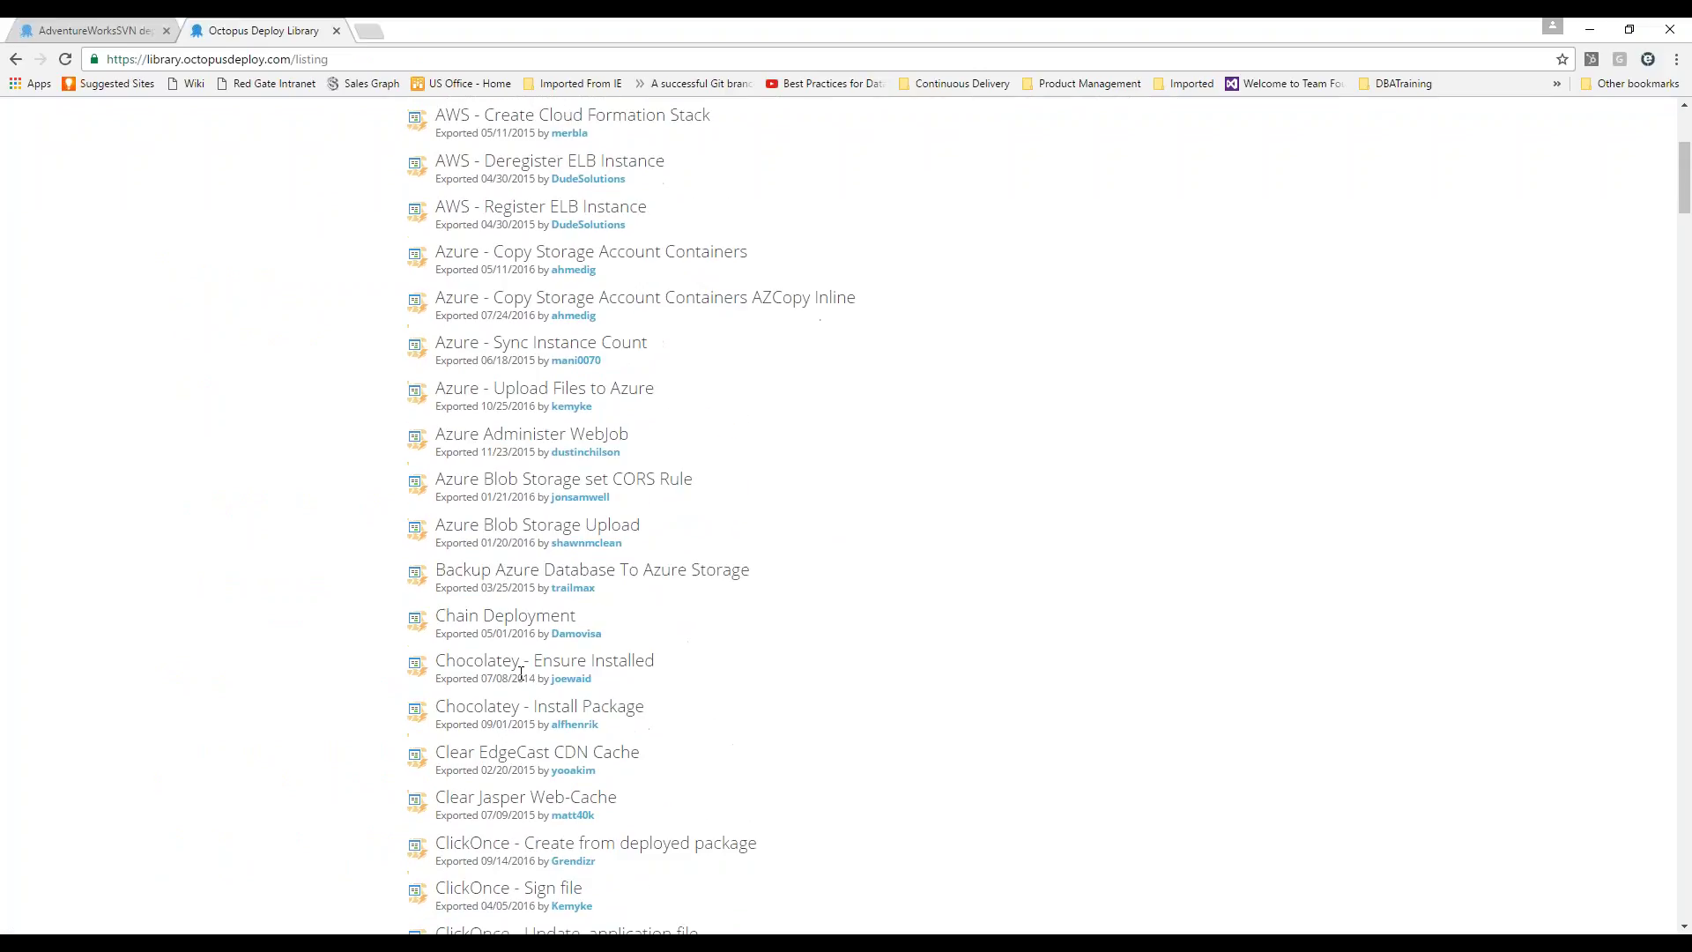
{"action": "scroll", "coordinate": [521, 674], "scroll_direction": "down", "scroll_amount": 4}
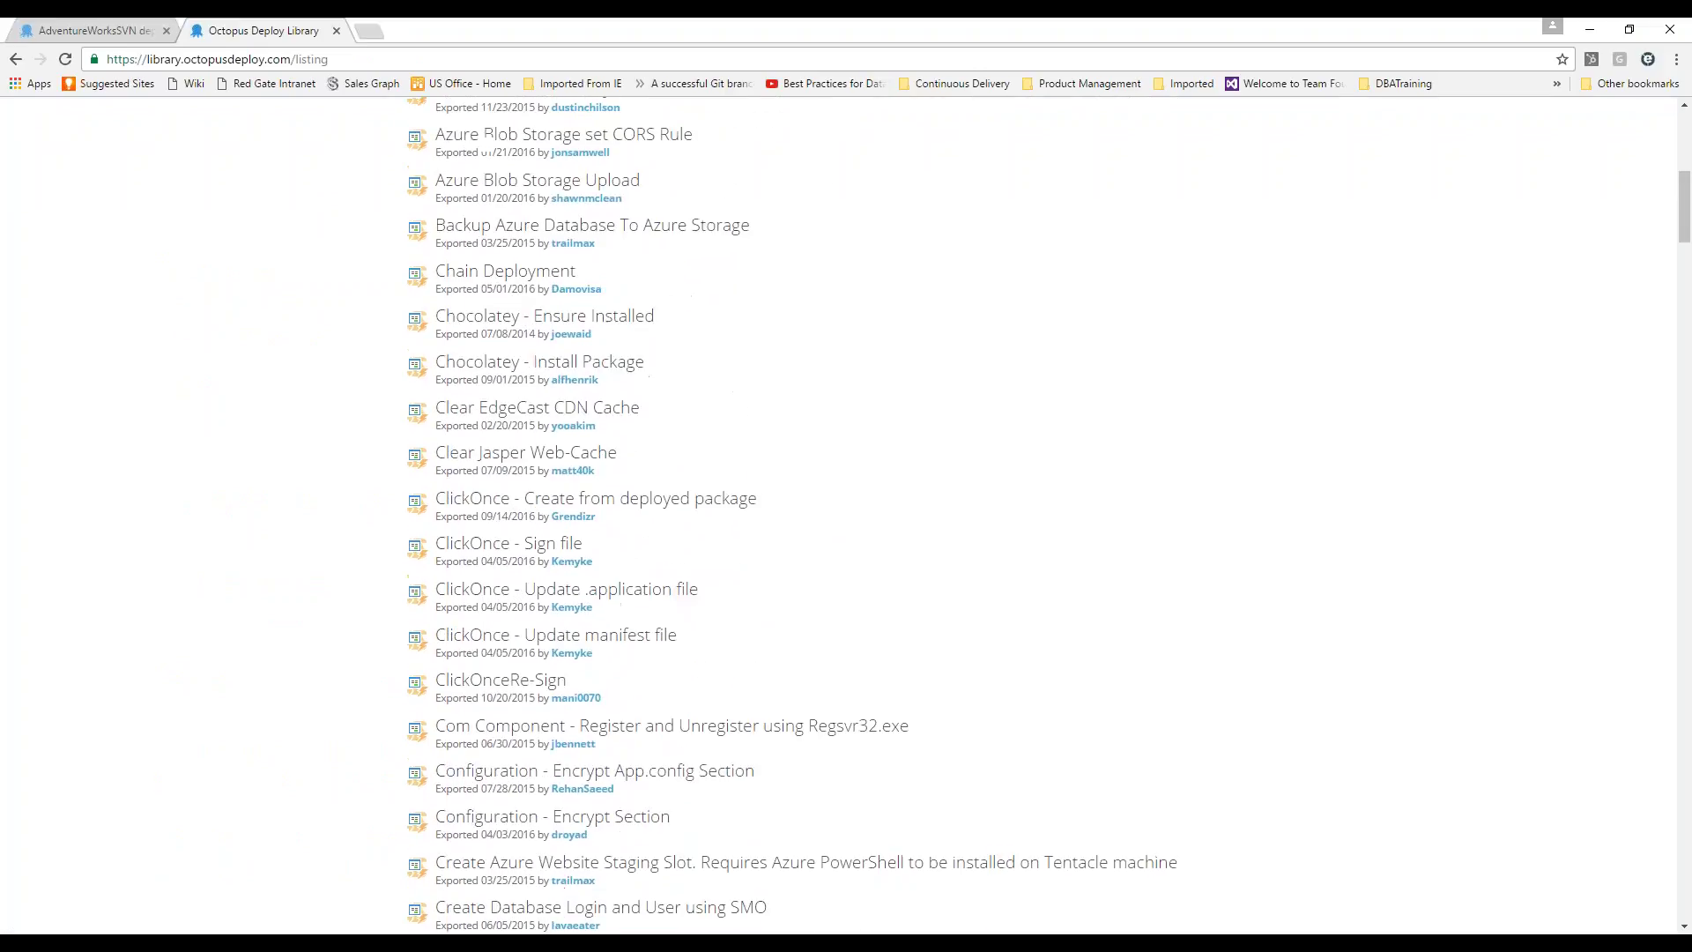
{"action": "scroll", "coordinate": [531, 650], "scroll_direction": "down", "scroll_amount": 4}
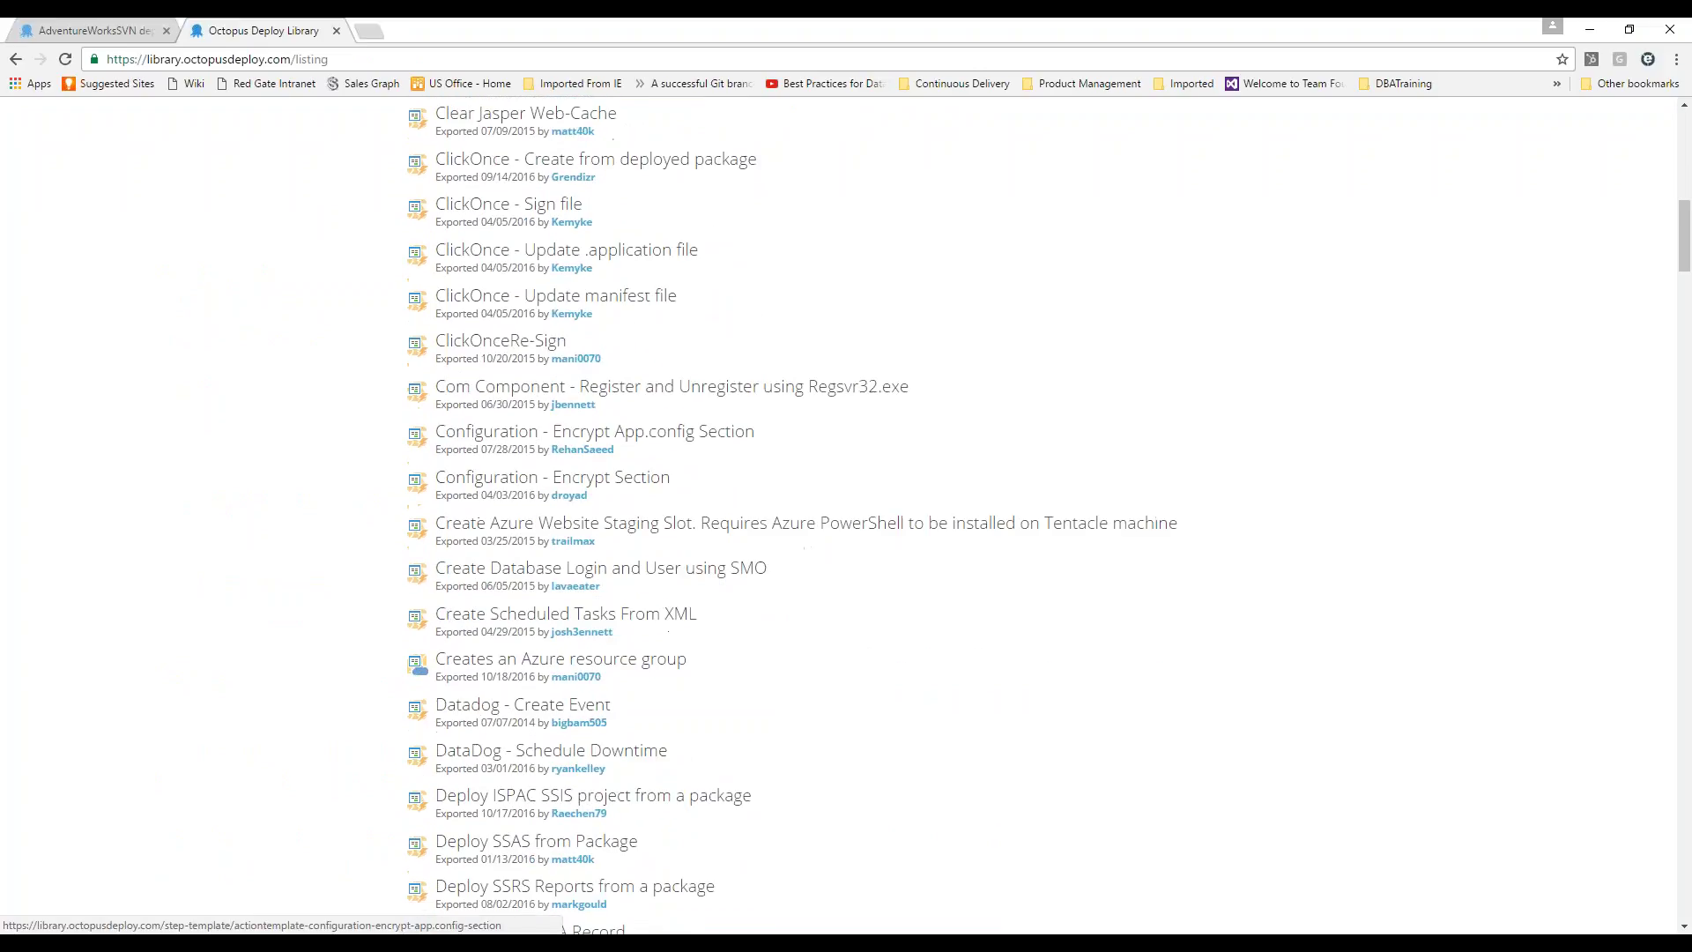
{"action": "scroll", "coordinate": [562, 658], "scroll_direction": "down", "scroll_amount": 8}
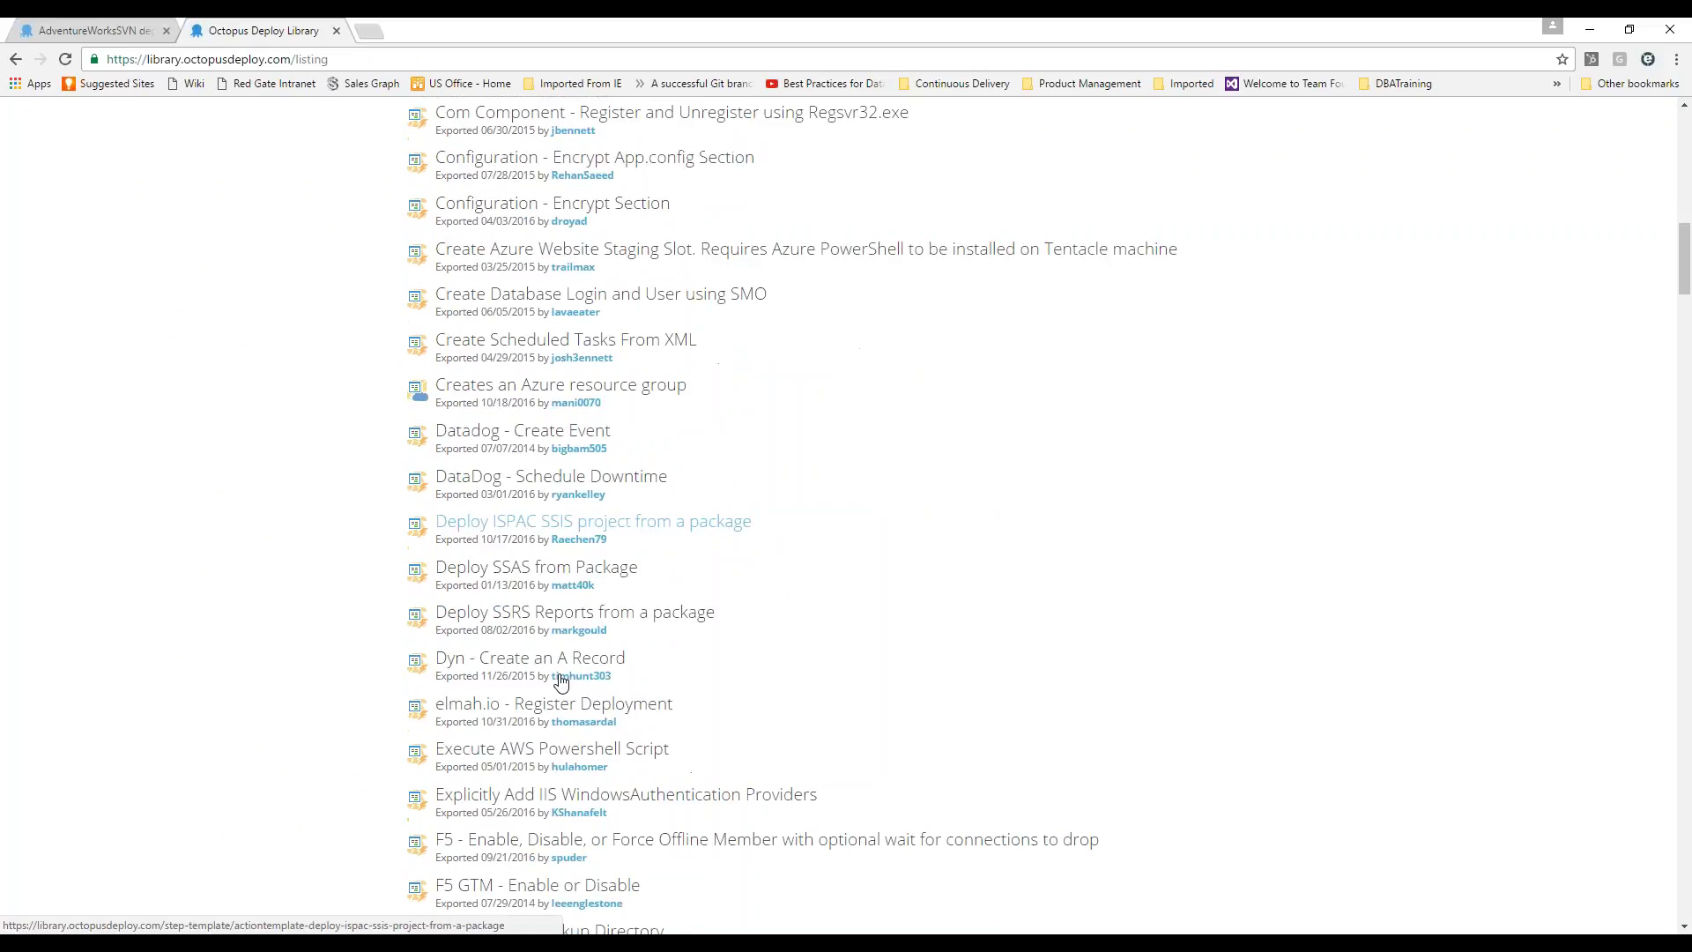
{"action": "scroll", "coordinate": [529, 588], "scroll_direction": "down", "scroll_amount": 7}
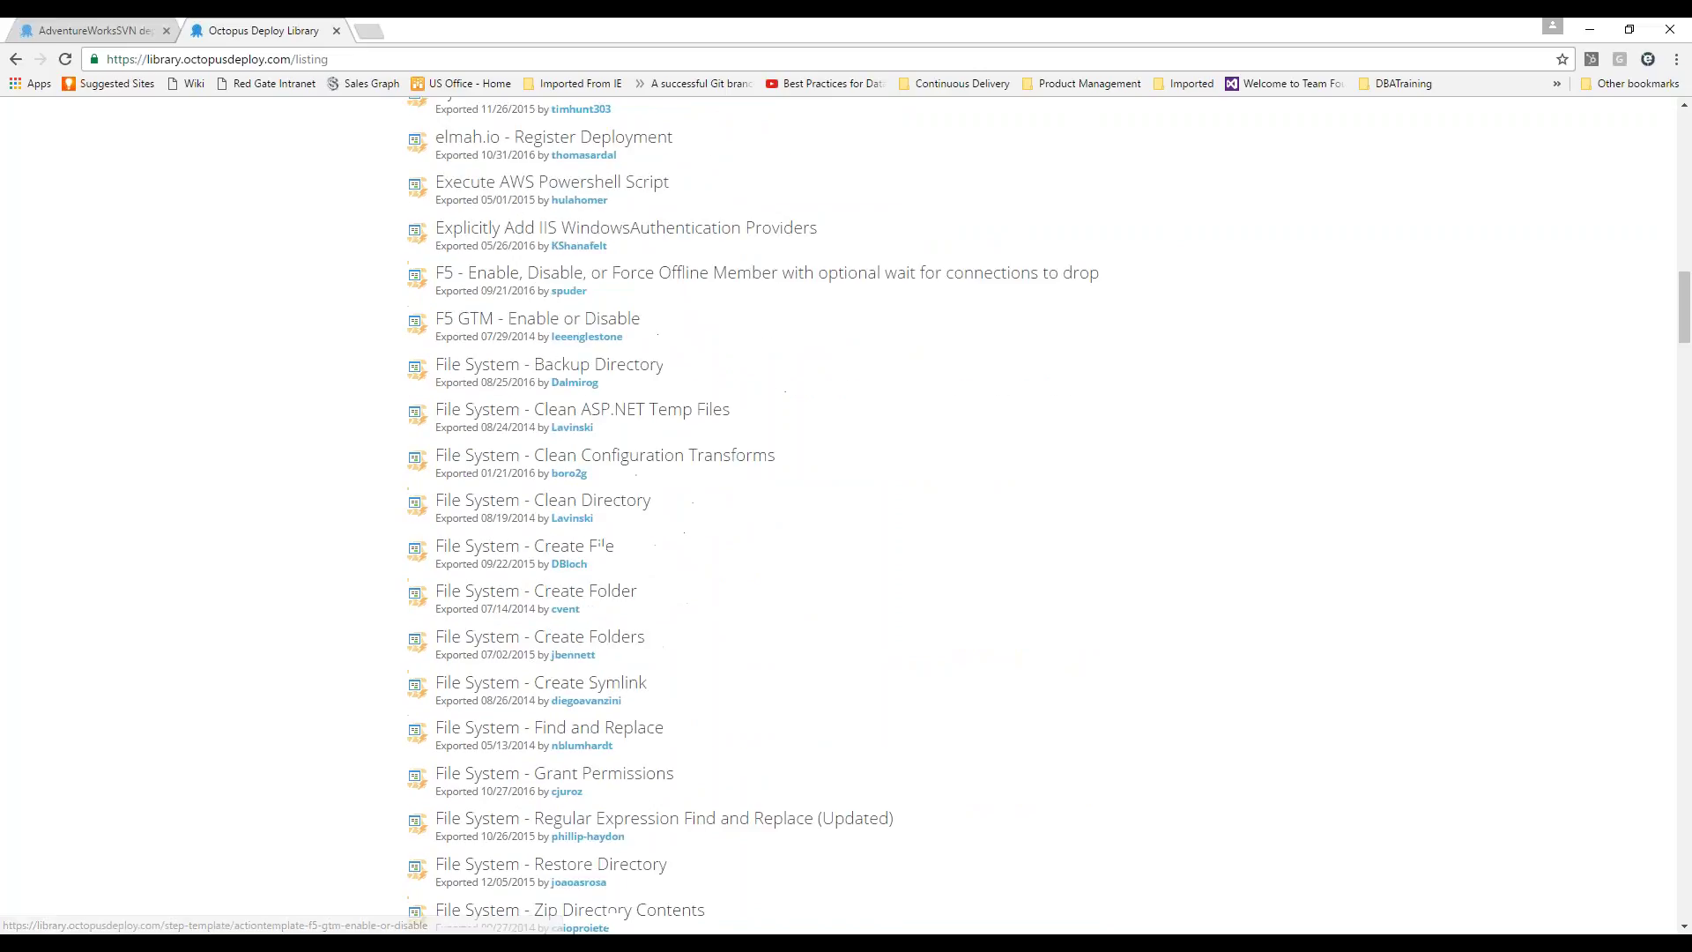
{"action": "scroll", "coordinate": [529, 573], "scroll_direction": "down", "scroll_amount": 6}
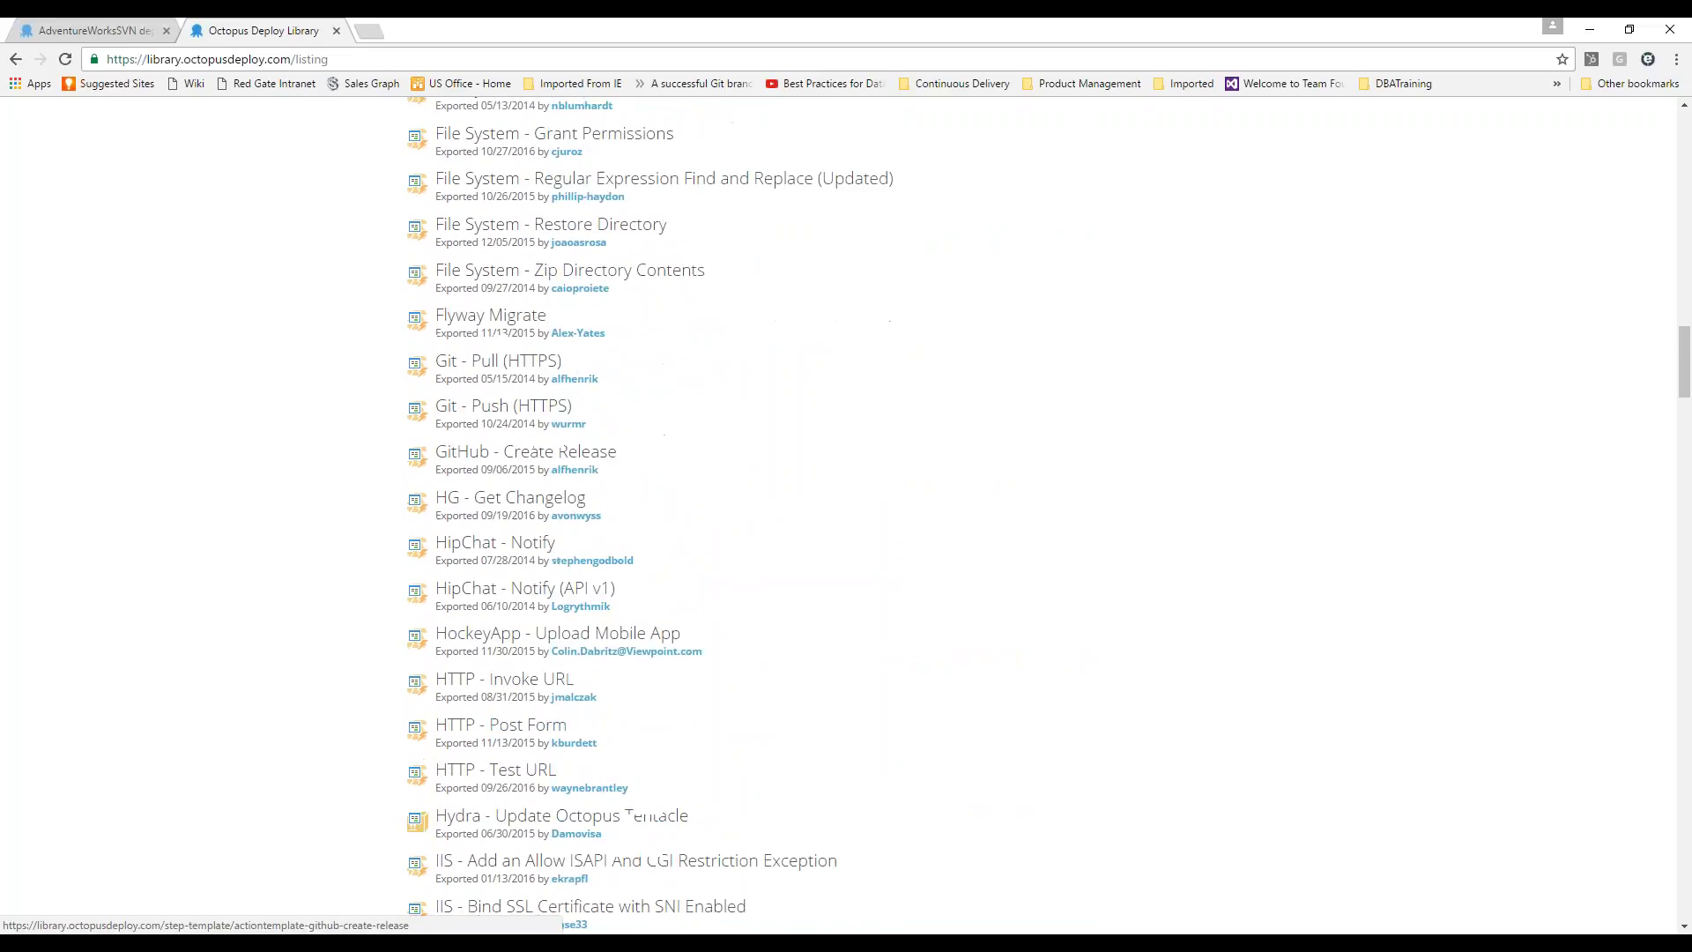
{"action": "scroll", "coordinate": [528, 573], "scroll_direction": "down", "scroll_amount": 7}
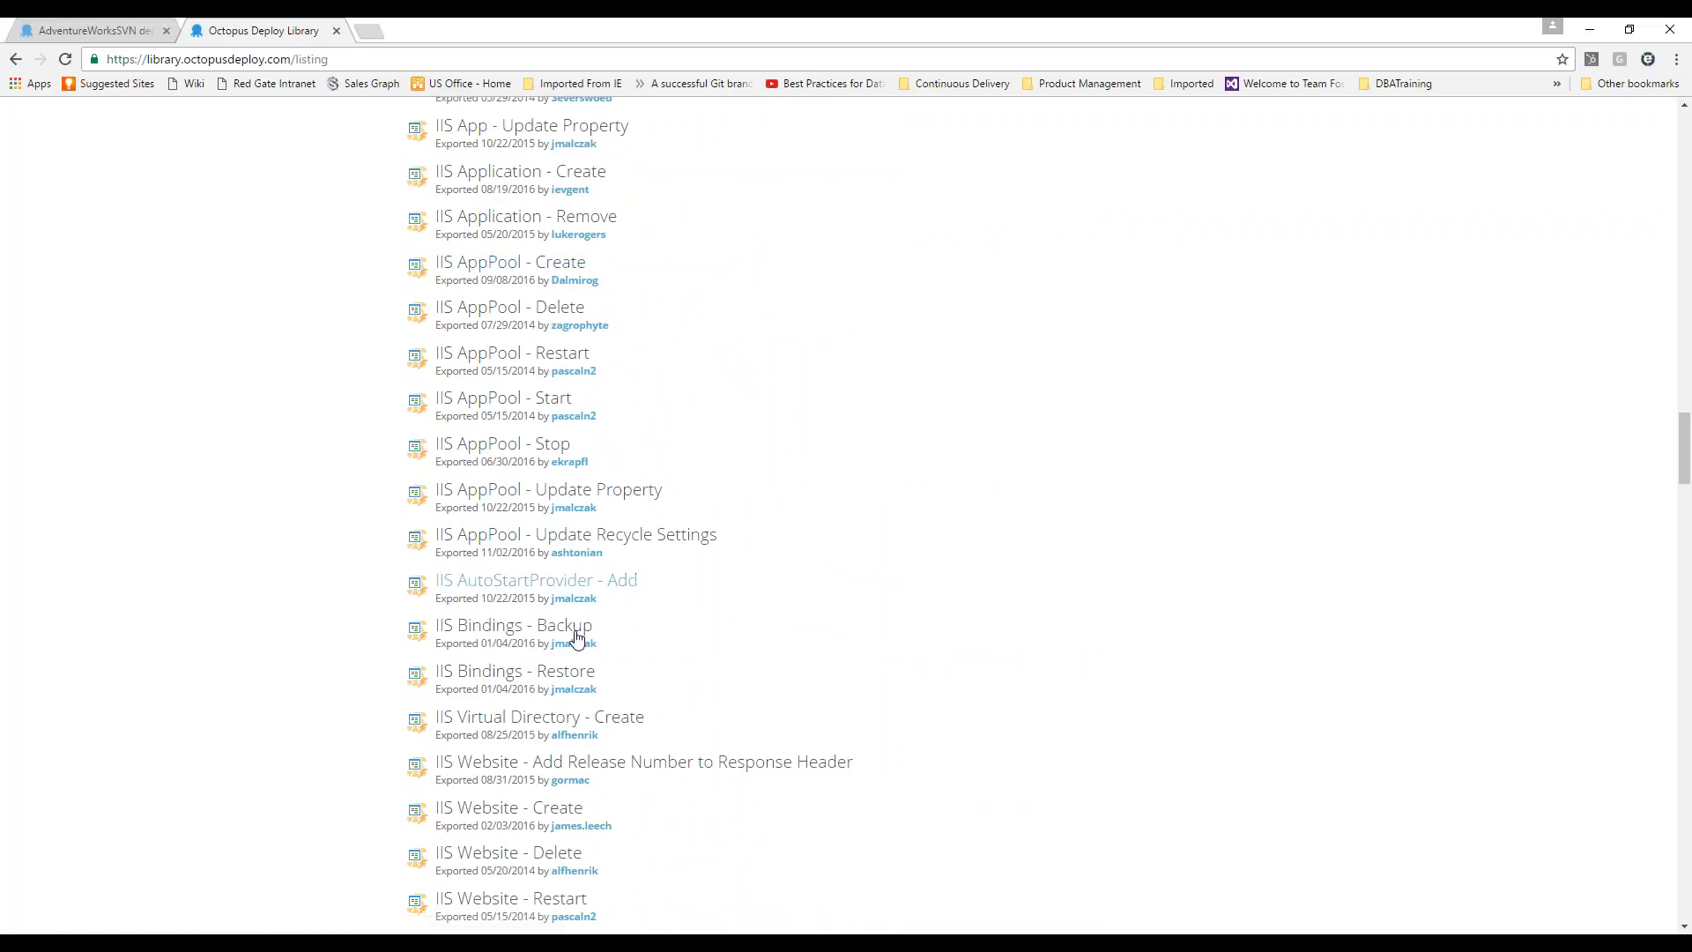
{"action": "scroll", "coordinate": [732, 765], "scroll_direction": "down", "scroll_amount": 2}
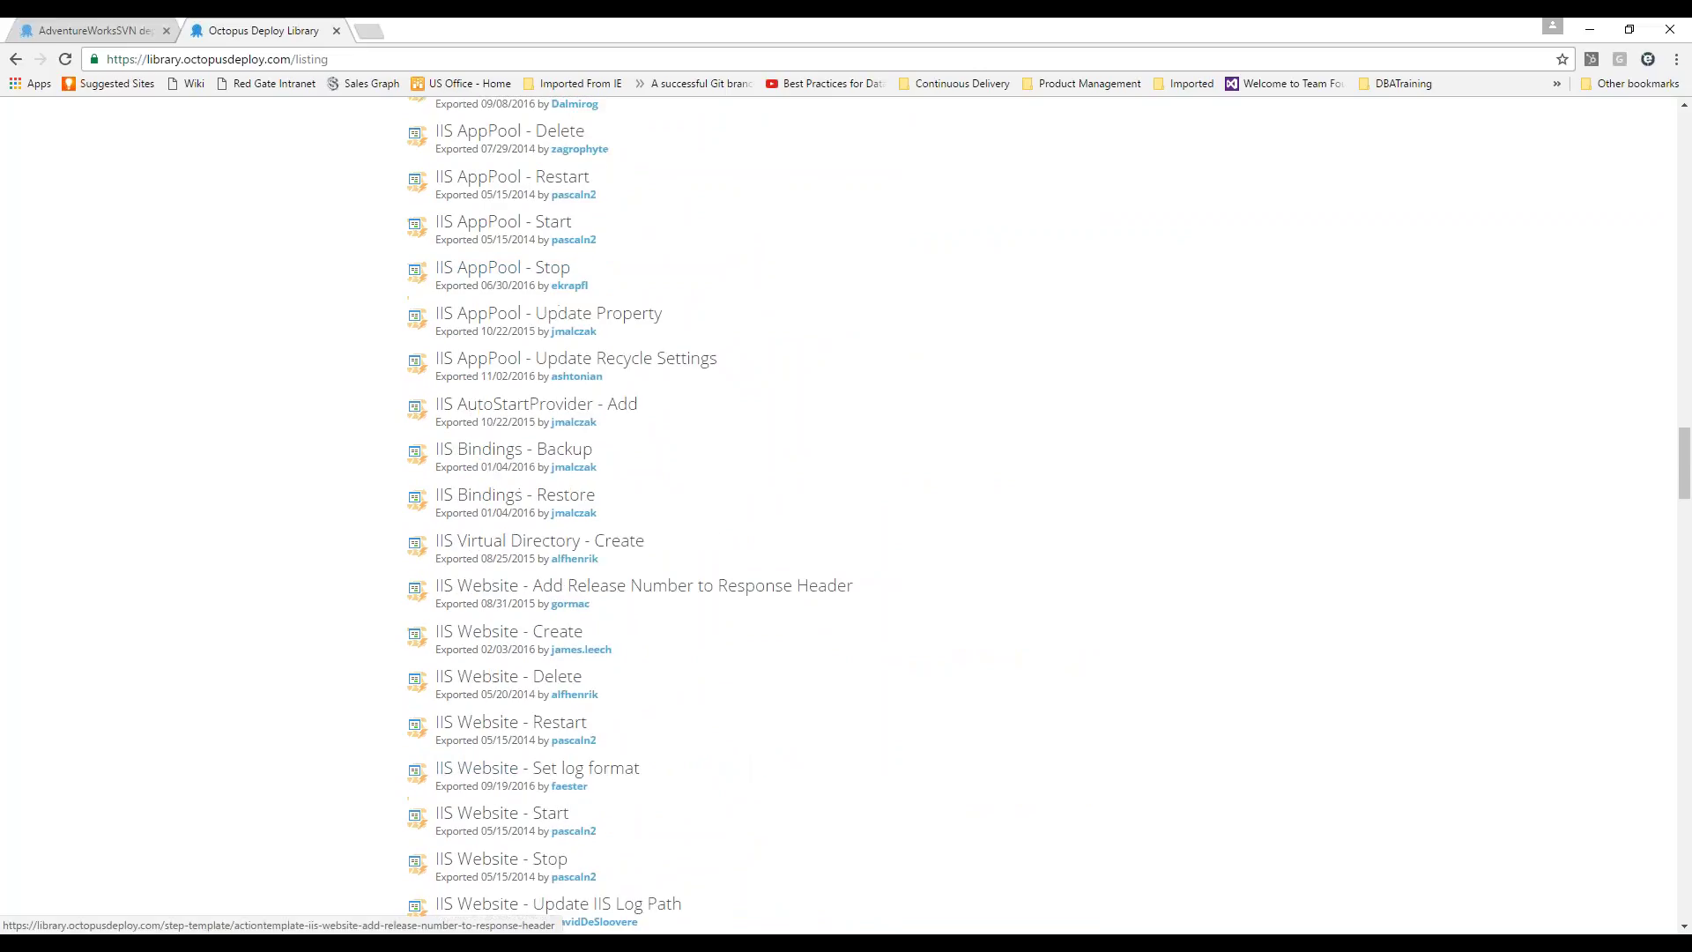
{"action": "scroll", "coordinate": [715, 771], "scroll_direction": "down", "scroll_amount": 2}
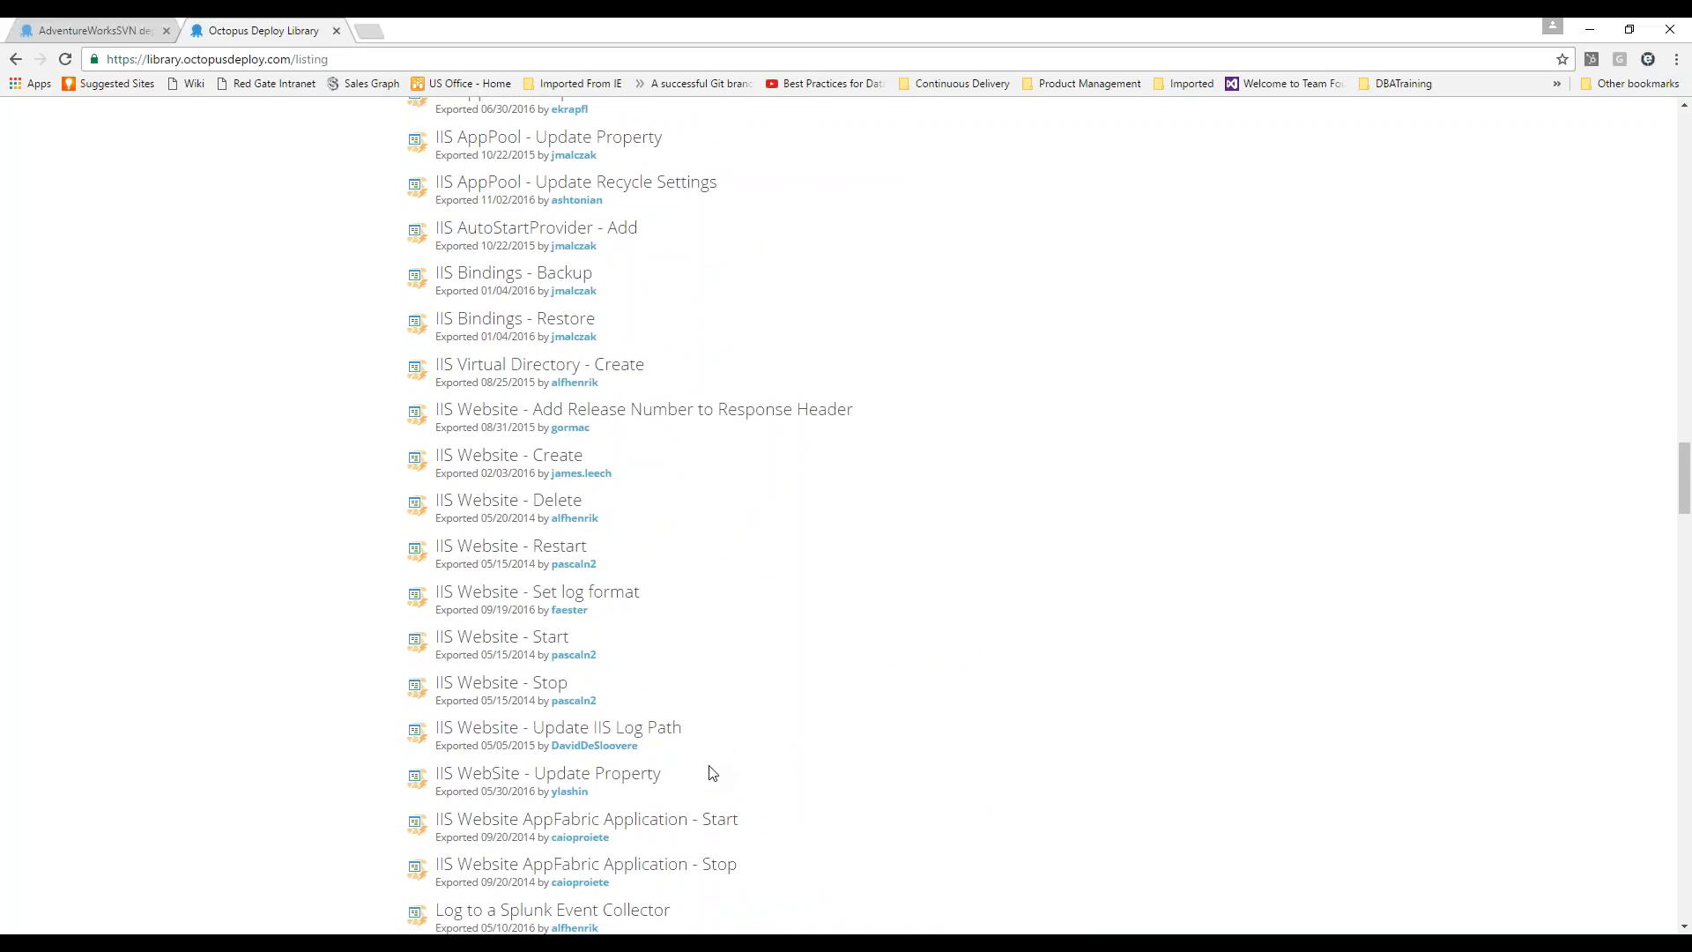
{"action": "scroll", "coordinate": [713, 773], "scroll_direction": "down", "scroll_amount": 6}
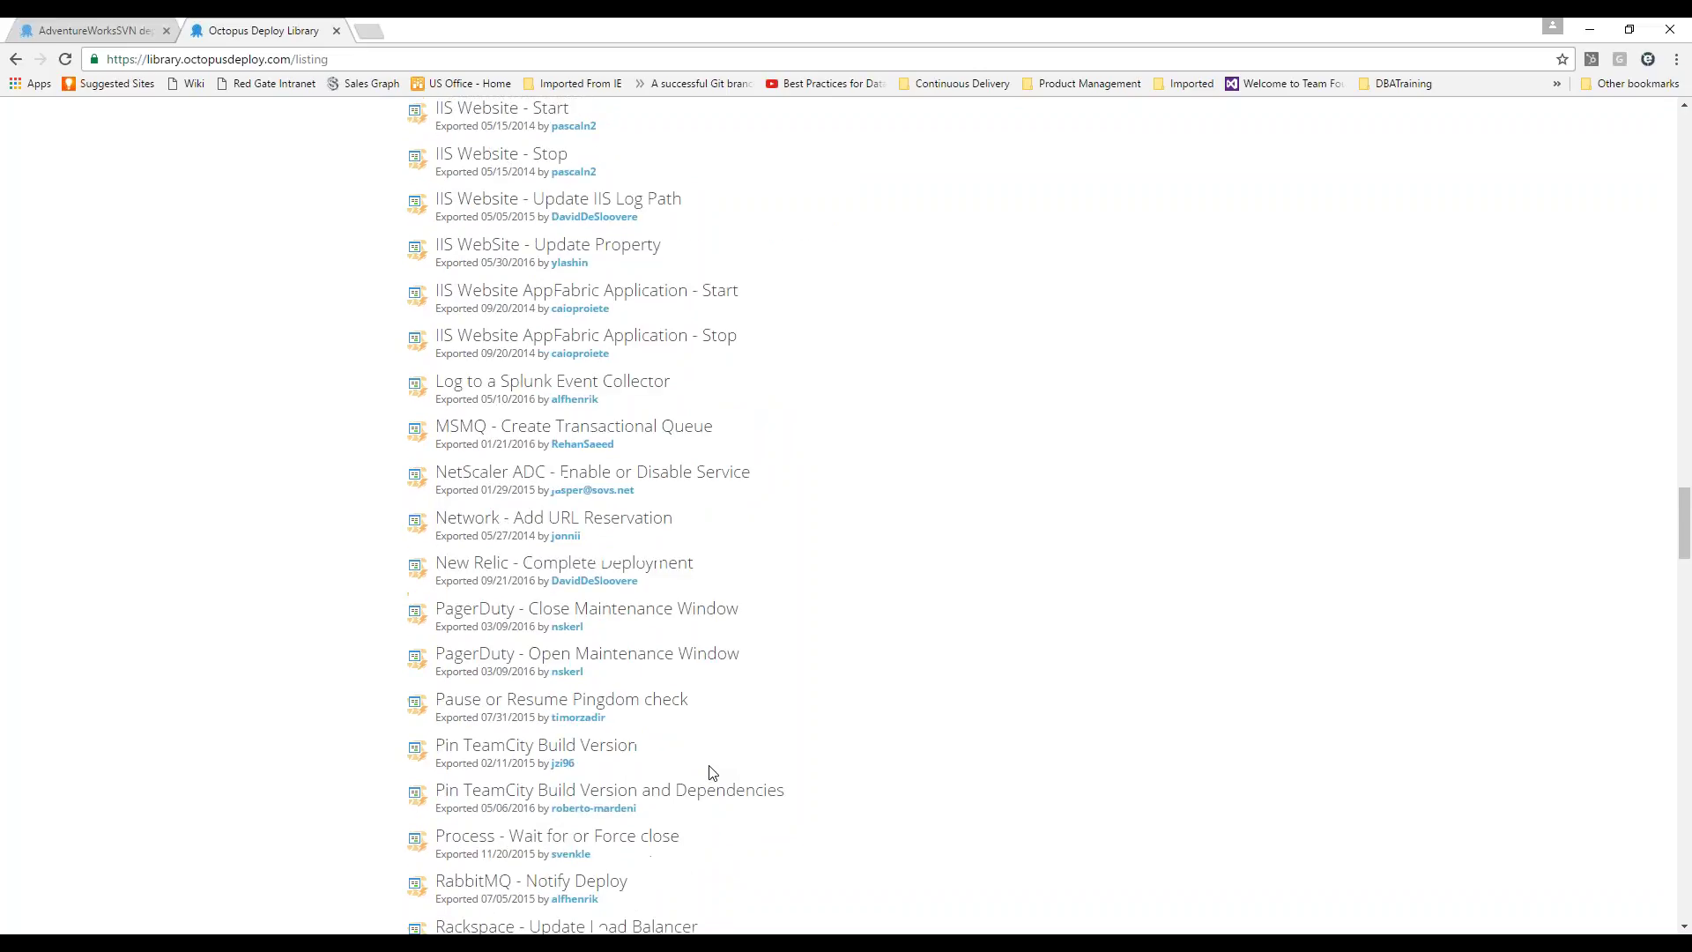
{"action": "scroll", "coordinate": [713, 773], "scroll_direction": "down", "scroll_amount": 6}
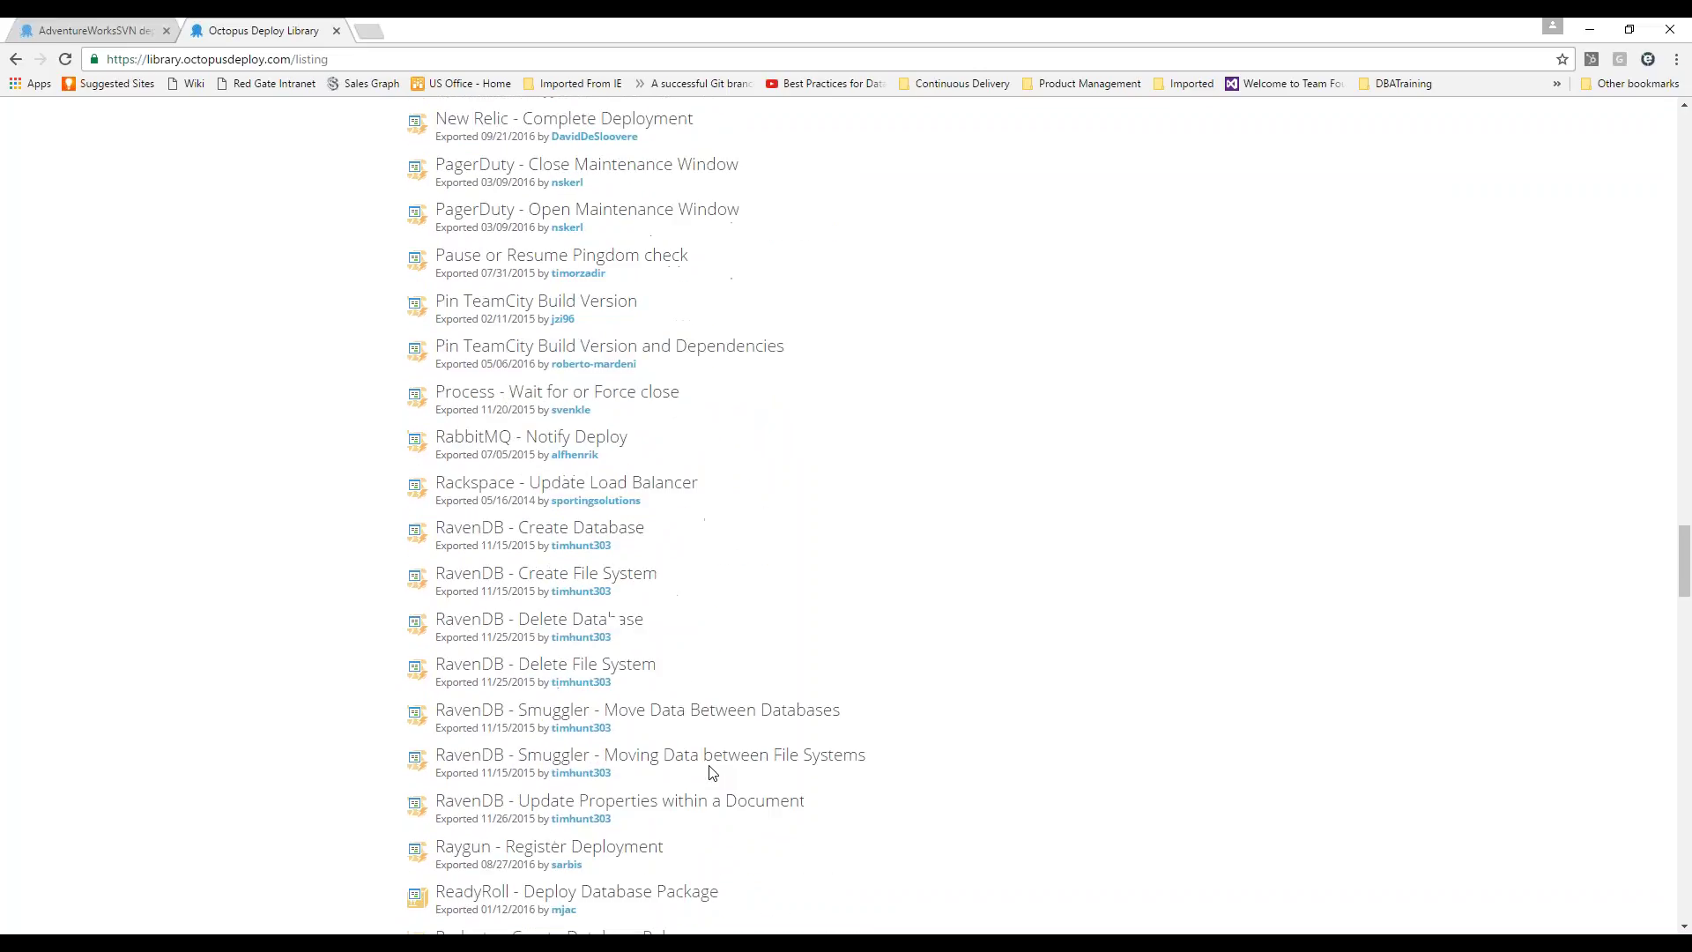
{"action": "scroll", "coordinate": [713, 773], "scroll_direction": "down", "scroll_amount": 4}
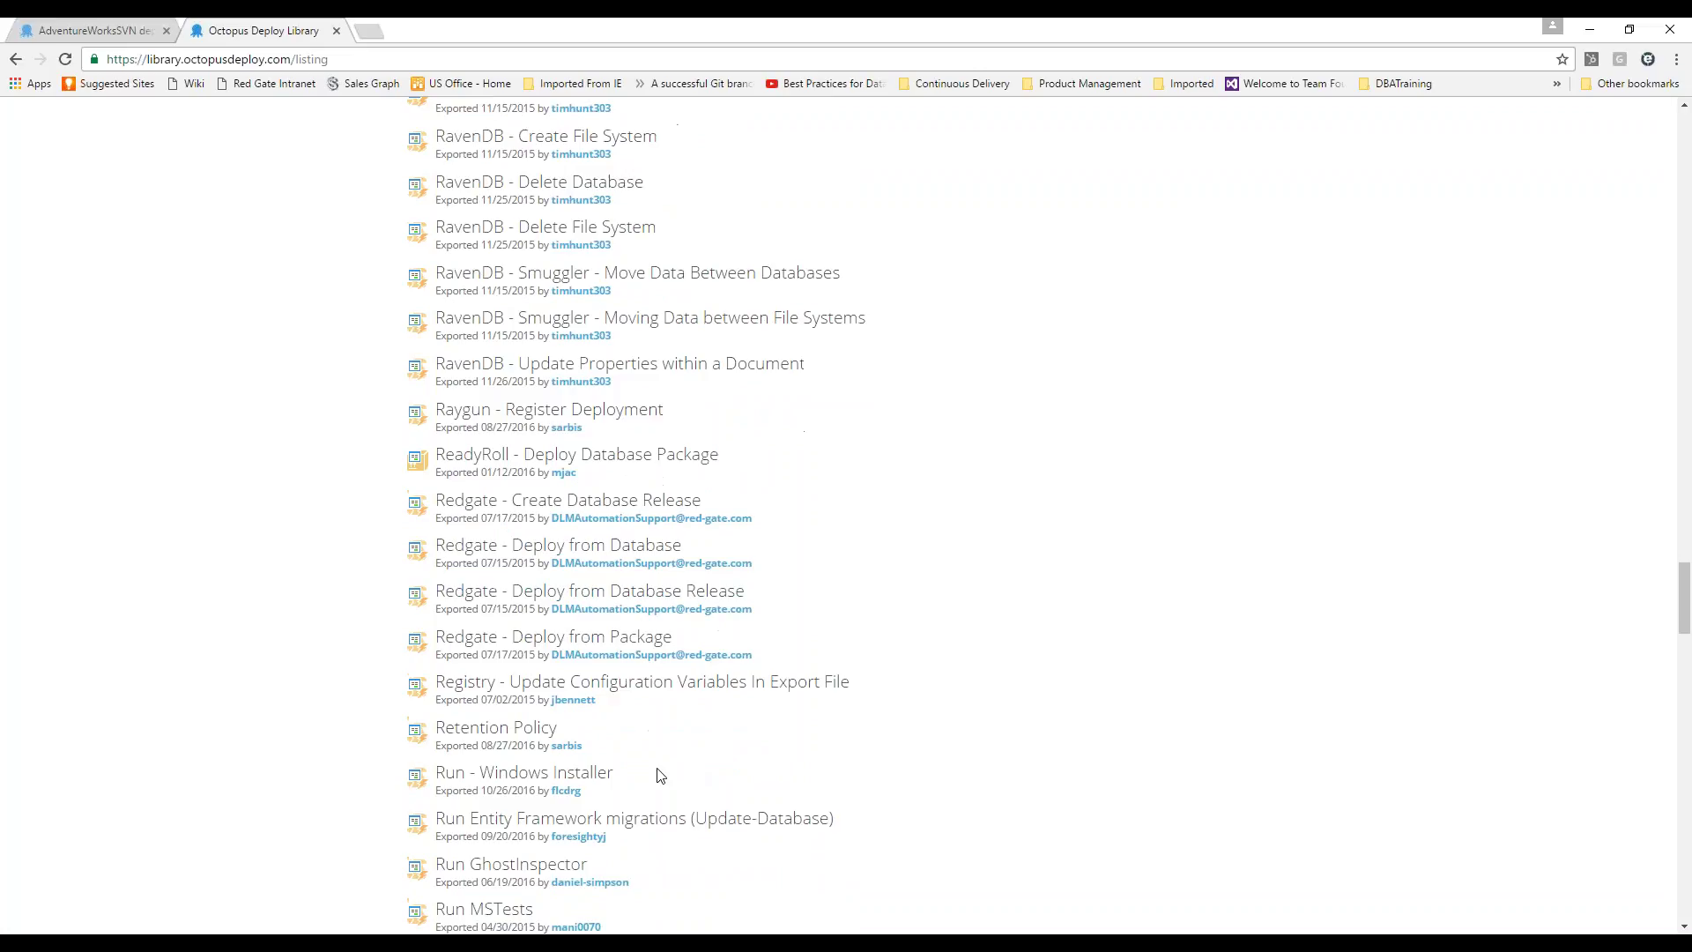
{"action": "scroll", "coordinate": [661, 776], "scroll_direction": "down", "scroll_amount": 3}
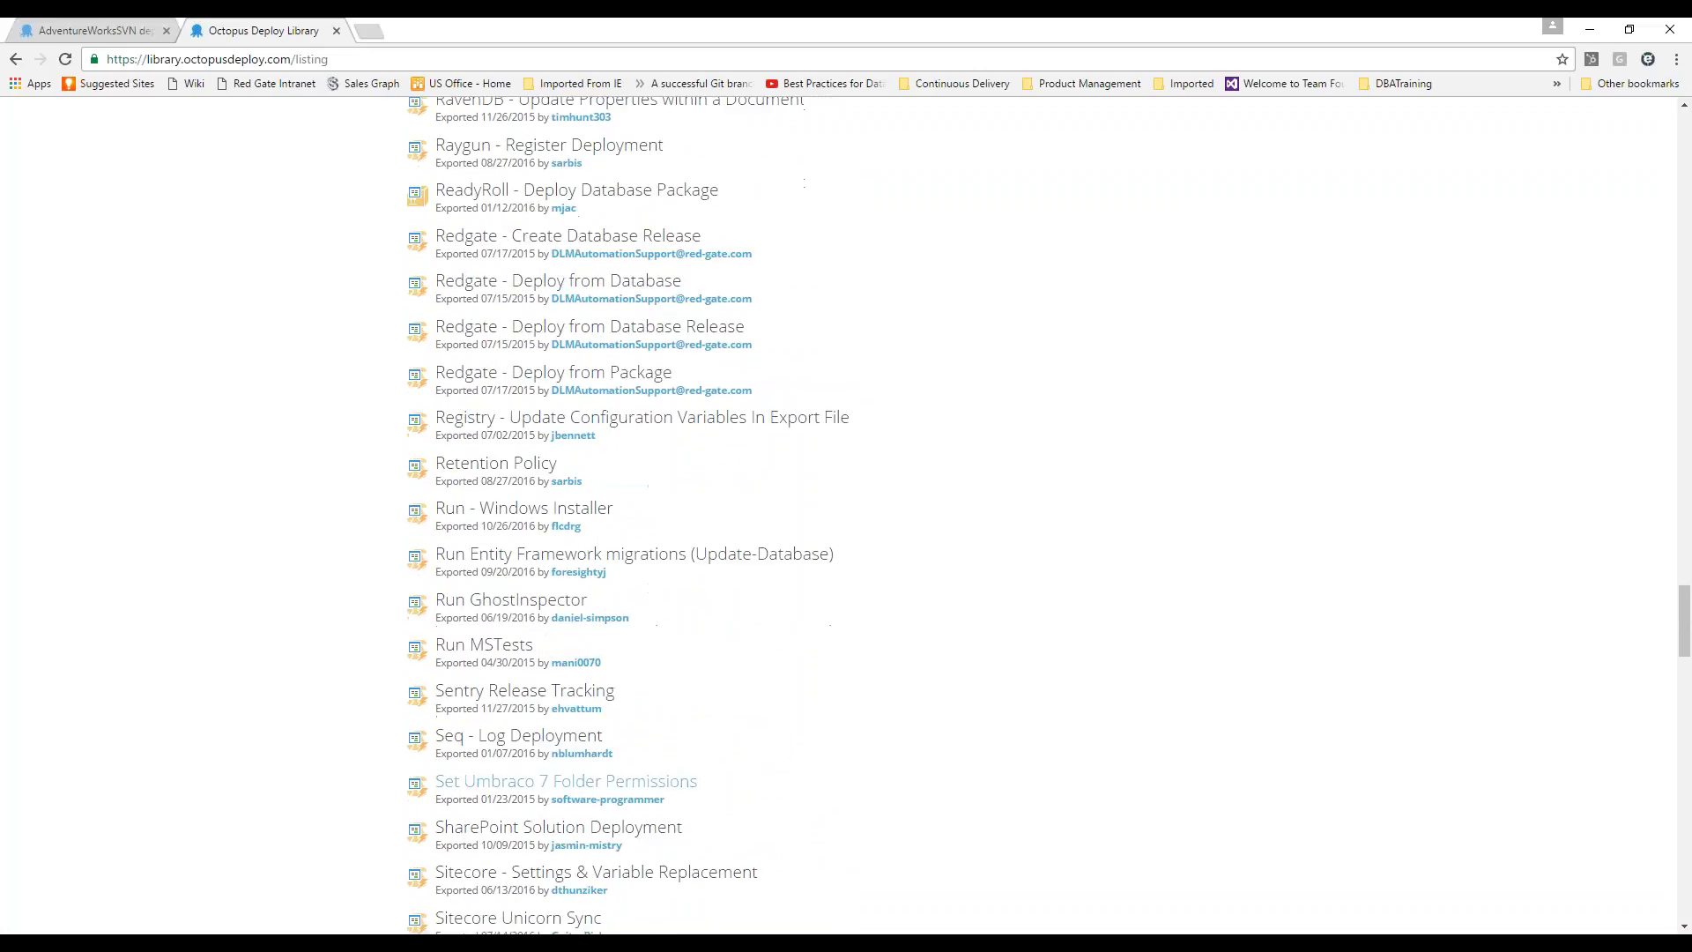
{"action": "scroll", "coordinate": [587, 697], "scroll_direction": "down", "scroll_amount": 2}
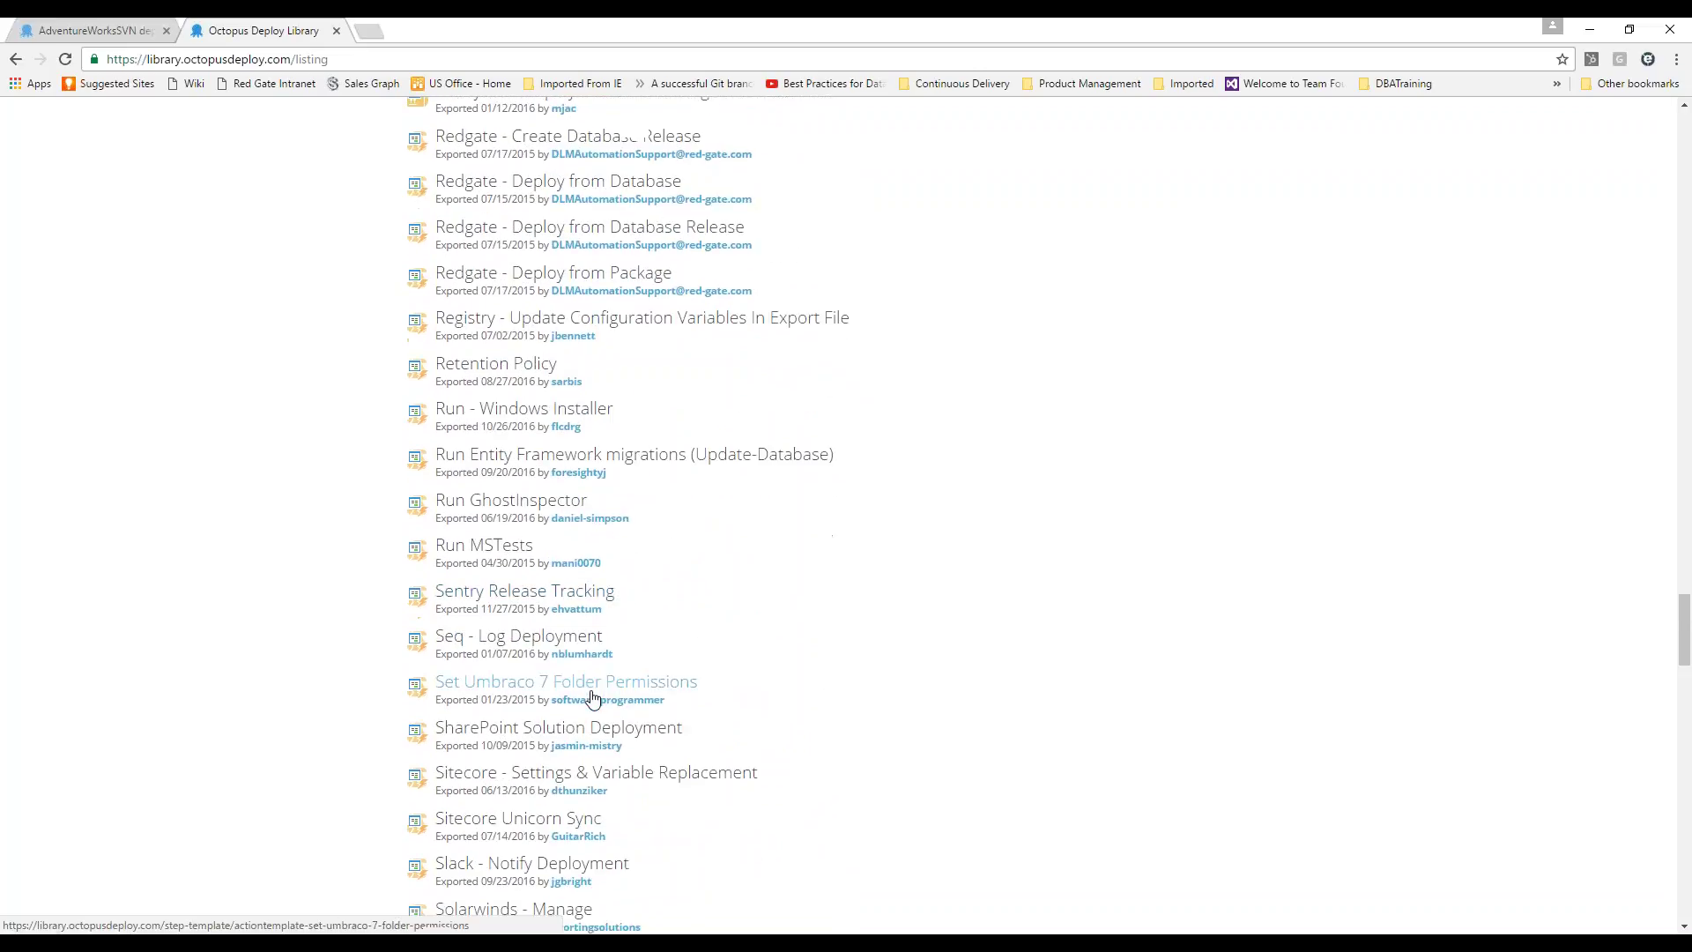
{"action": "scroll", "coordinate": [593, 698], "scroll_direction": "down", "scroll_amount": 5}
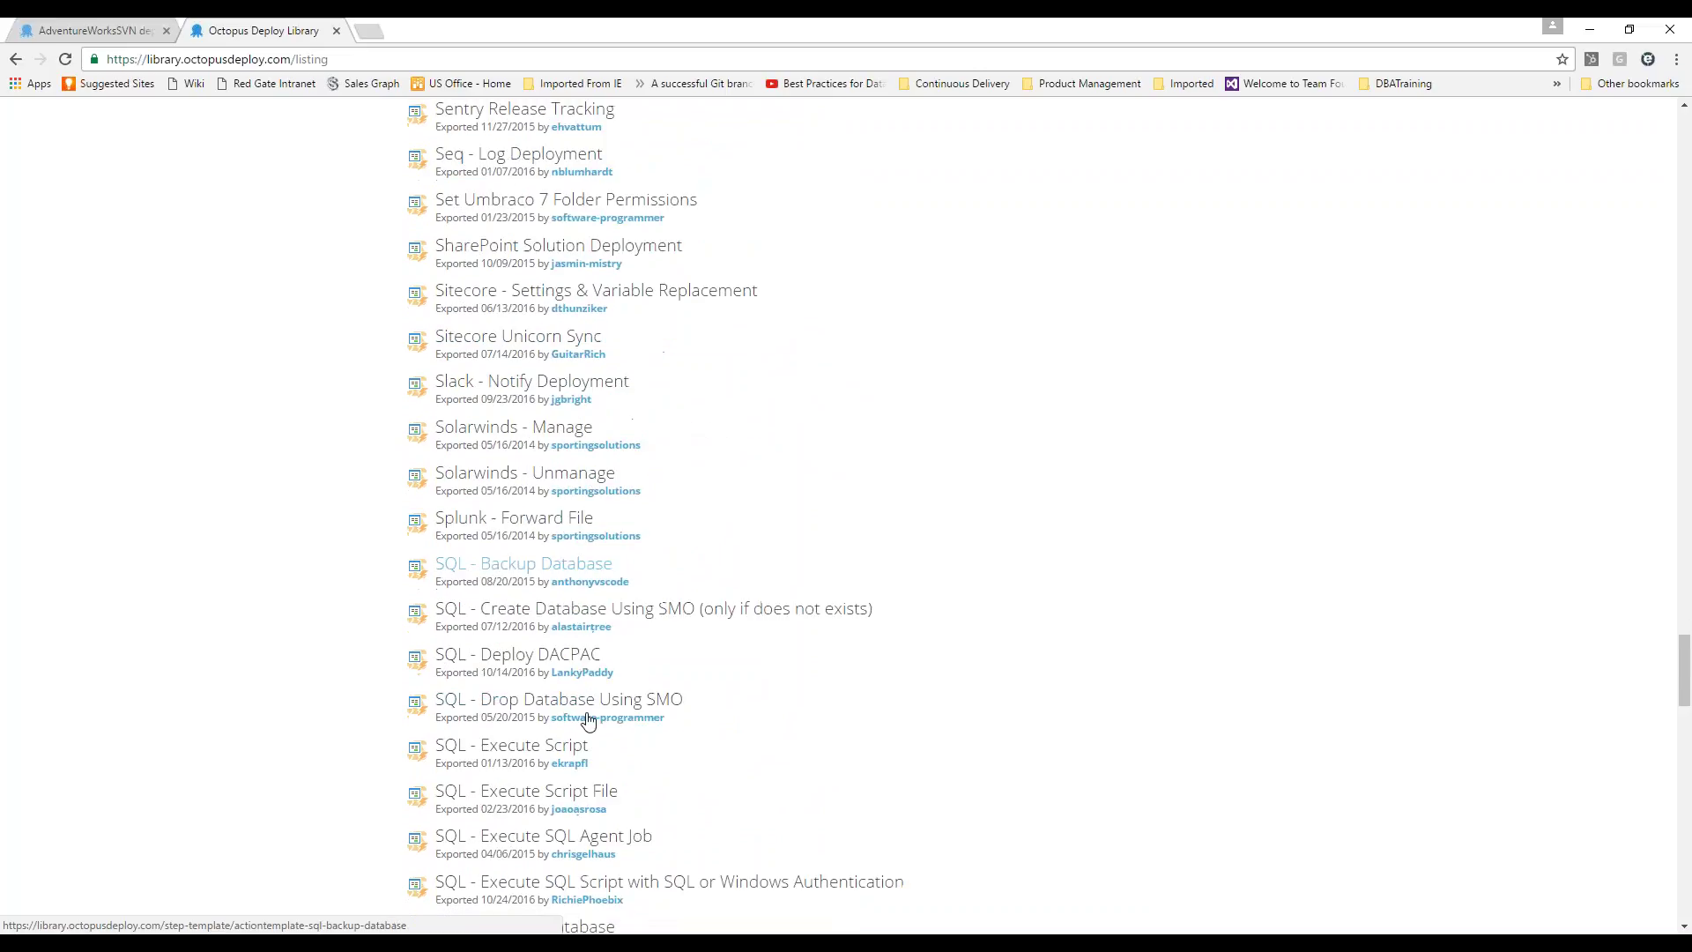
{"action": "scroll", "coordinate": [523, 724], "scroll_direction": "down", "scroll_amount": 4}
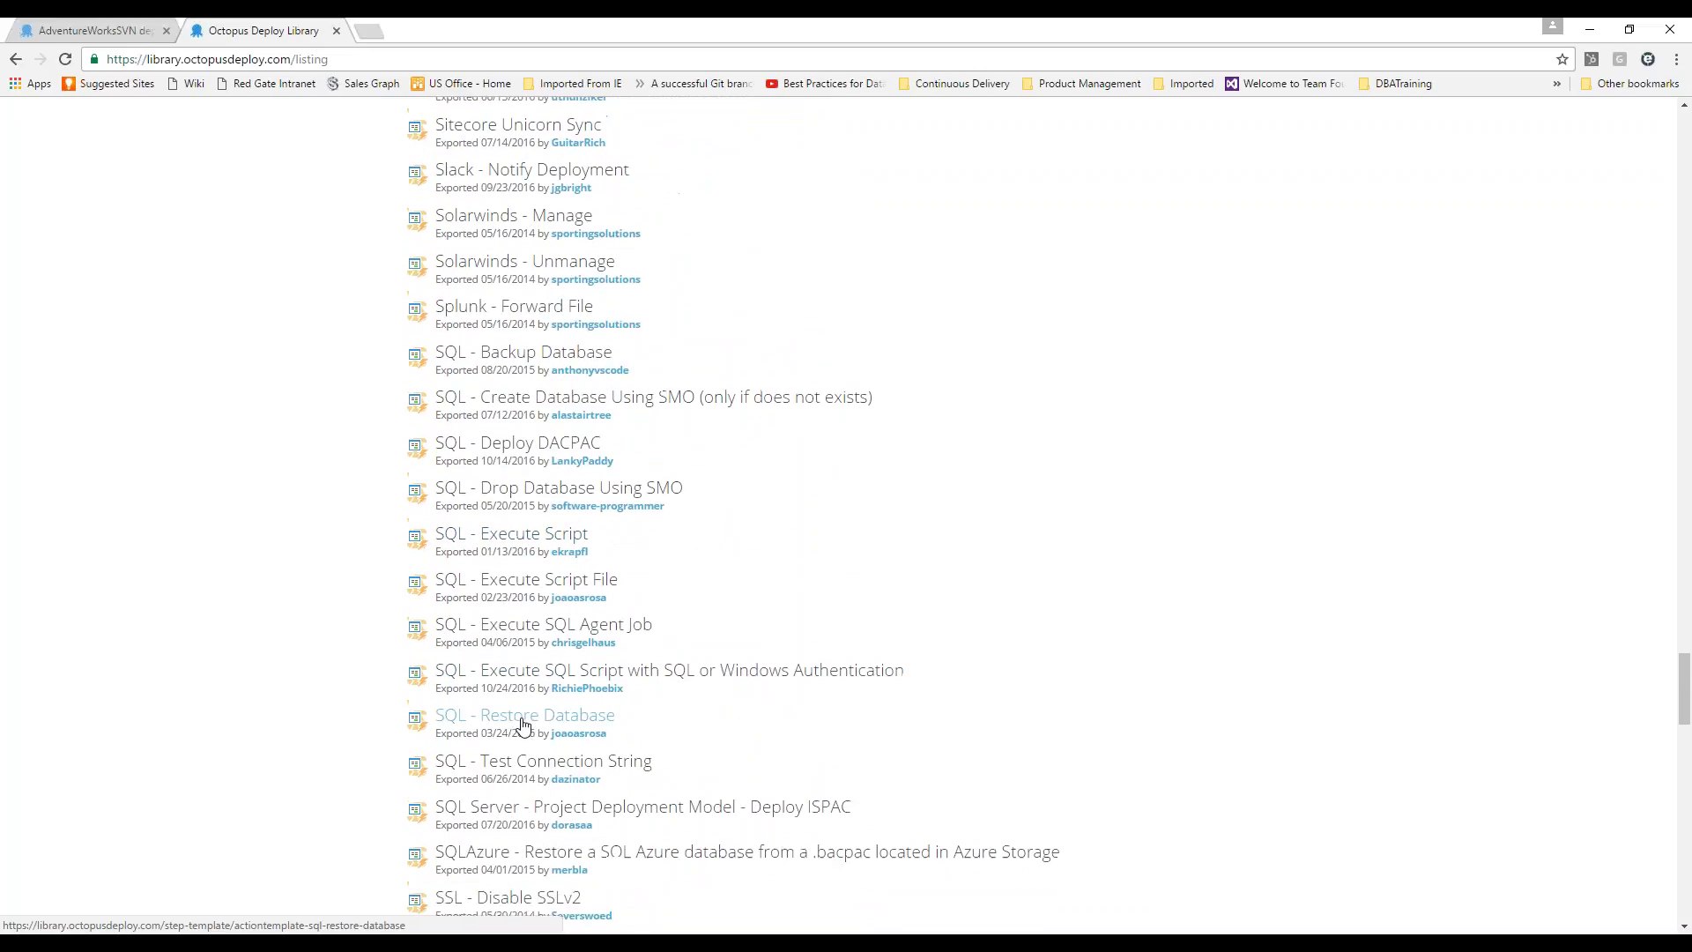
{"action": "left_click", "coordinate": [70, 35]}
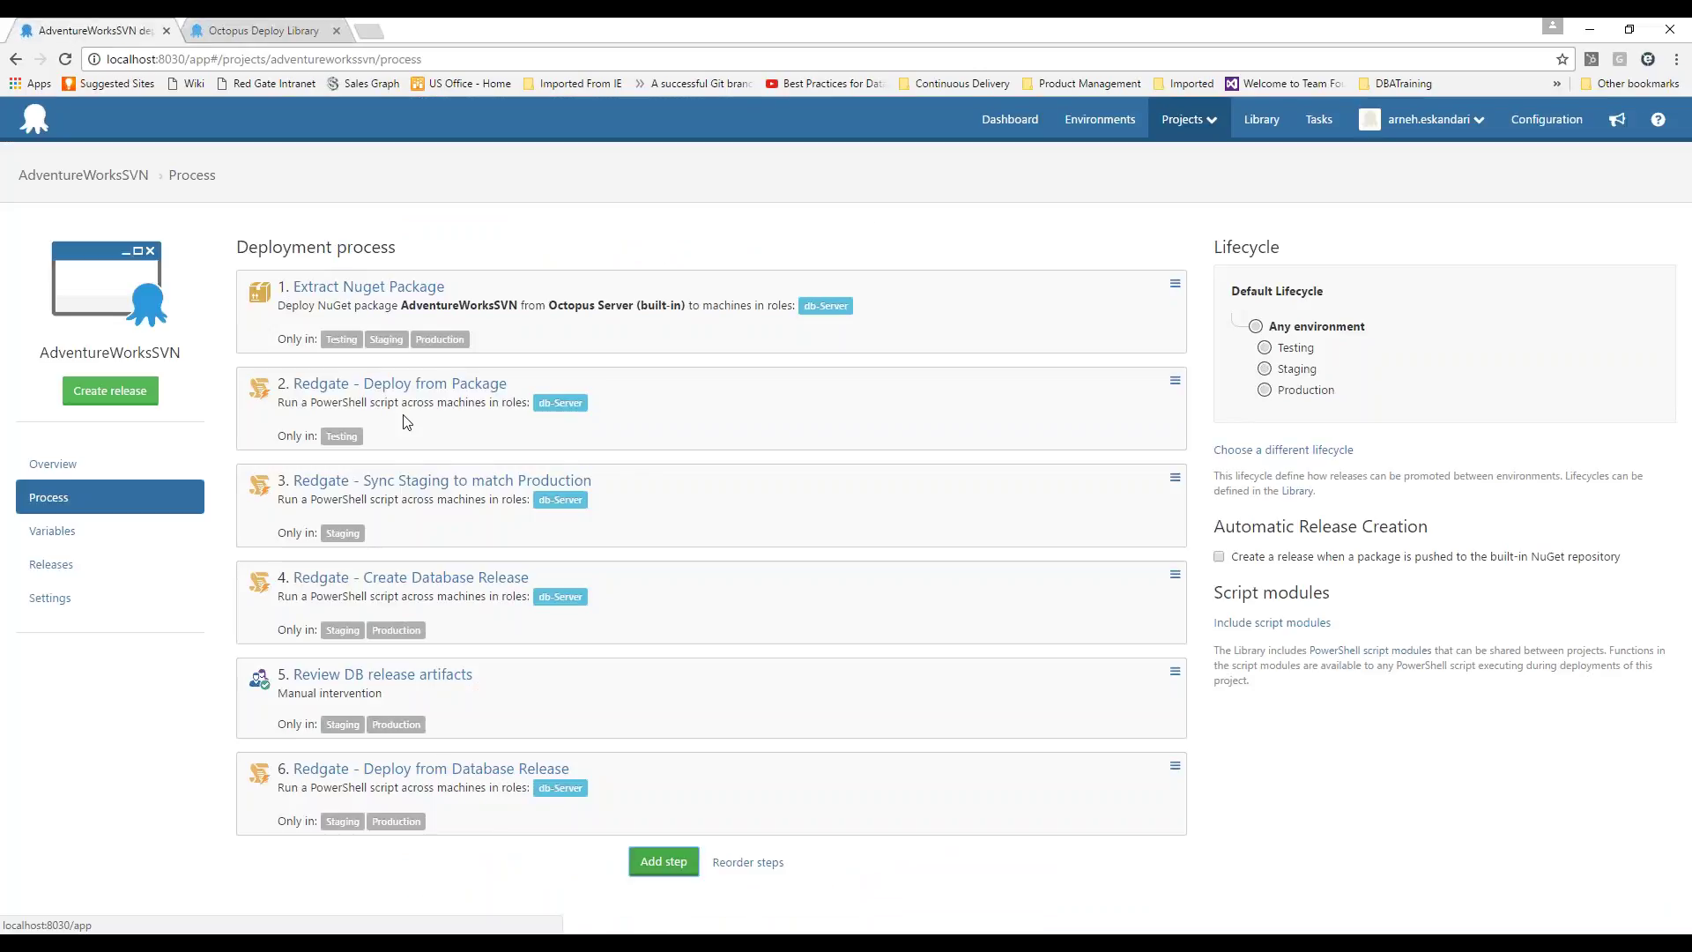